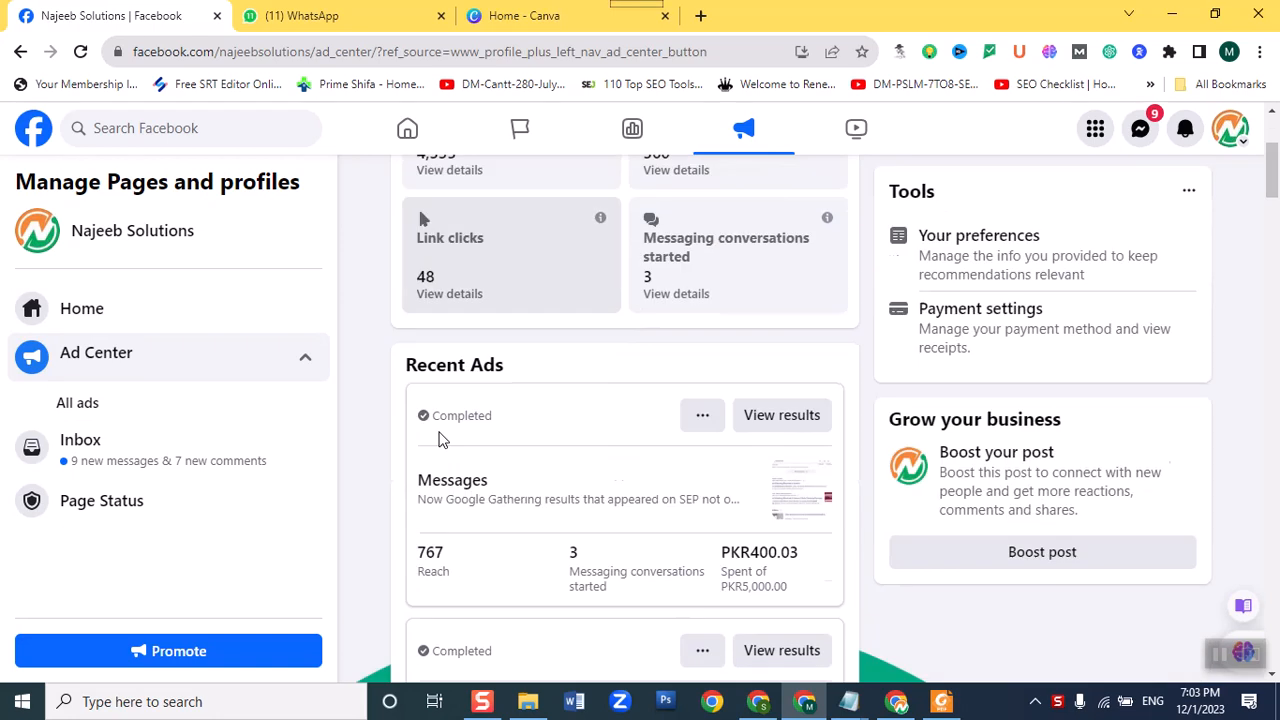
Open Ads Manager from the Ad Center's Recent Ads section and bring its campaigns page into view.
scroll(440, 440, "down", 1)
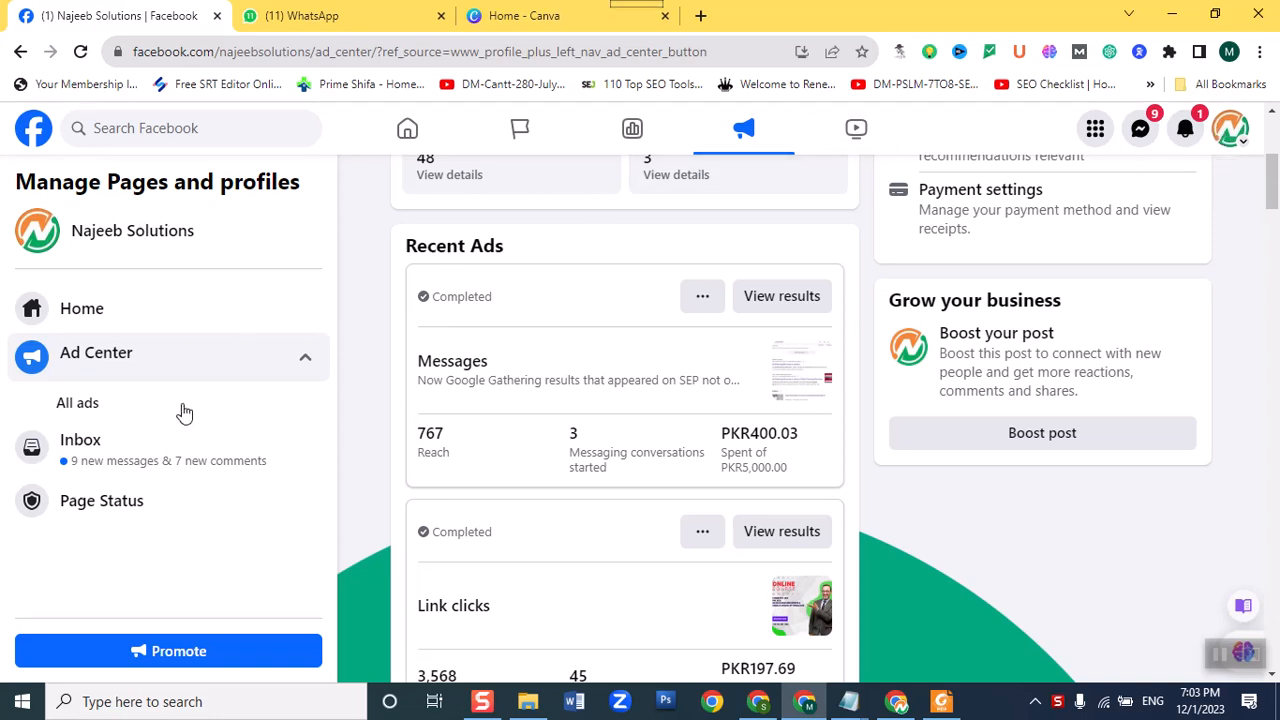
scroll(763, 477, "down", 5)
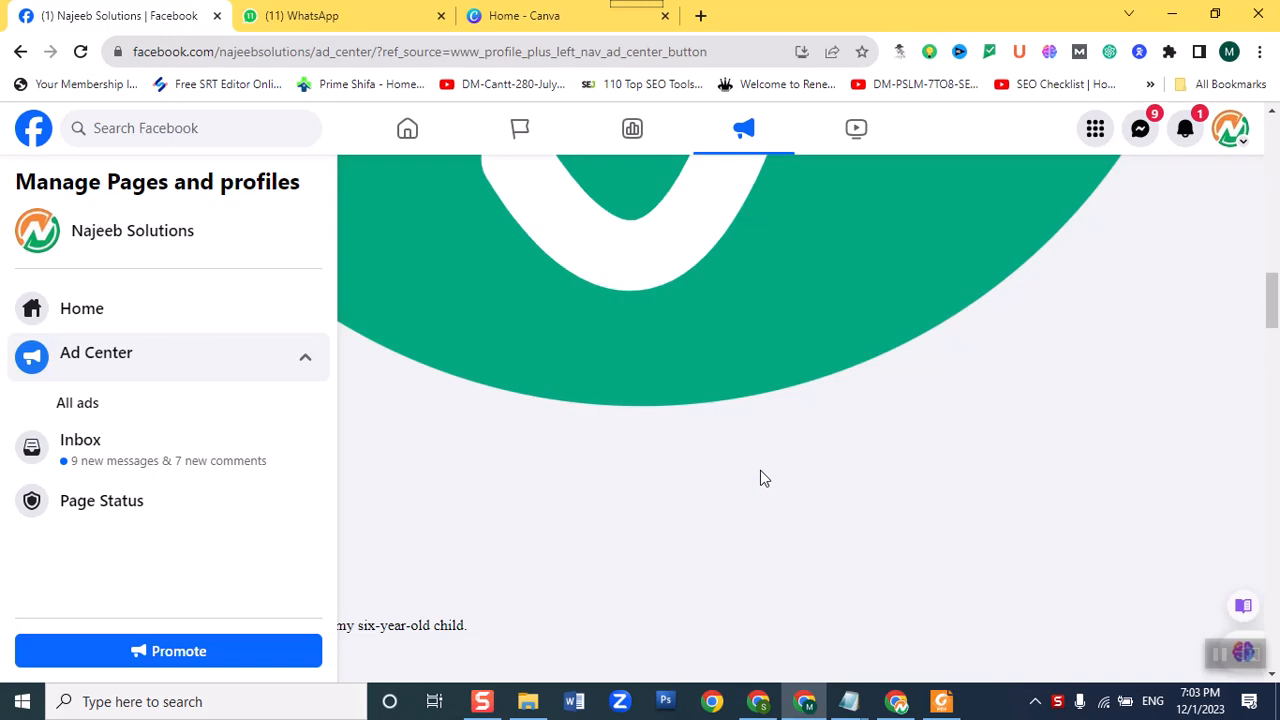
scroll(760, 477, "up", 3)
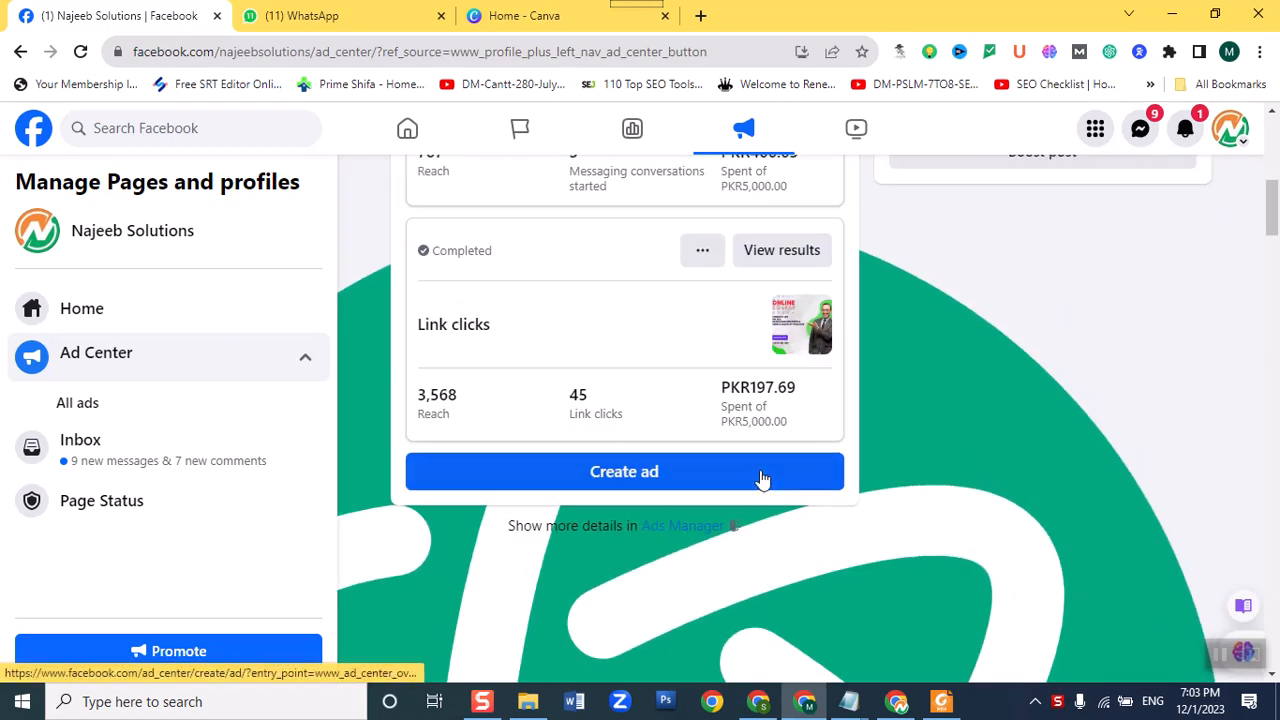
left_click(667, 527)
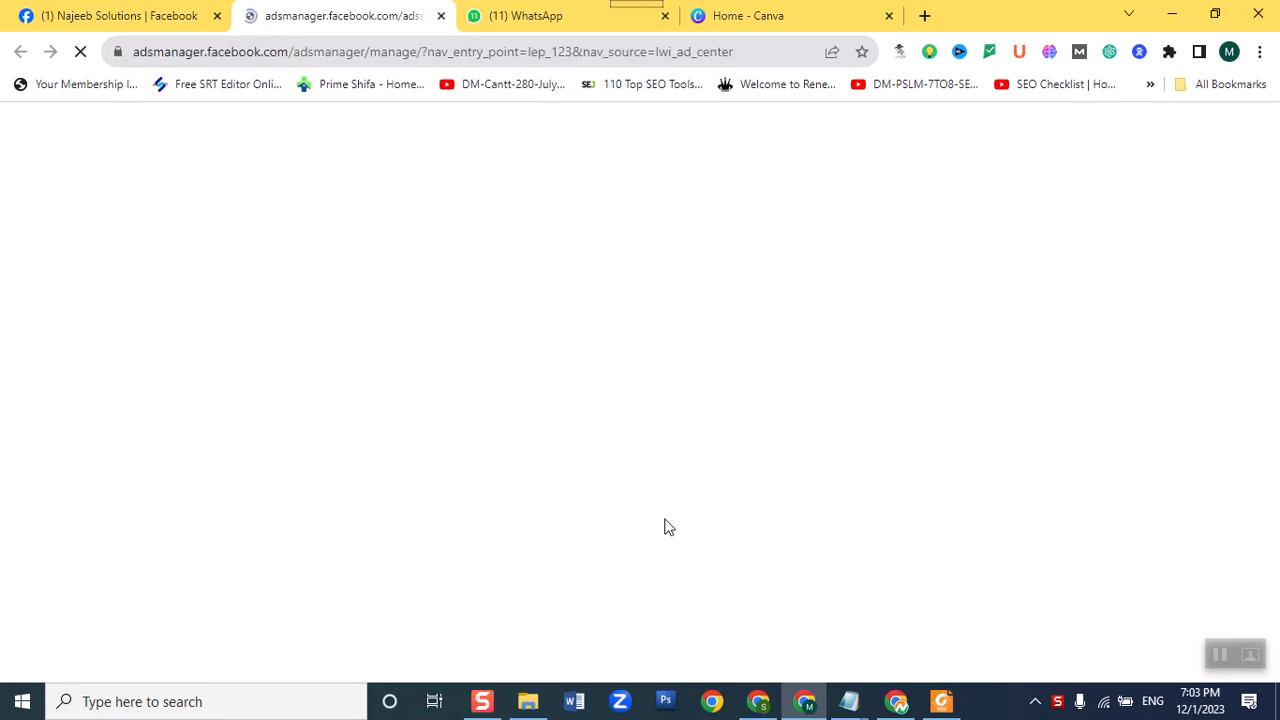
left_click(600, 12)
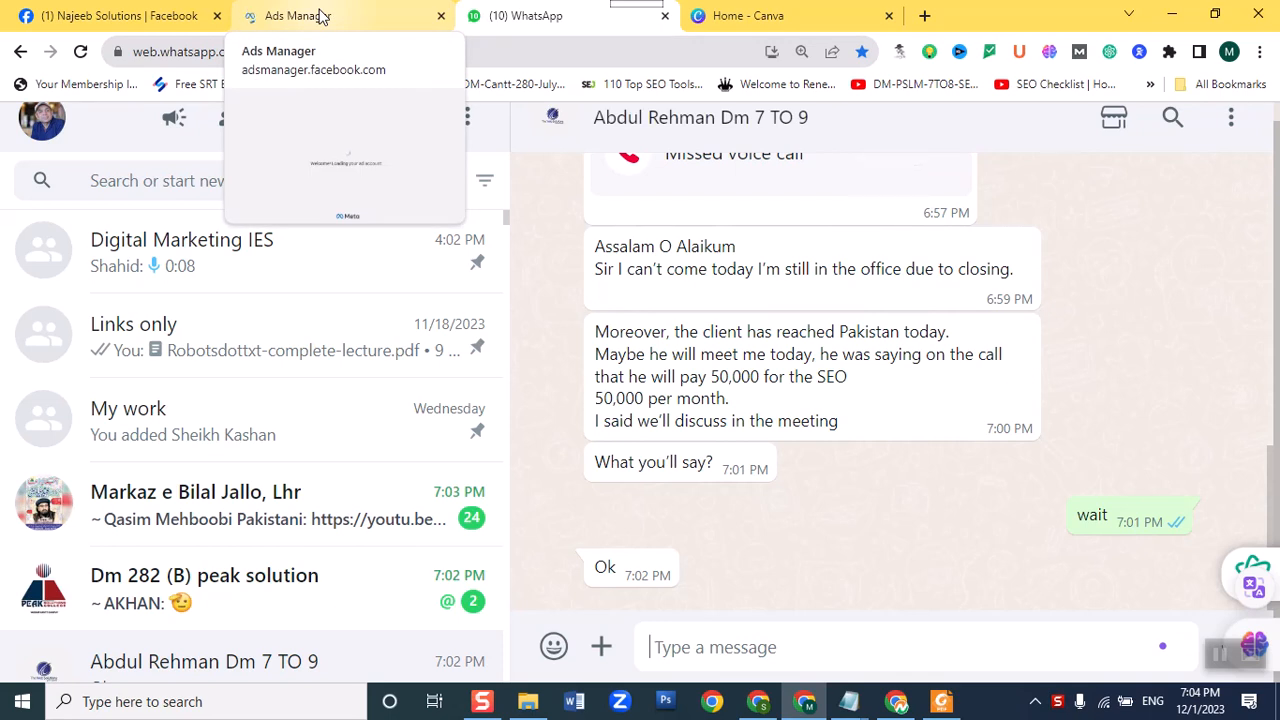
left_click(322, 16)
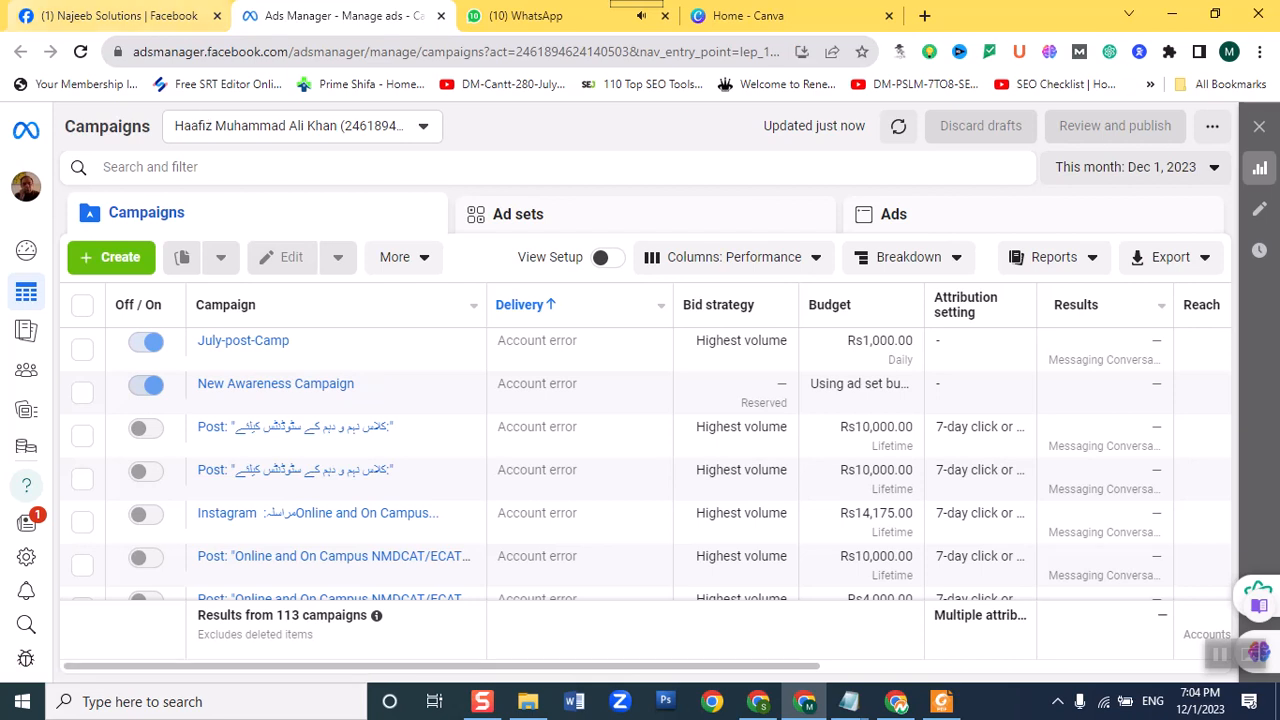
Check which business accounts are available in the account switcher, leaving the current account and campaign filters as they are.
left_click(27, 189)
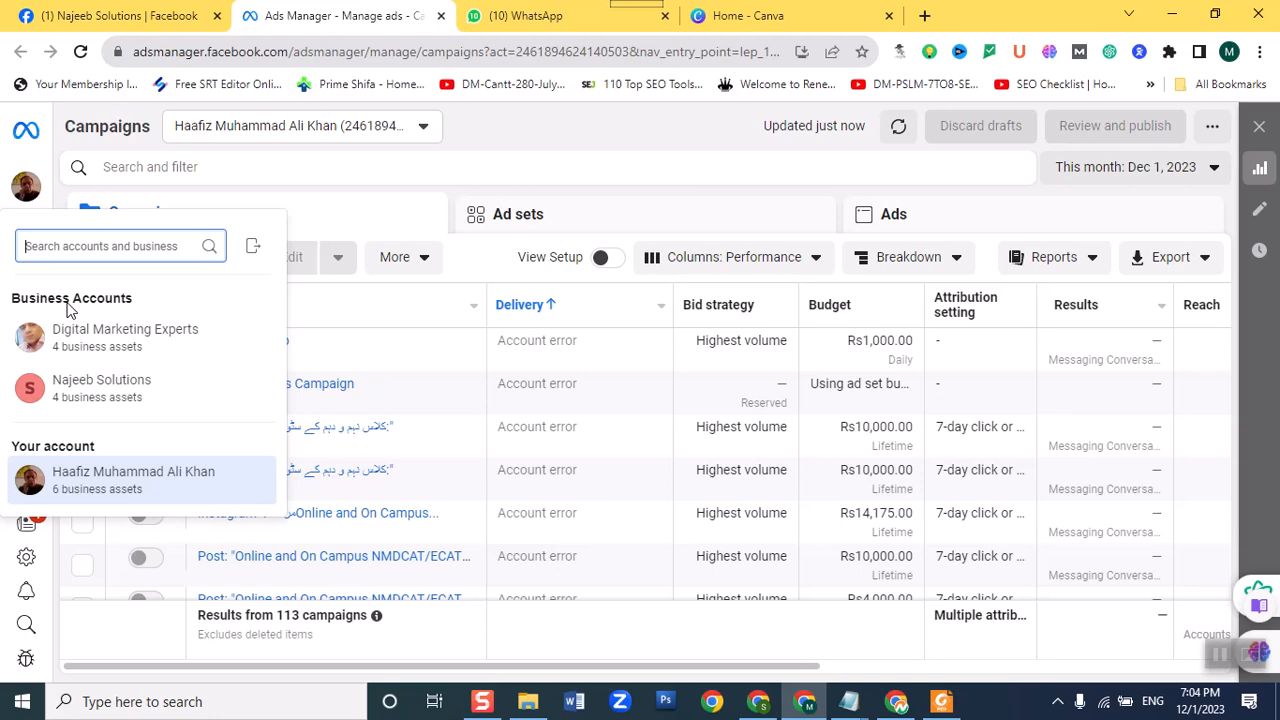
left_click(601, 158)
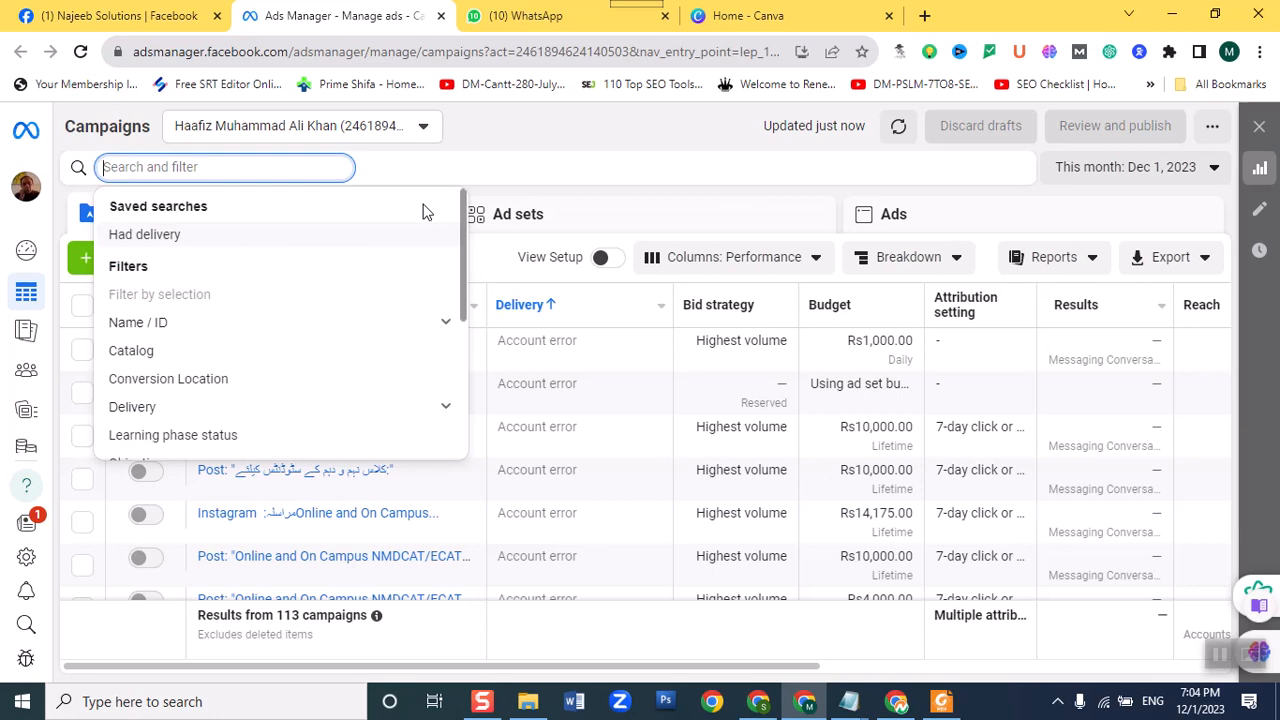
left_click(664, 119)
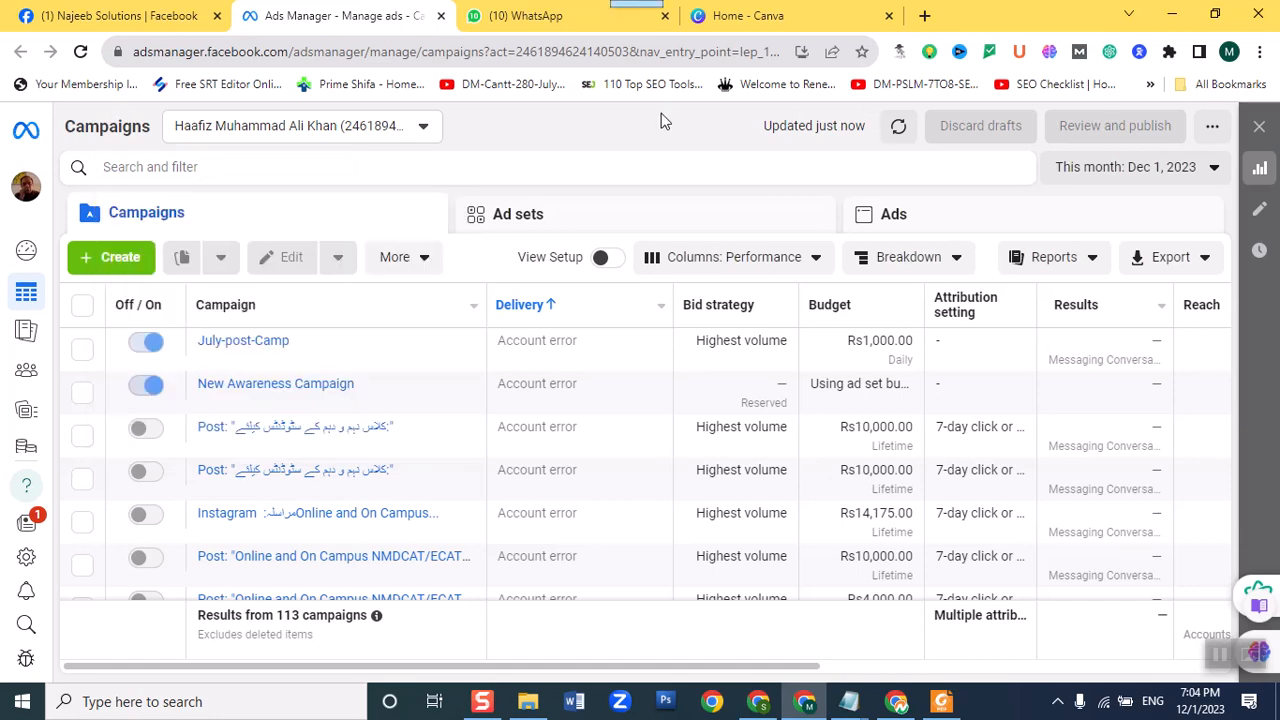
Create a new Auction campaign with the Traffic objective, using the manual traffic campaign setup.
left_click(88, 260)
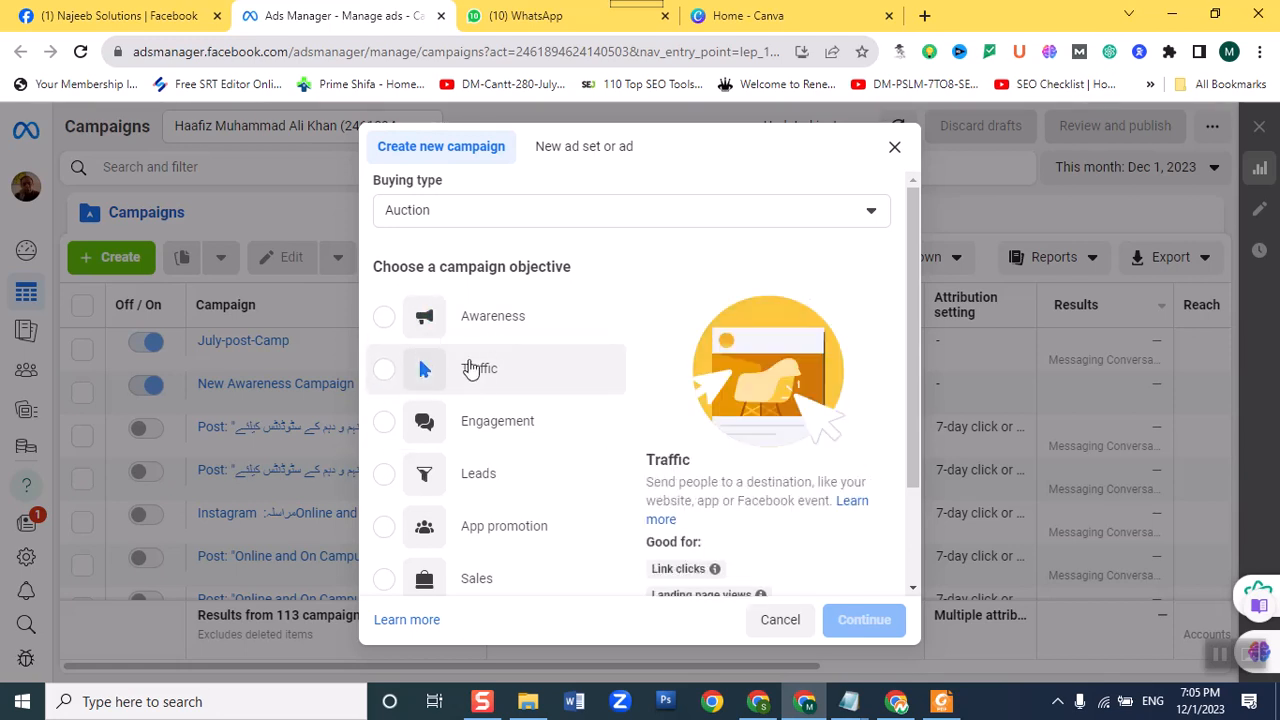
left_click(412, 369)
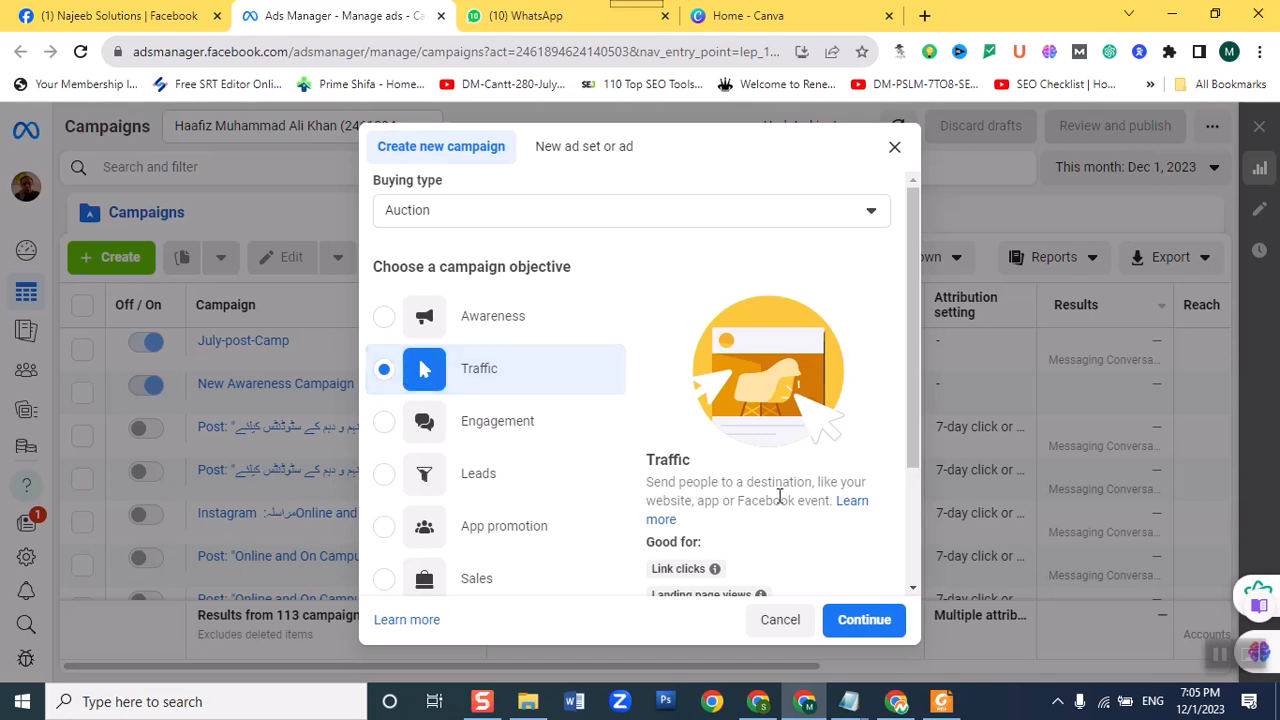
scroll(780, 496, "down", 2)
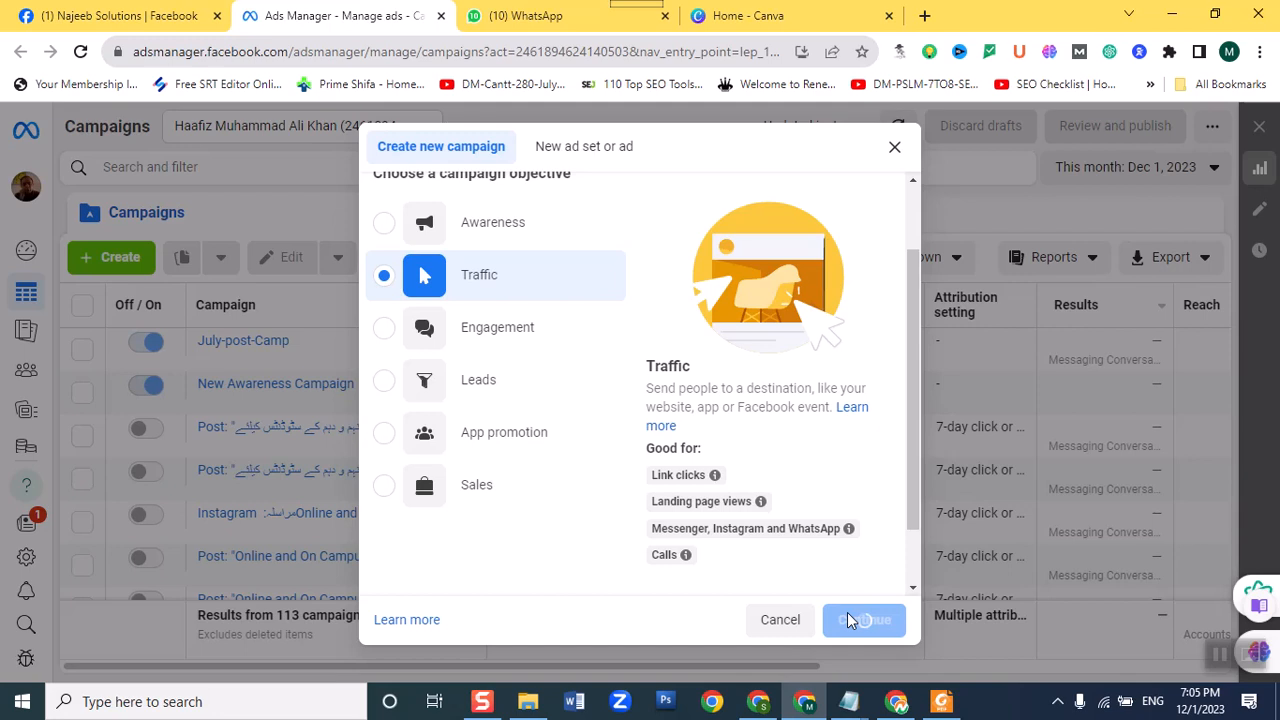
left_click(847, 613)
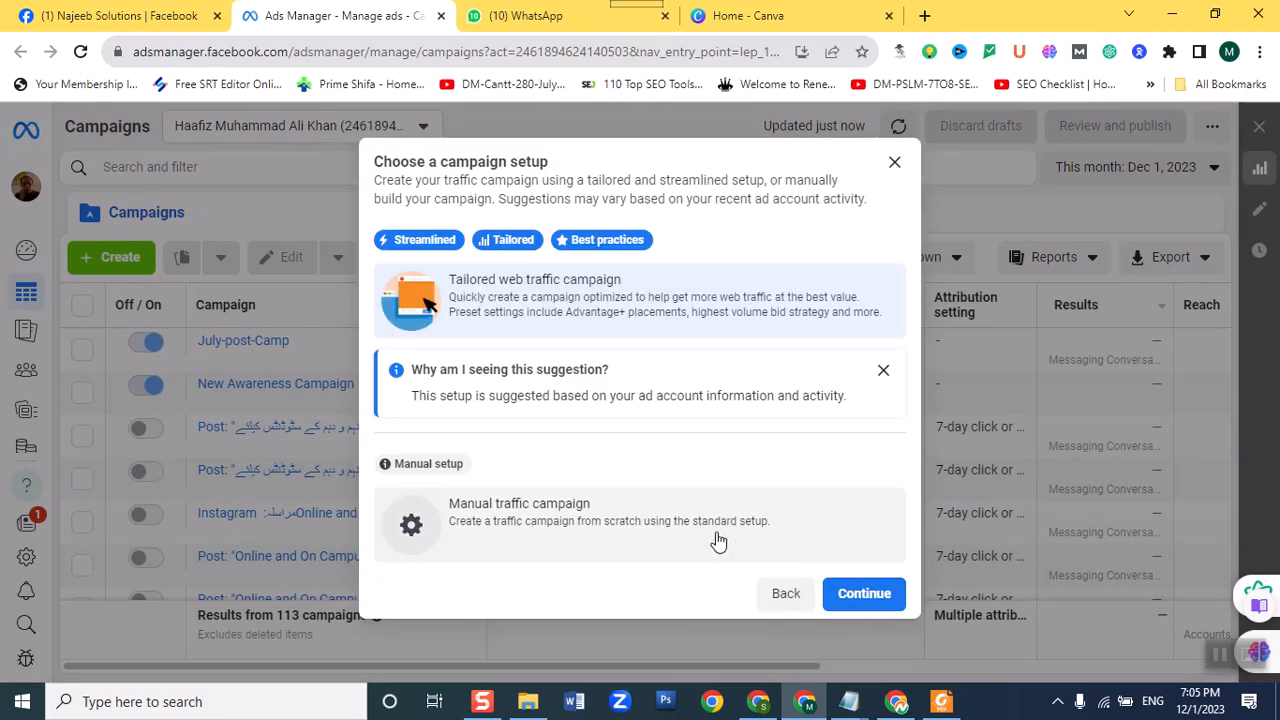
left_click(577, 511)
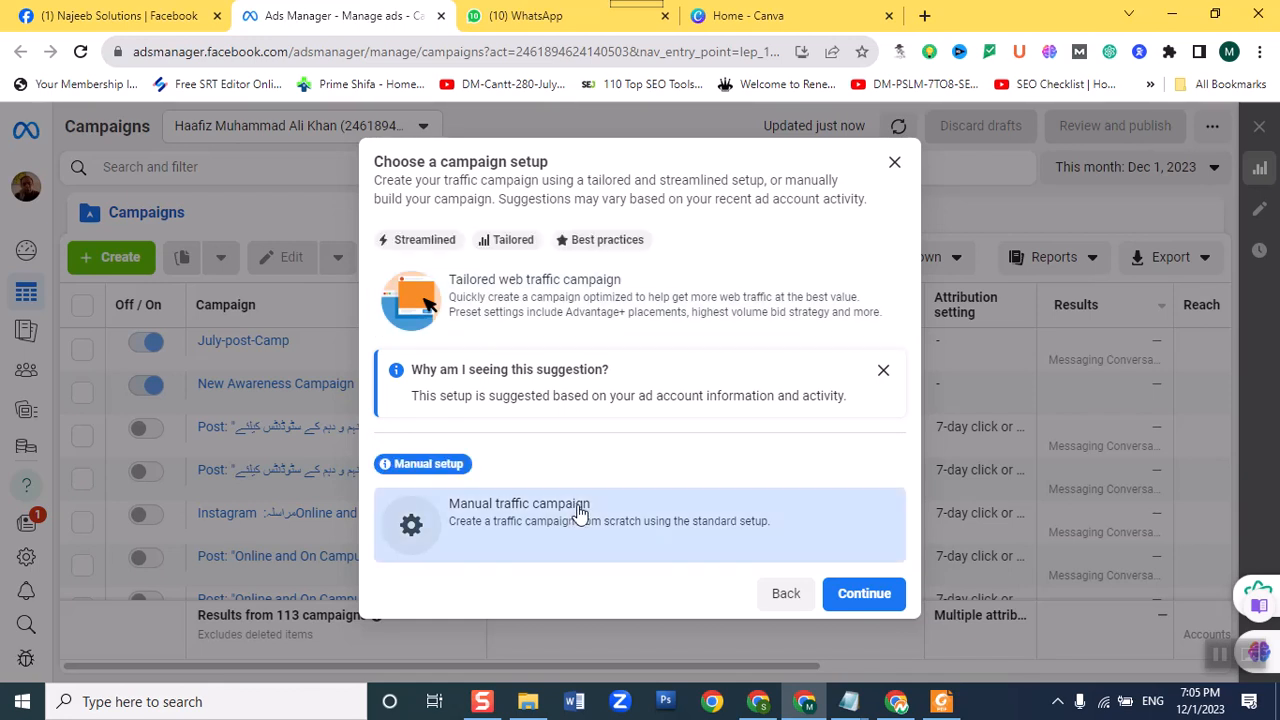
left_click(888, 594)
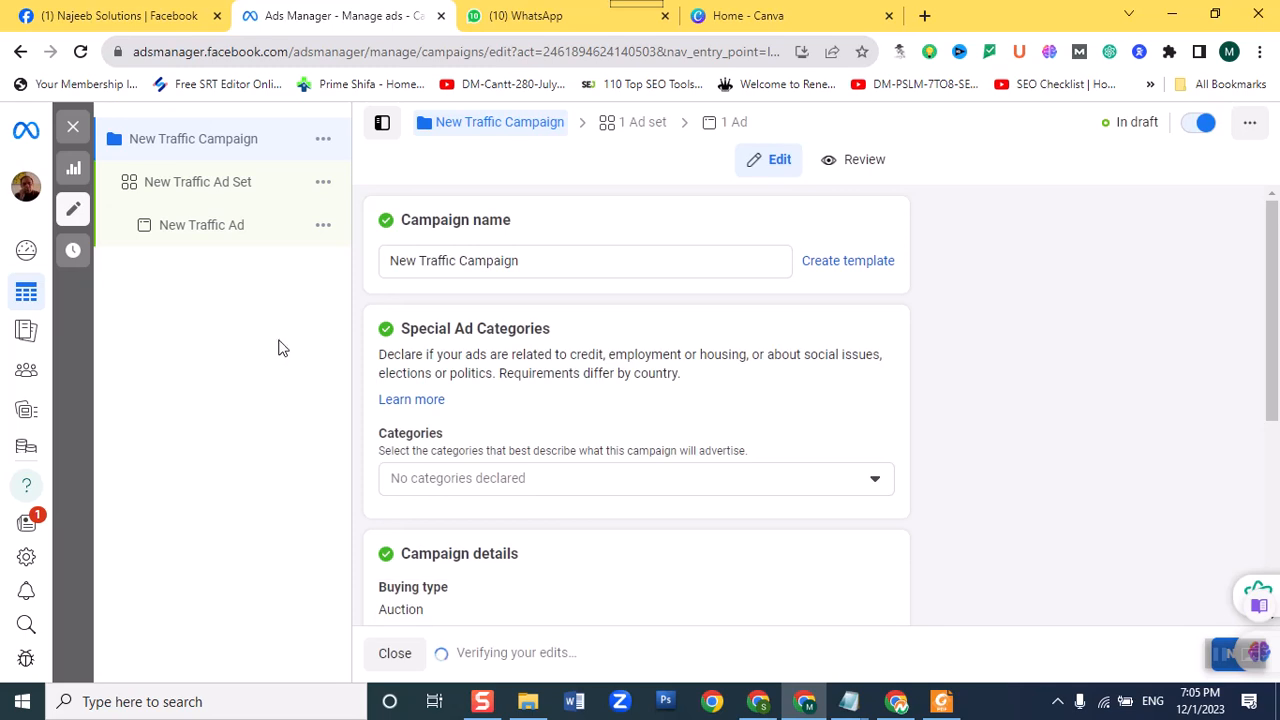
Examine the settings of the new traffic ad, including its identity section, and those of its ad set.
left_click(228, 222)
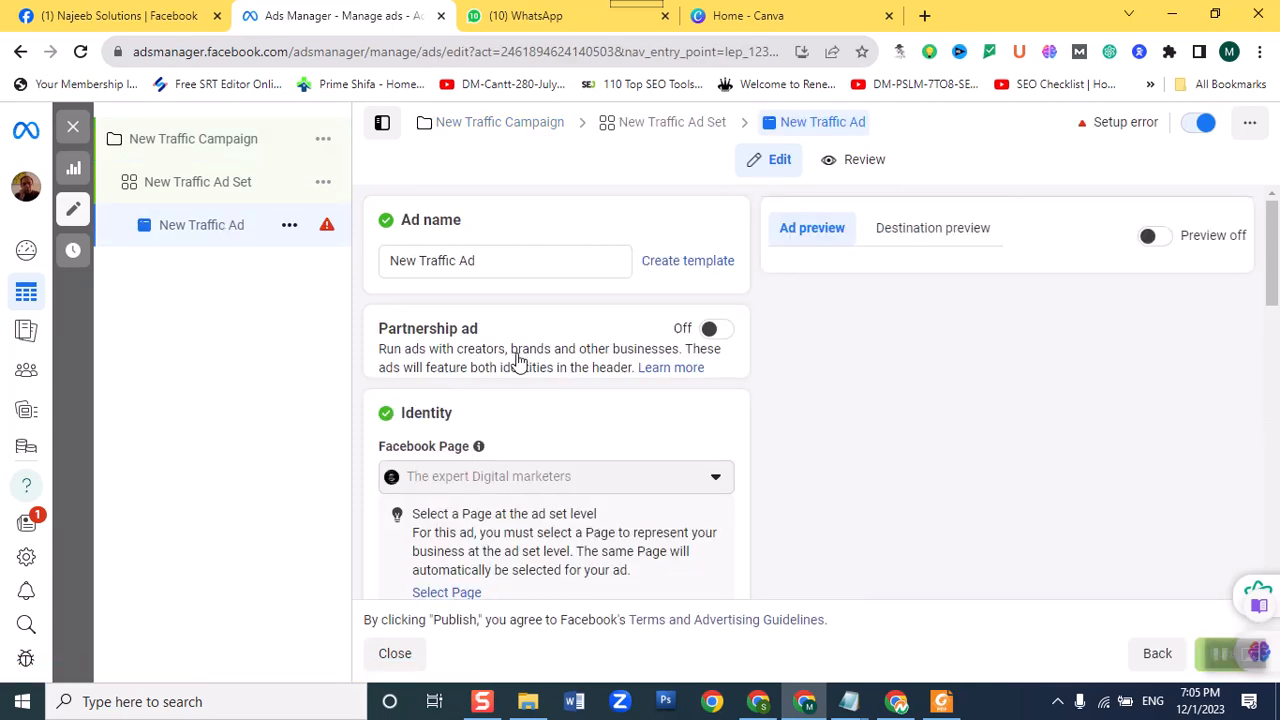
scroll(520, 362, "down", 3)
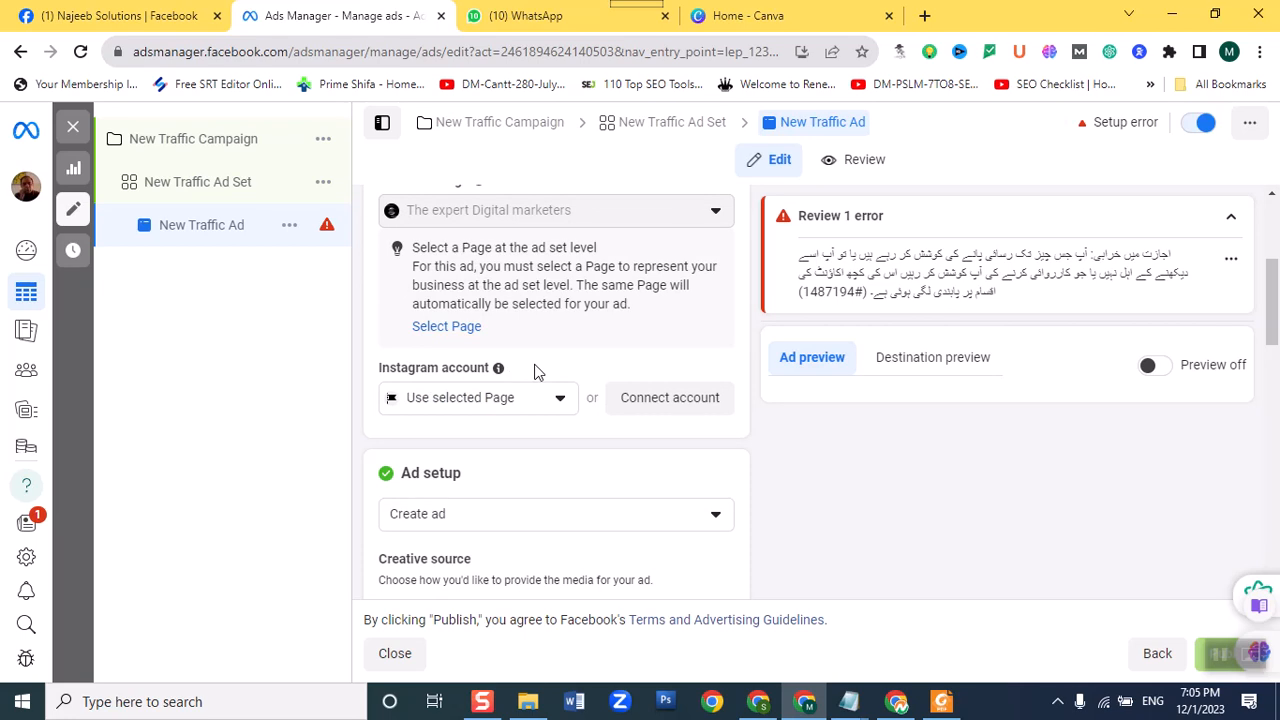
scroll(534, 372, "up", 3)
left_click(231, 188)
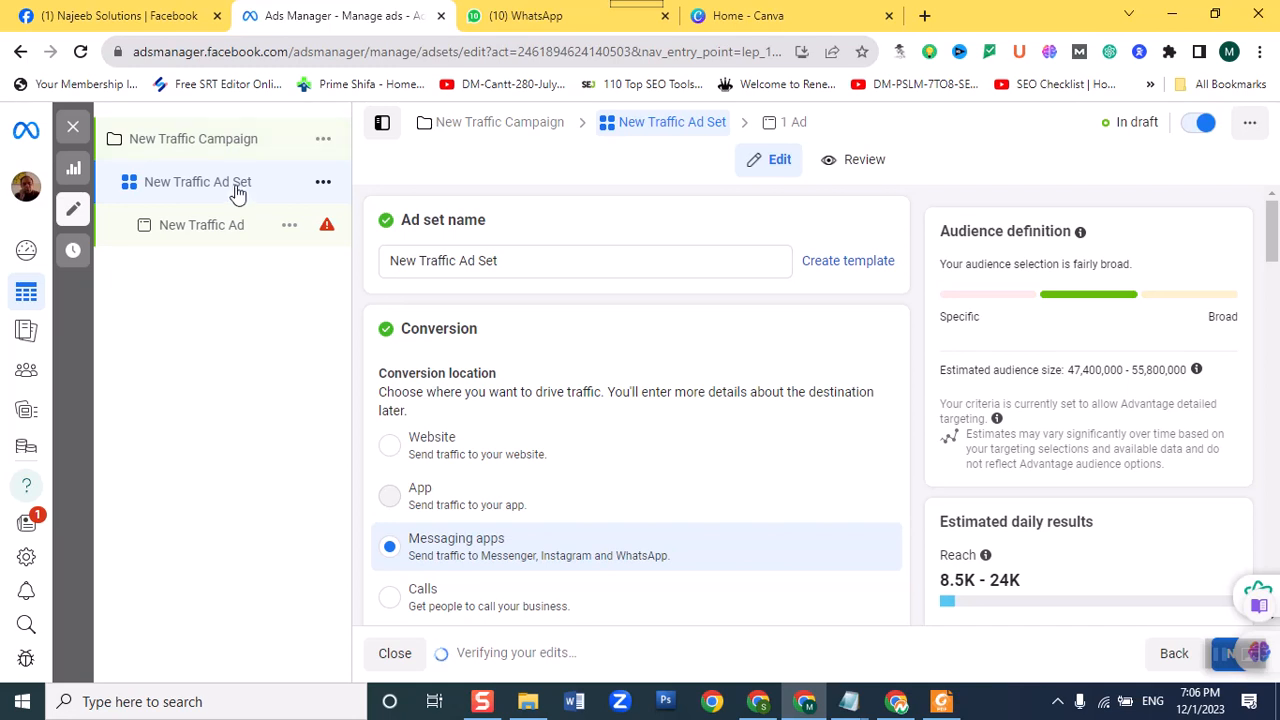
left_click(246, 238)
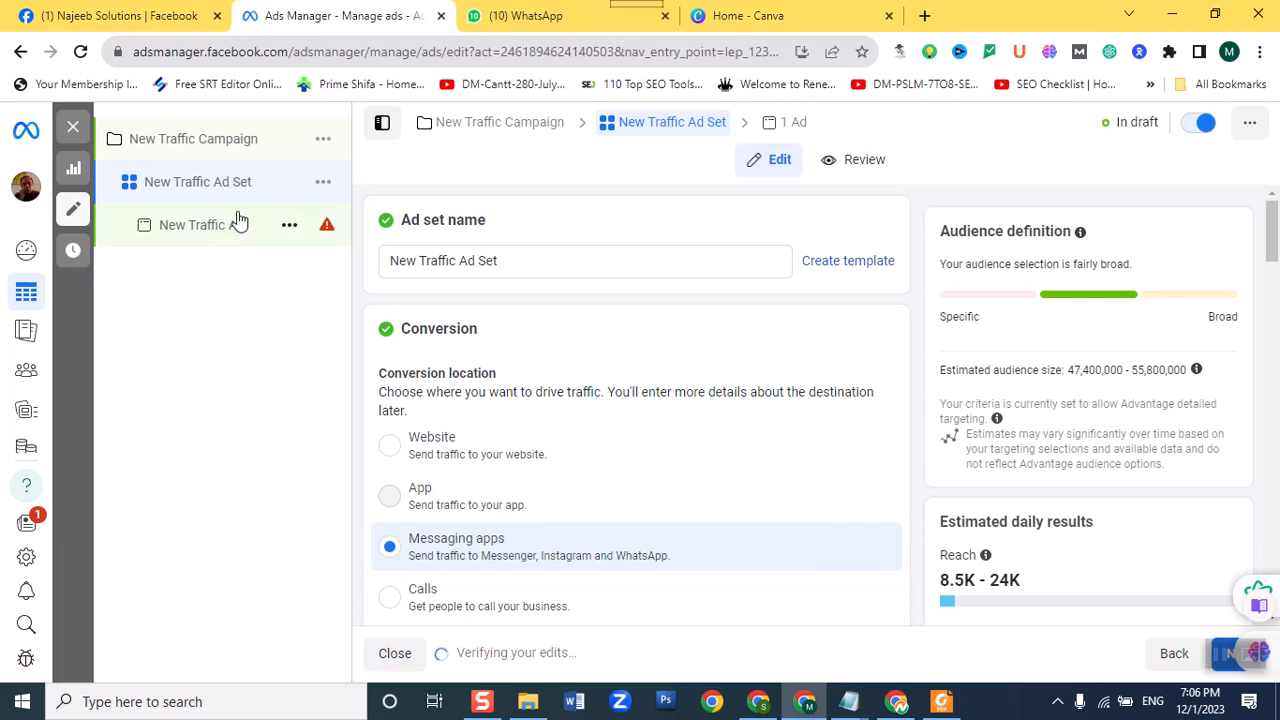
Set the New Traffic Ad Set's conversion location to Website and review its performance goal and cost settings.
left_click(230, 197)
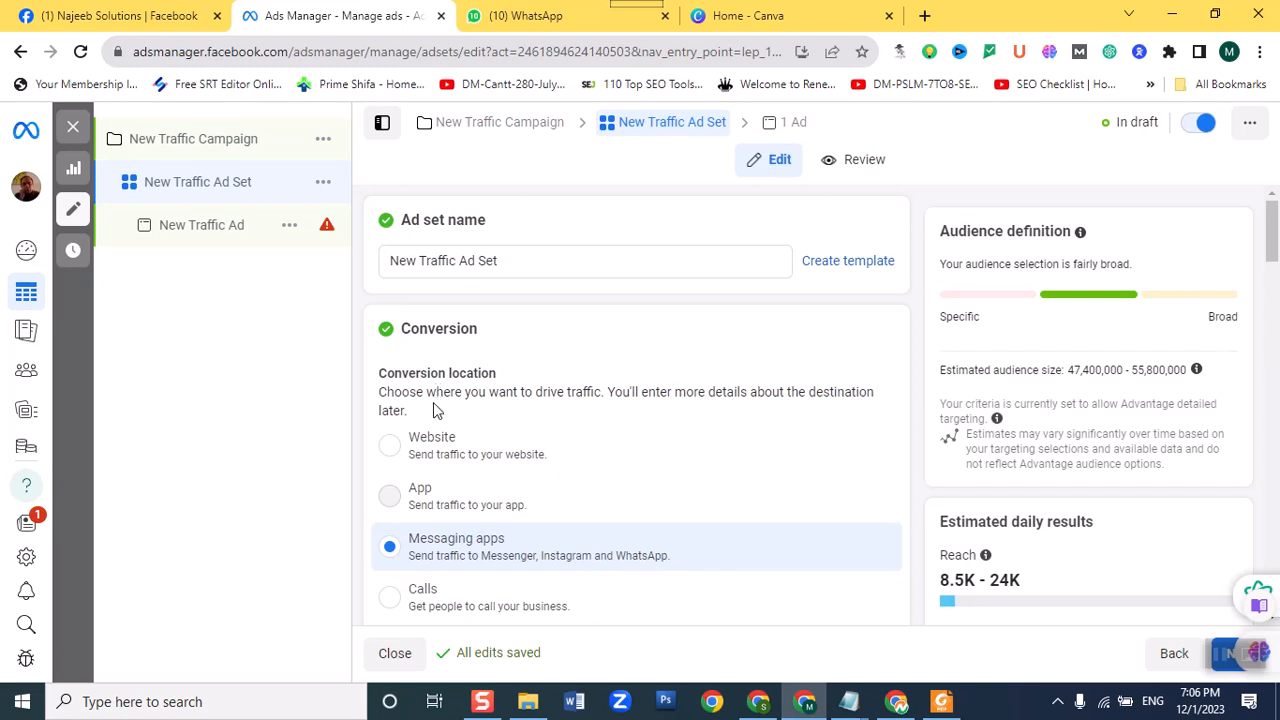
left_click(391, 447)
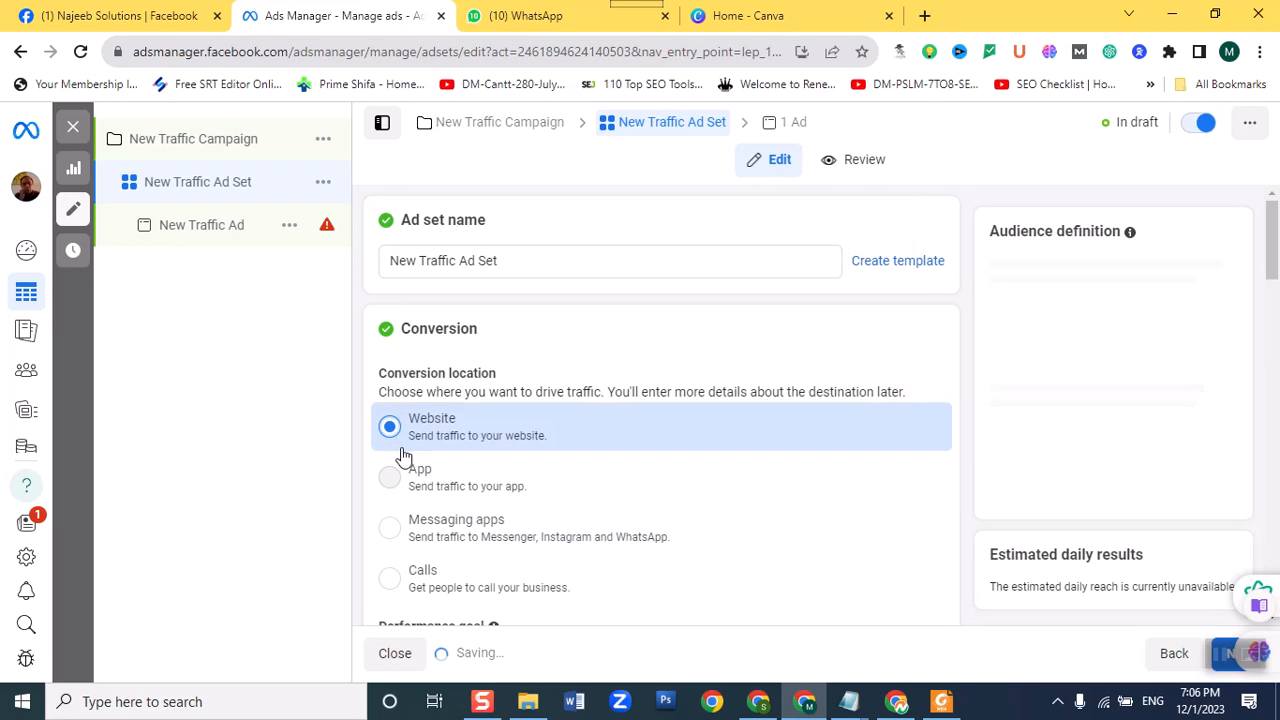
scroll(463, 451, "down", 3)
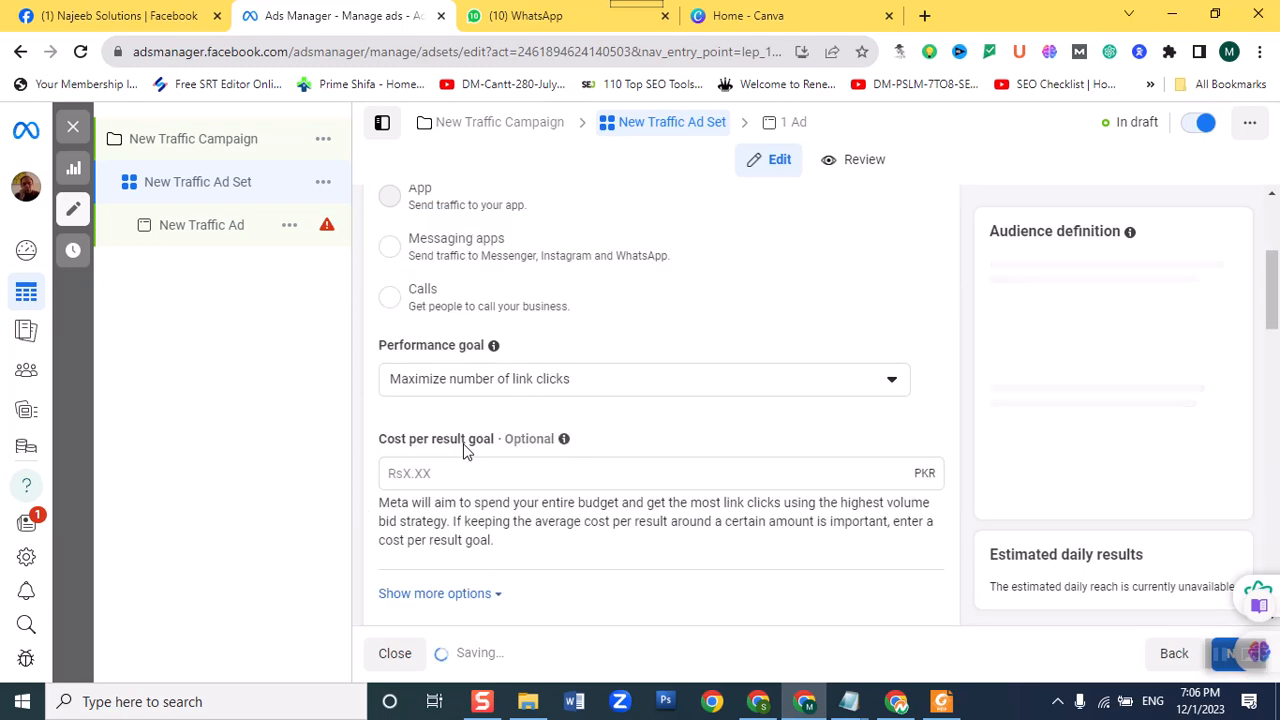
scroll(463, 451, "down", 2)
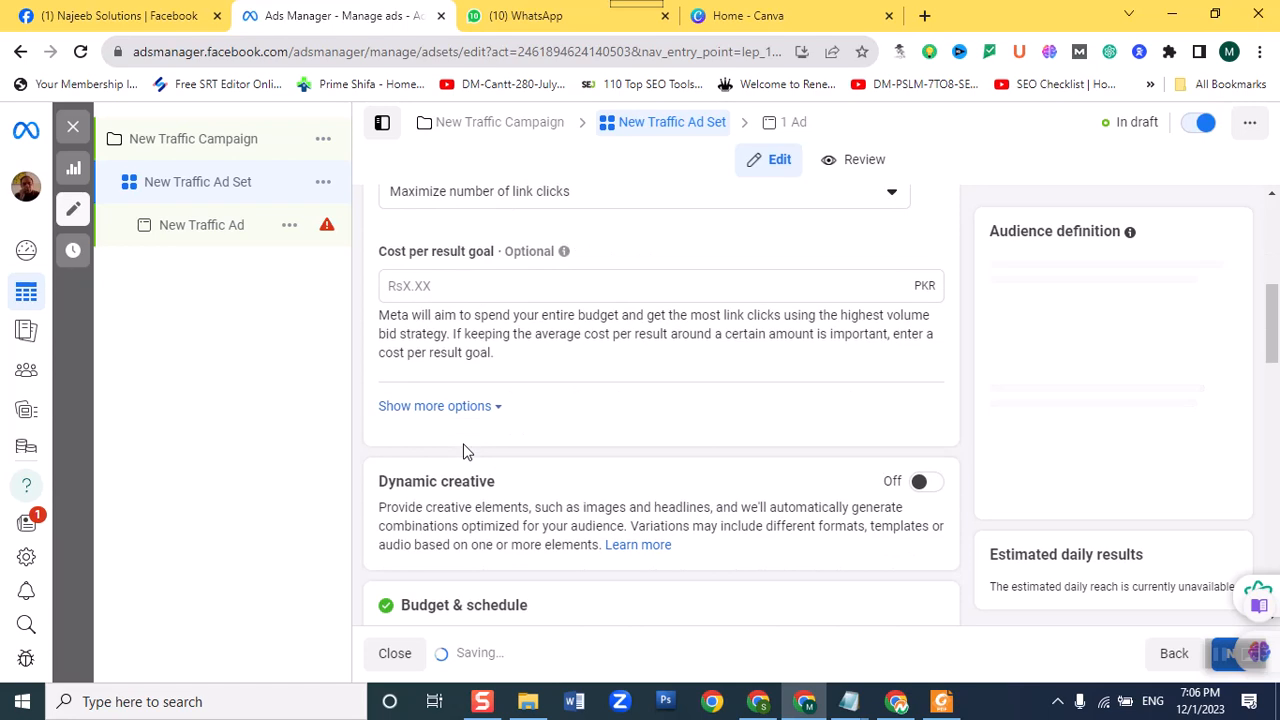
scroll(447, 420, "up", 3)
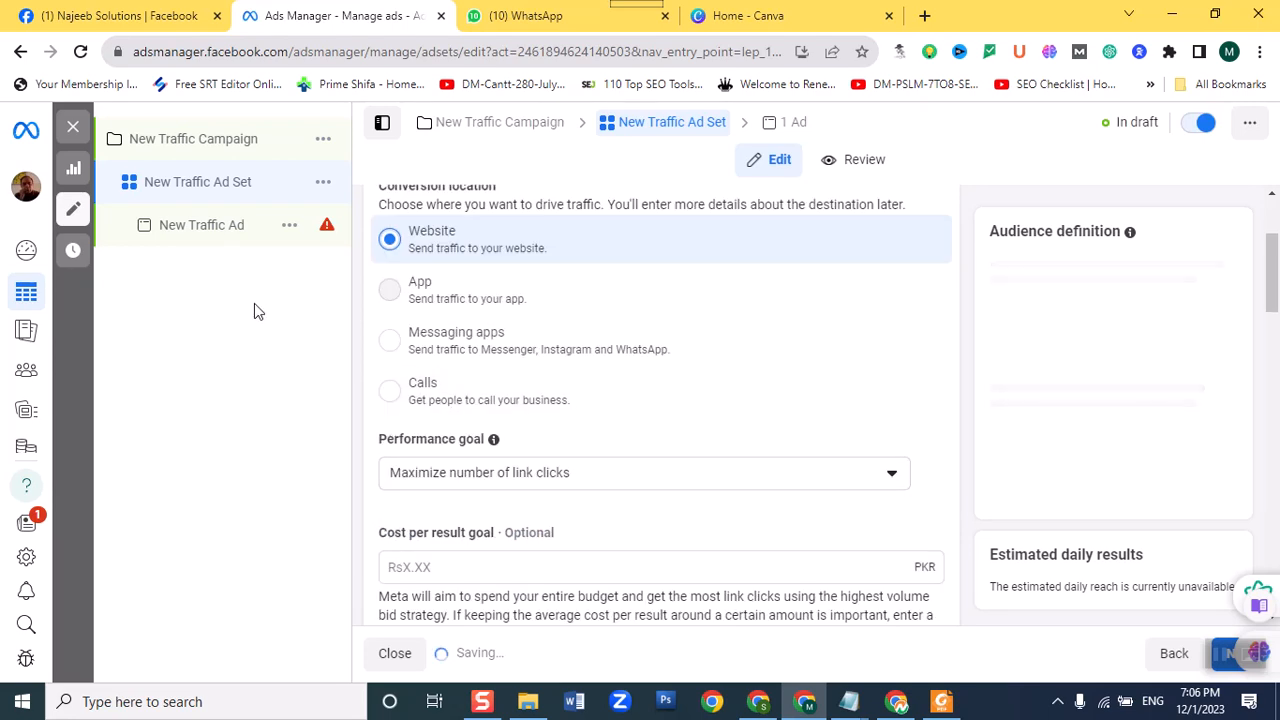
Change the New Traffic Ad's setup to Use existing post.
left_click(210, 230)
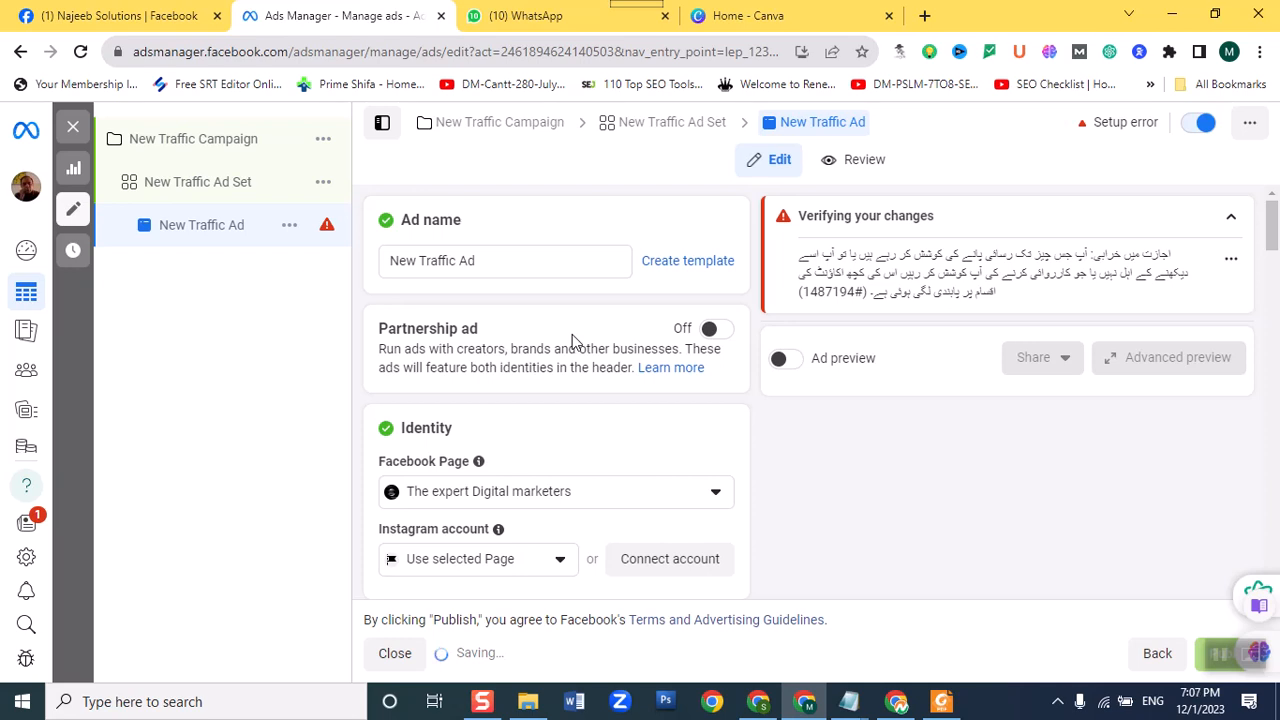
scroll(573, 341, "down", 3)
scroll(564, 343, "down", 1)
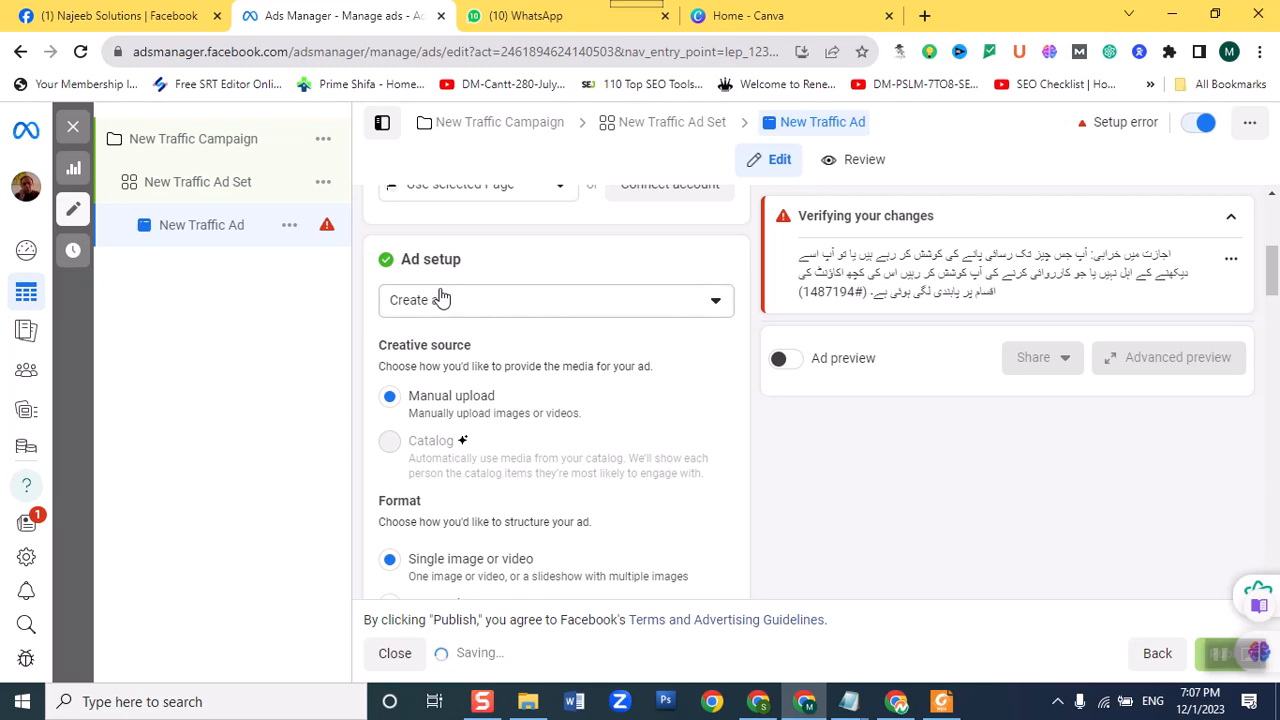
left_click(698, 310)
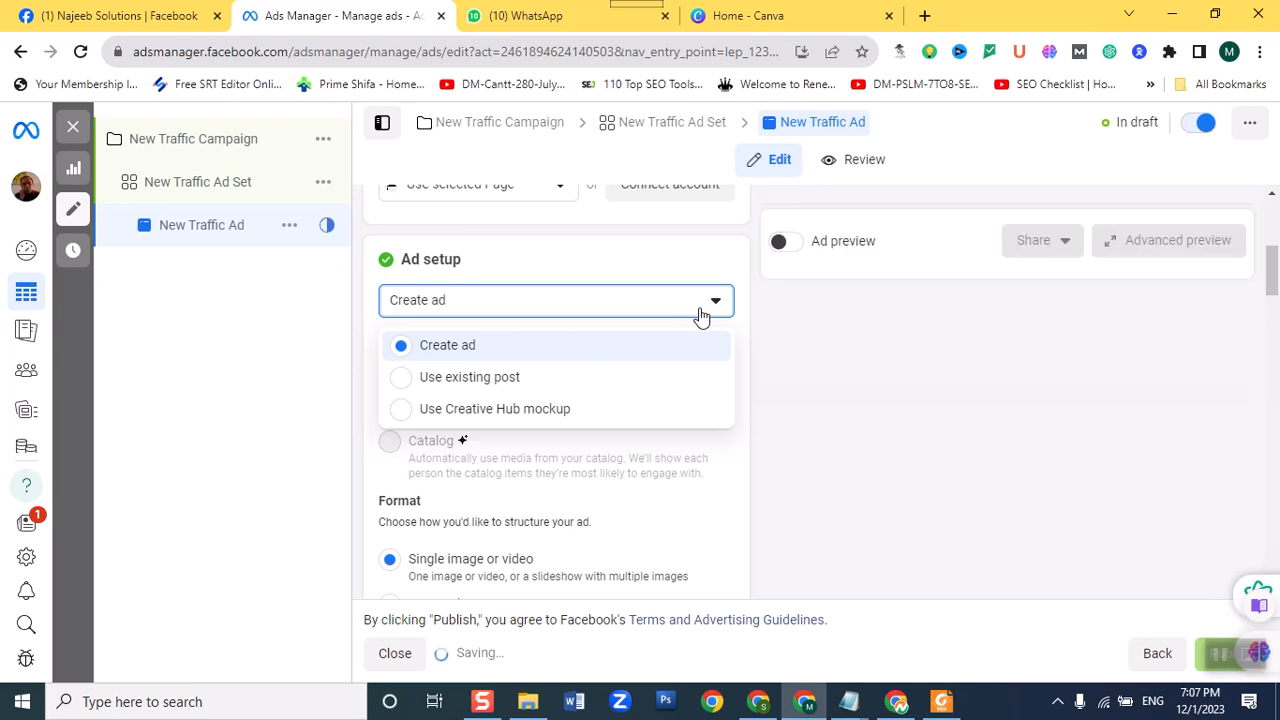
left_click(459, 378)
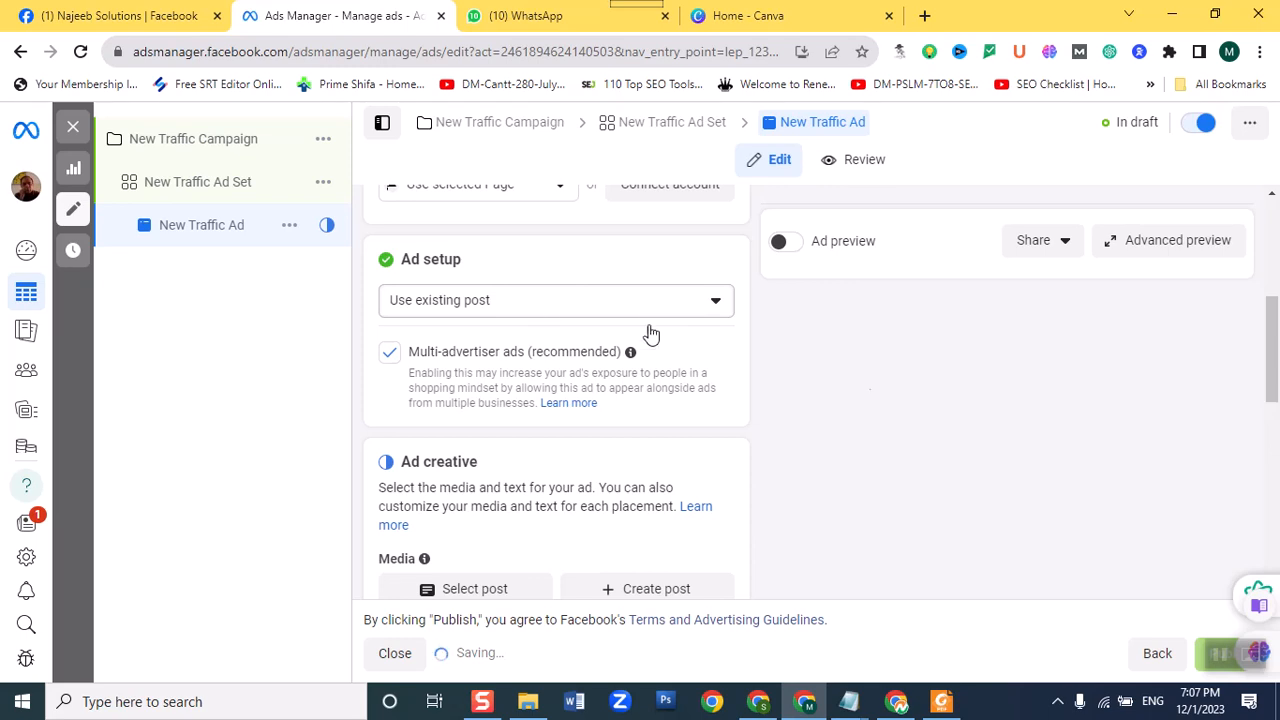
Browse the Page's existing posts available for the ad creative, and close the post selection without choosing one.
scroll(935, 433, "down", 3)
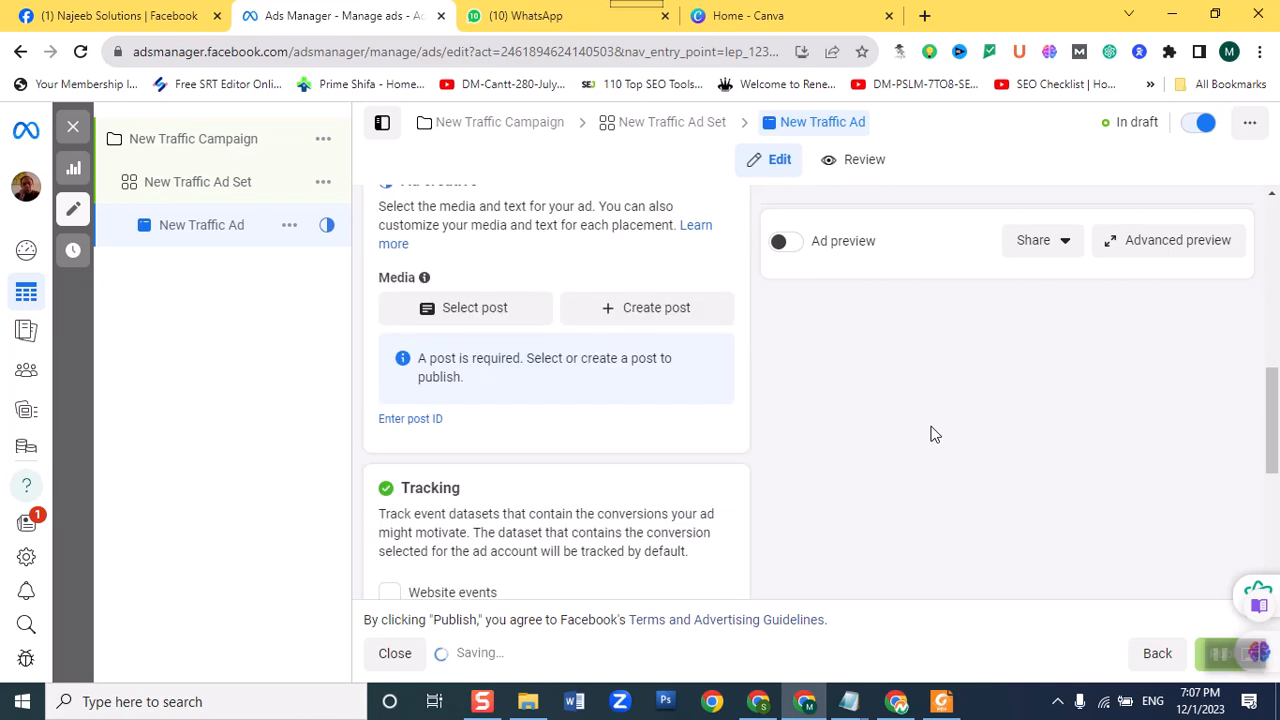
left_click(481, 319)
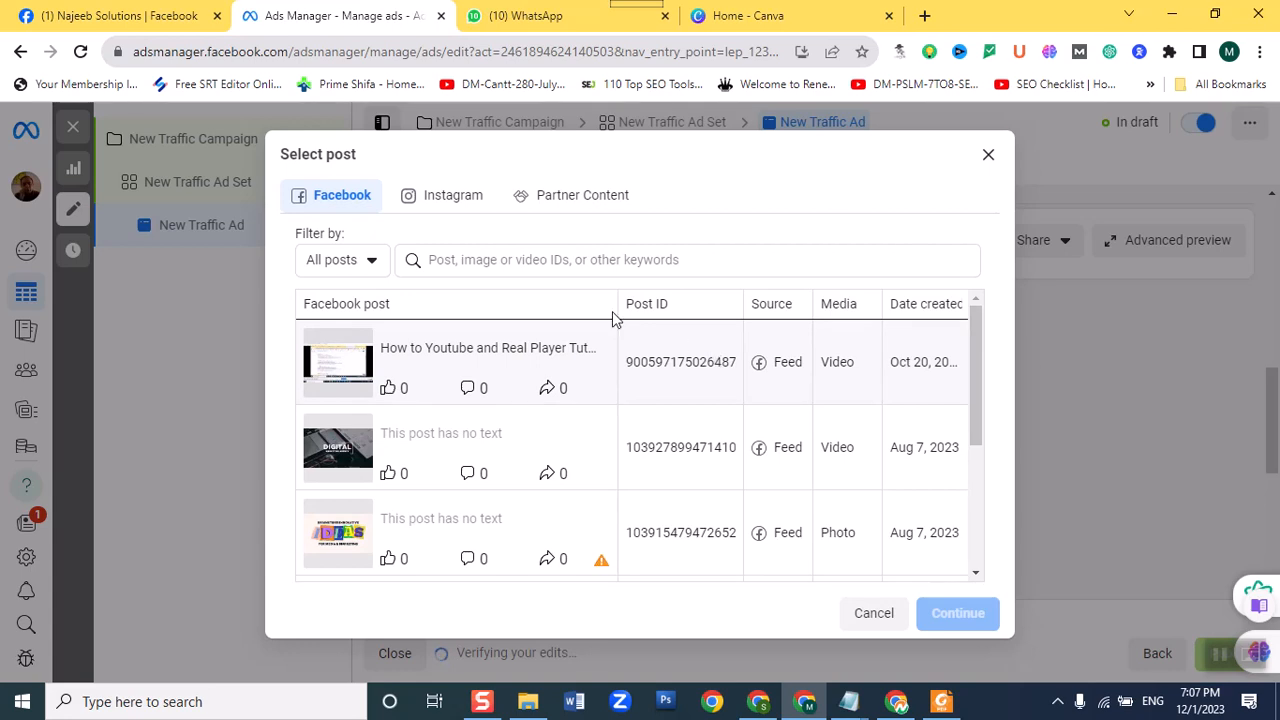
left_click(444, 206)
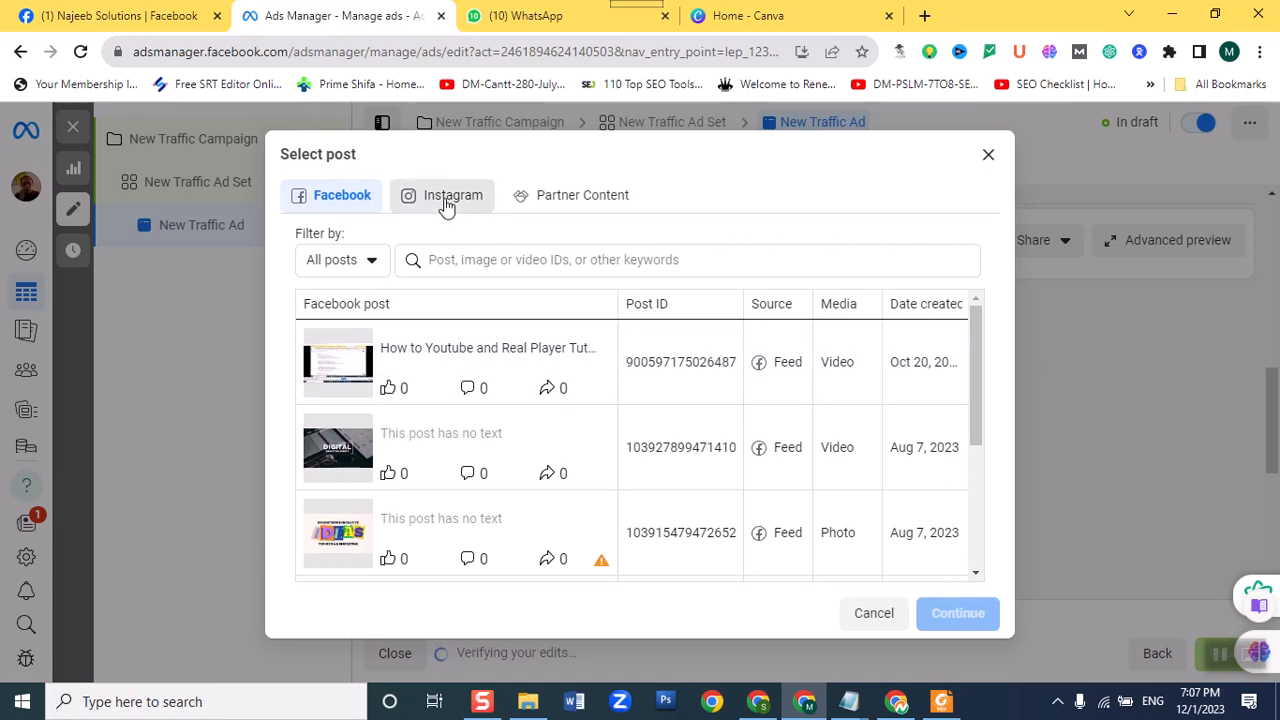
left_click(357, 200)
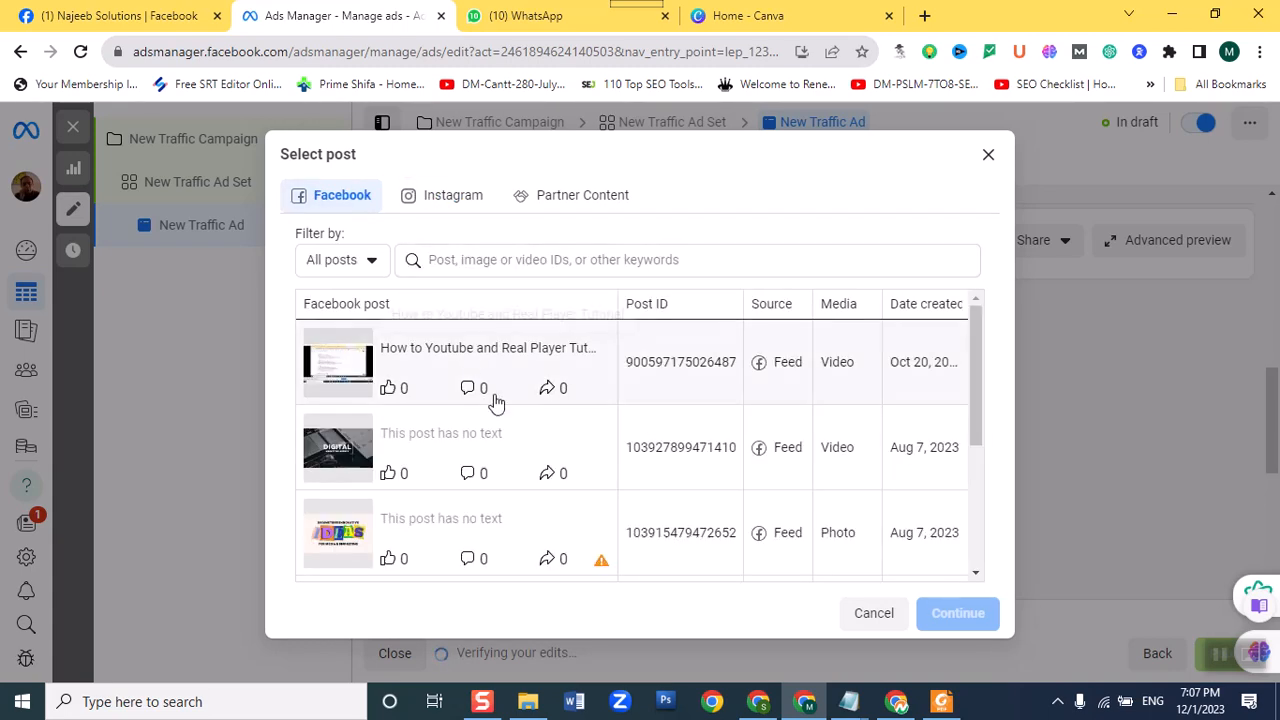
mouse_move(974, 363)
left_mouse_down()
mouse_move(970, 501)
mouse_move(968, 356)
left_mouse_up()
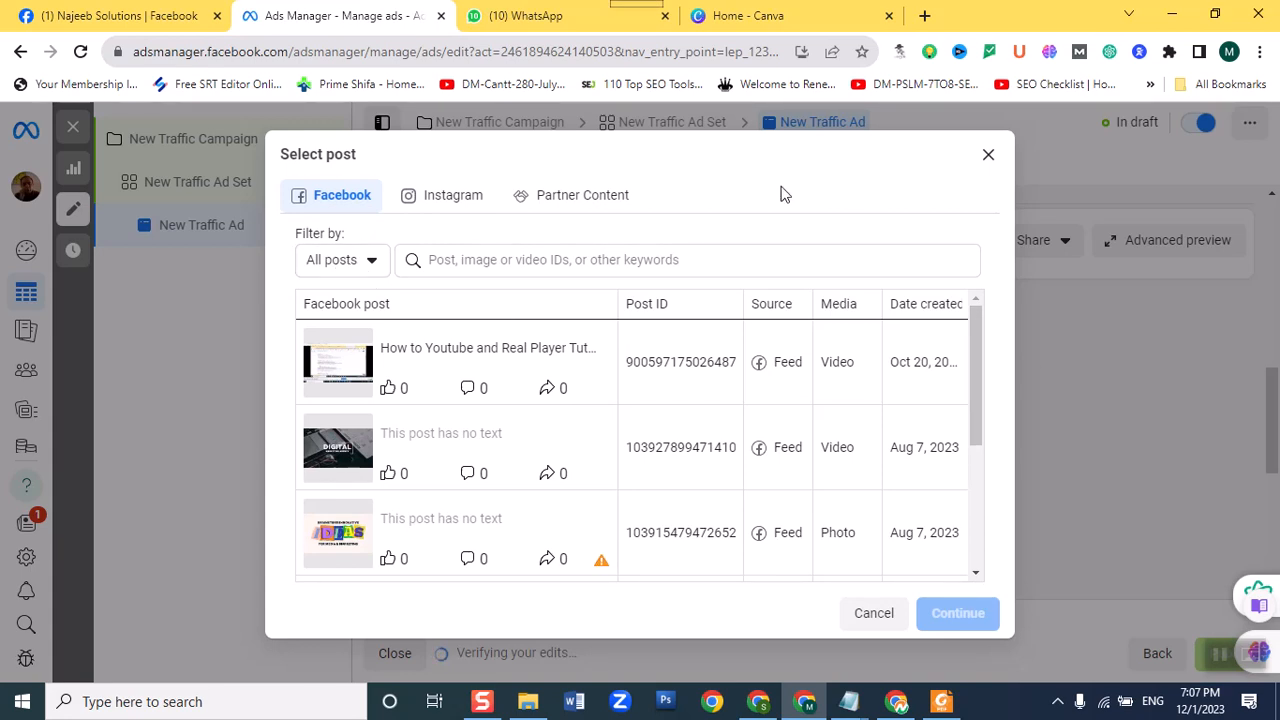
left_click(986, 157)
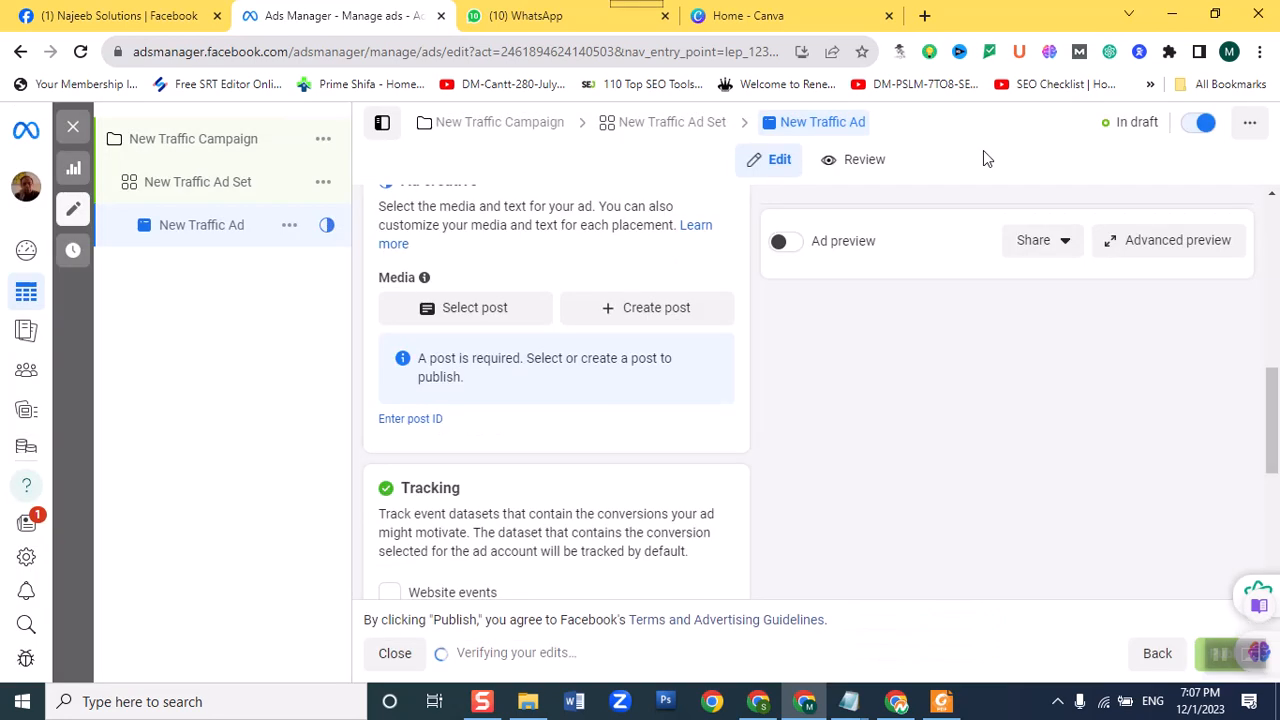
Examine the New Traffic Ad Set's conversion, budget, schedule, audience and placement settings.
left_click(162, 195)
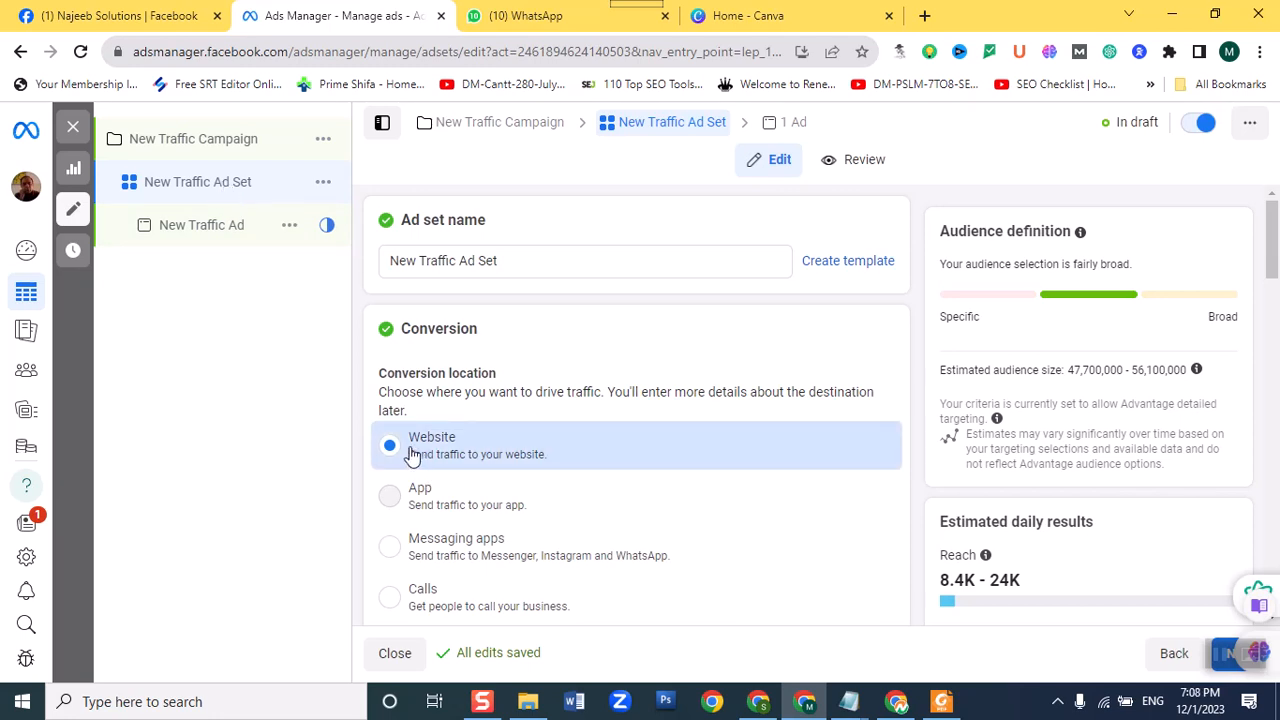
scroll(507, 546, "down", 4)
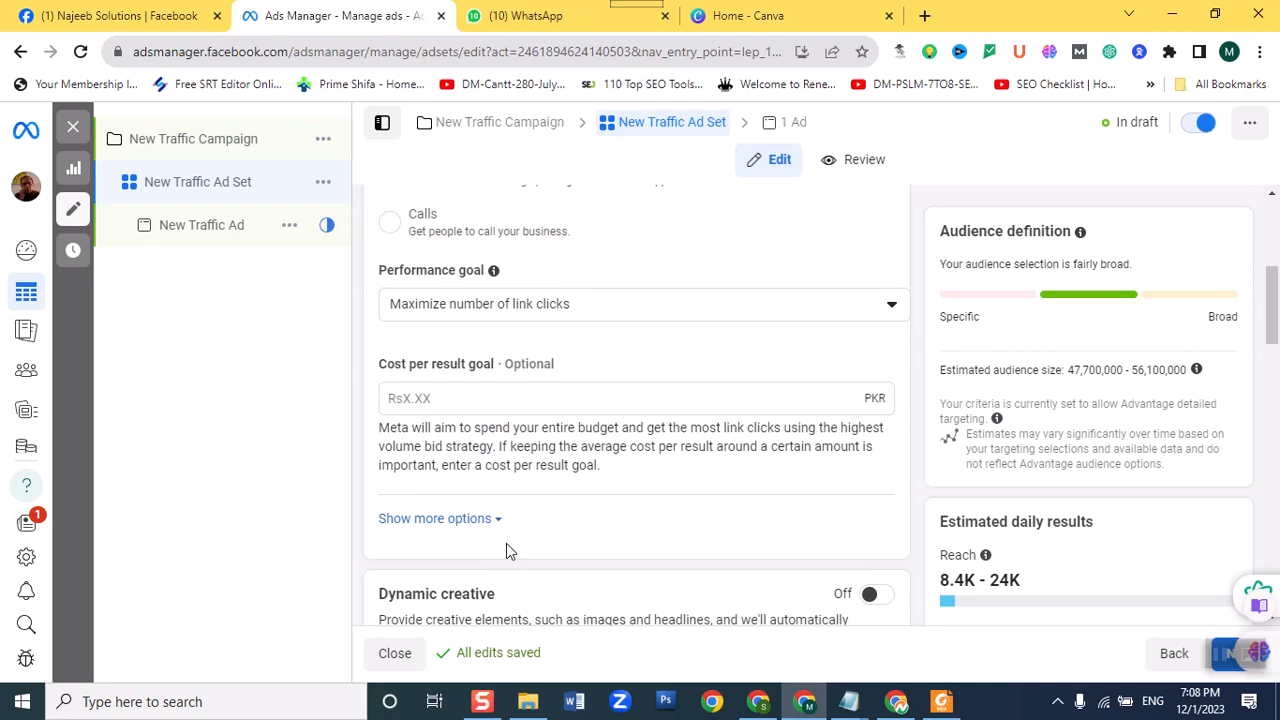
scroll(506, 549, "down", 3)
scroll(506, 549, "down", 3)
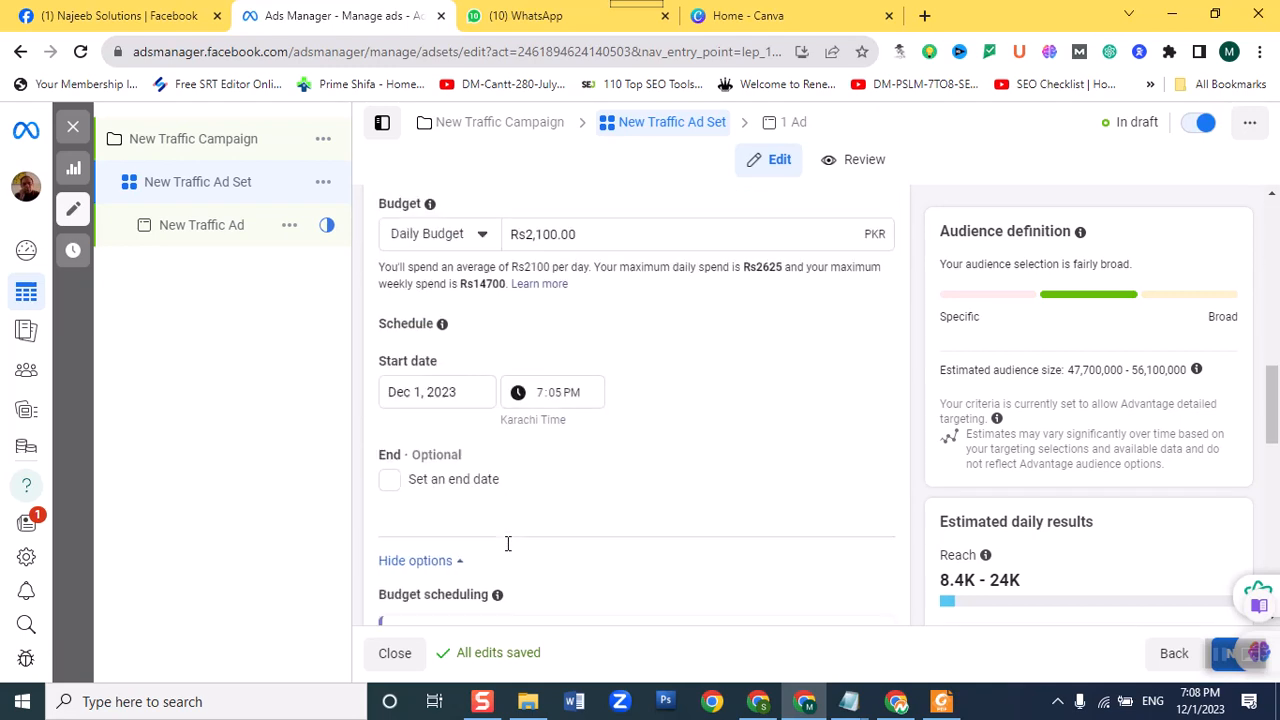
scroll(506, 549, "down", 3)
scroll(506, 549, "up", 10)
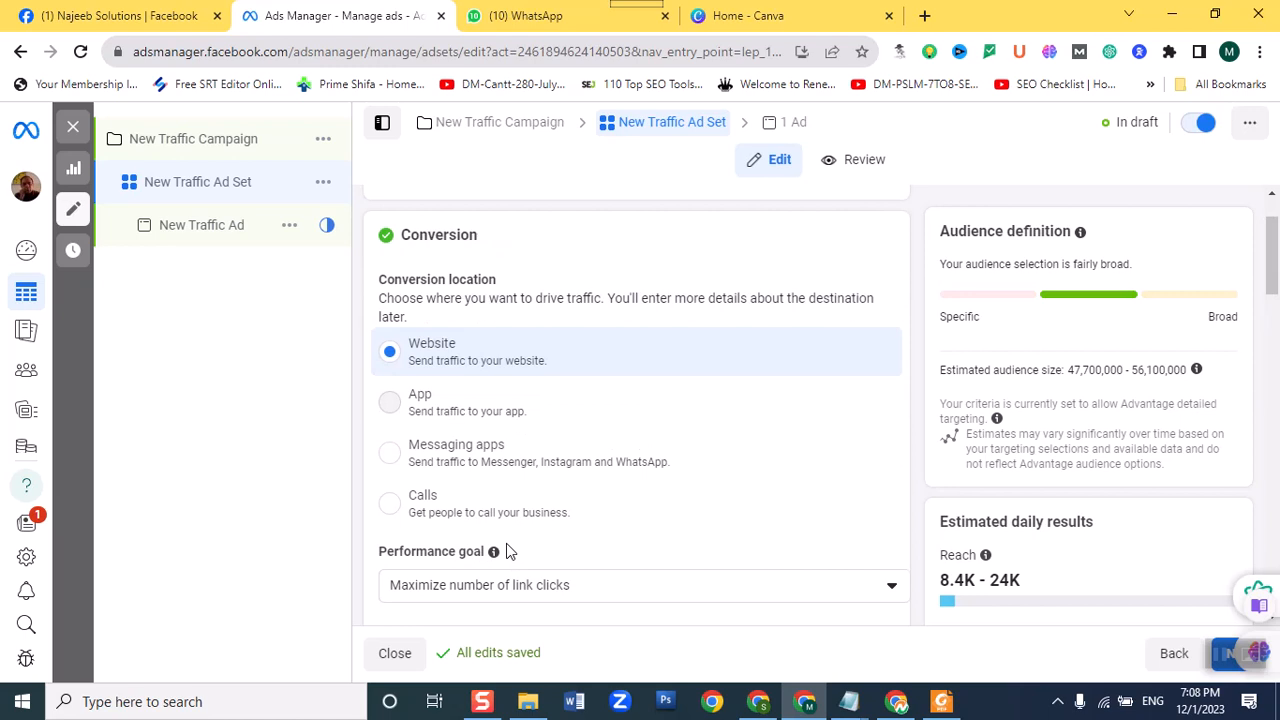
scroll(506, 550, "up", 1)
scroll(506, 545, "down", 3)
scroll(507, 545, "down", 1)
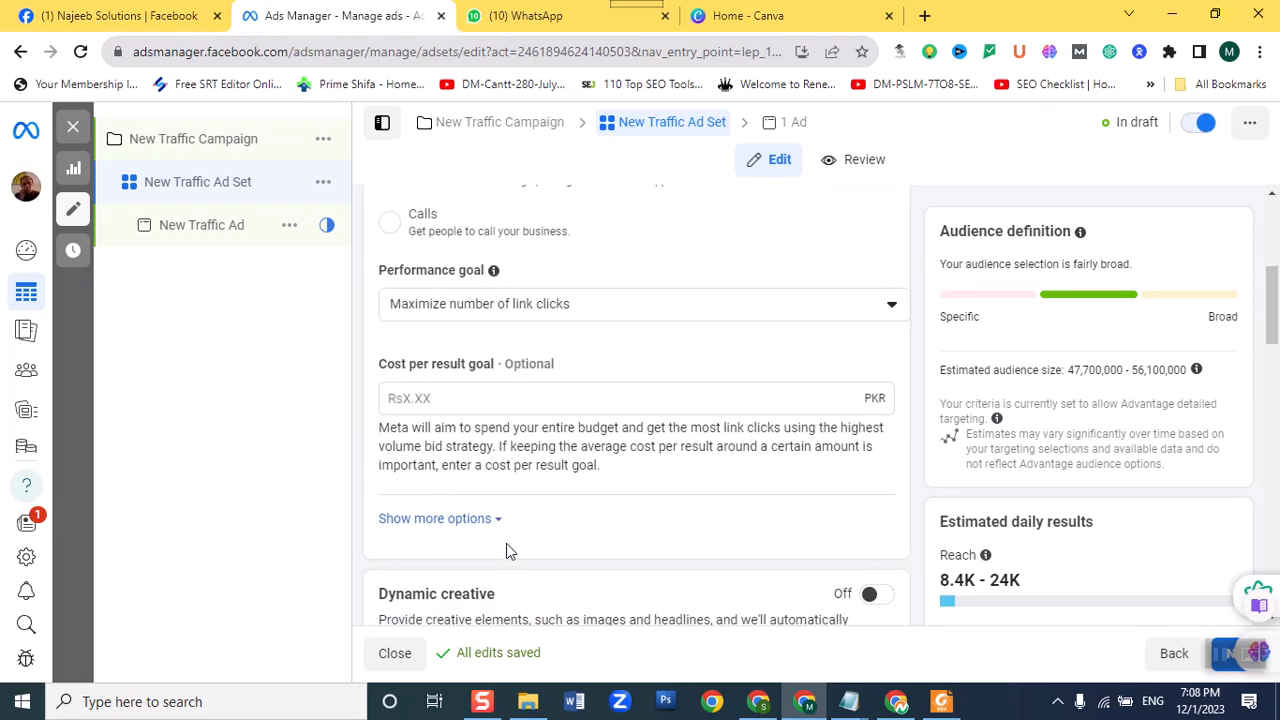
scroll(506, 543, "down", 3)
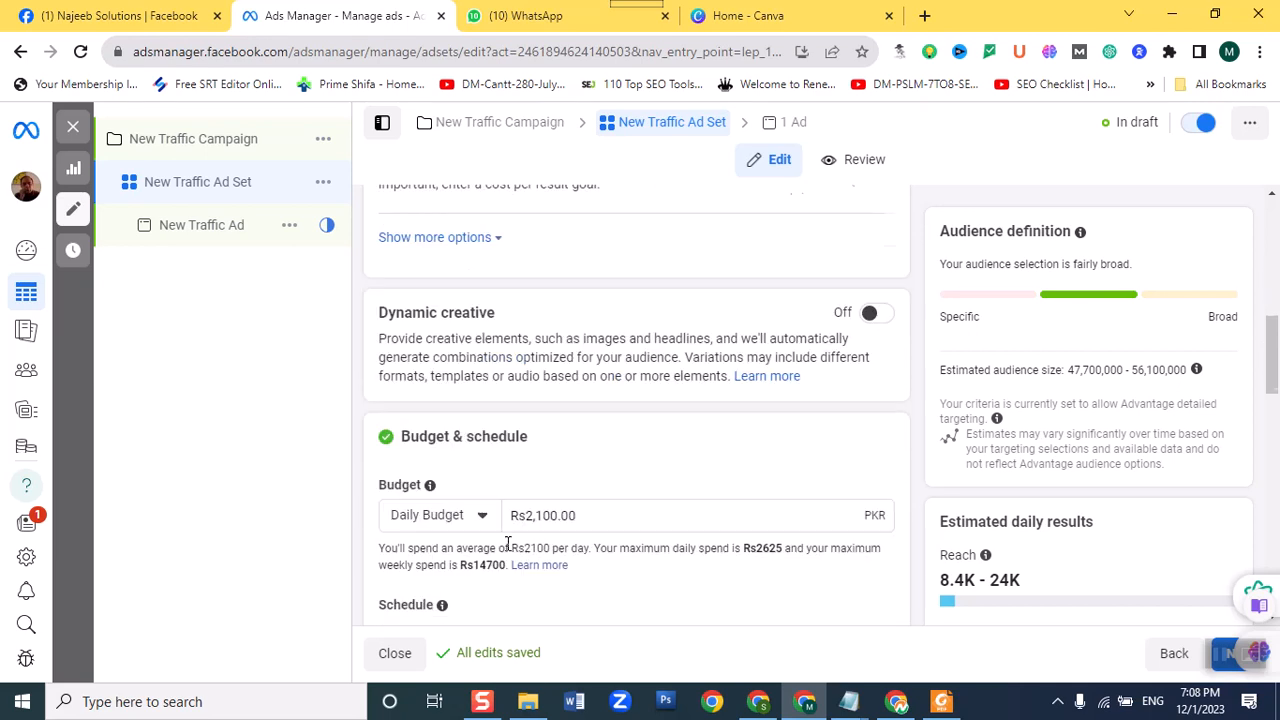
scroll(507, 545, "down", 3)
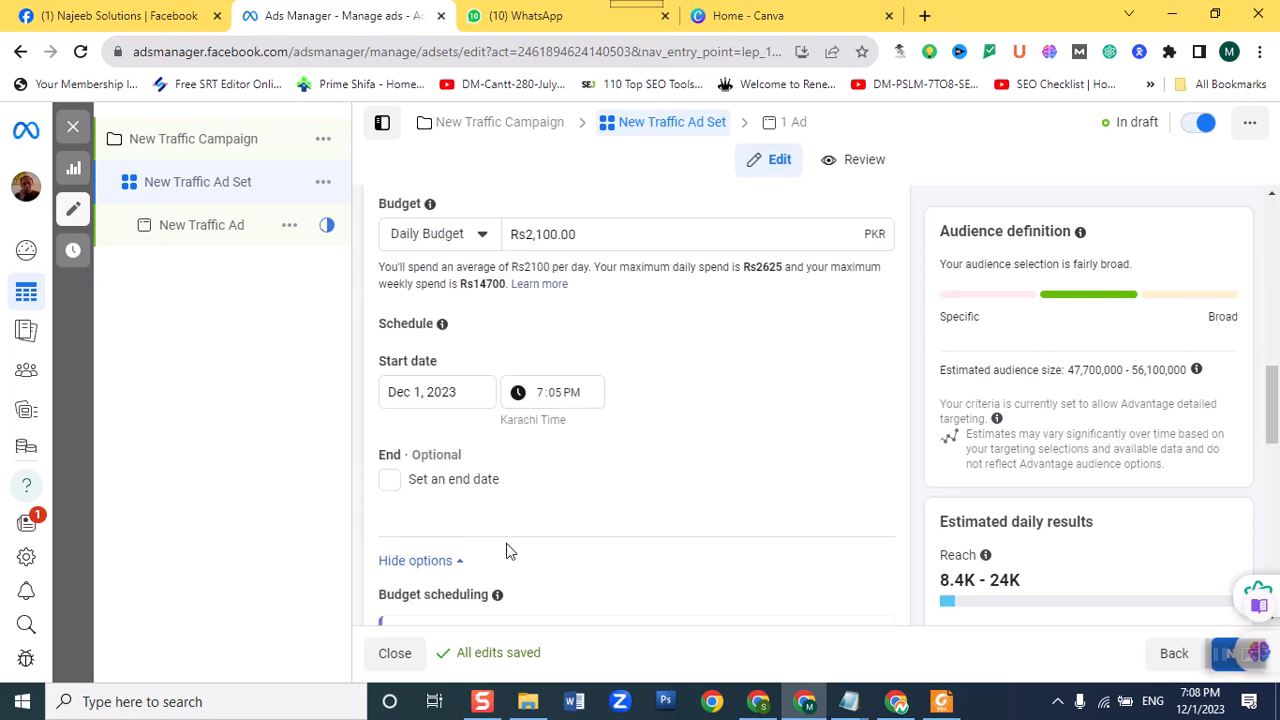
scroll(506, 549, "down", 2)
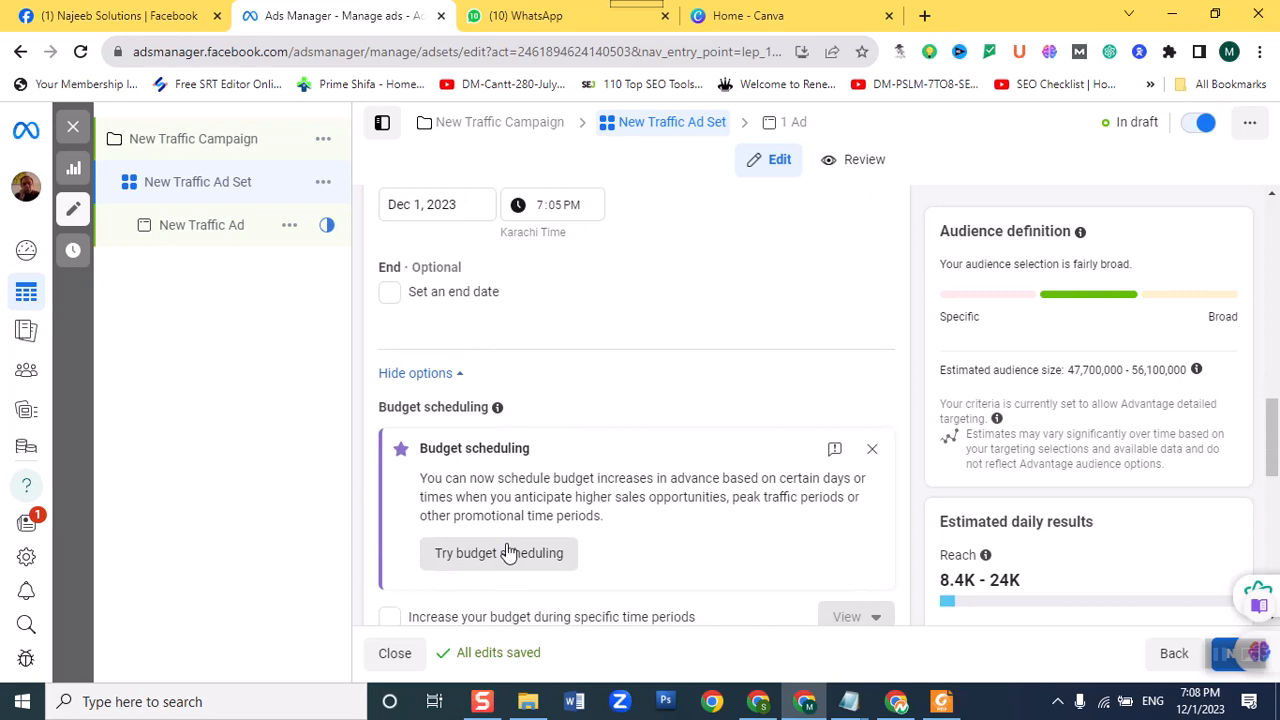
scroll(506, 549, "down", 2)
scroll(506, 543, "down", 5)
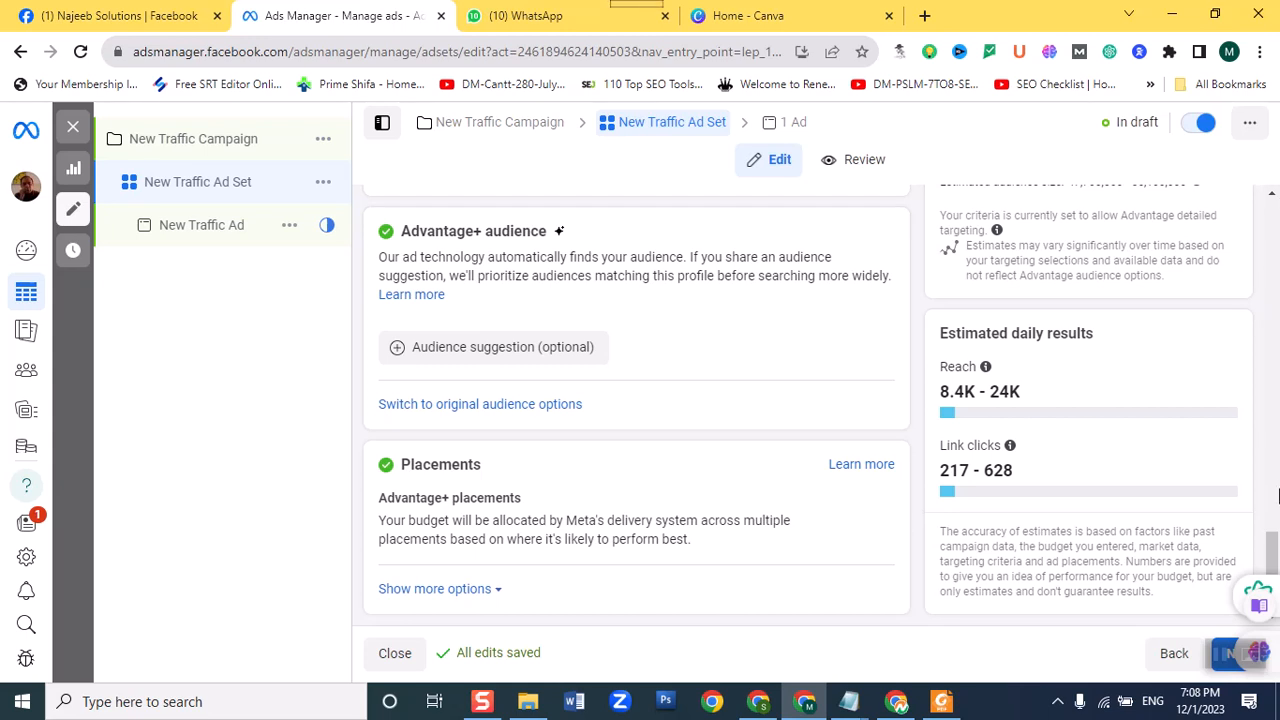
Review the ad set again from its name and conversion location through the cost, budget scheduling and Advantage+ audience sections.
left_click_drag(1274, 545, 1231, 169)
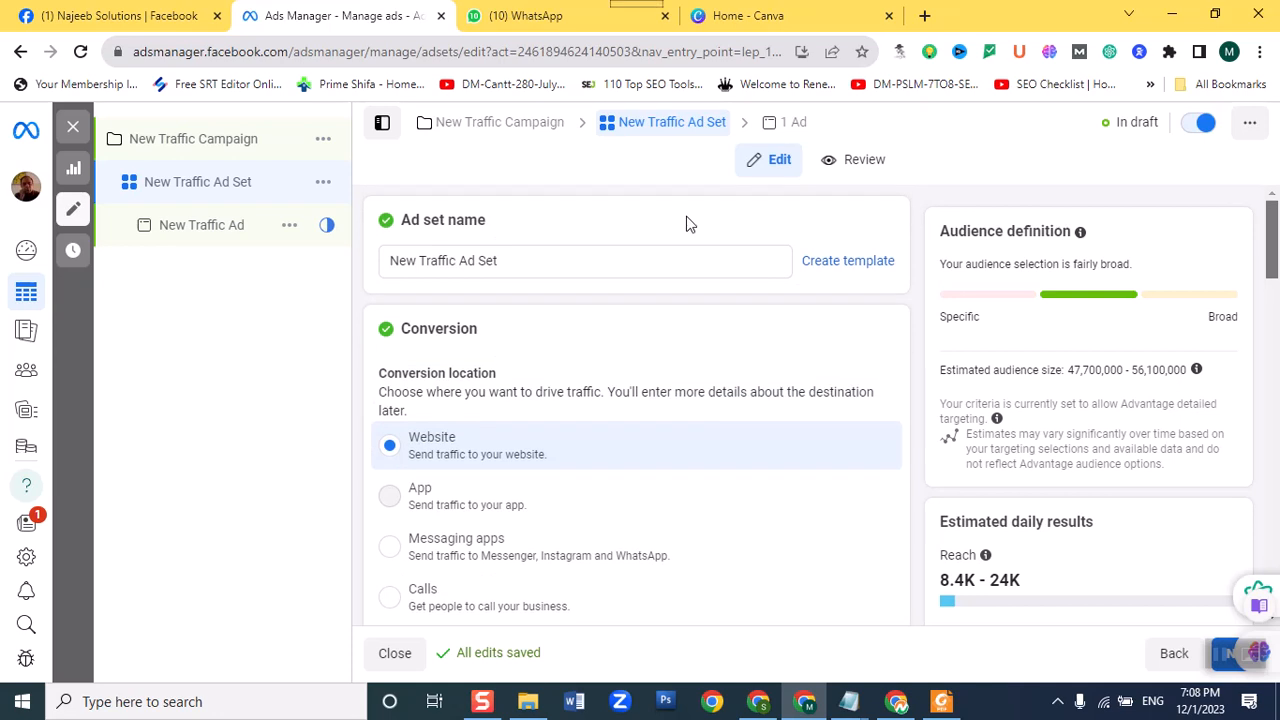
scroll(586, 380, "down", 2)
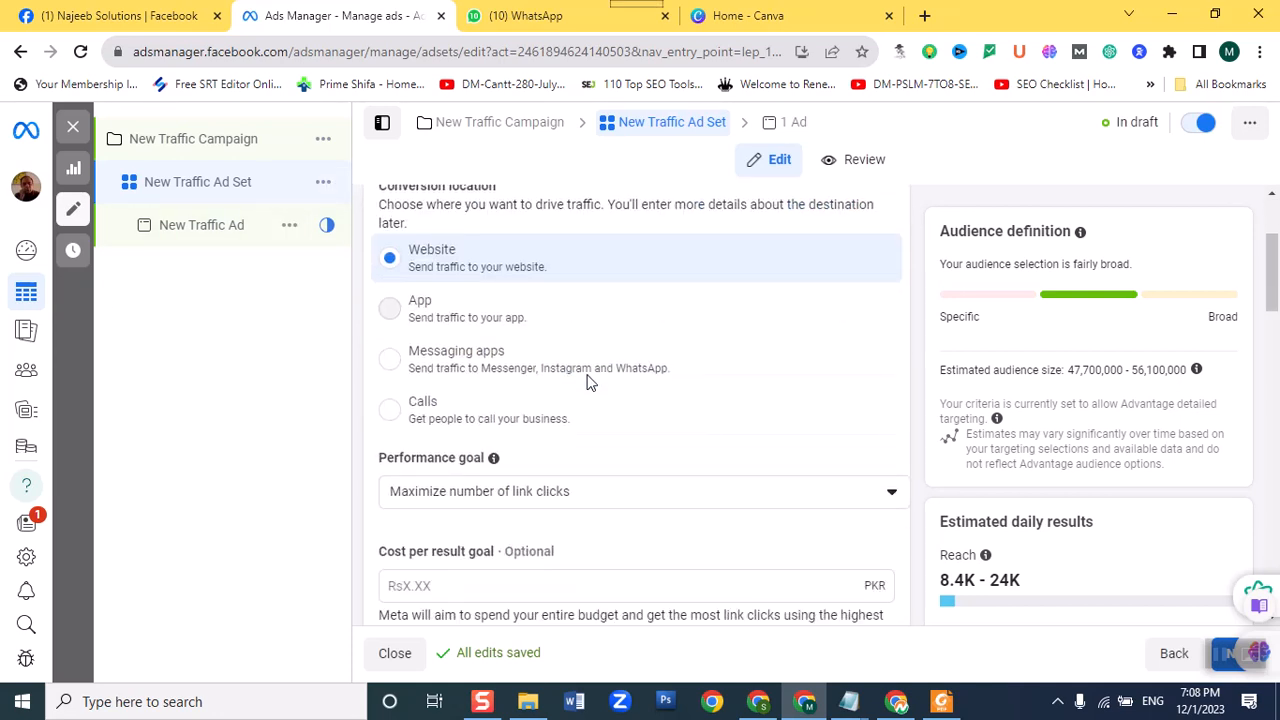
scroll(588, 383, "down", 1)
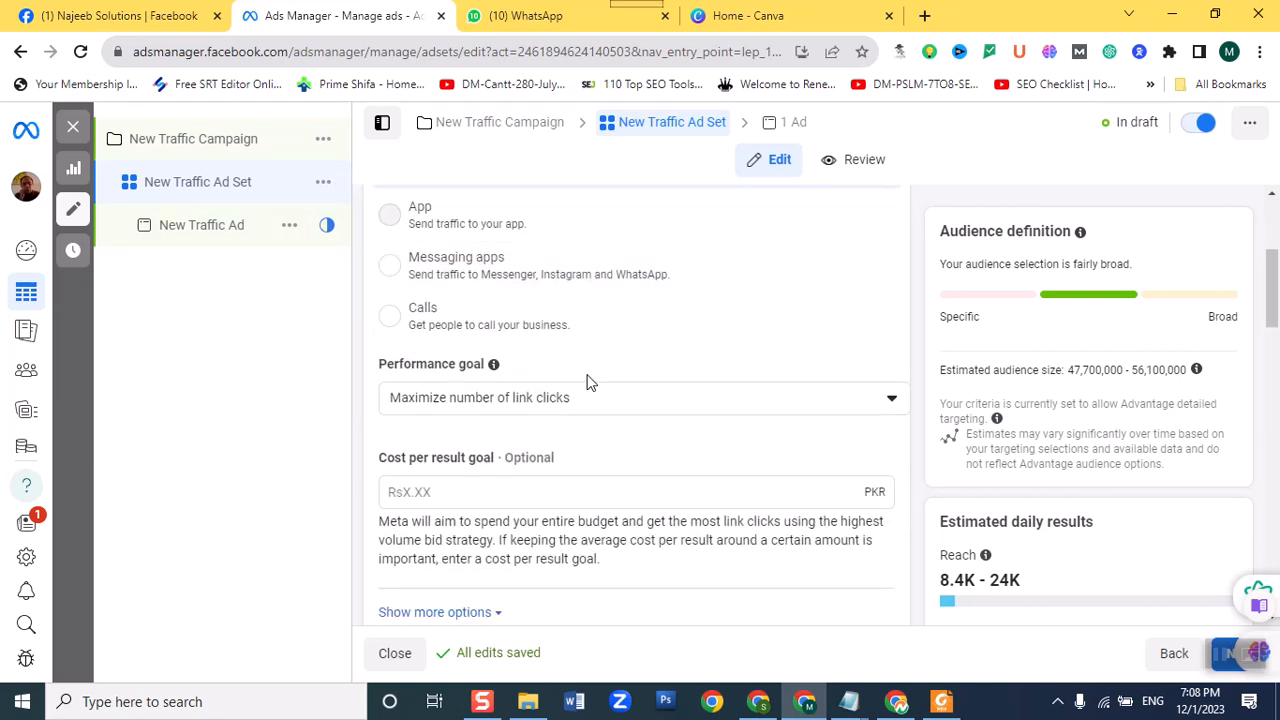
scroll(588, 381, "down", 2)
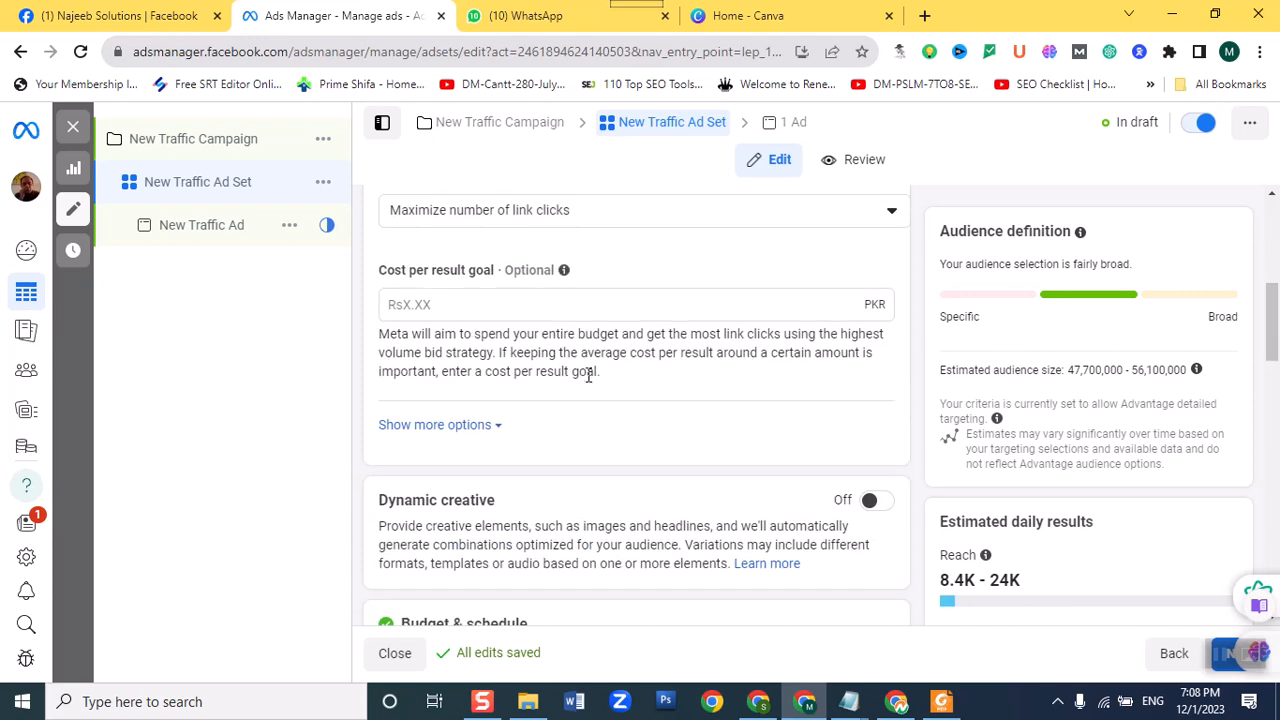
scroll(419, 453, "down", 3)
scroll(419, 453, "down", 5)
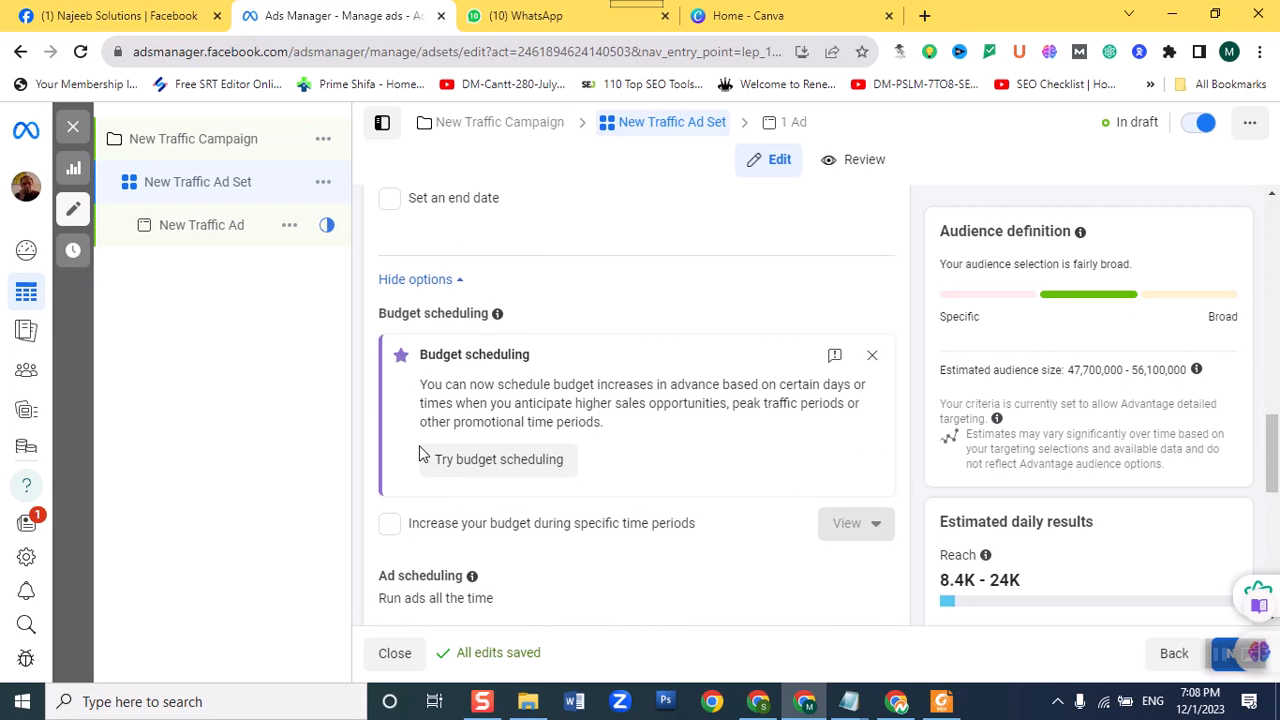
scroll(419, 453, "down", 4)
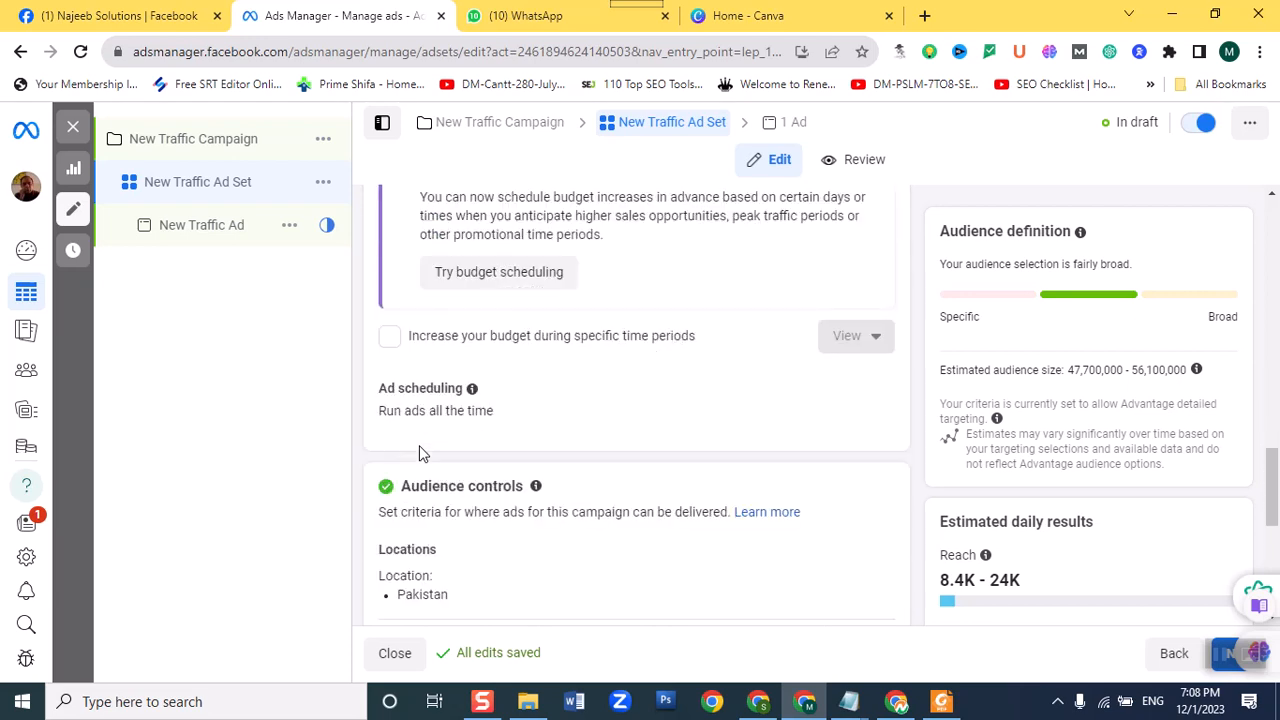
scroll(419, 453, "down", 3)
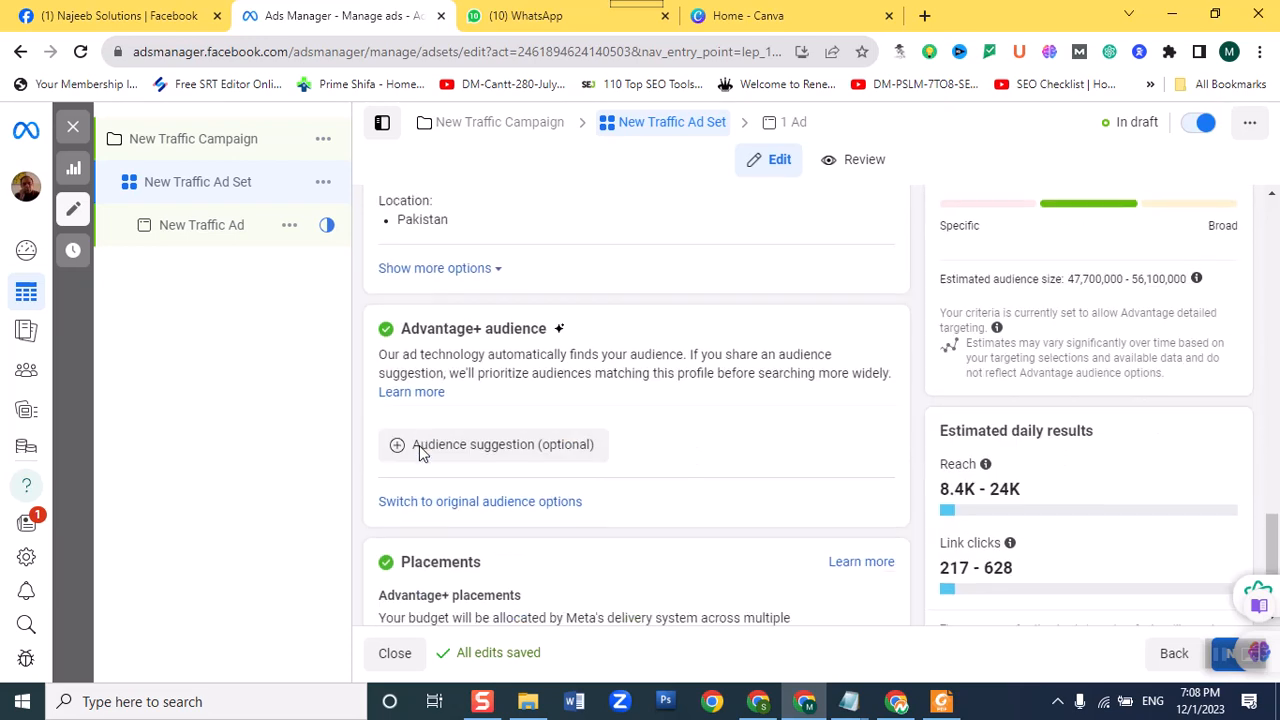
Change the New Traffic Ad's Facebook Page identity to Najeeb Solutions.
left_click(228, 237)
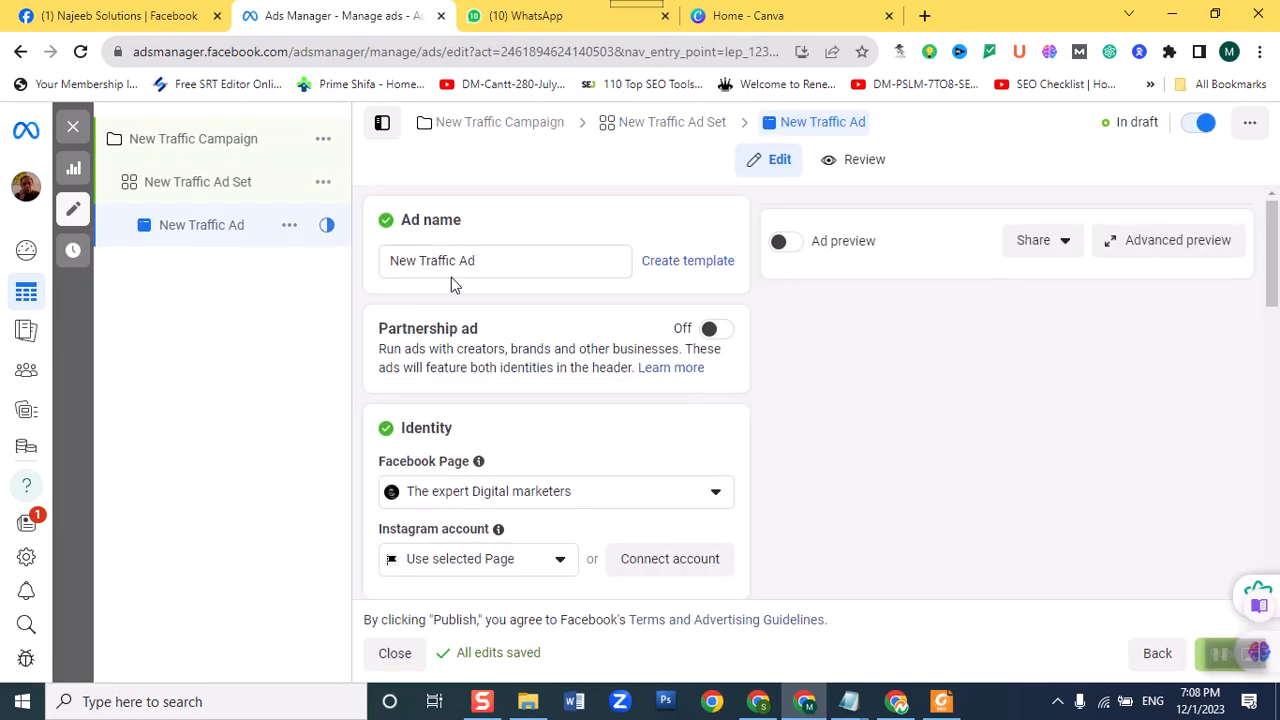
scroll(585, 368, "down", 1)
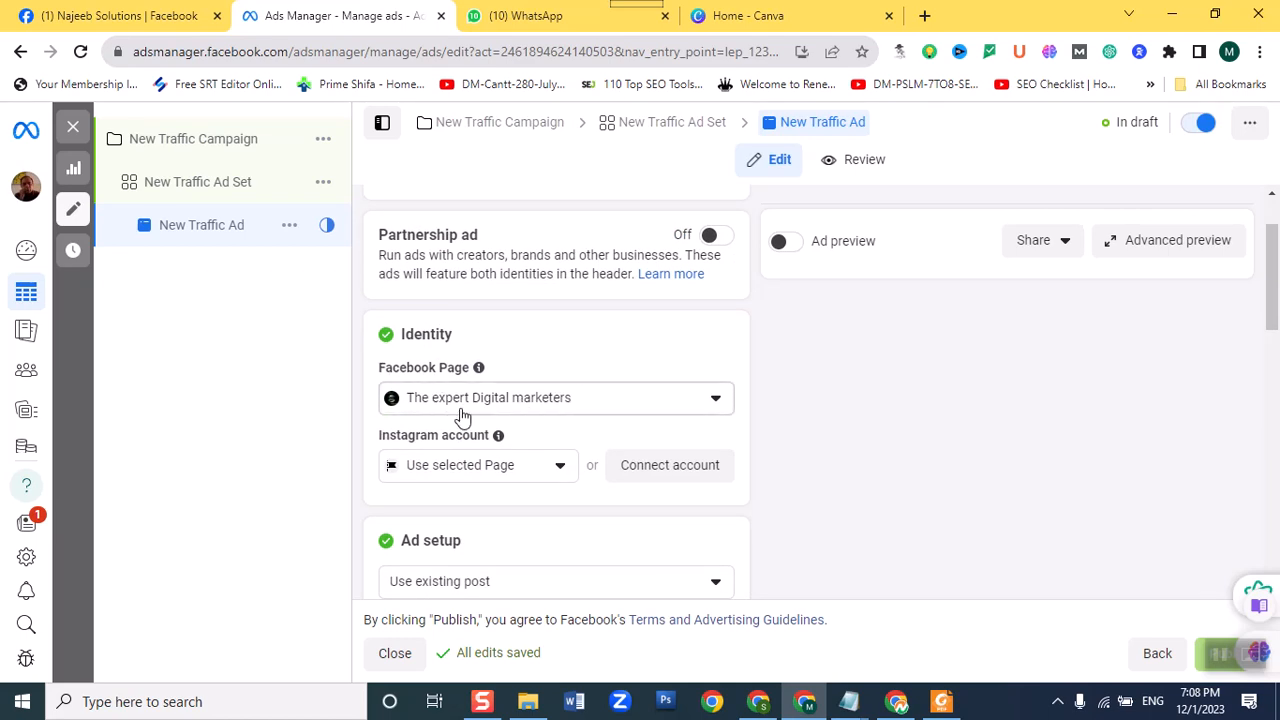
left_click(691, 412)
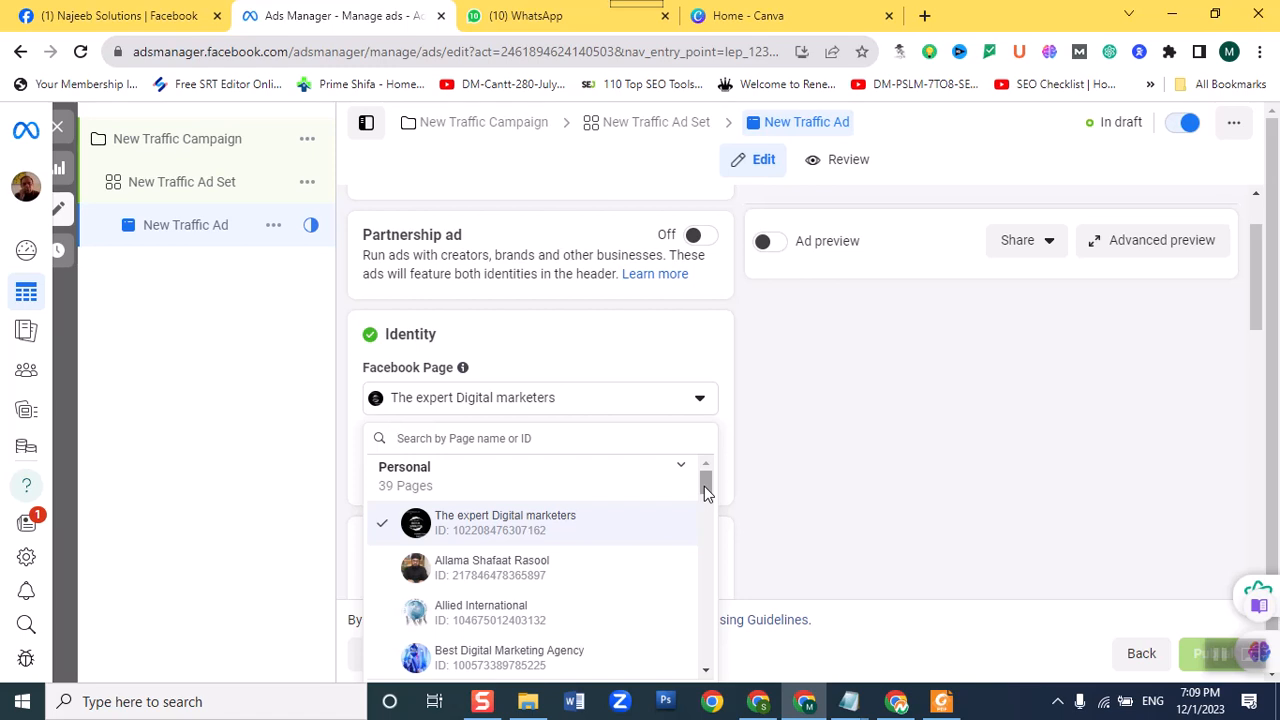
left_click_drag(704, 487, 707, 585)
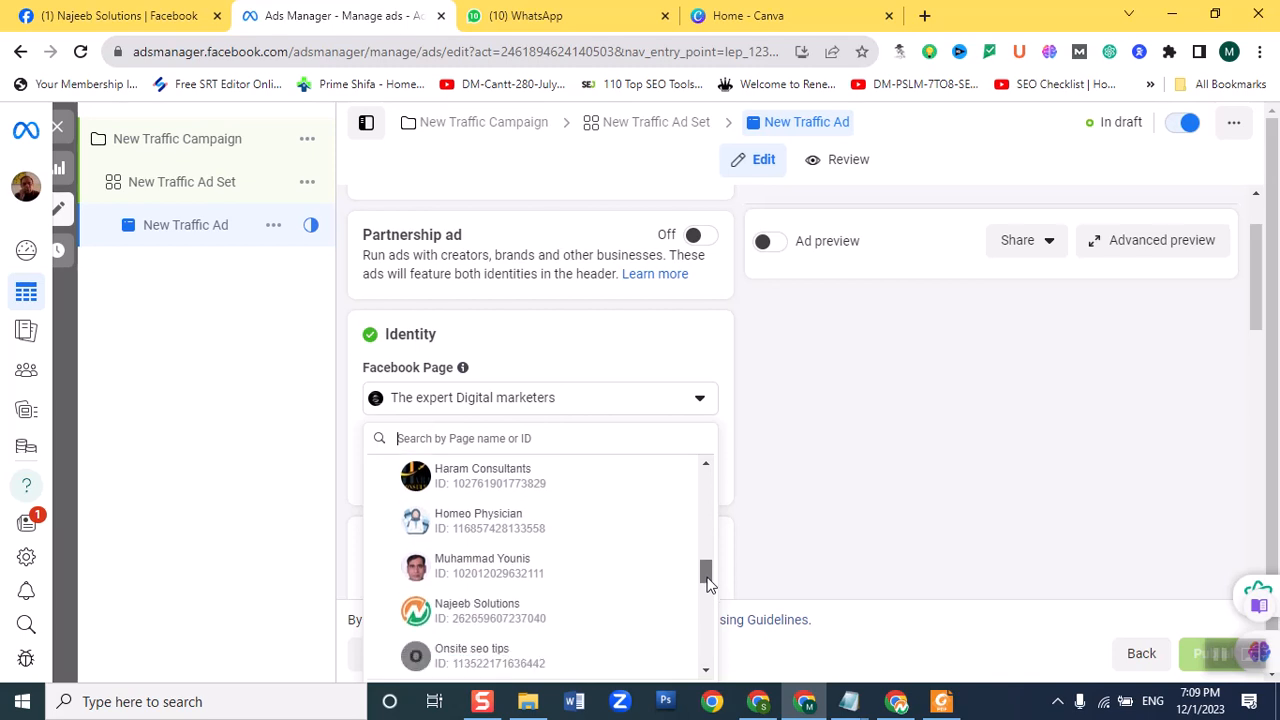
left_click(478, 605)
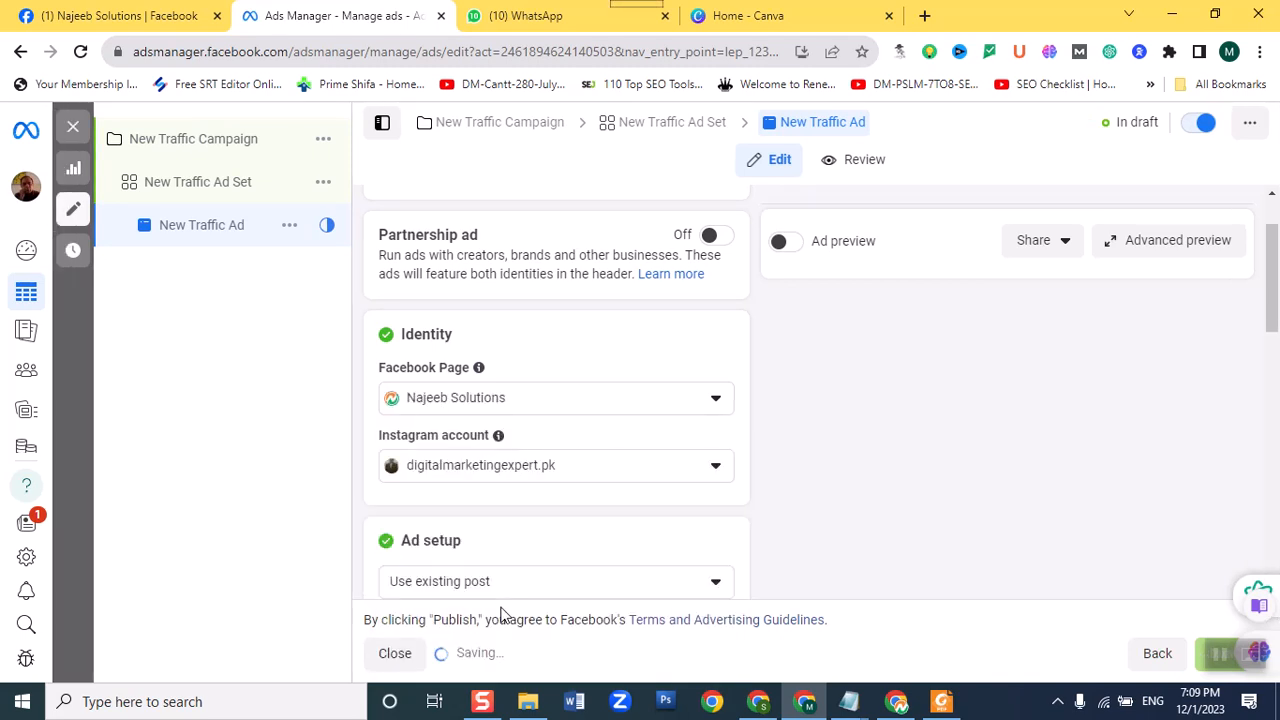
Select the Page's existing Remote.co post about 20 remote jobs websites, dated Nov 29, 2023, as the ad creative.
scroll(469, 528, "down", 3)
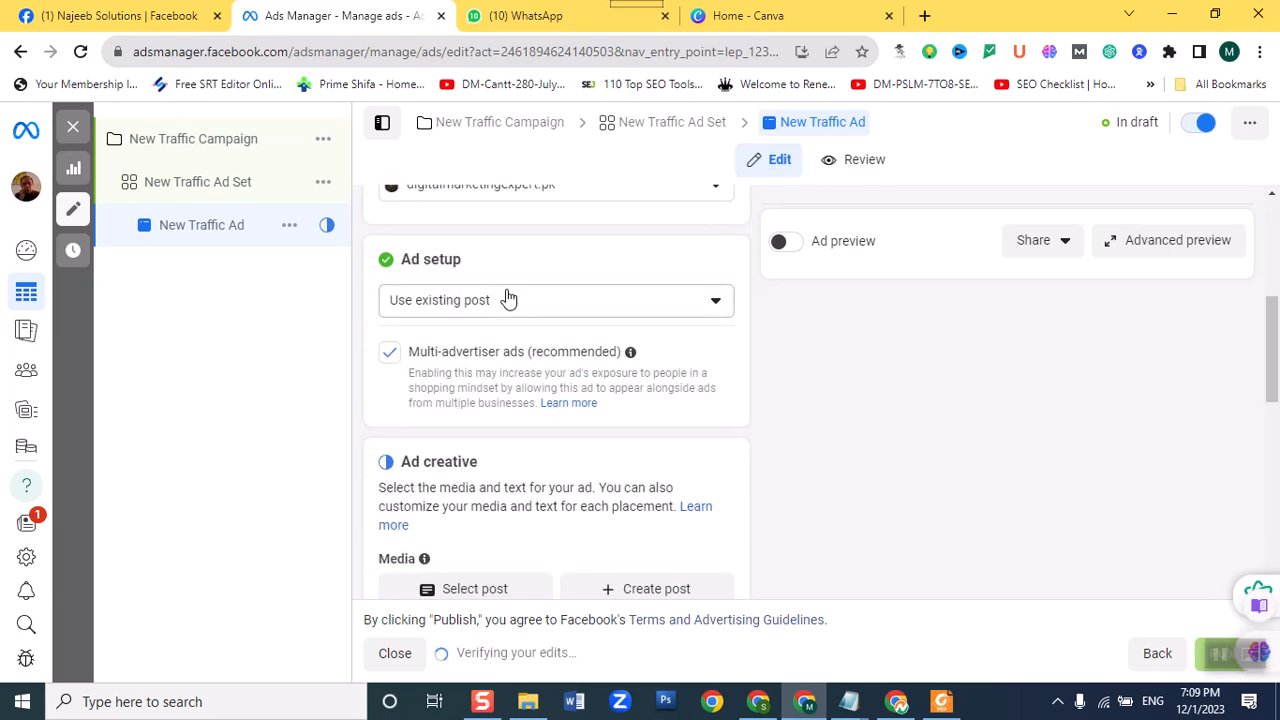
scroll(508, 486, "down", 2)
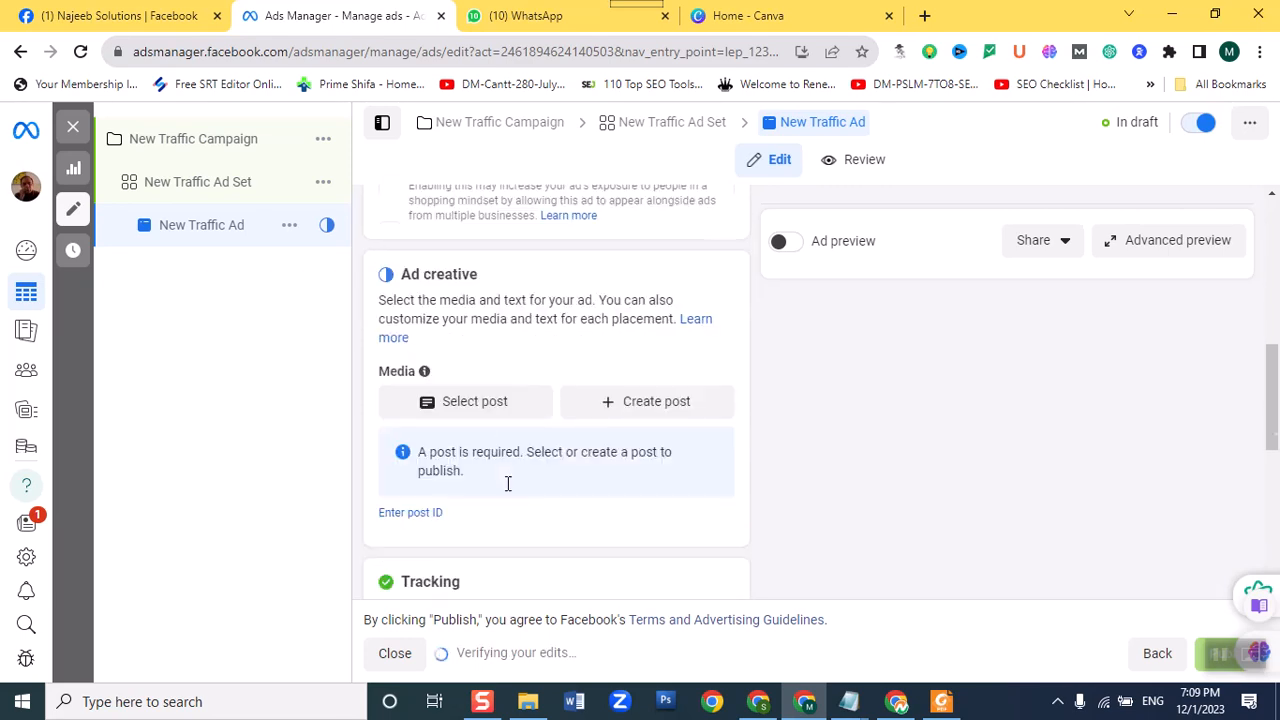
left_click(481, 406)
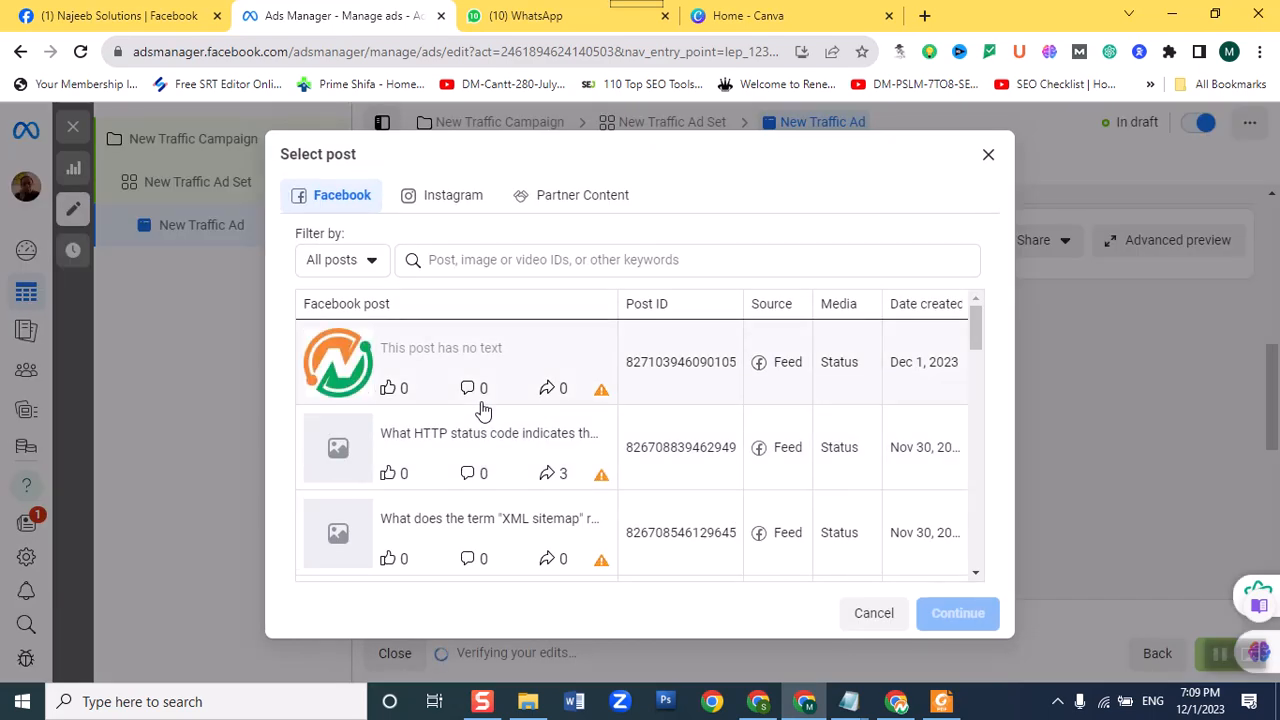
left_click_drag(973, 333, 971, 355)
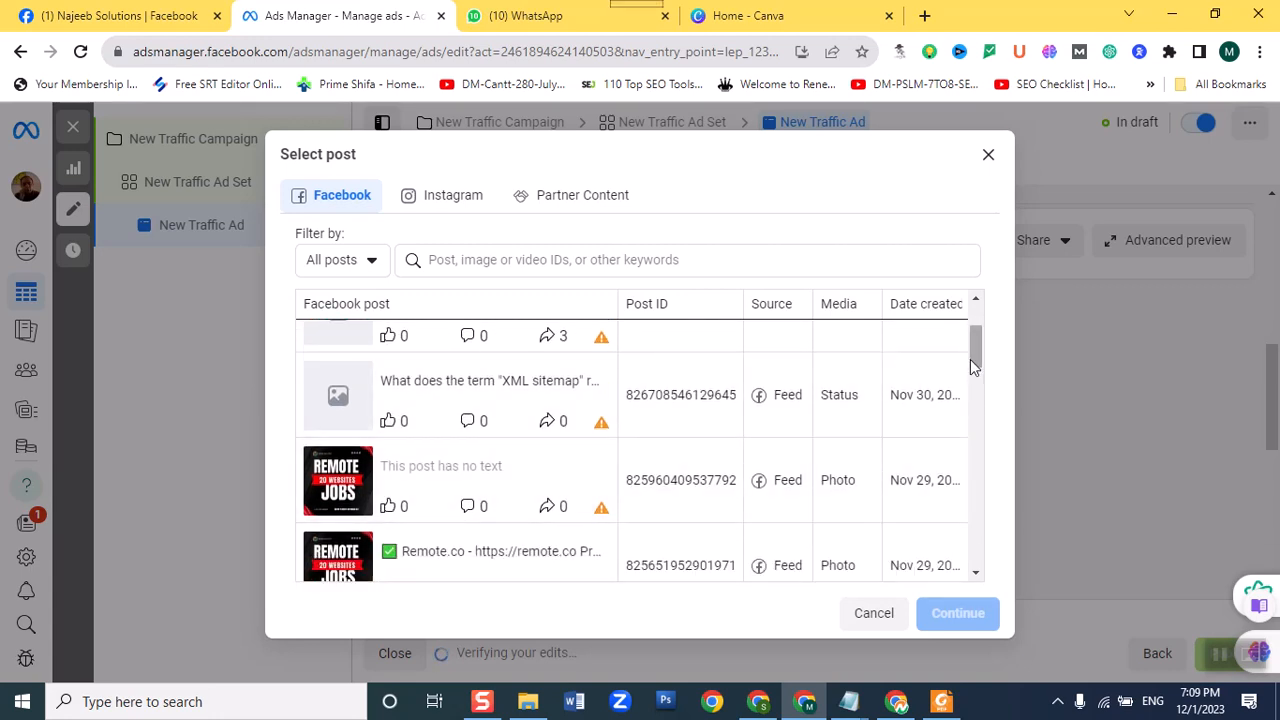
left_click_drag(970, 359, 971, 372)
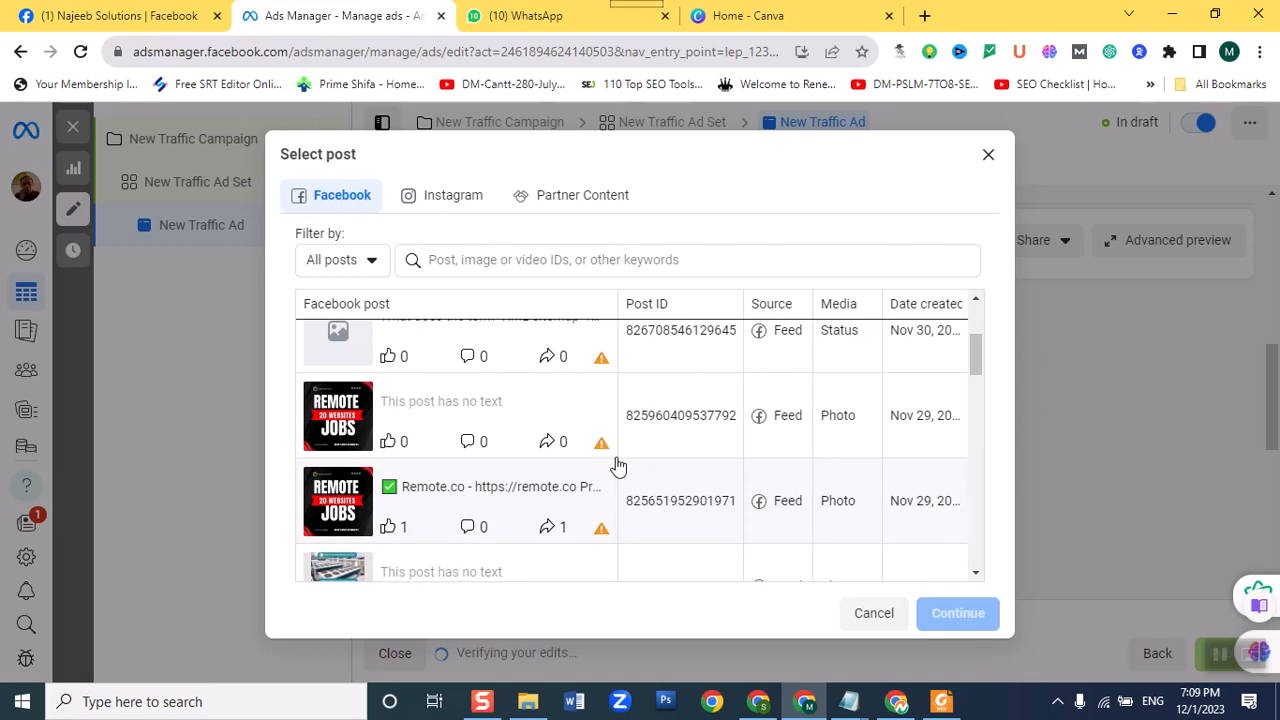
mouse_move(600, 444)
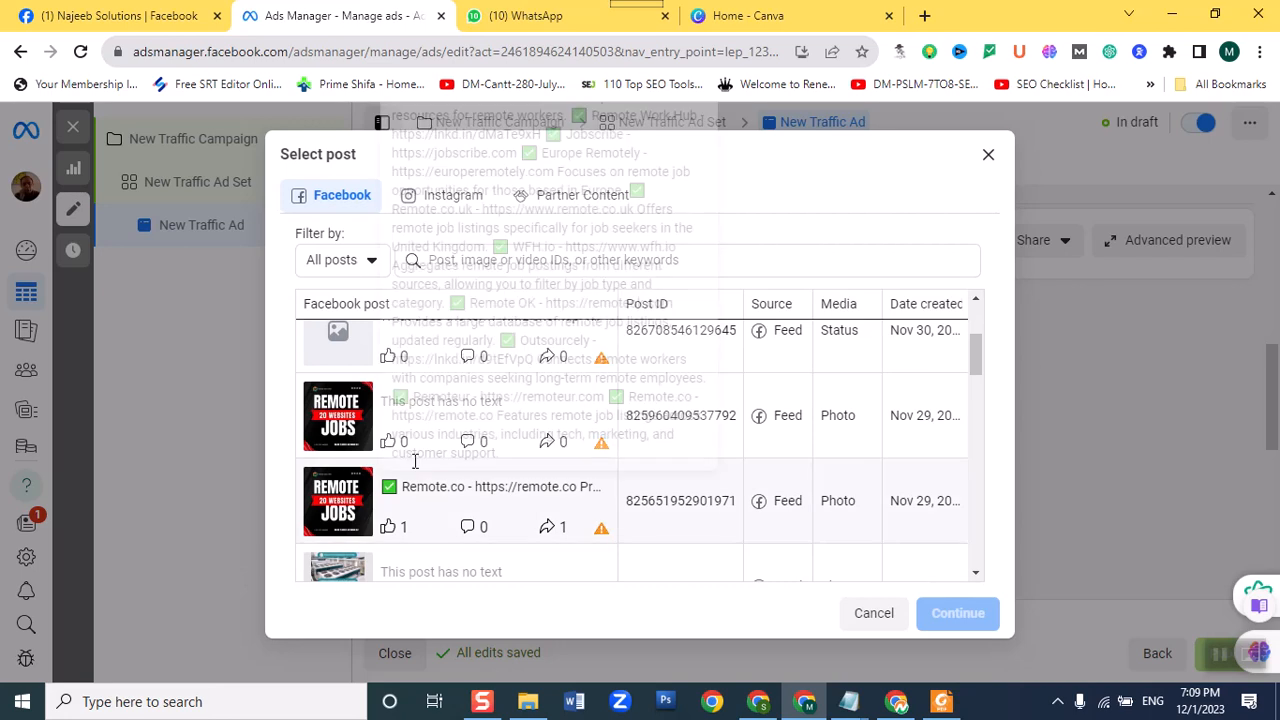
left_click(425, 503)
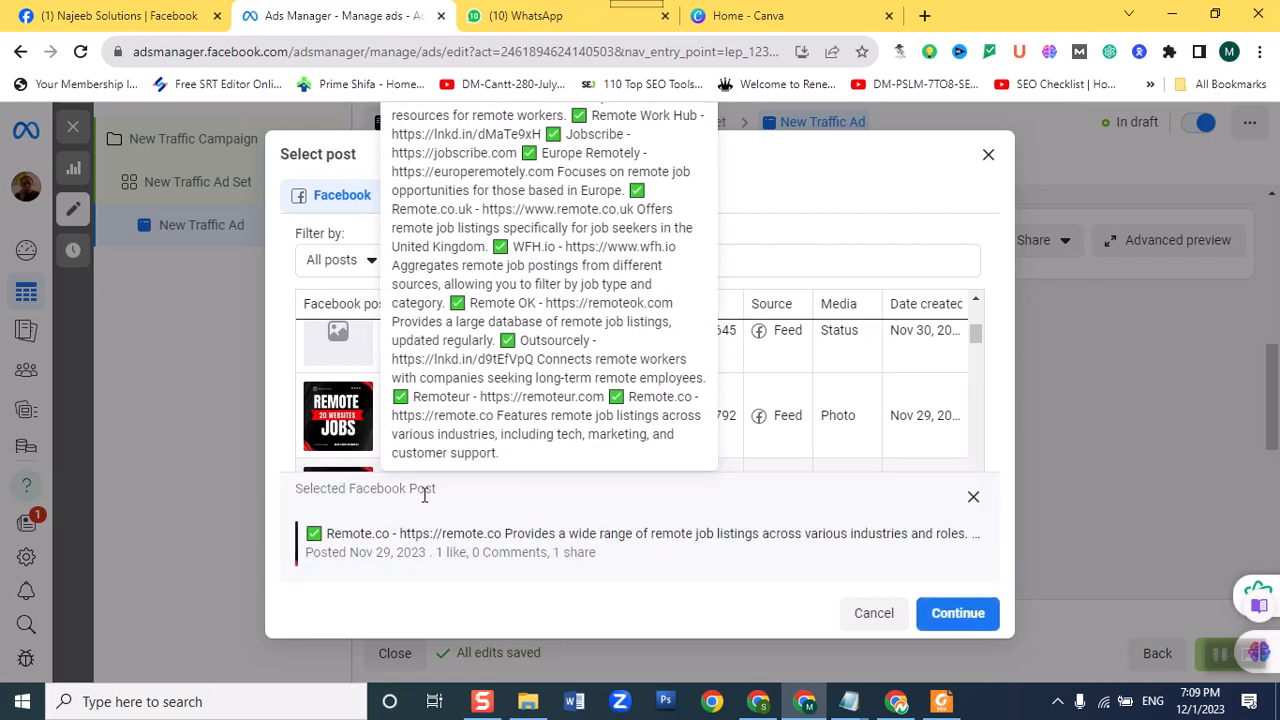
left_click(960, 623)
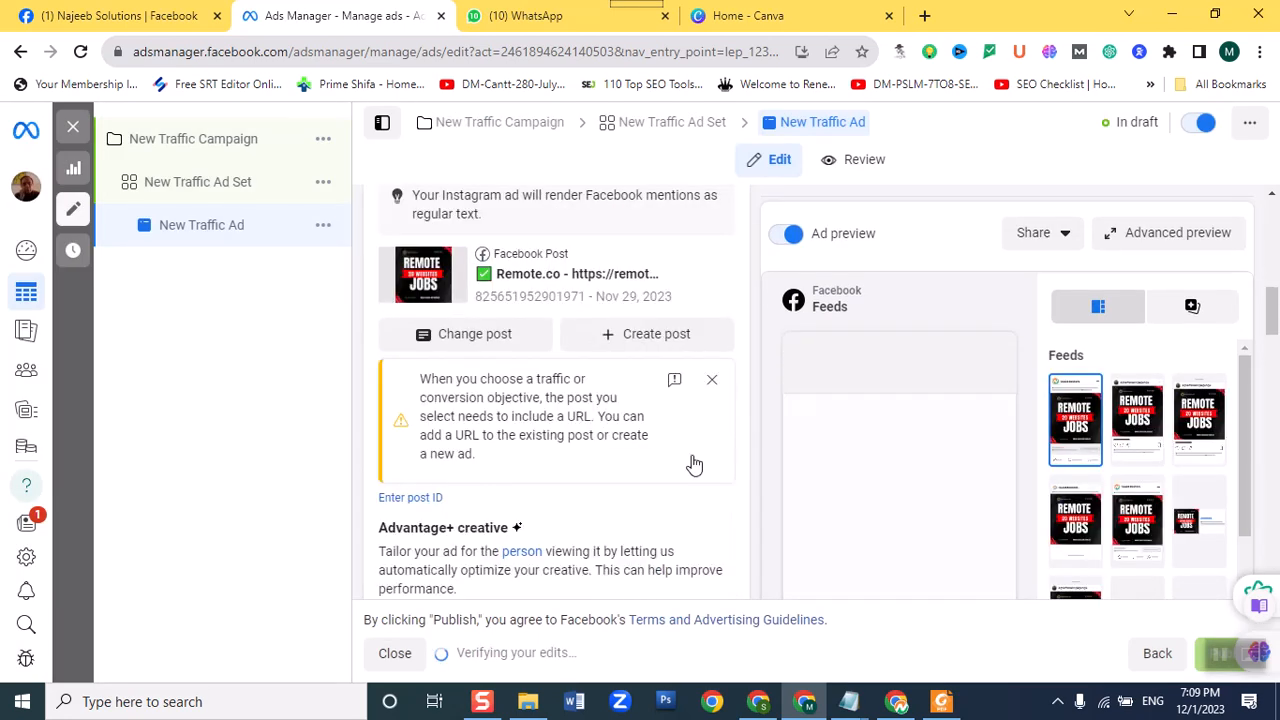
Change the remote jobs post's call to action from the WhatsApp message option to Watch more.
scroll(694, 464, "down", 2)
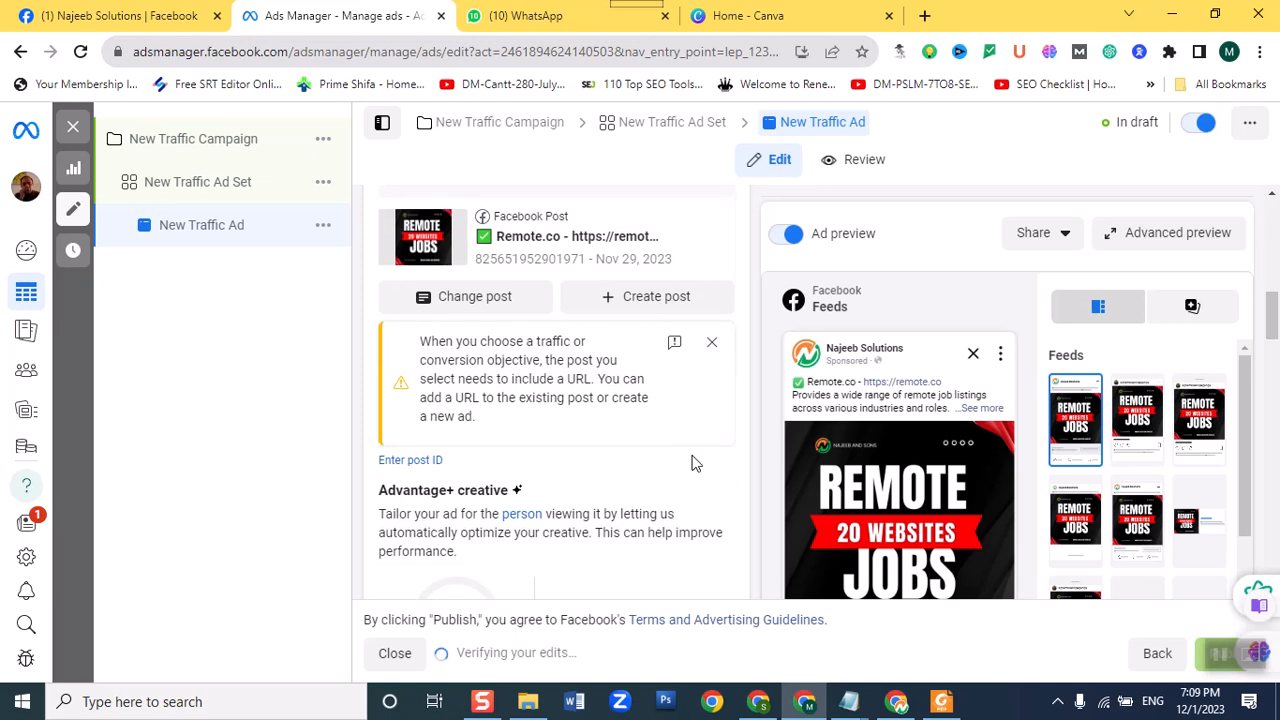
scroll(694, 464, "down", 2)
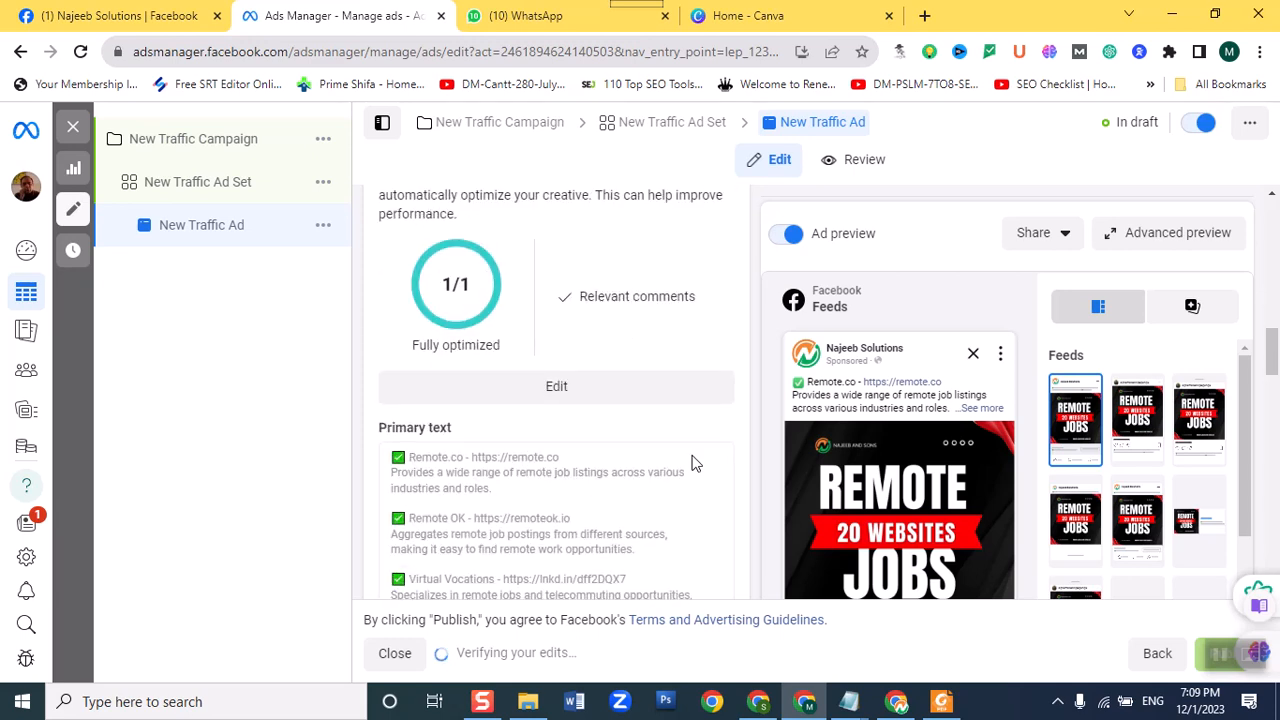
scroll(694, 464, "down", 10)
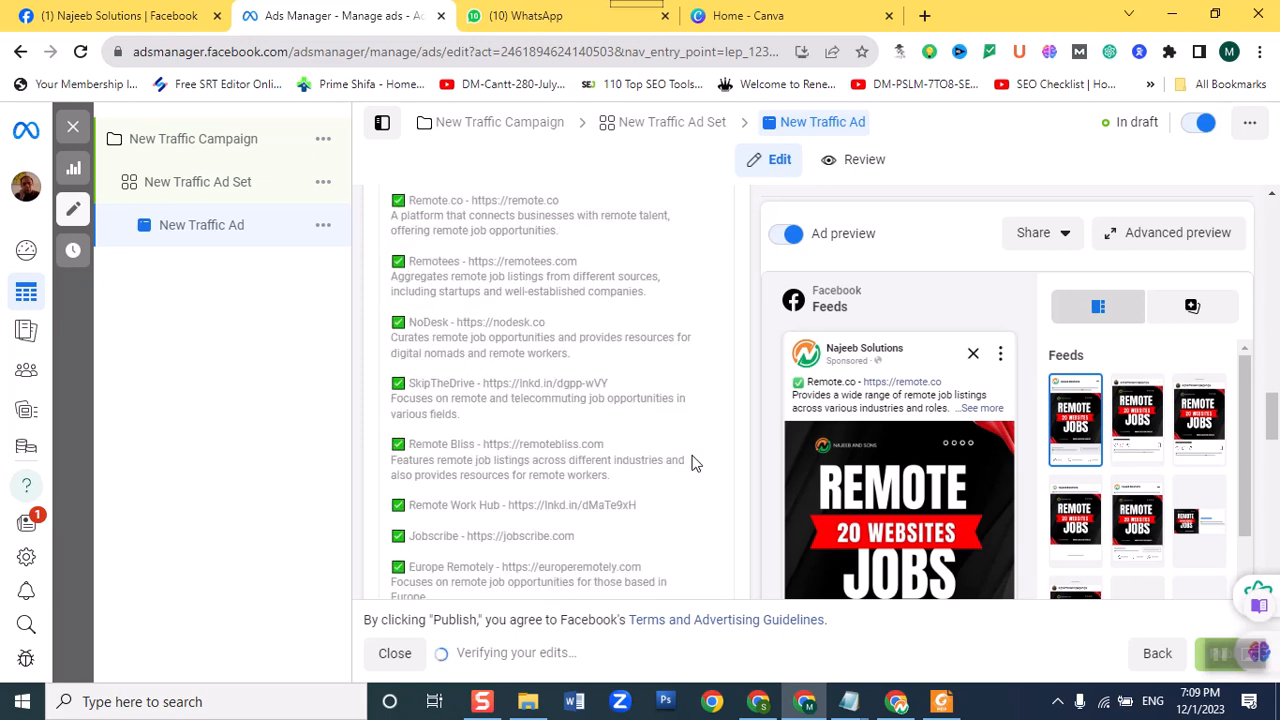
scroll(694, 464, "down", 3)
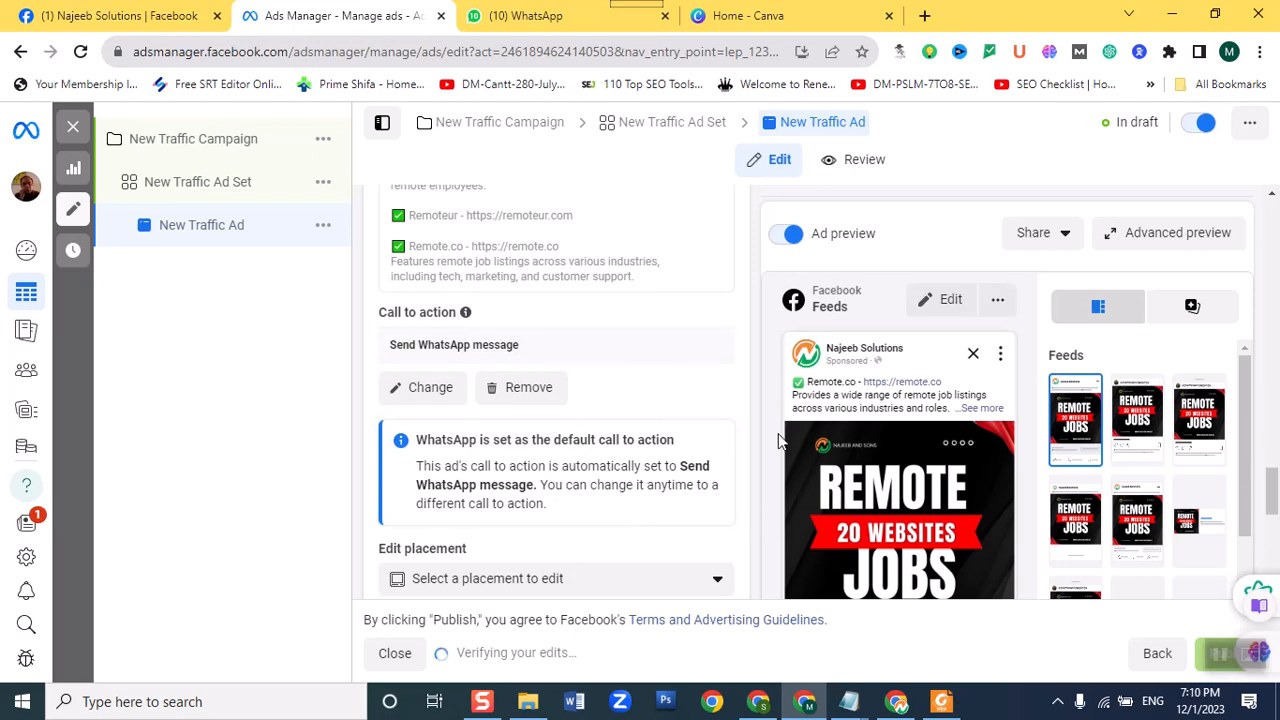
left_click(448, 400)
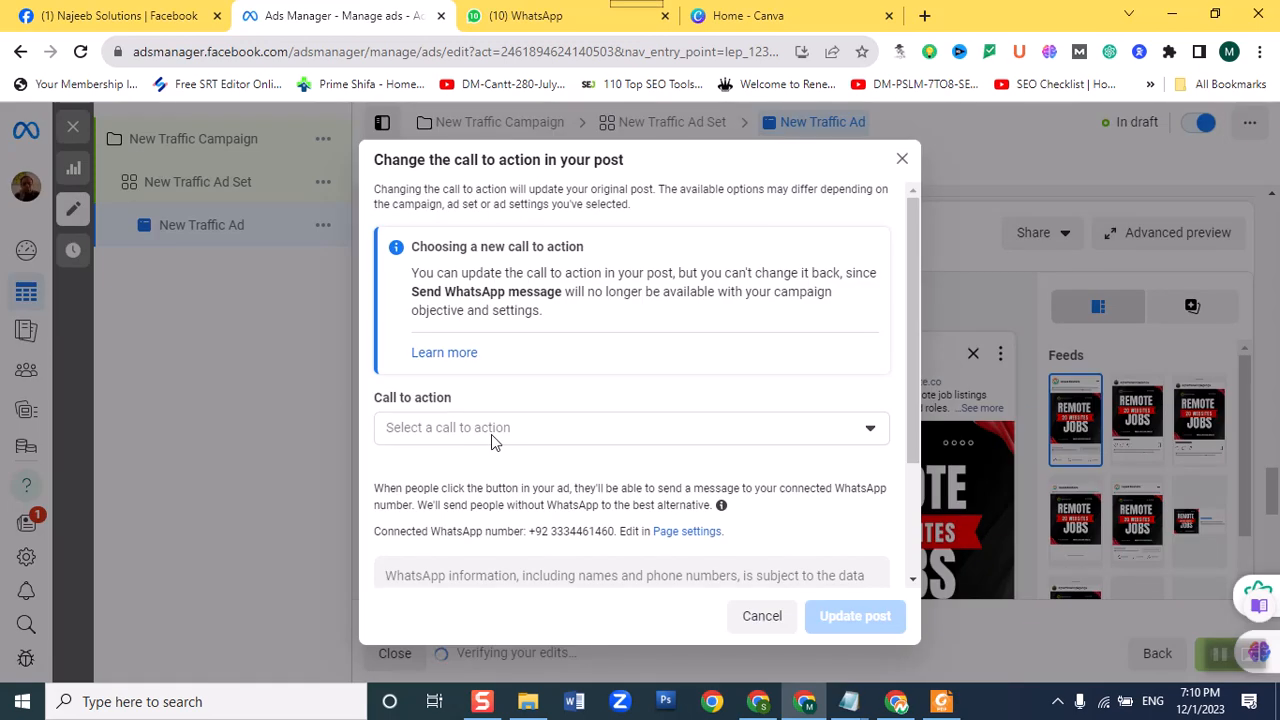
left_click(575, 445)
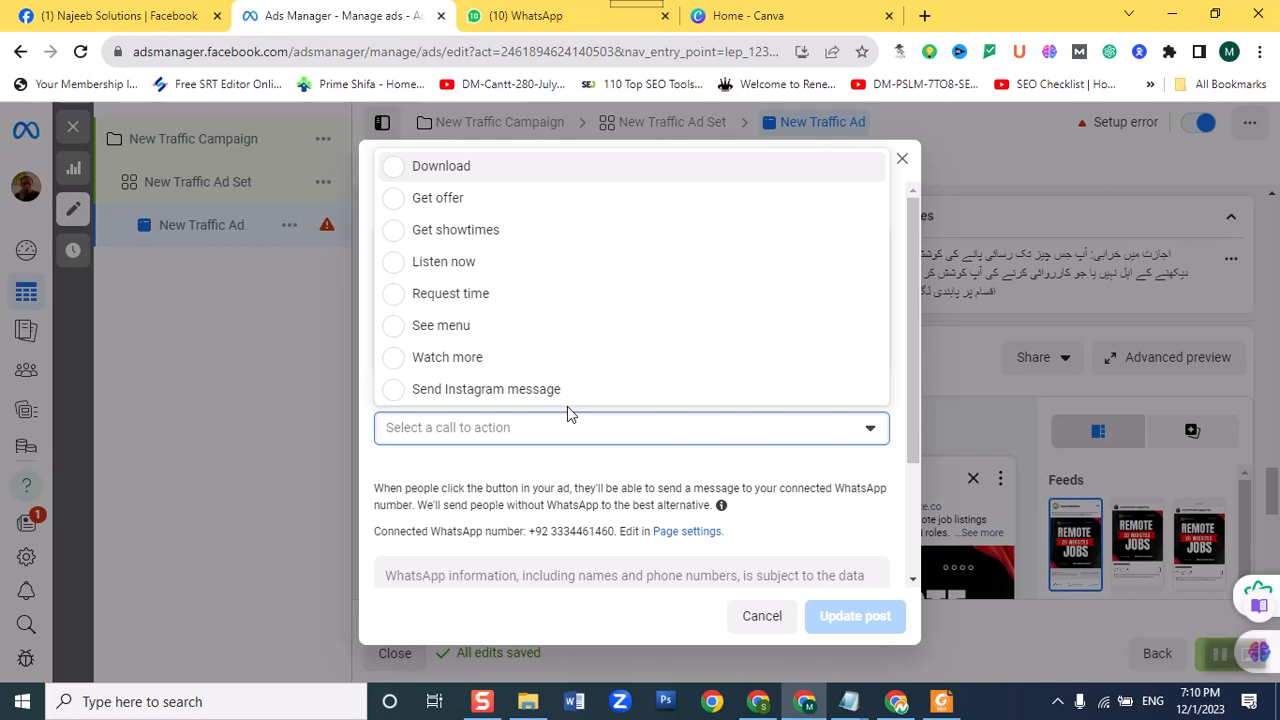
left_click(447, 357)
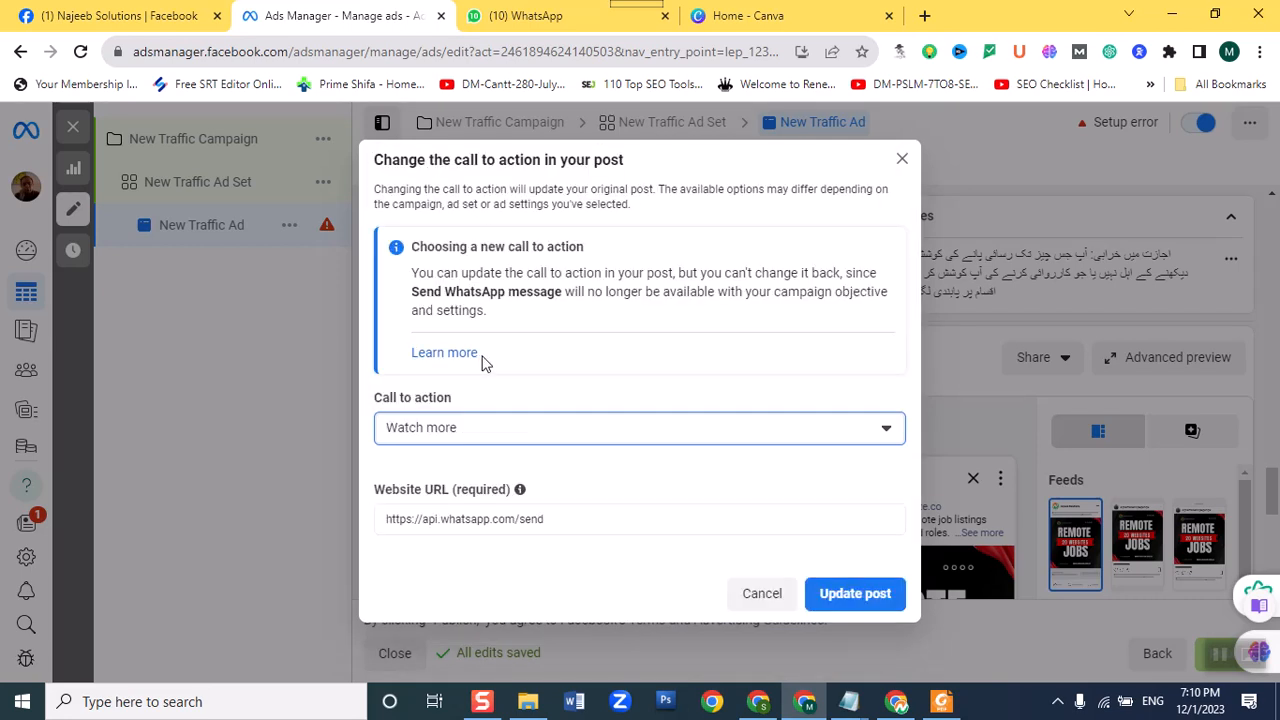
left_click(551, 518)
left_click_drag(563, 518, 231, 517)
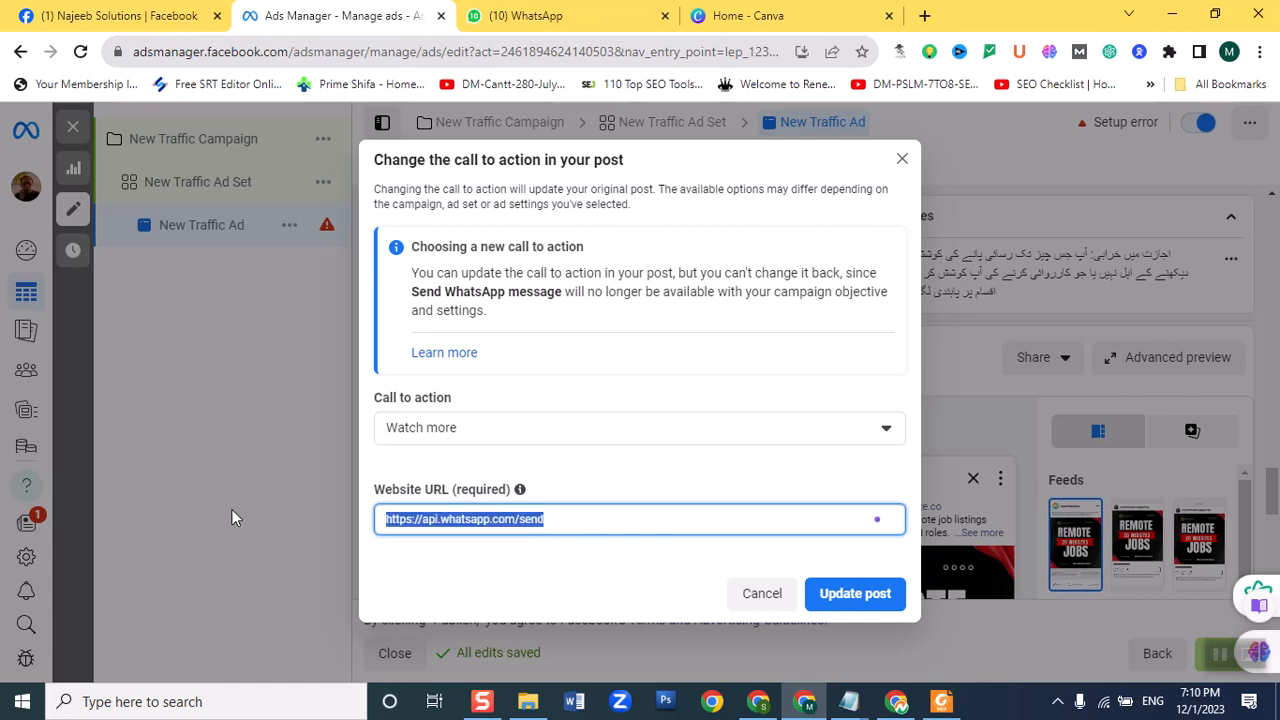
type("ht")
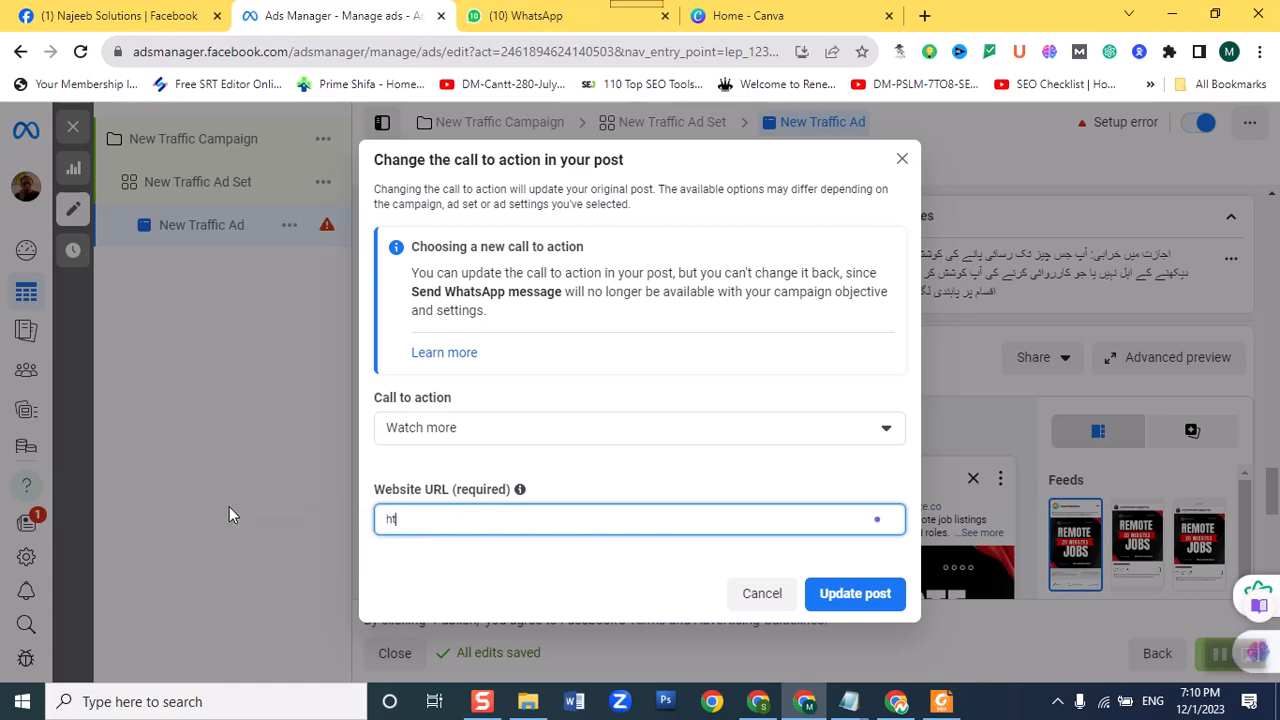
type("tps://www.youtu")
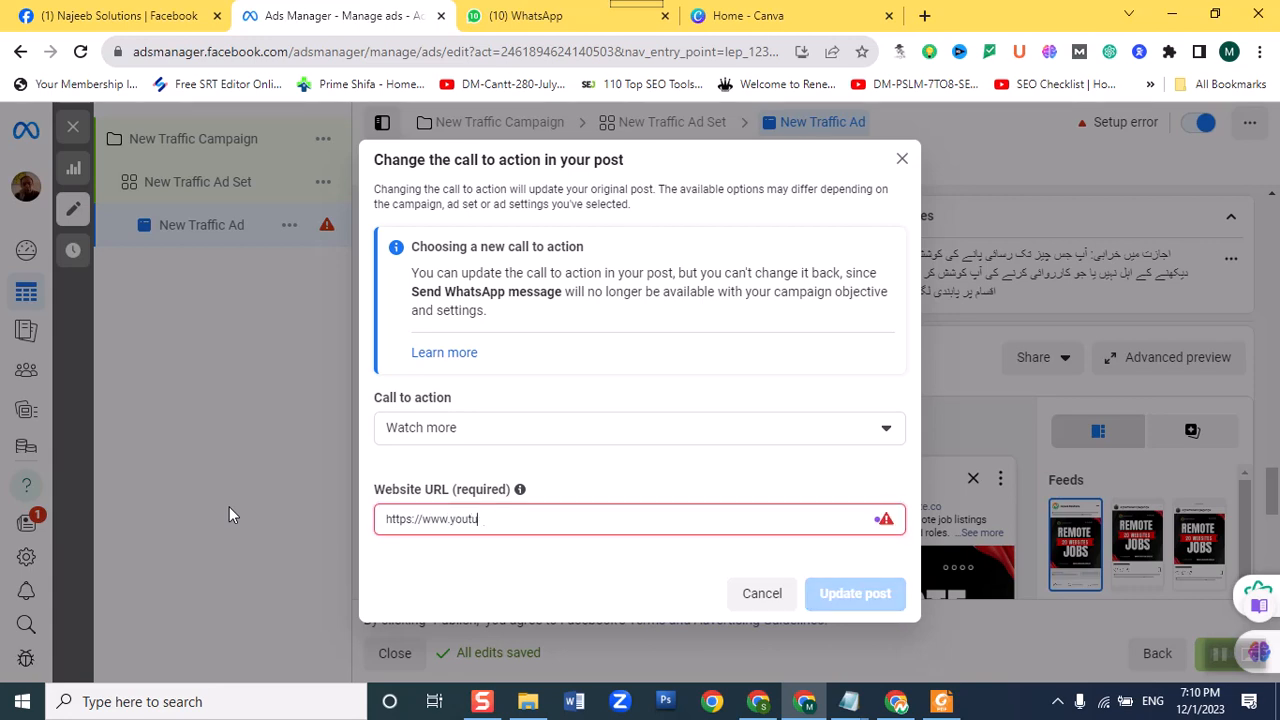
type("be.com/")
type("@")
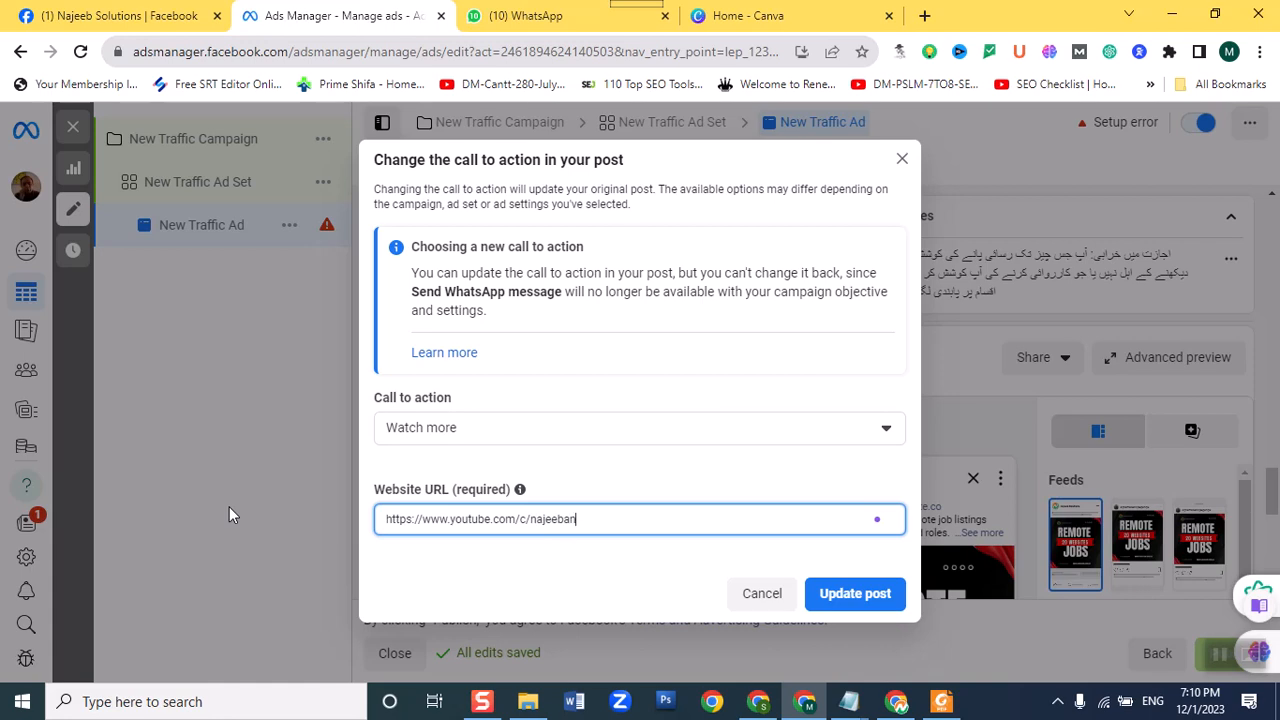
type("ons")
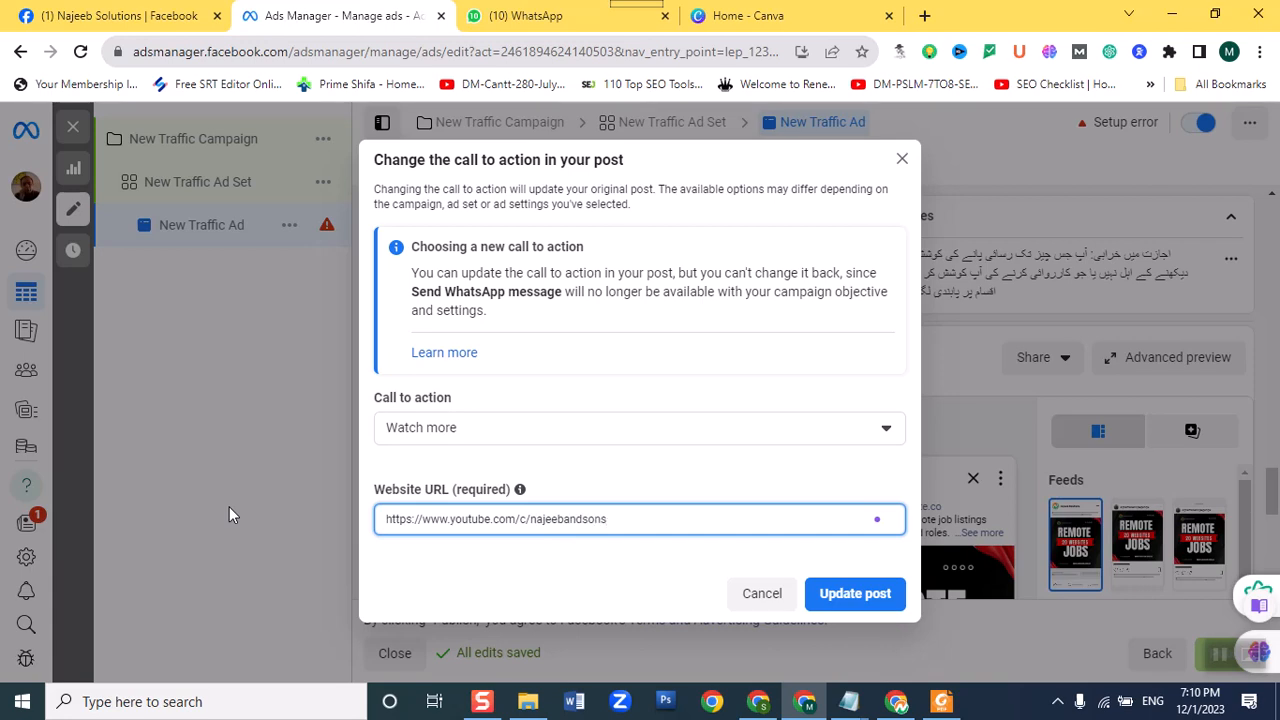
left_click(858, 596)
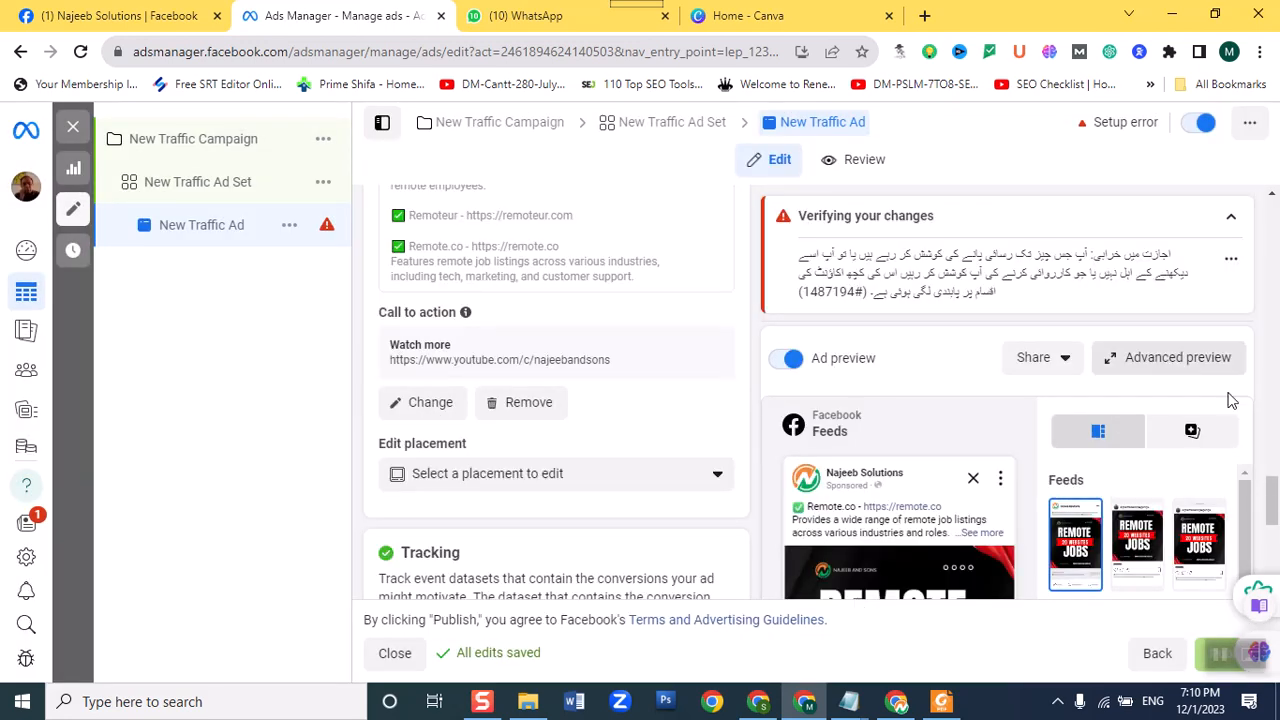
Check the ad preview's call to action, close the ad editor and discard all unpublished drafts in the ad account.
left_click_drag(1272, 484, 1275, 548)
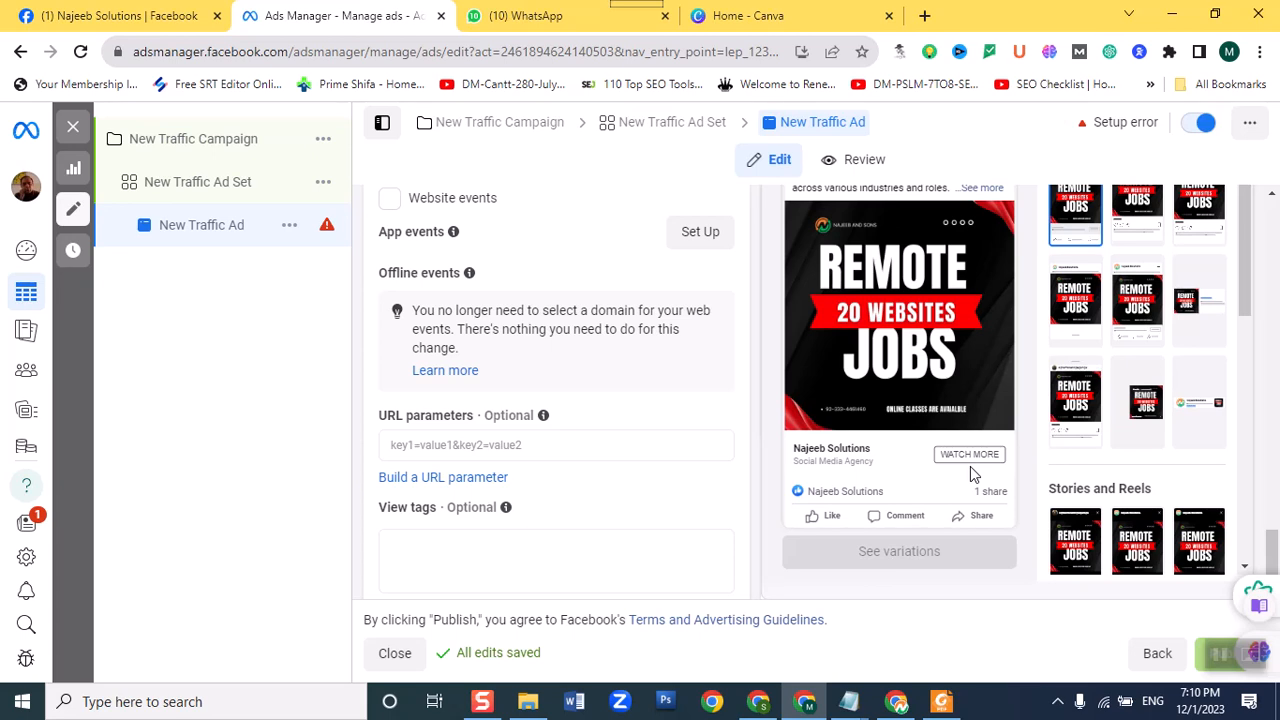
left_click(73, 126)
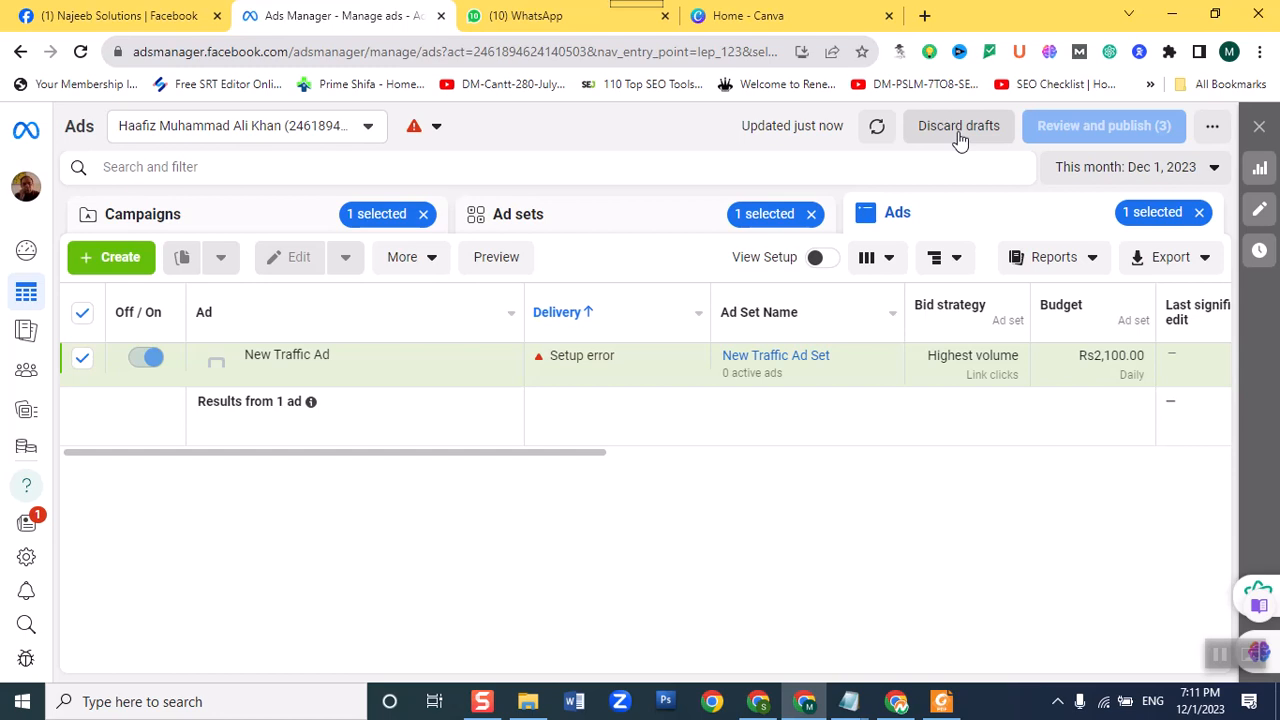
left_click(958, 128)
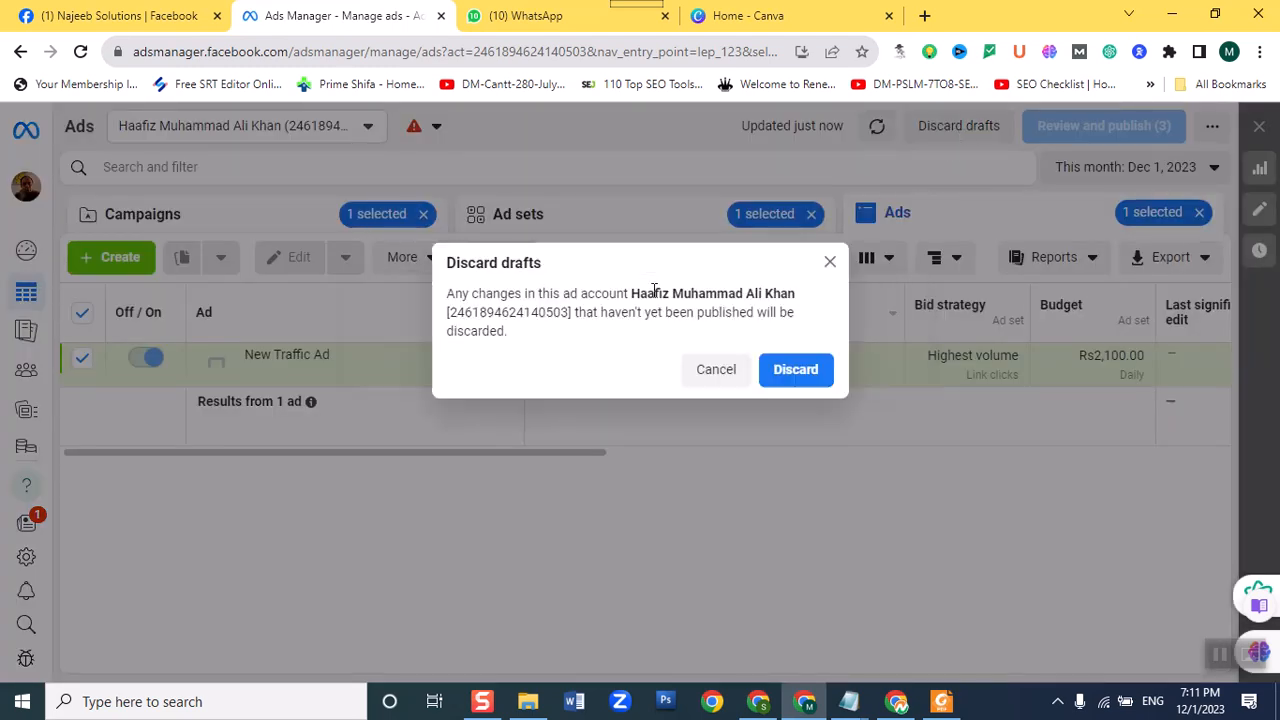
left_click(784, 390)
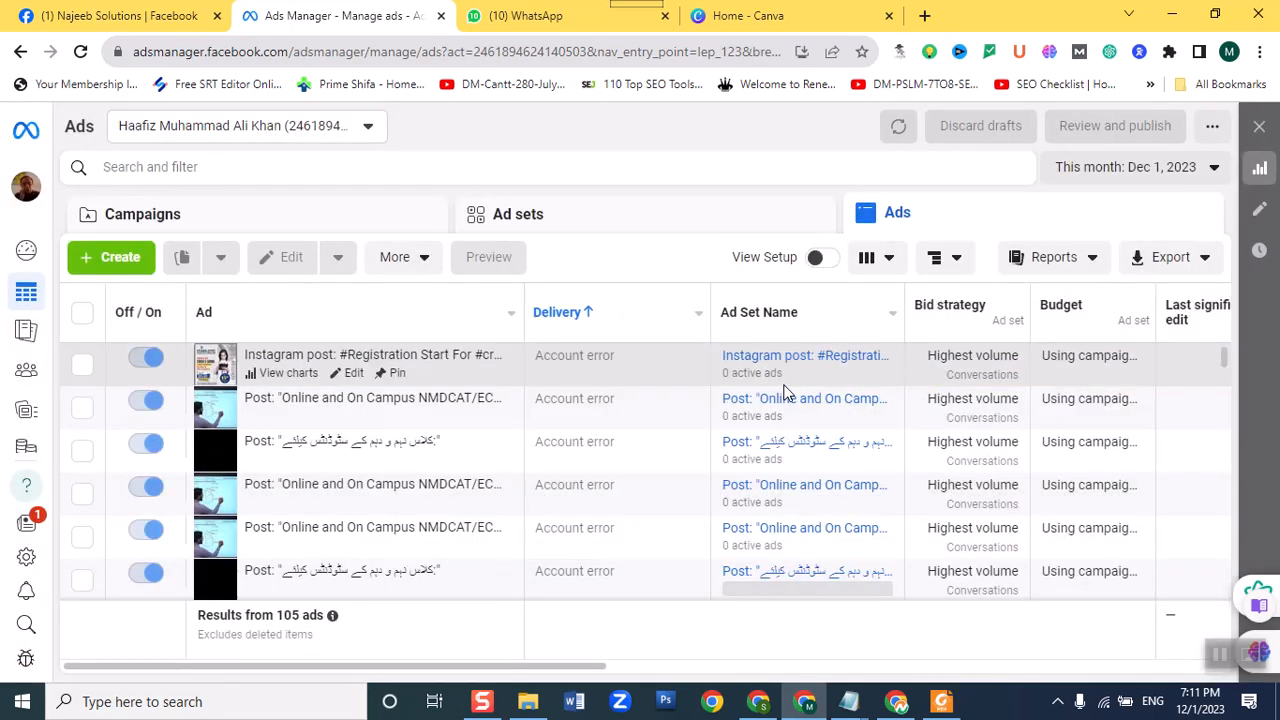
Switch to Facebook, open the Najeeb Solutions Page and look through its posts for the remote jobs post.
left_click(157, 16)
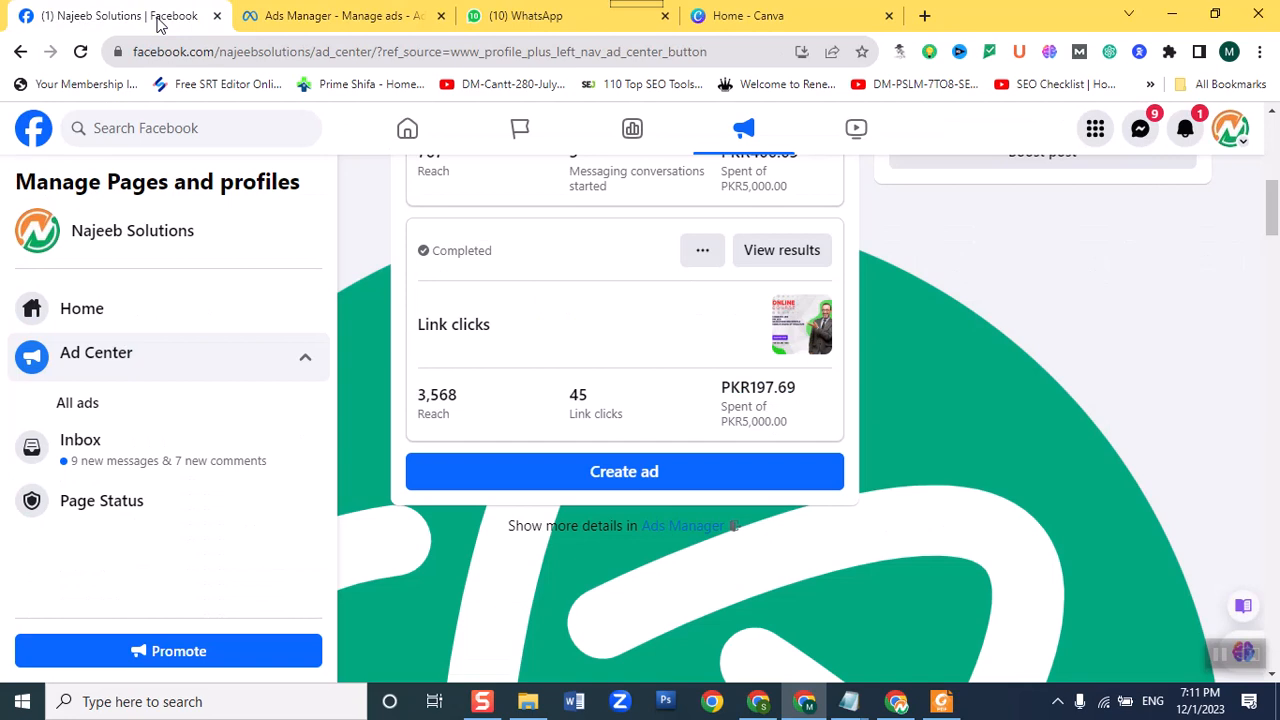
left_click(406, 134)
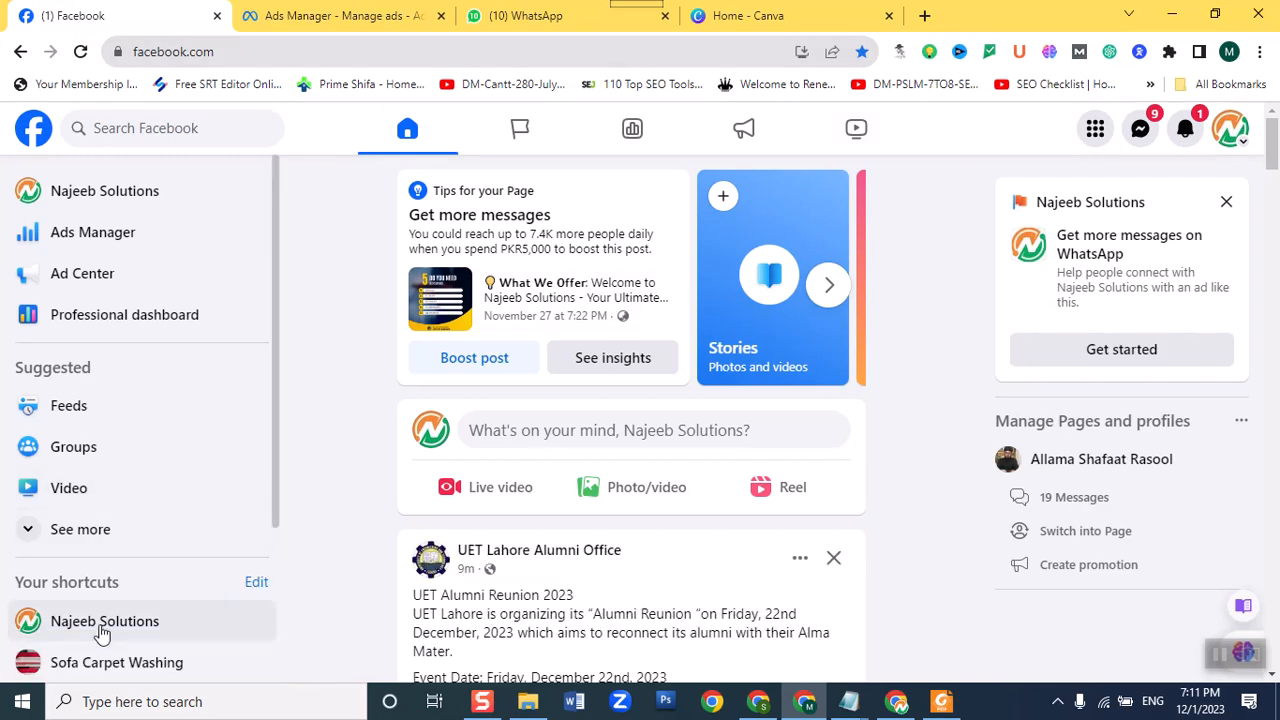
left_click(108, 636)
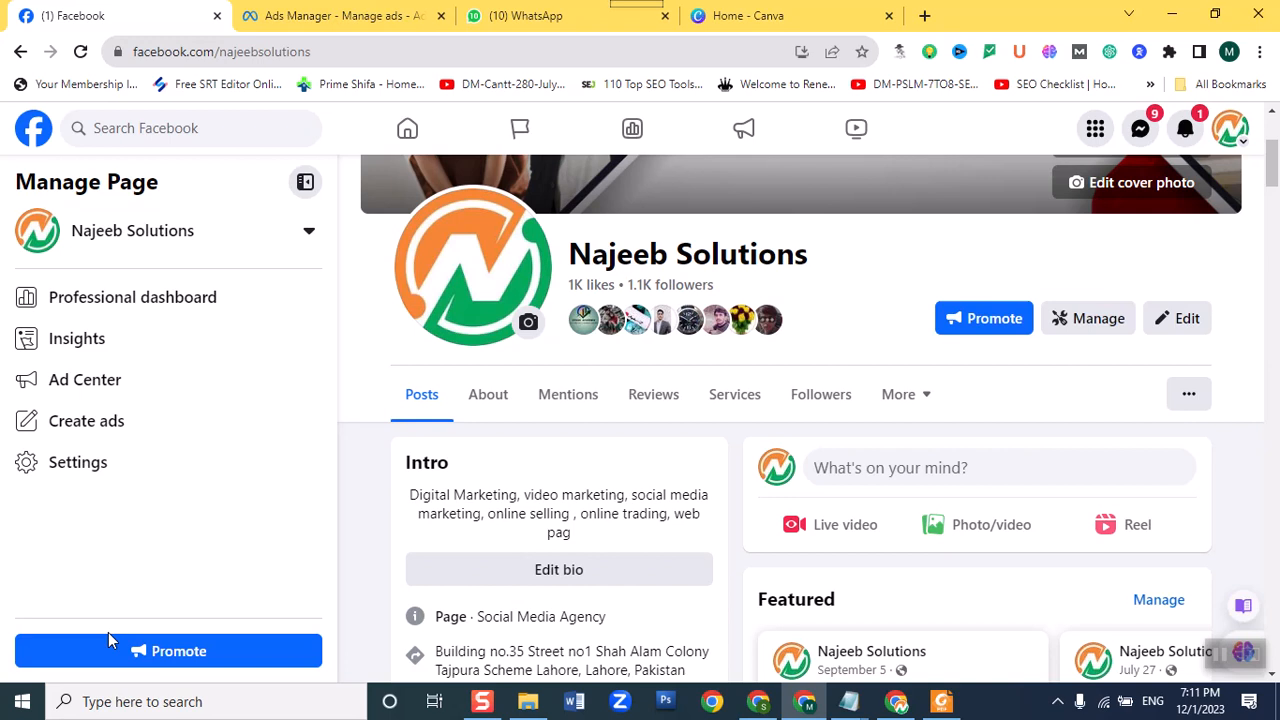
scroll(735, 450, "down", 3)
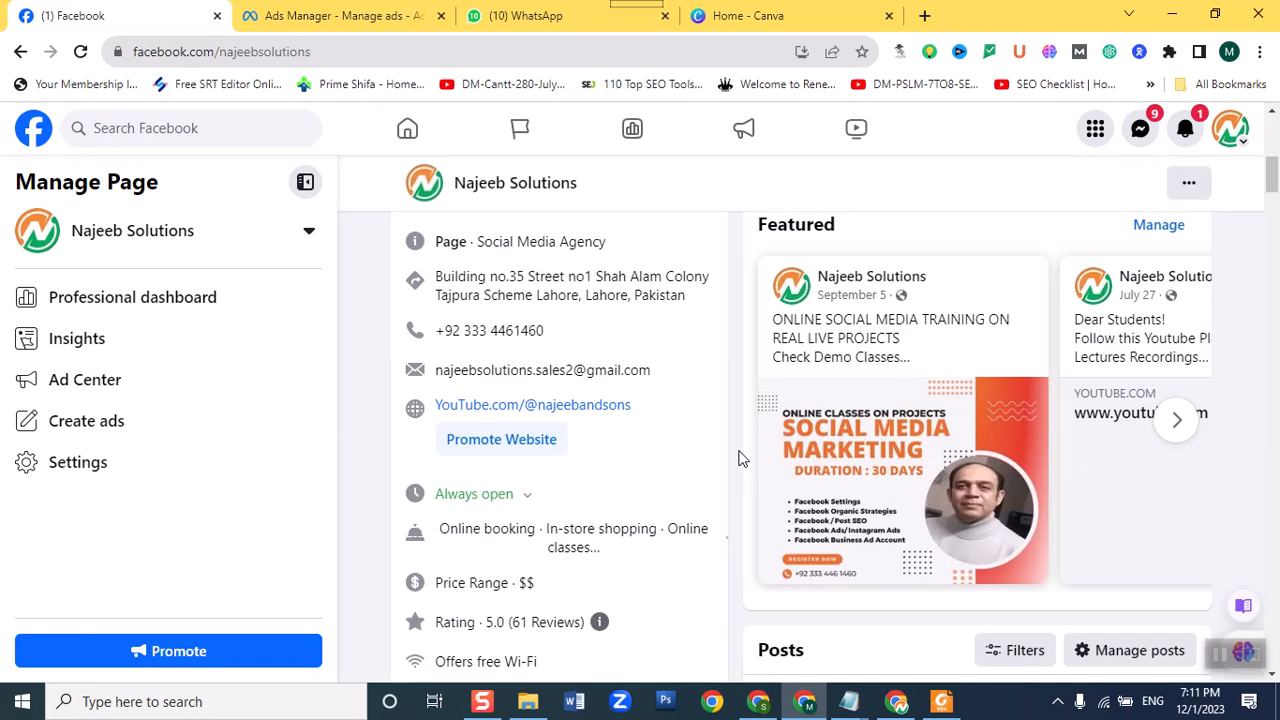
scroll(740, 458, "down", 5)
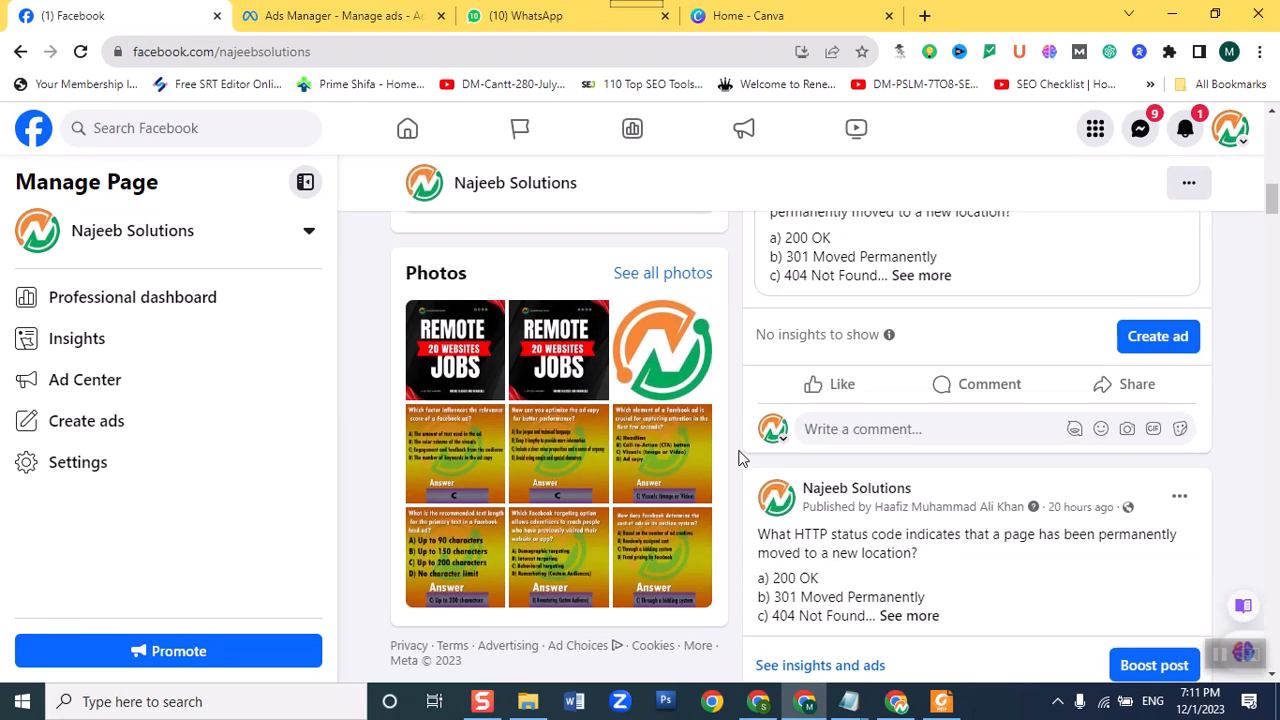
scroll(740, 458, "down", 10)
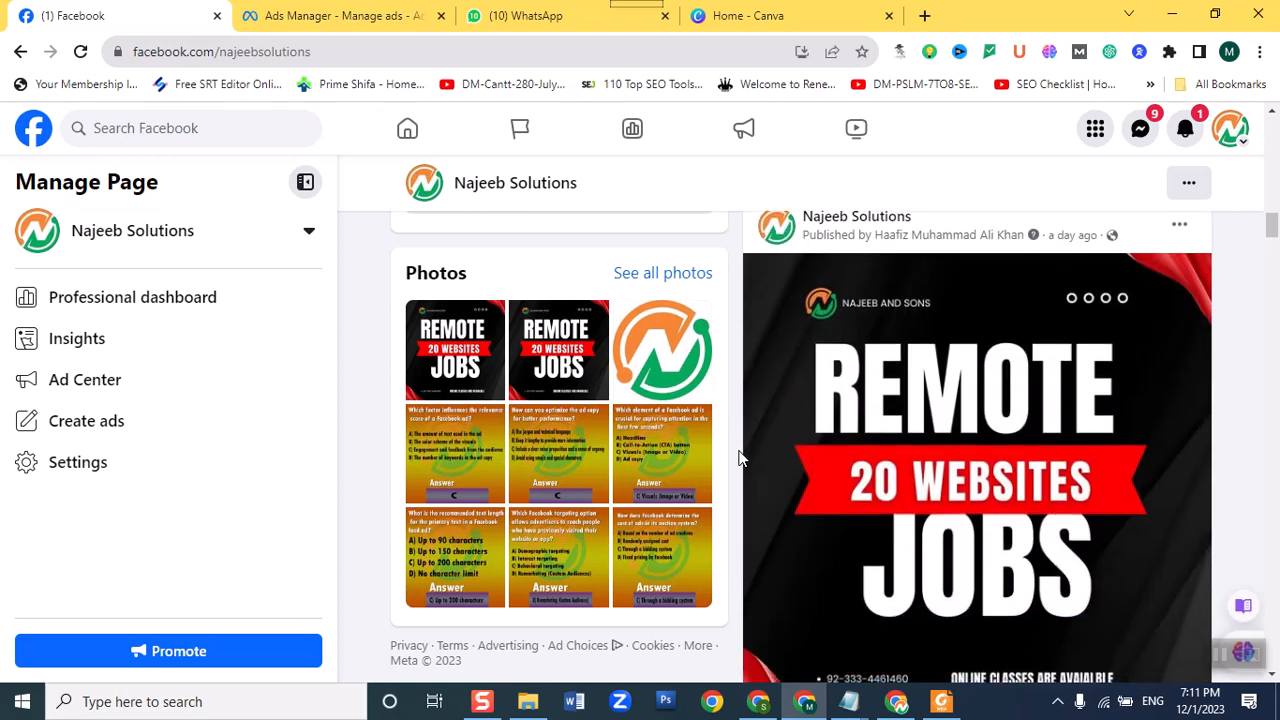
scroll(740, 458, "down", 6)
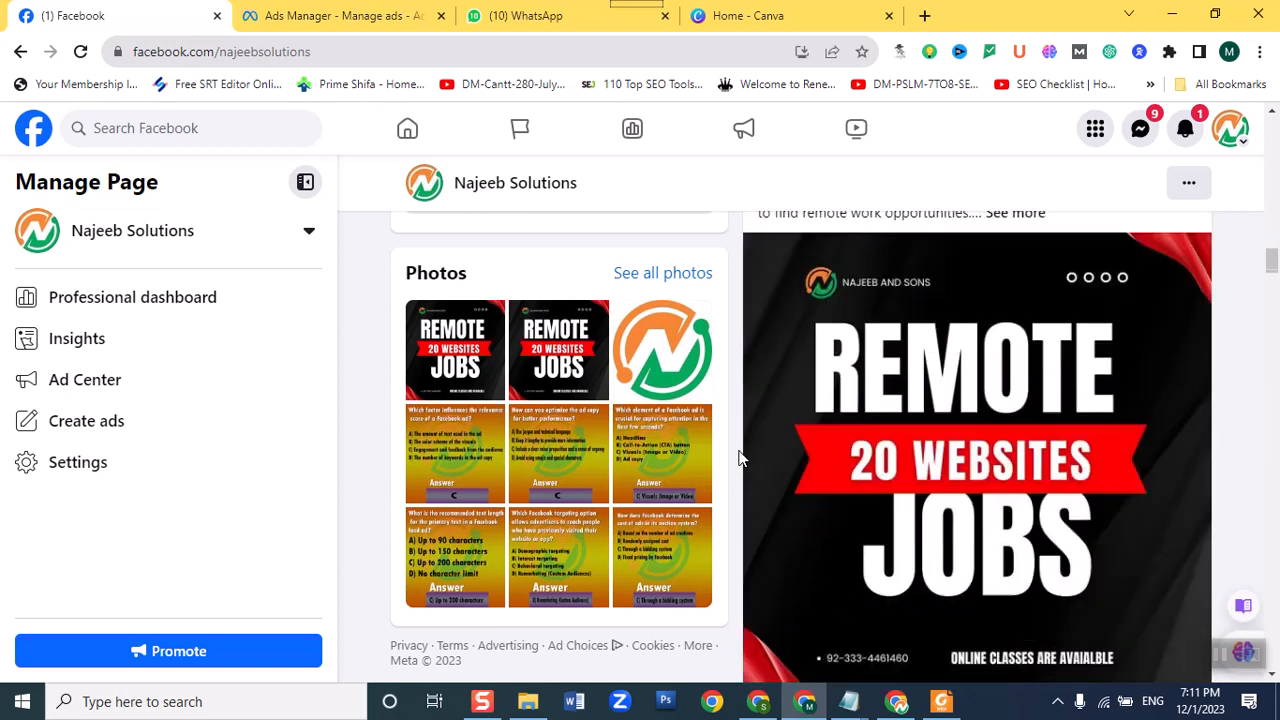
scroll(740, 458, "down", 12)
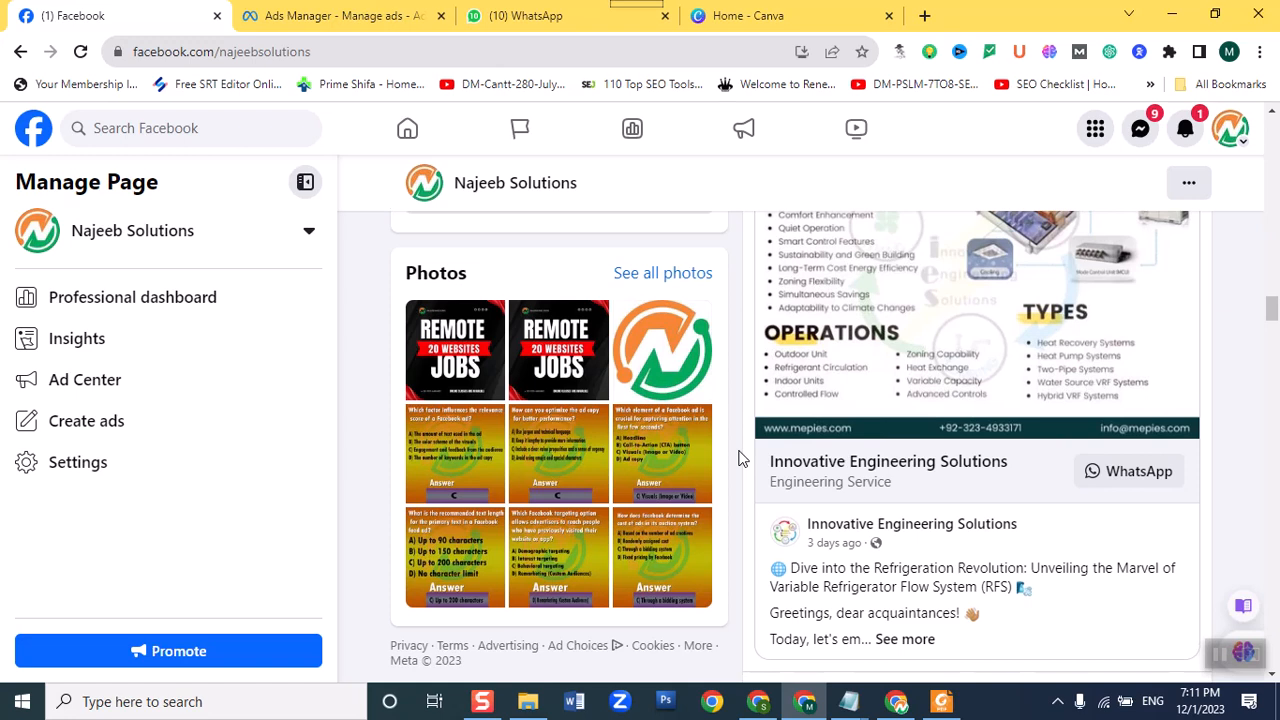
scroll(738, 457, "down", 6)
scroll(738, 457, "up", 1)
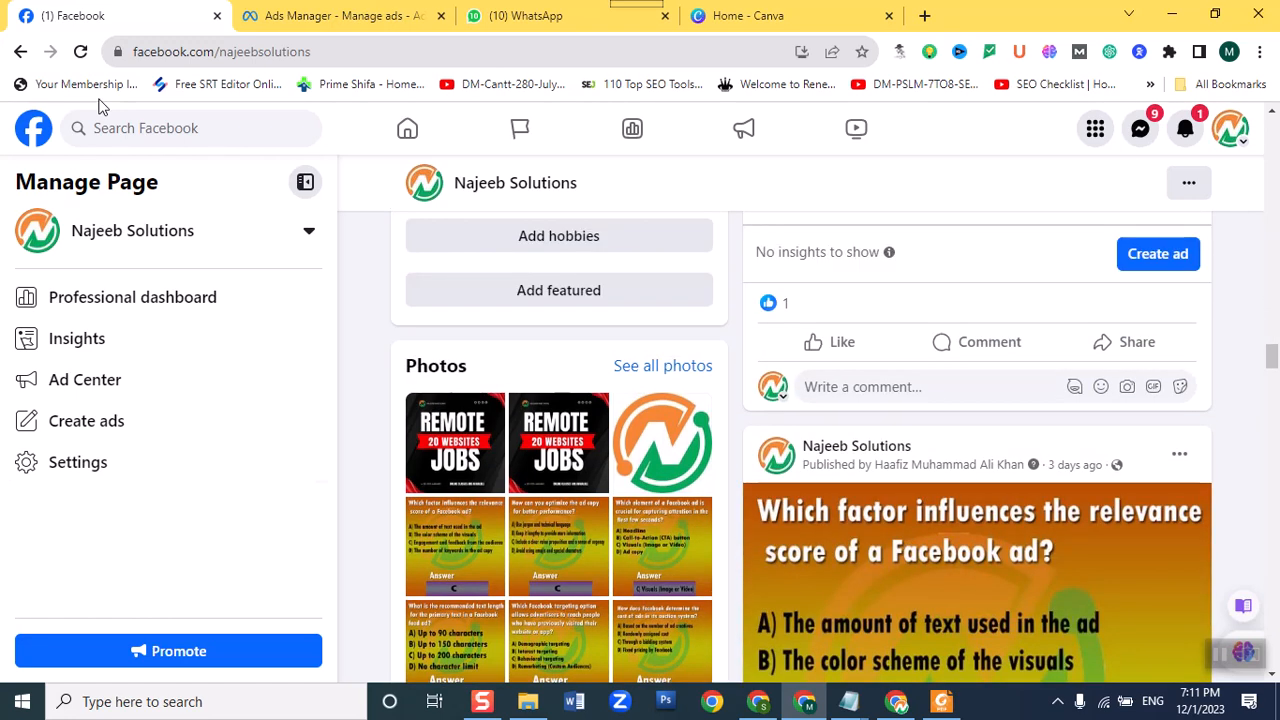
Reload the Page, find the remote jobs post and test its Watch more link, closing the linked YouTube page again.
left_click(81, 52)
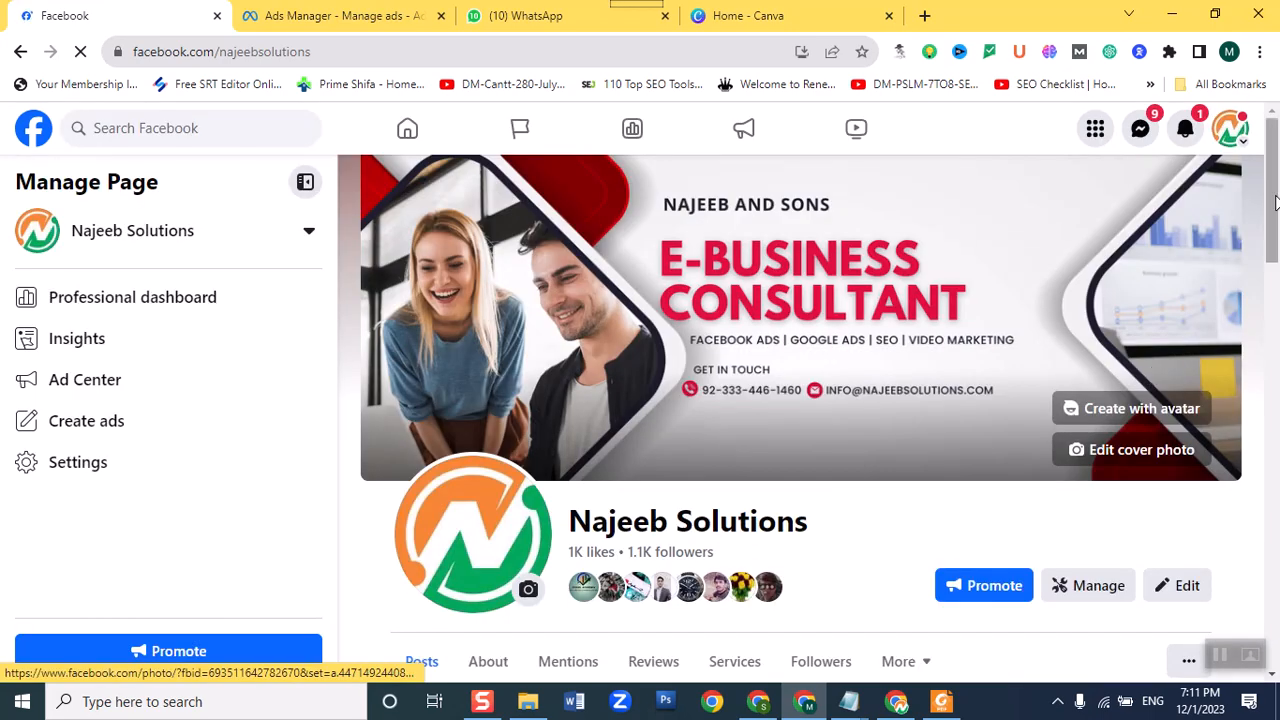
left_click_drag(1275, 203, 1250, 433)
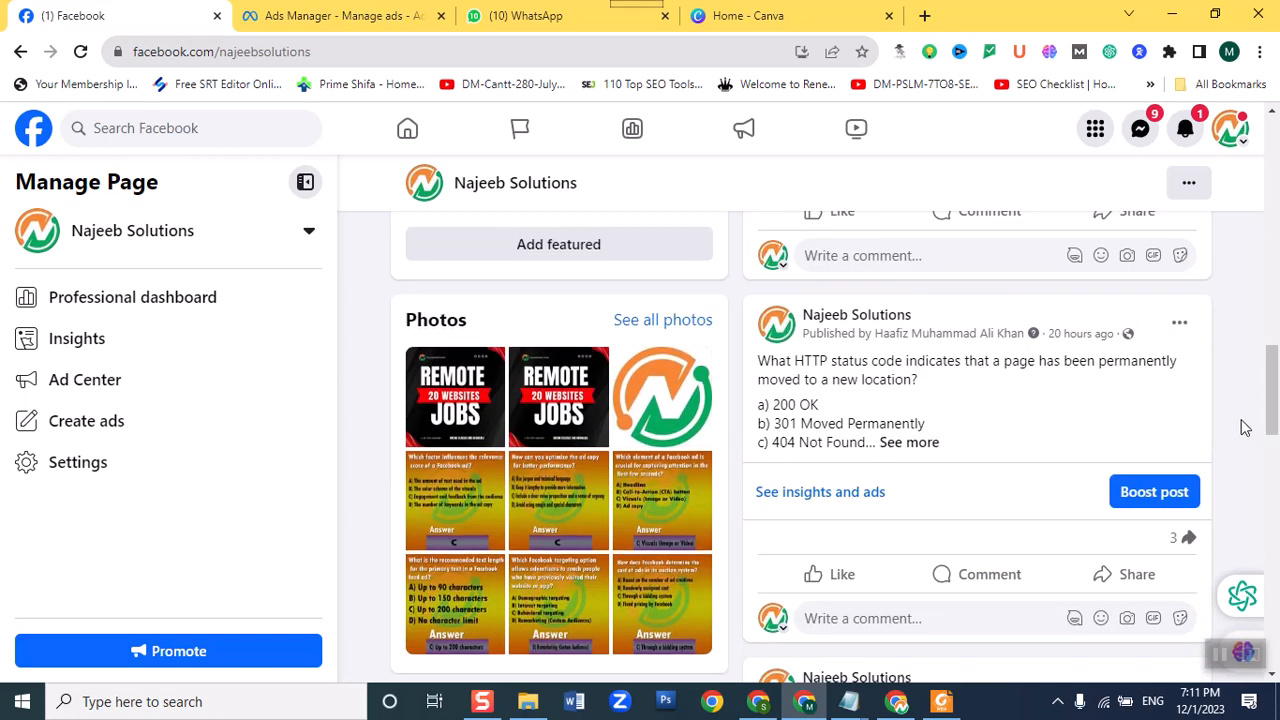
left_click_drag(1273, 283, 1272, 440)
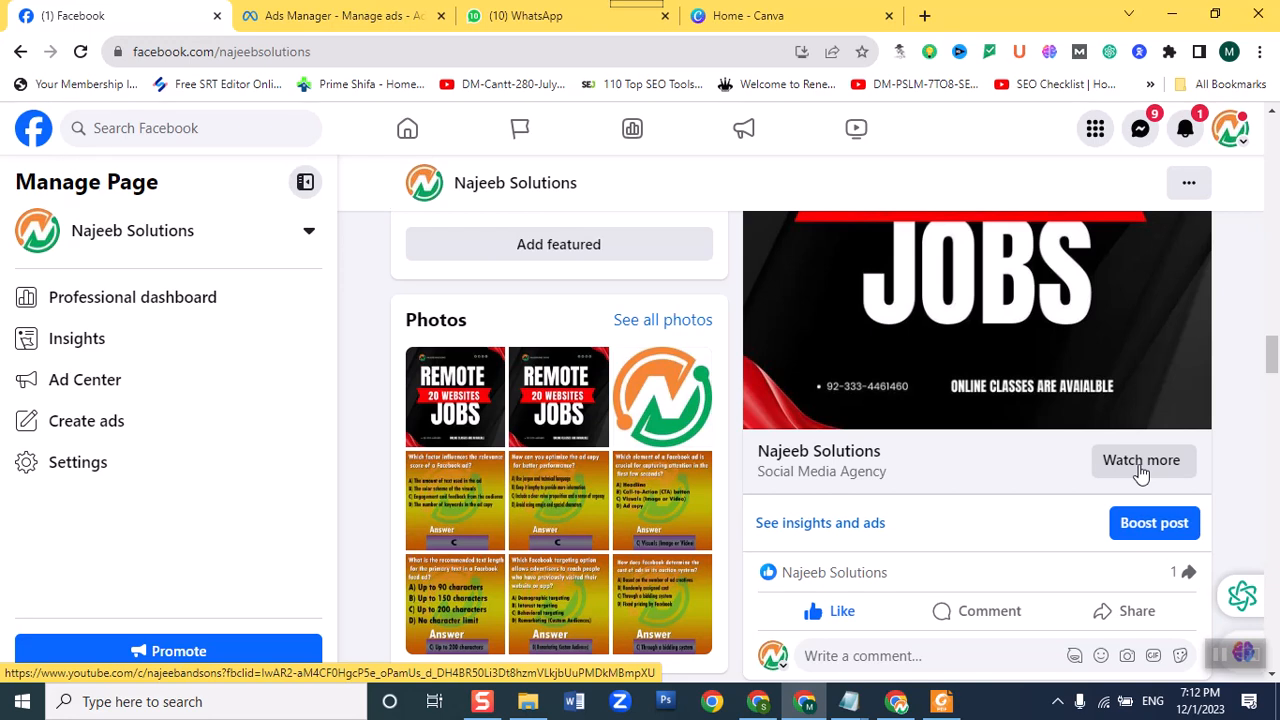
scroll(1141, 472, "down", 1)
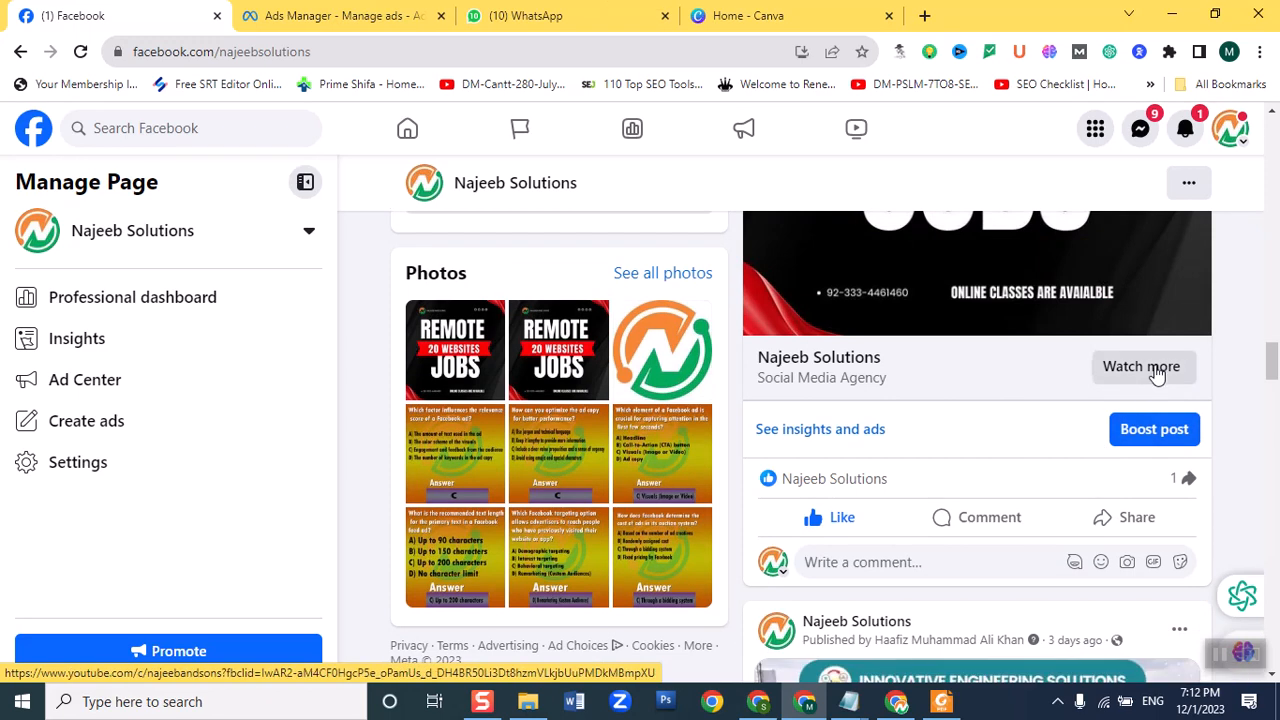
left_click(1141, 367)
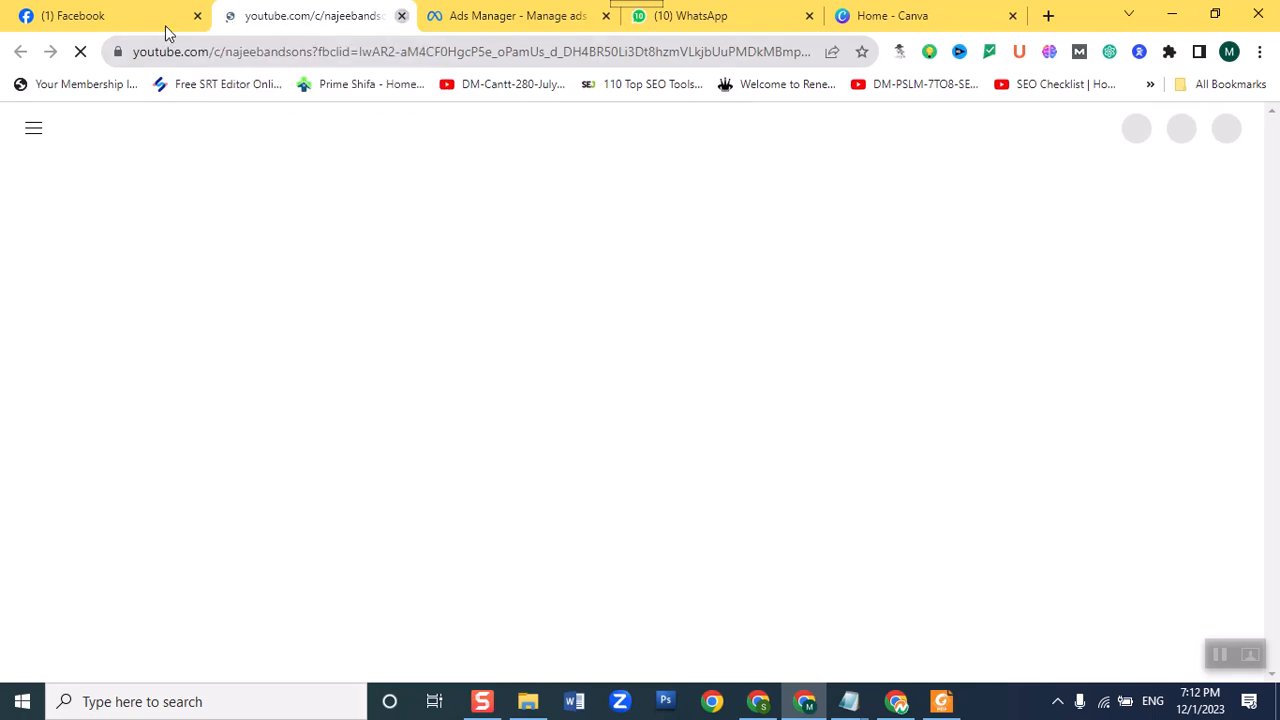
key("ctrl+w")
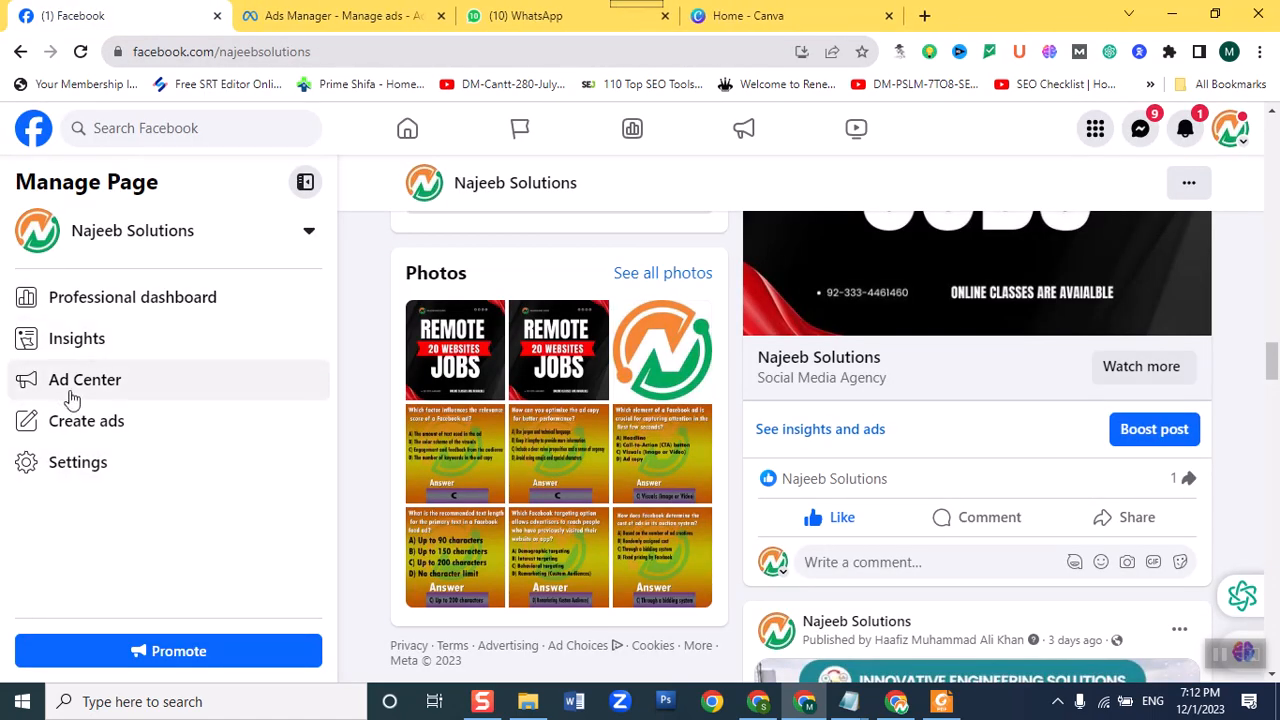
Look further through the Page's posts and open the Page's Ad Center.
scroll(990, 580, "down", 5)
scroll(990, 580, "down", 10)
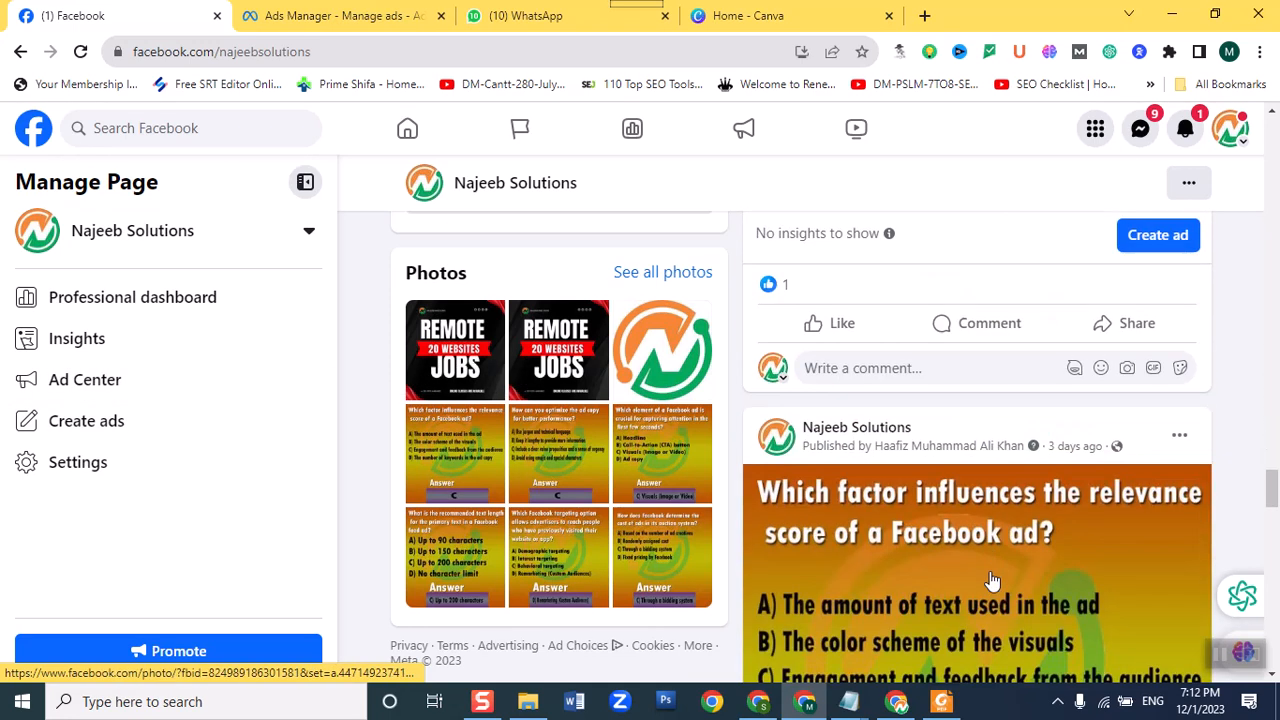
scroll(990, 580, "down", 4)
scroll(268, 573, "up", 5)
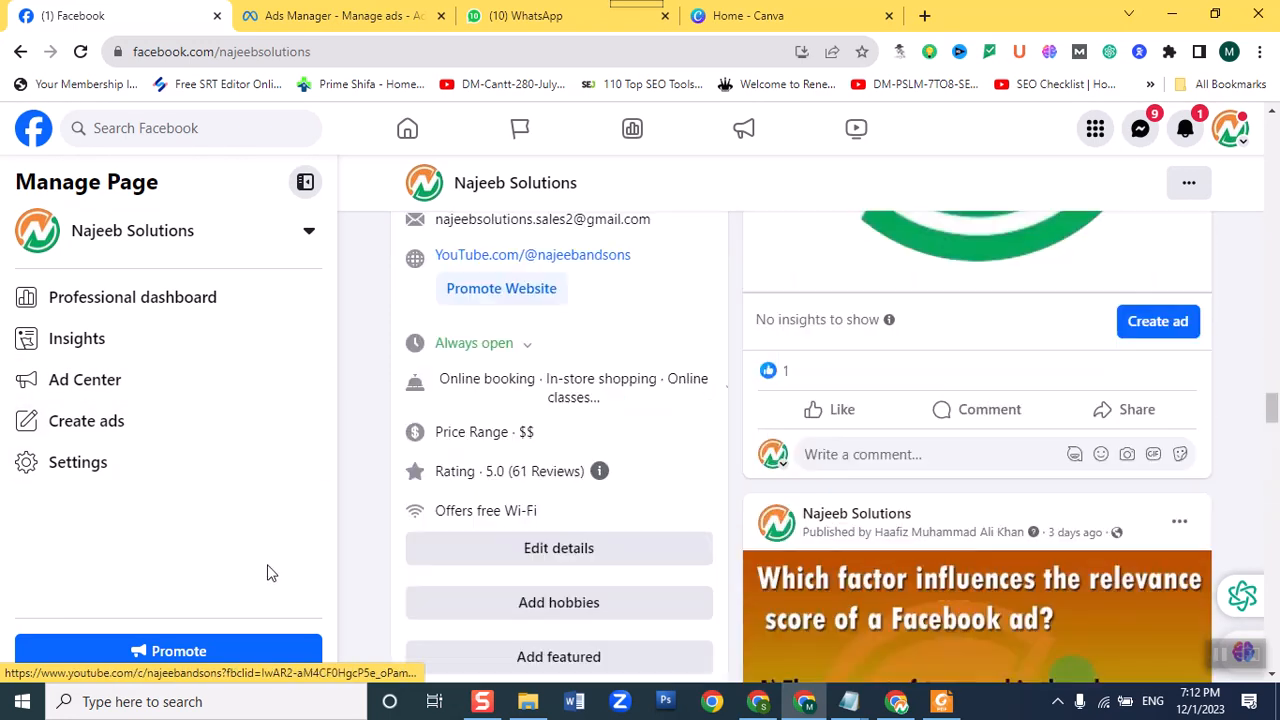
scroll(268, 573, "up", 3)
left_click(95, 386)
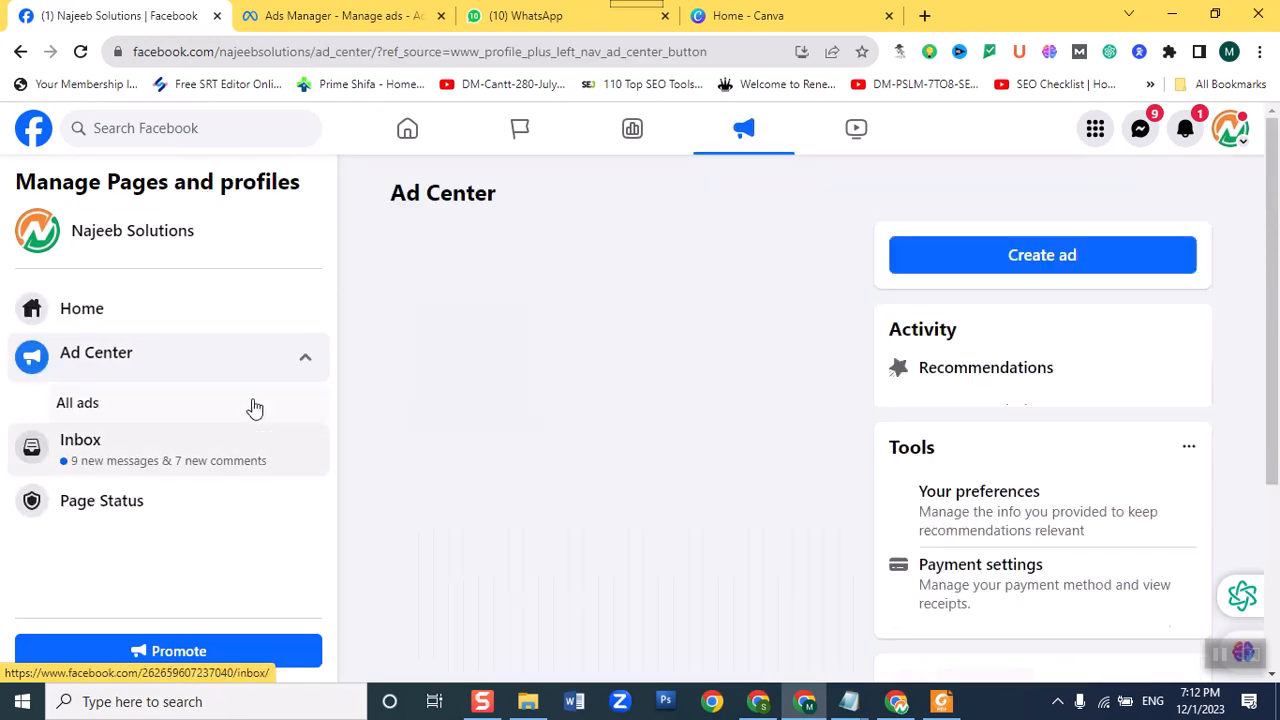
Open Ads Manager from the Page's Ad Center, look through the campaign list and briefly check the account switcher.
scroll(830, 353, "down", 3)
scroll(828, 355, "down", 3)
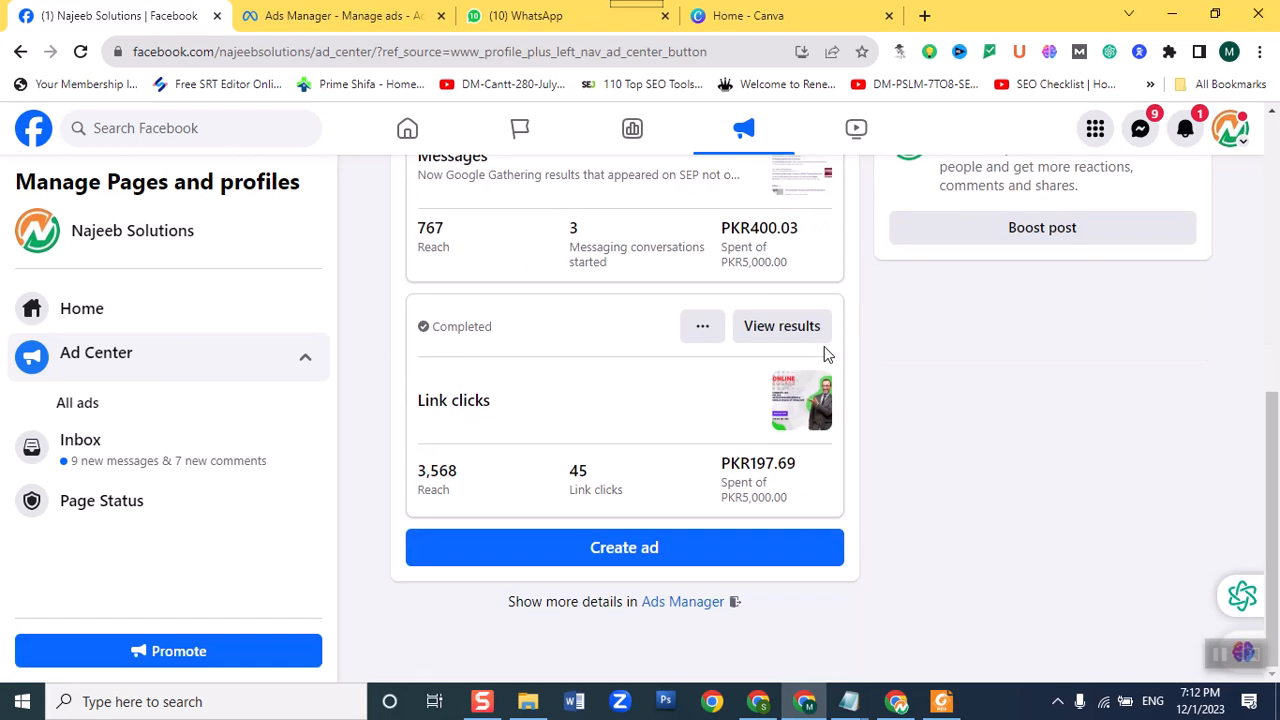
left_click(664, 609)
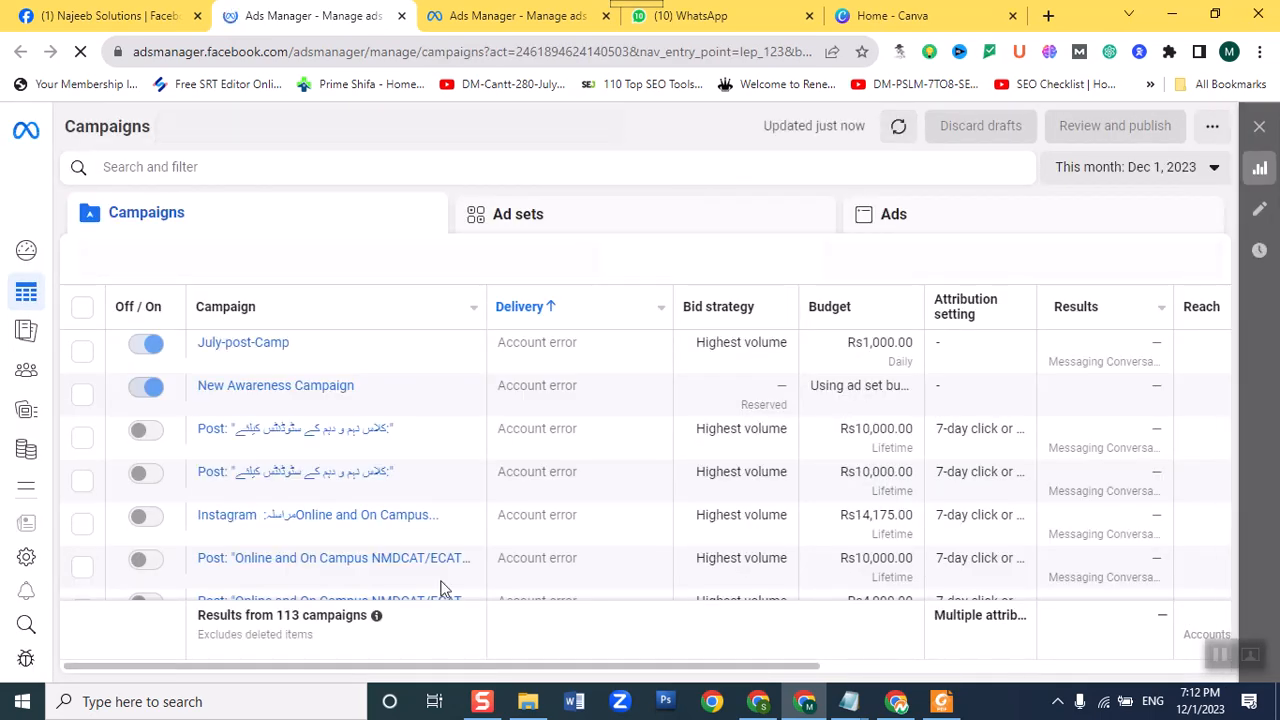
scroll(450, 517, "down", 3)
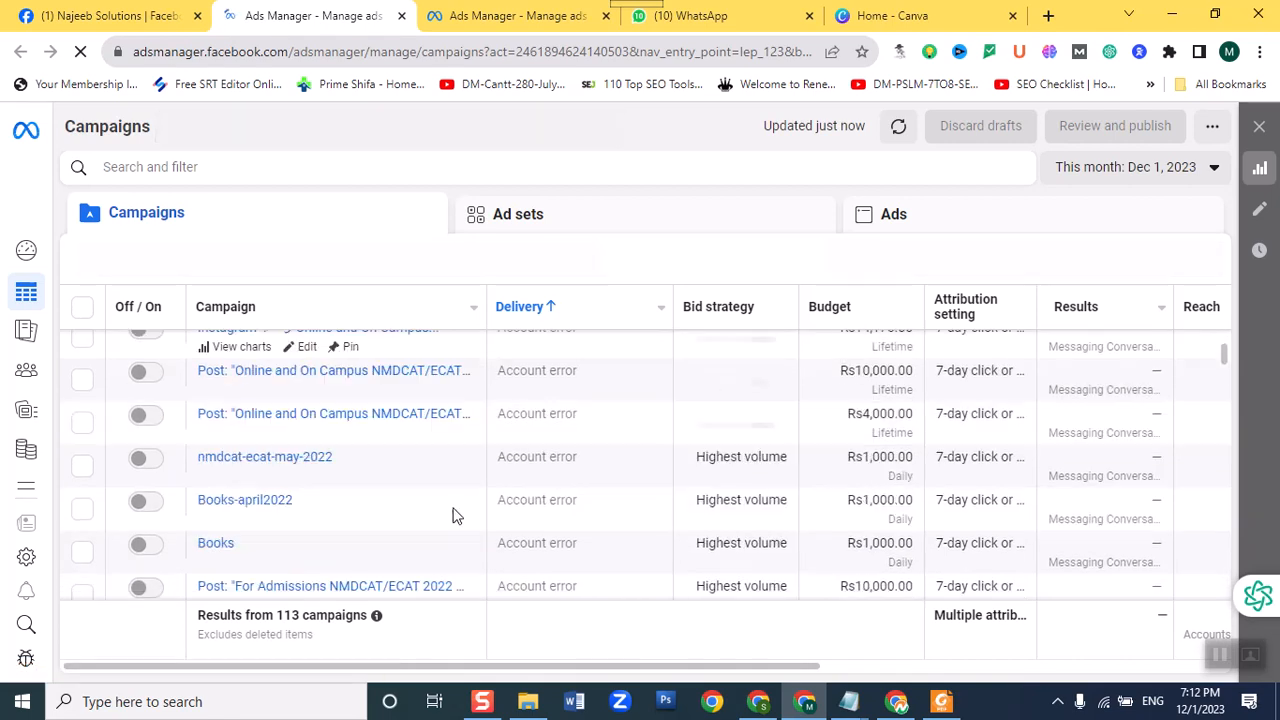
scroll(452, 515, "up", 5)
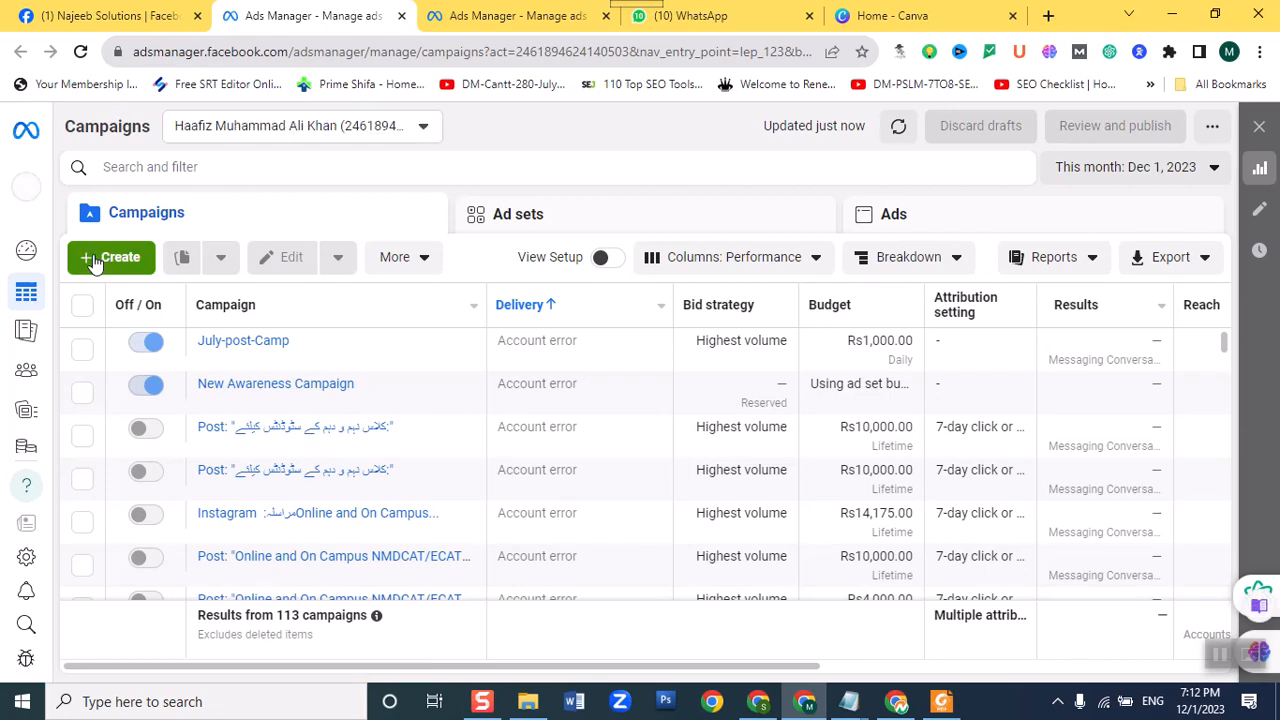
left_click(26, 186)
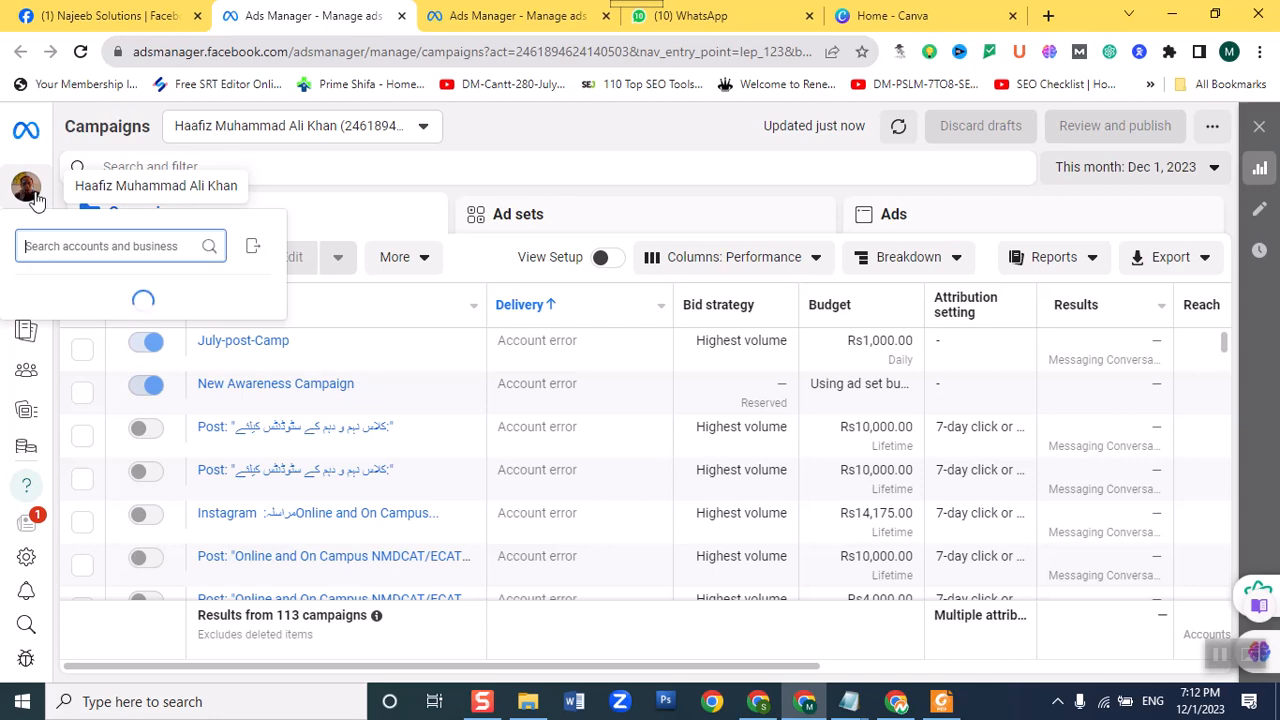
left_click(506, 165)
Create a new auction campaign with the Traffic objective, using the manual traffic campaign setup.
left_click(136, 258)
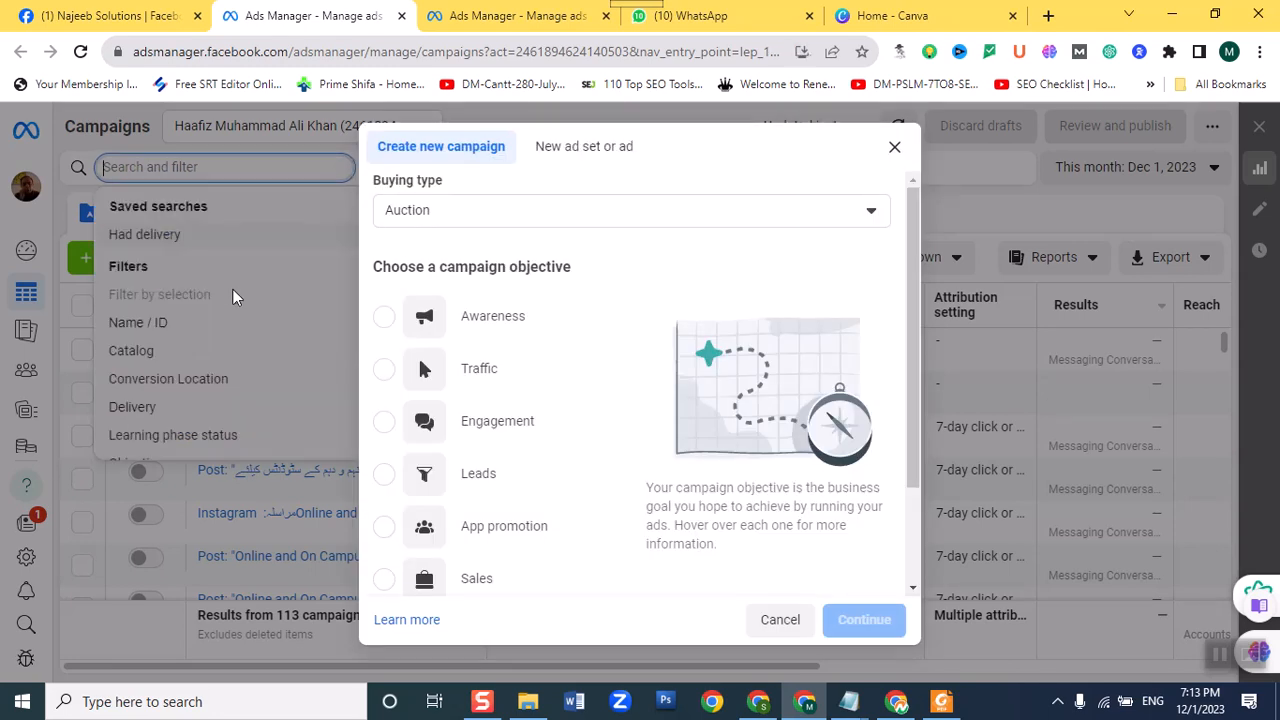
left_click(412, 384)
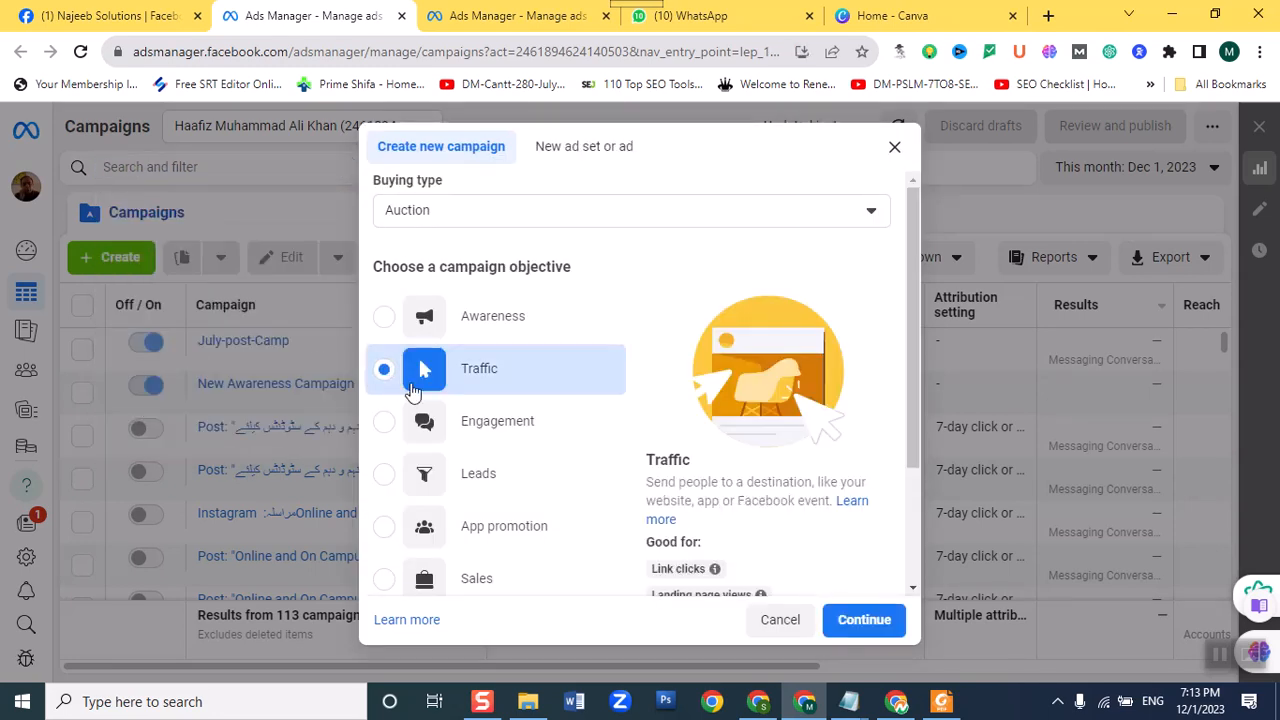
left_click(853, 622)
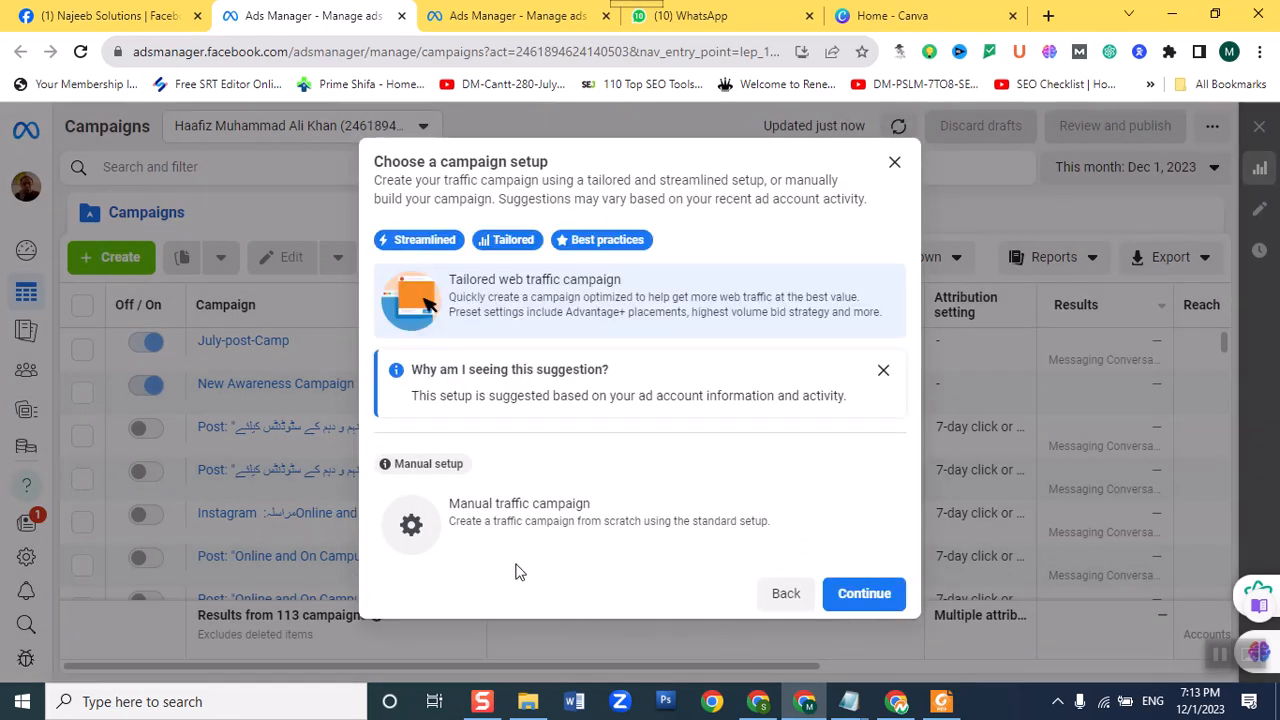
left_click(510, 518)
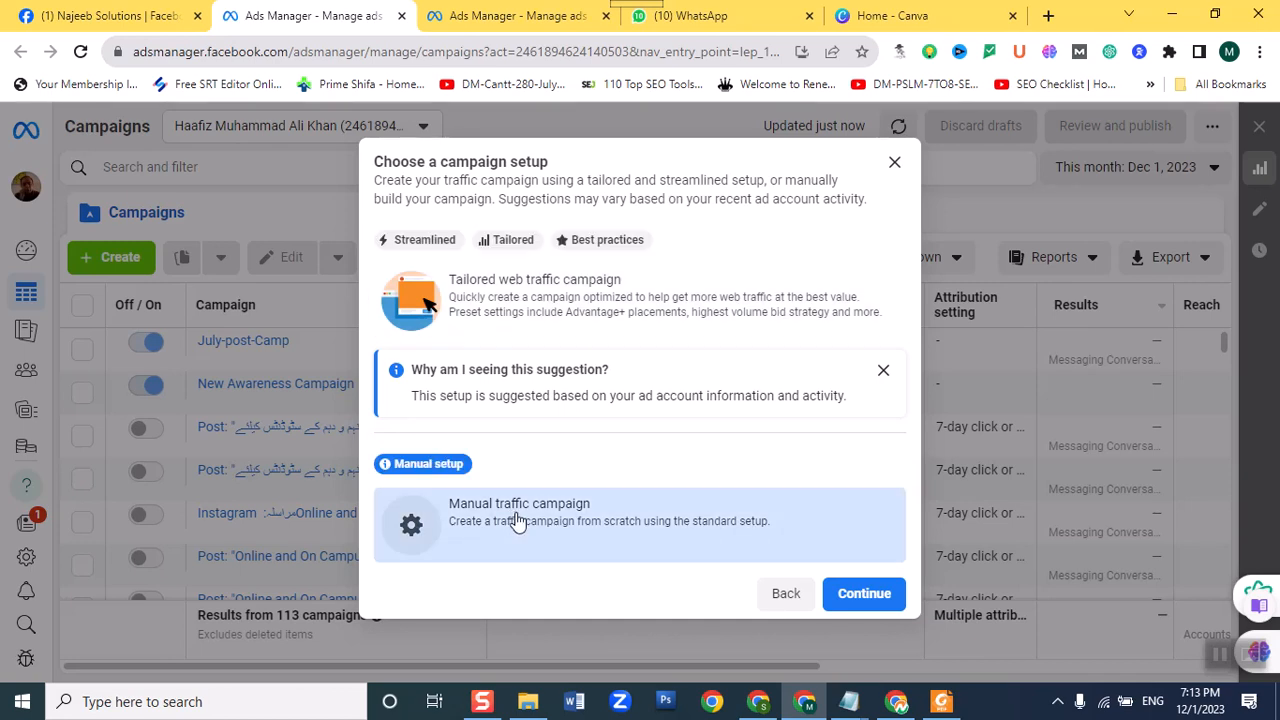
left_click(884, 594)
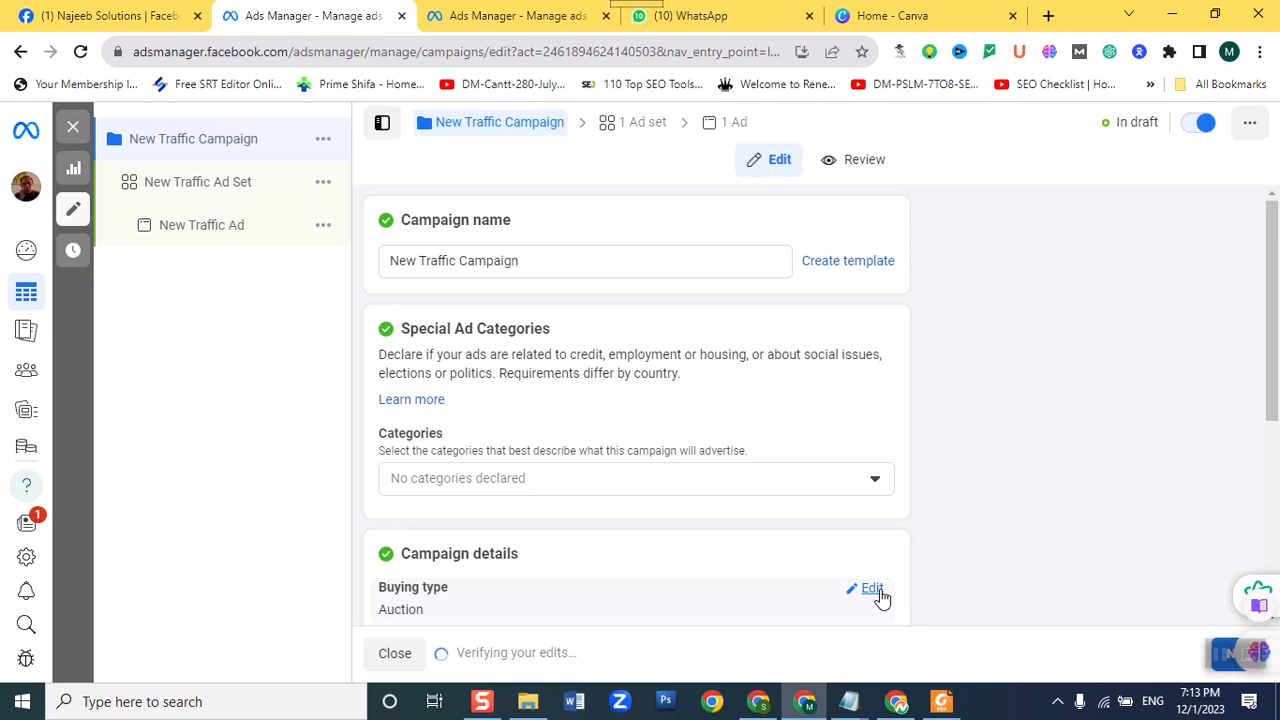
Set the new traffic ad set's conversion location to Website and check its performance goal.
left_click(245, 183)
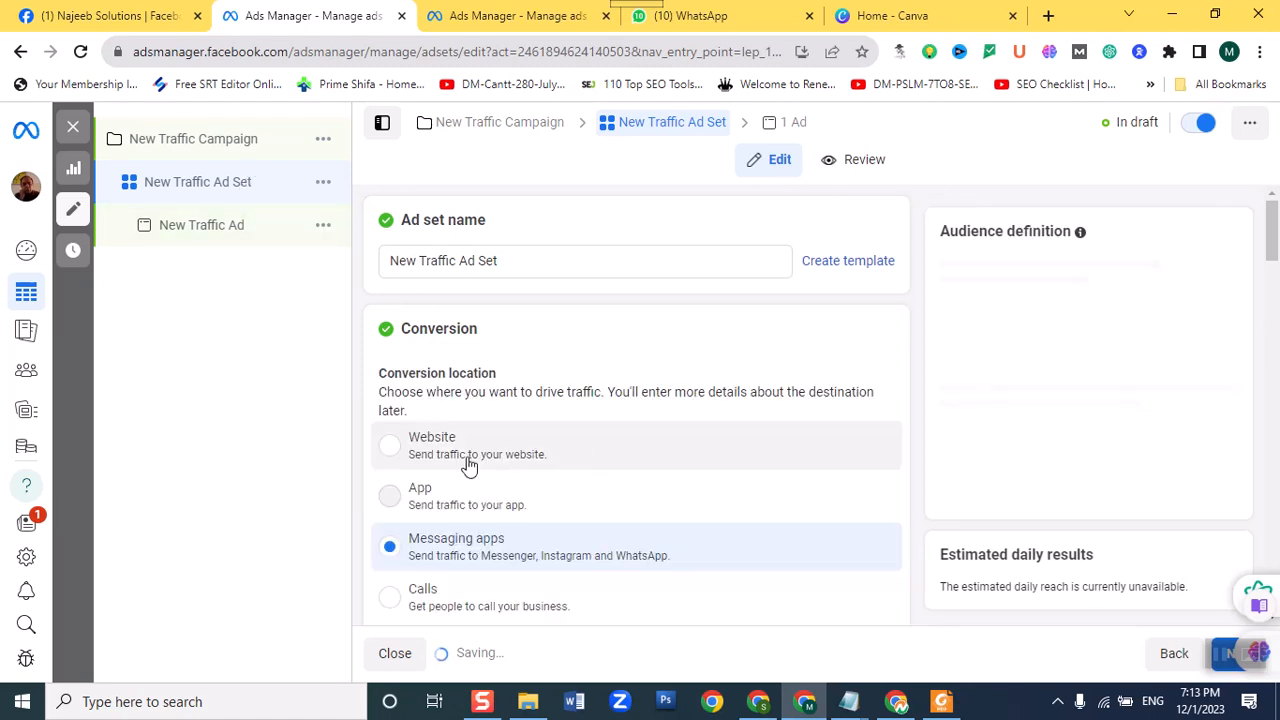
left_click(390, 447)
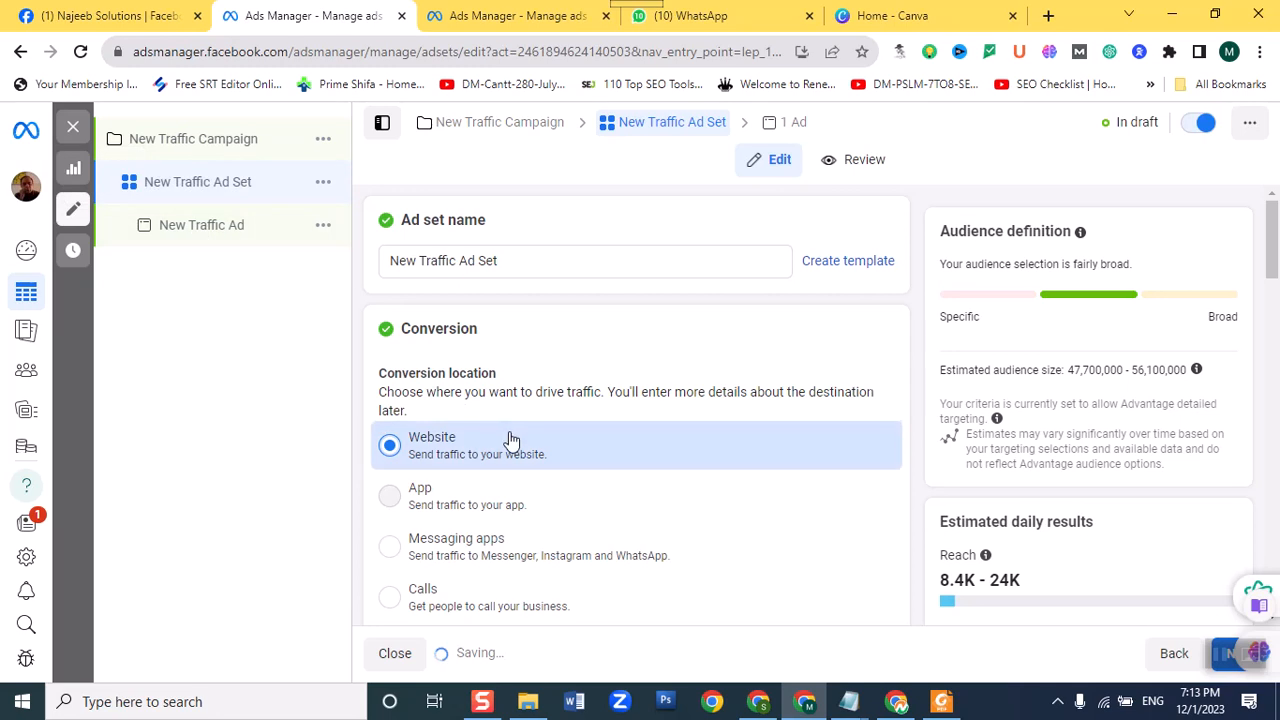
scroll(508, 437, "down", 5)
scroll(508, 437, "up", 5)
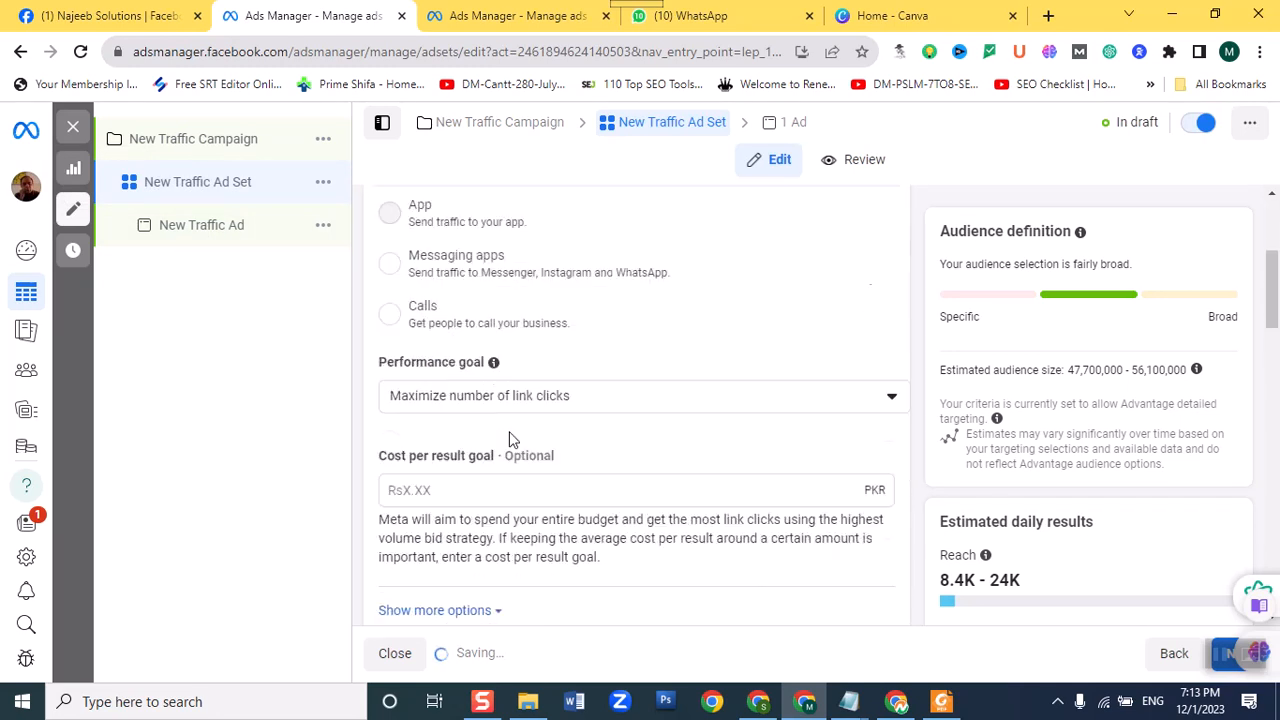
Open the new traffic ad and choose Najeeb Solutions as its Facebook Page.
left_click(208, 228)
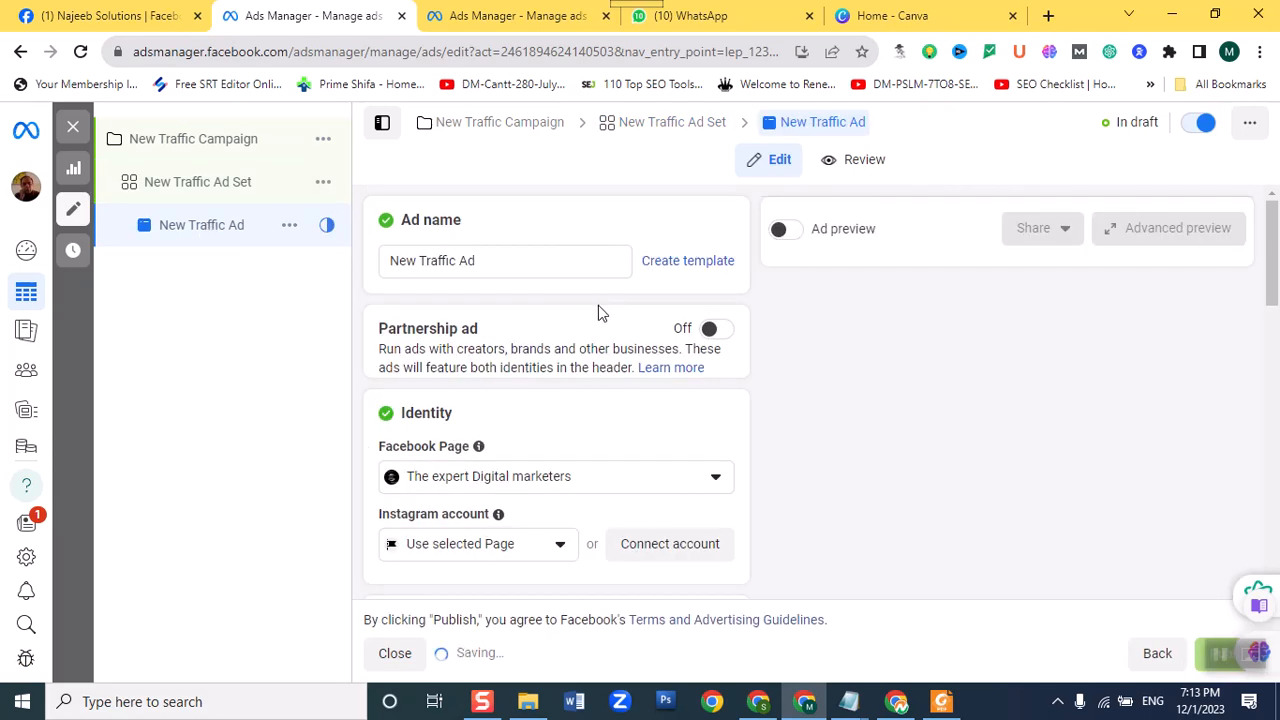
scroll(598, 313, "down", 1)
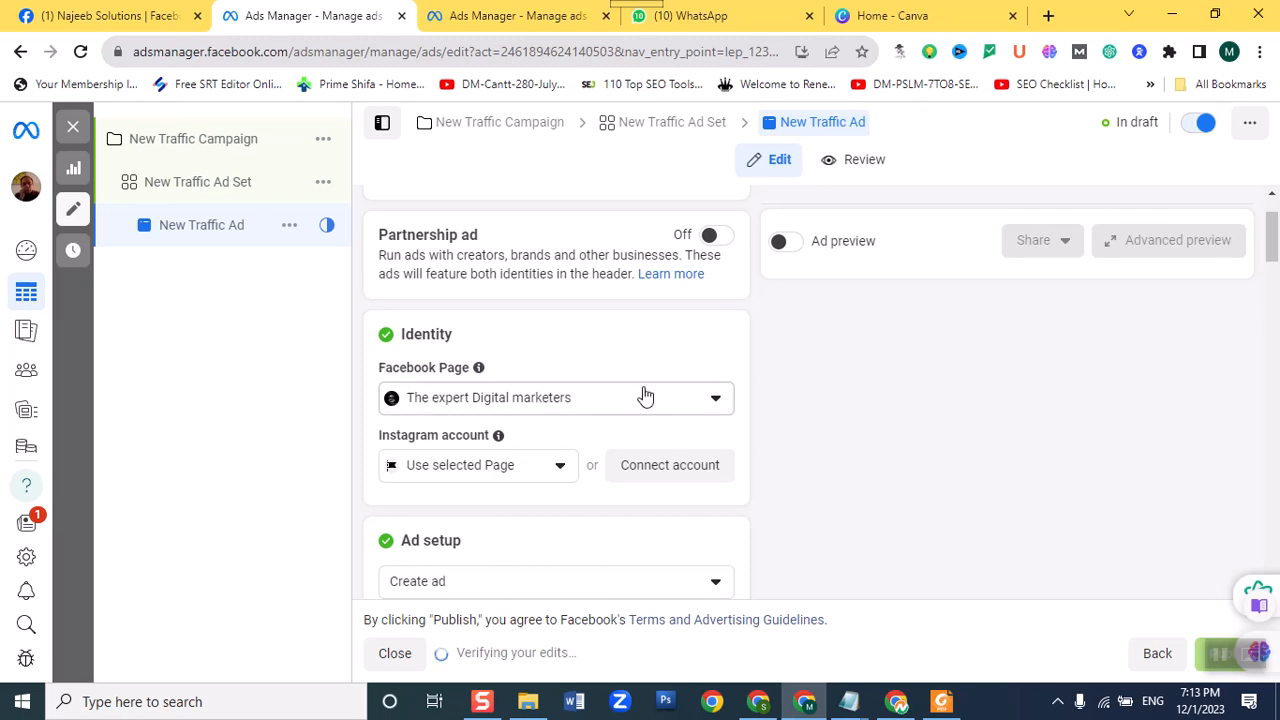
left_click(712, 407)
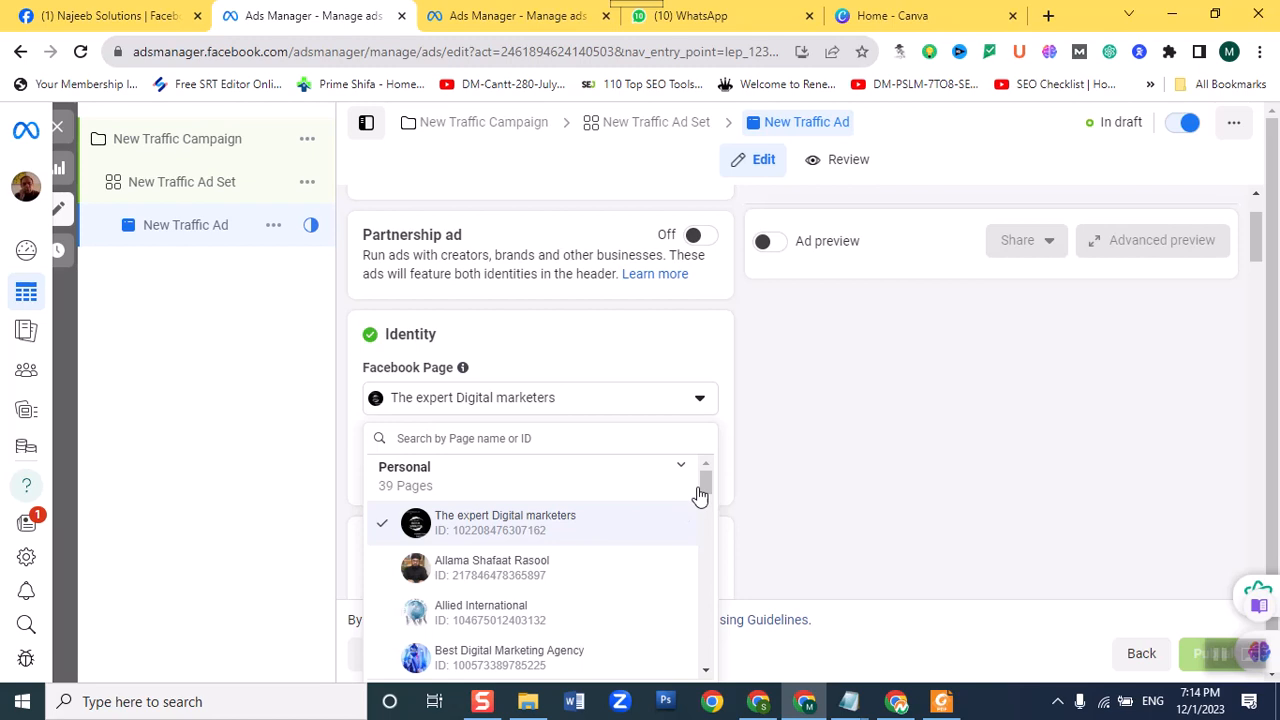
left_click_drag(700, 497, 704, 543)
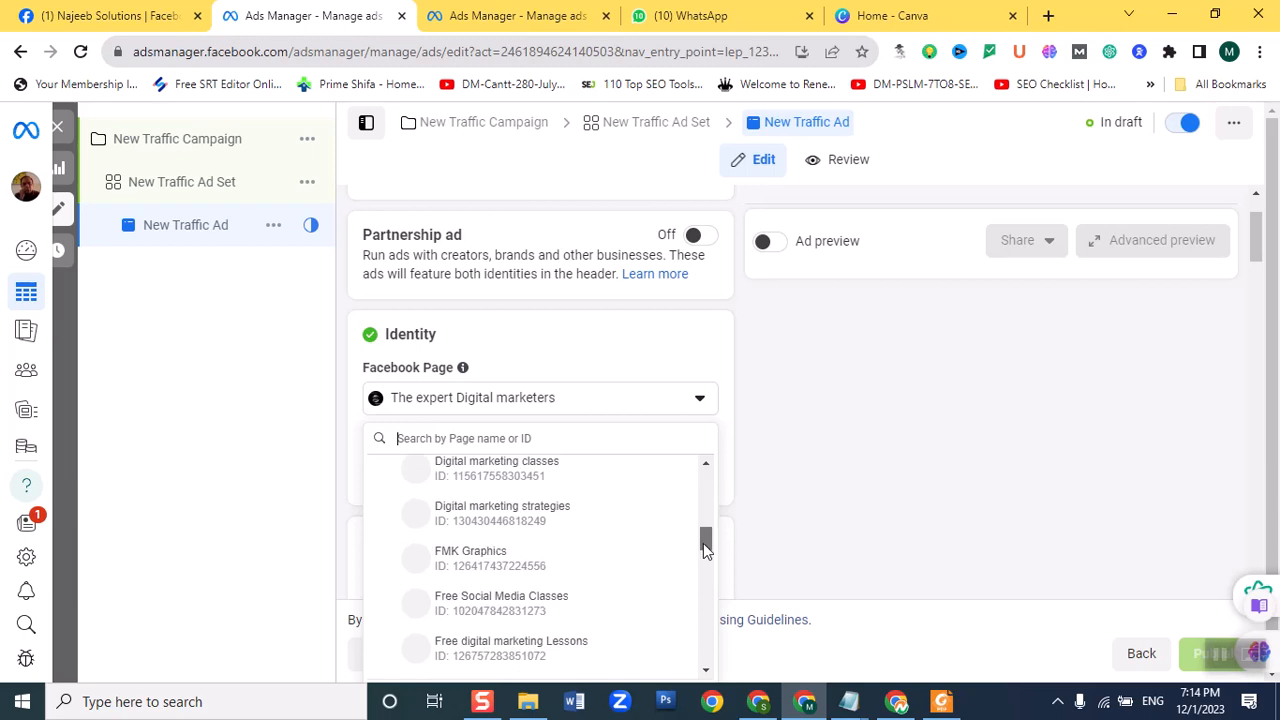
scroll(537, 567, "down", 2)
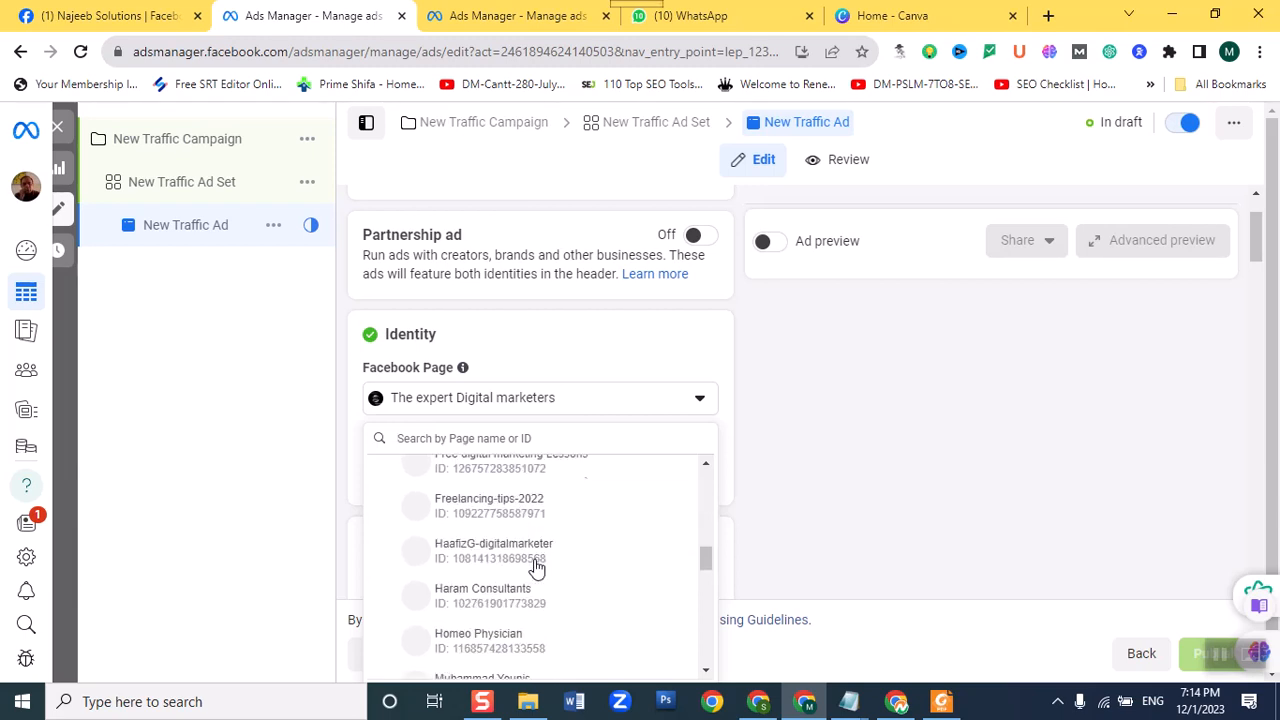
scroll(537, 567, "down", 1)
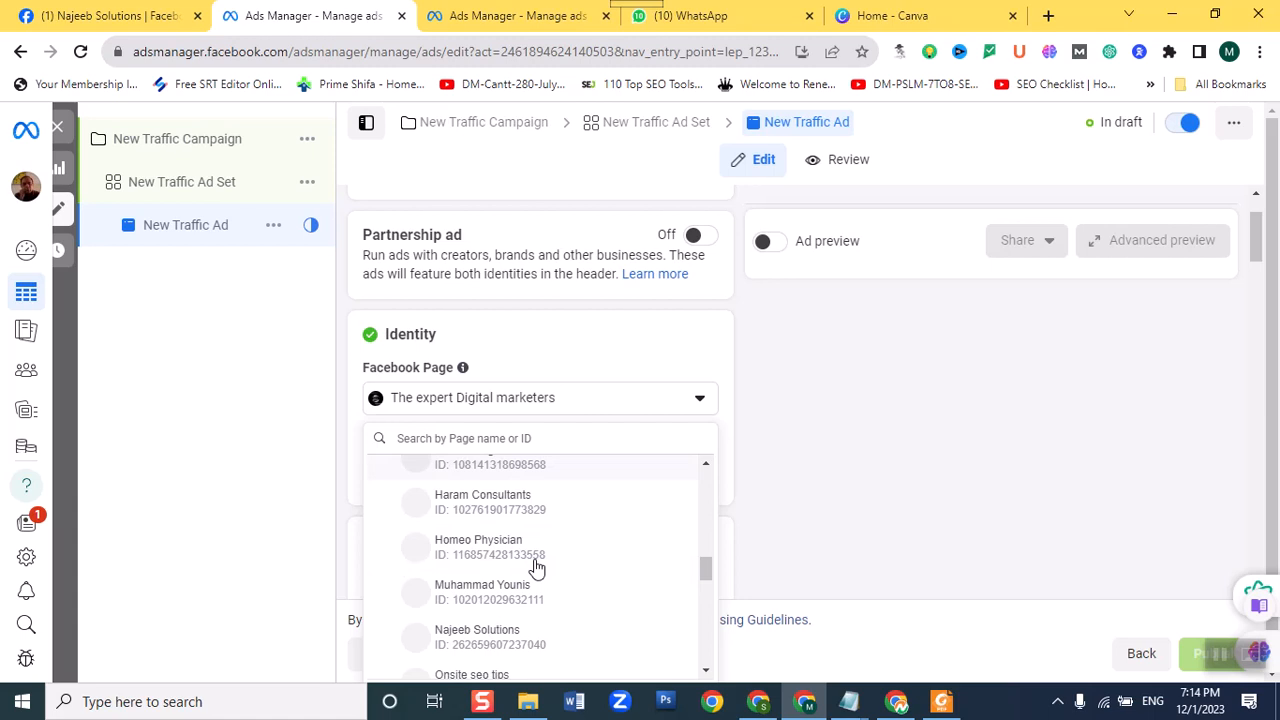
left_click(491, 637)
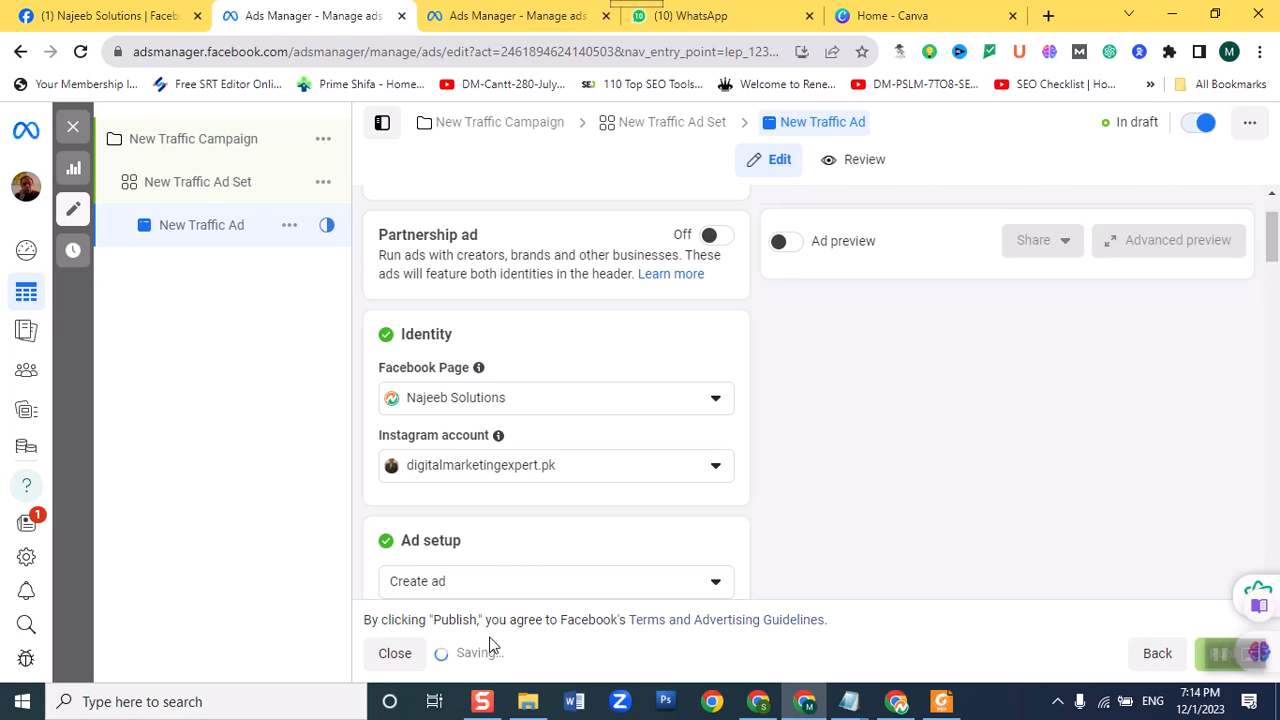
Change the ad setup from creating an ad to Use existing post.
scroll(495, 570, "down", 3)
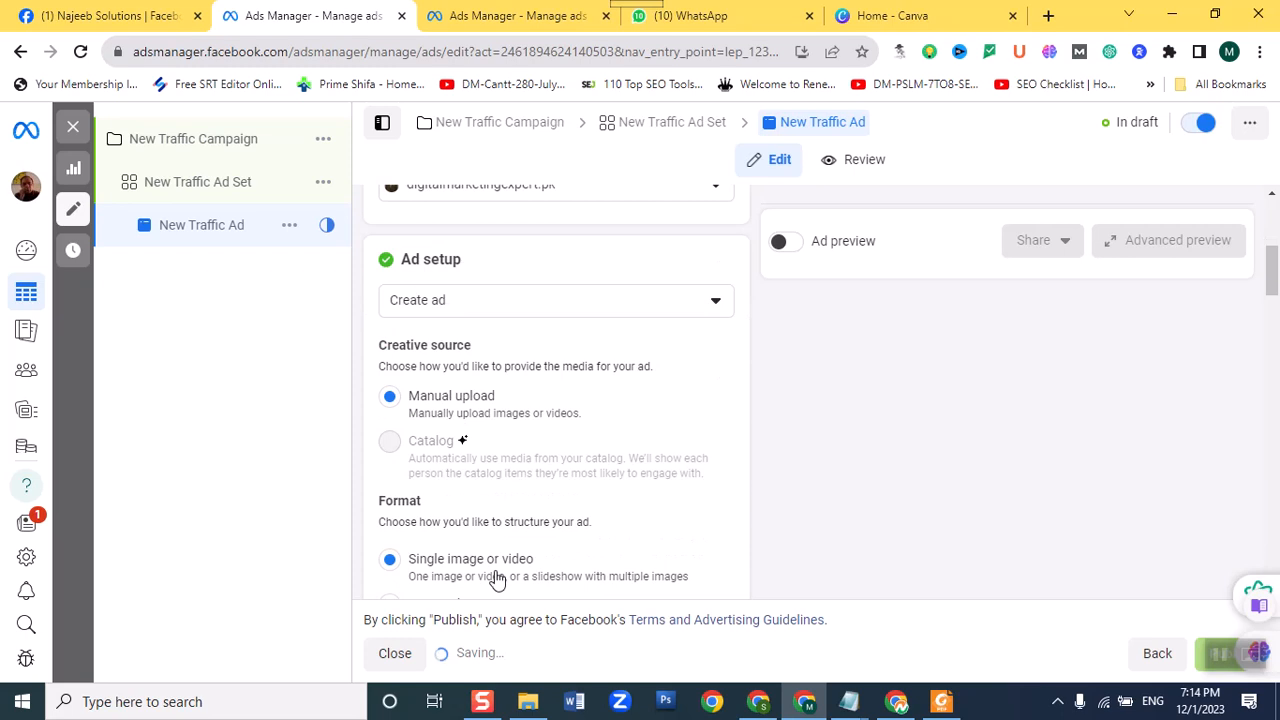
scroll(497, 578, "up", 3)
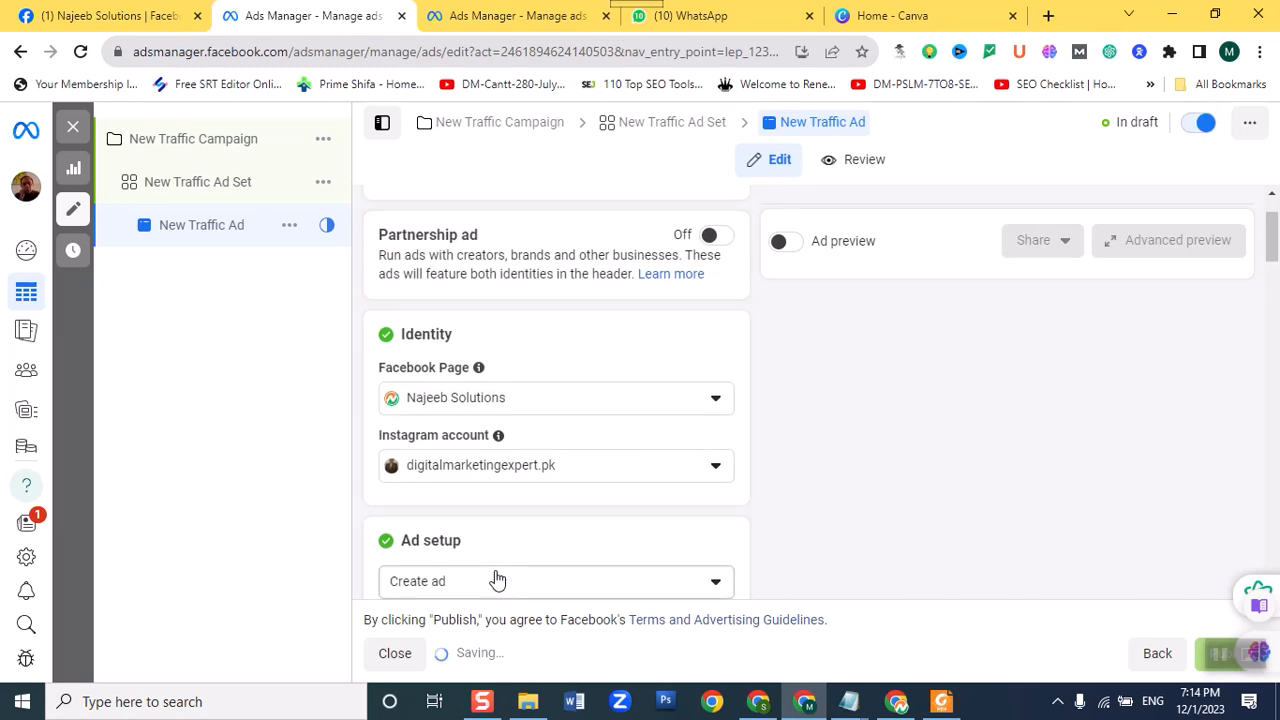
scroll(489, 557, "down", 2)
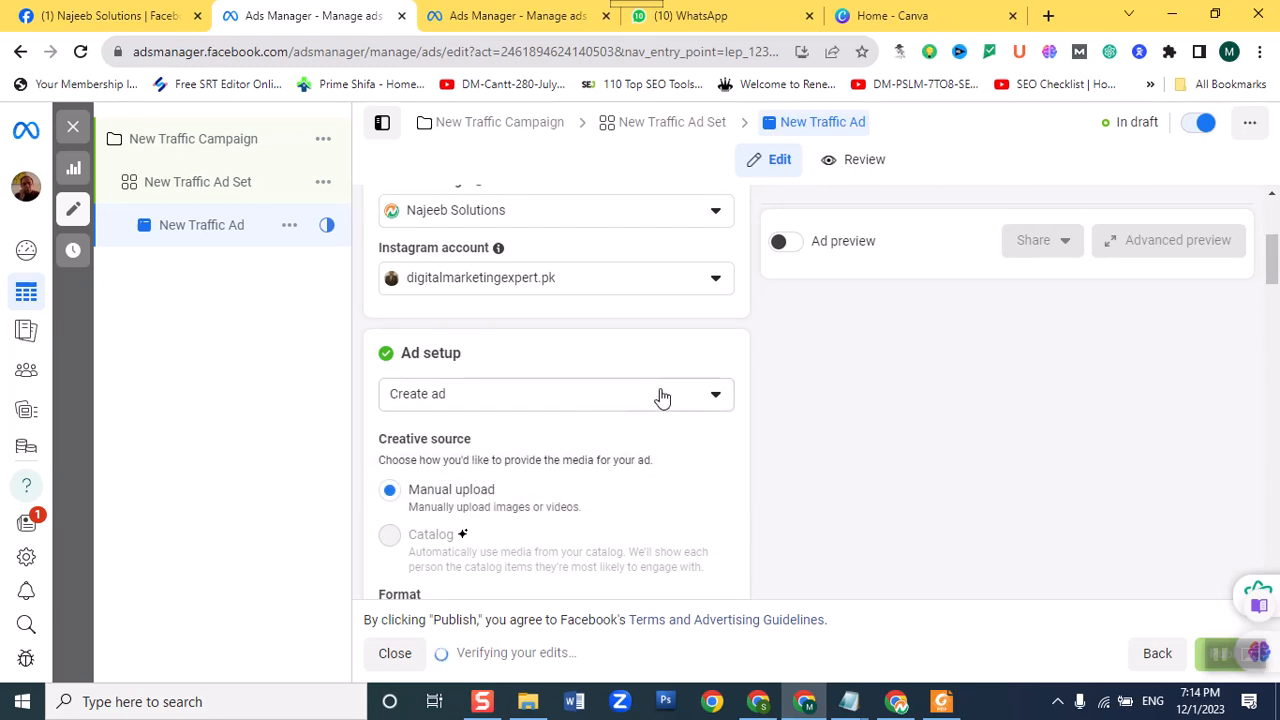
left_click(710, 400)
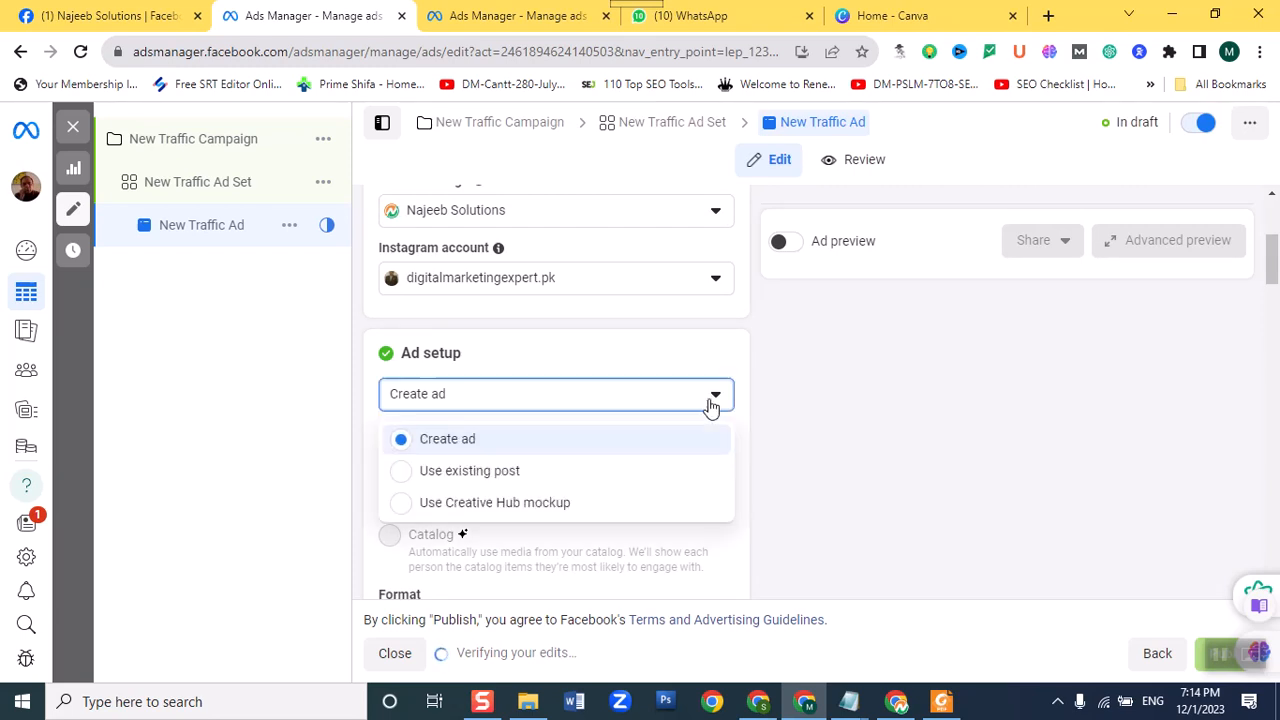
left_click(503, 483)
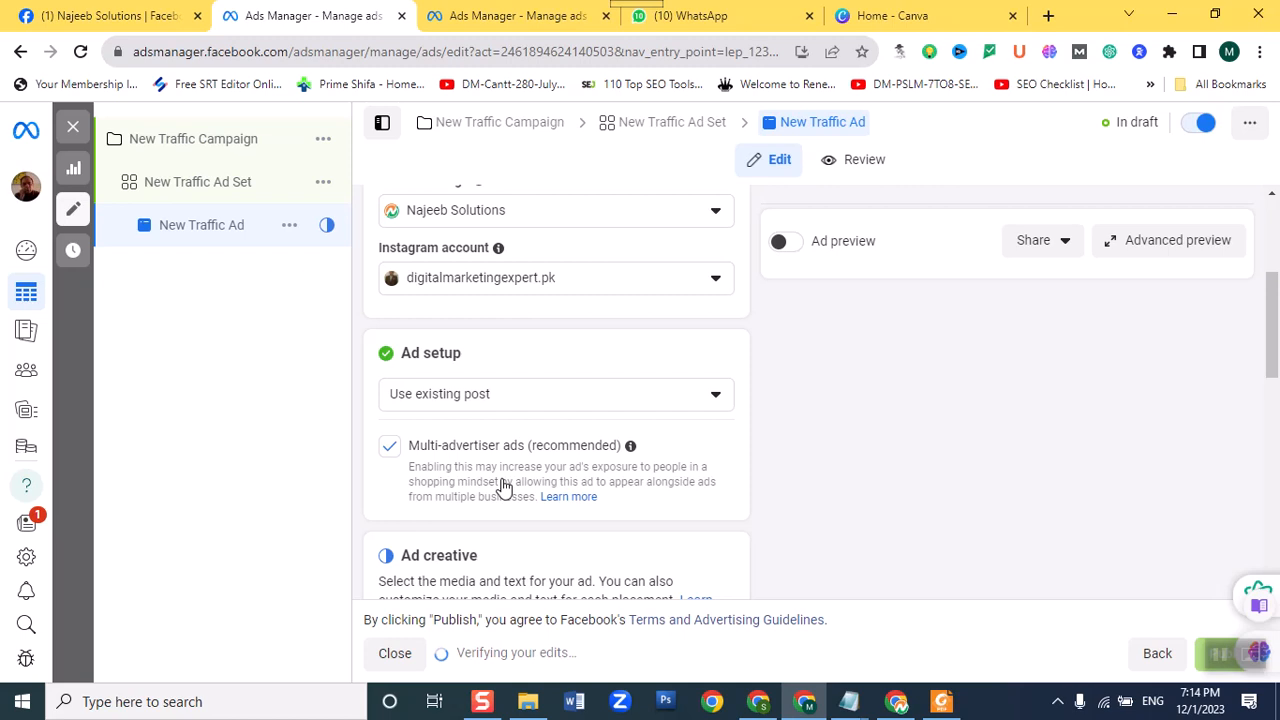
Select the Page's Nov 28, 2023 photo post asking which Facebook ad element captures attention as the ad creative.
scroll(478, 423, "down", 4)
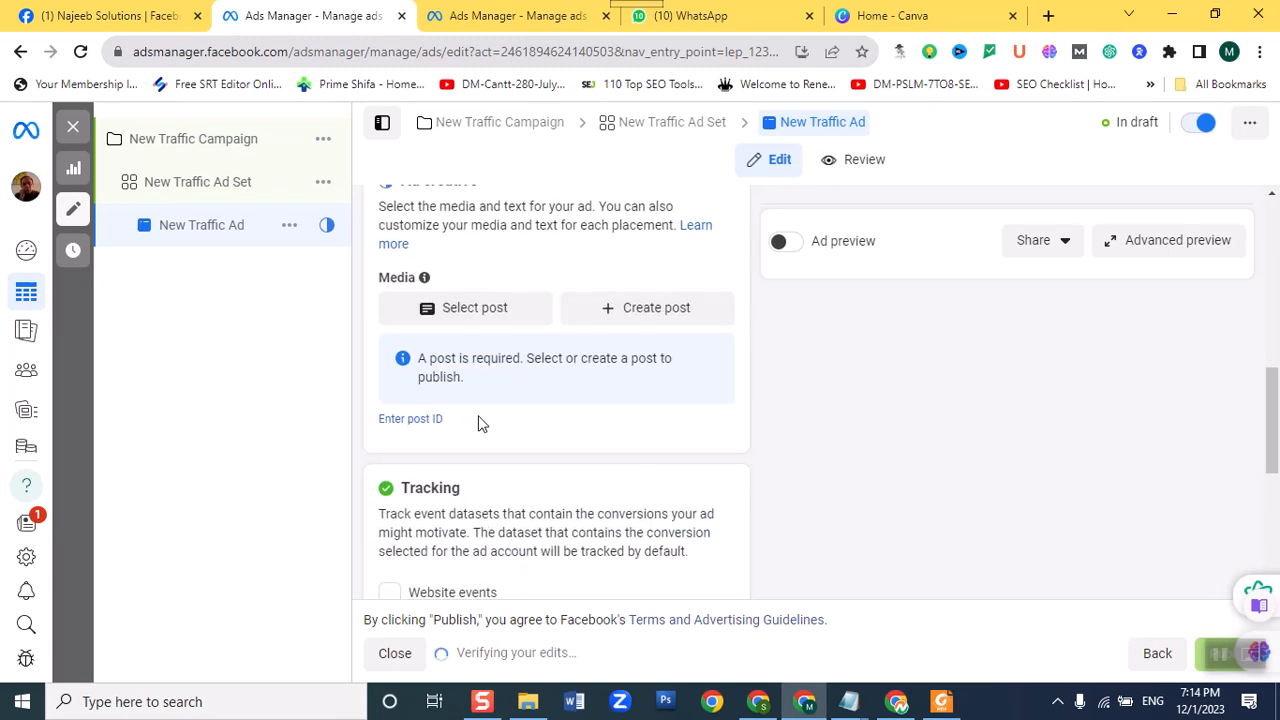
scroll(478, 423, "up", 5)
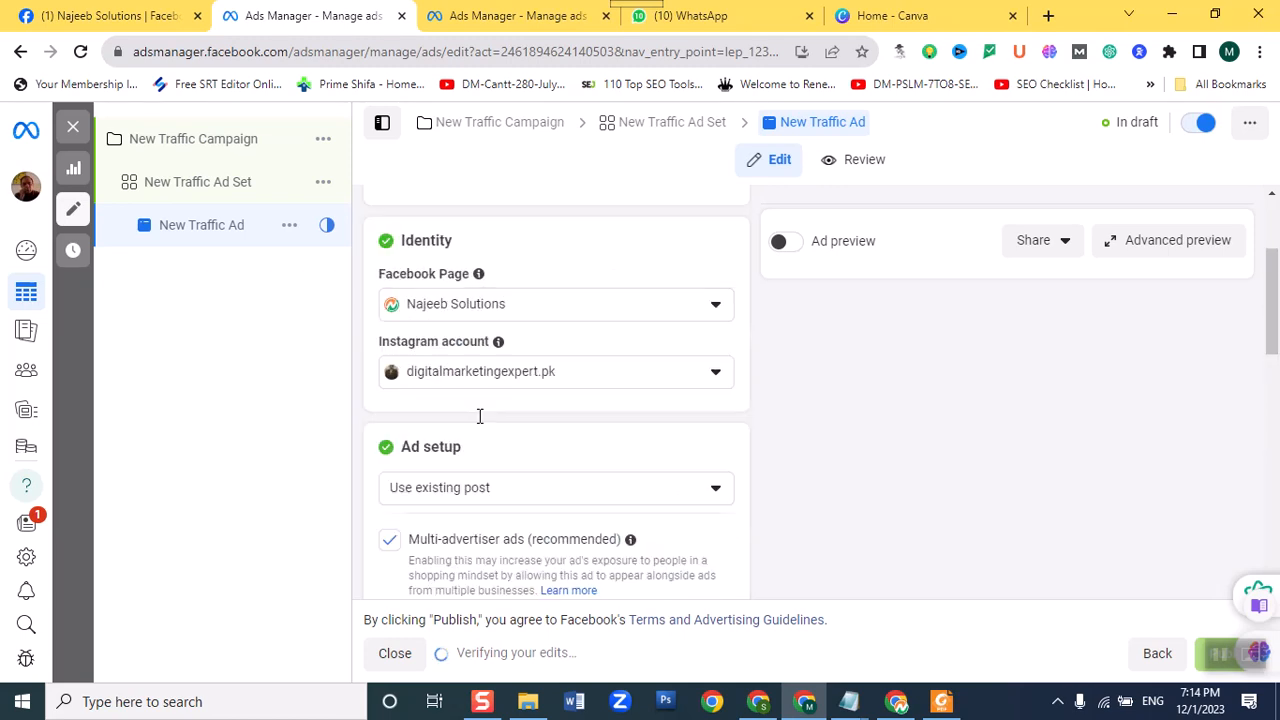
scroll(520, 478, "down", 5)
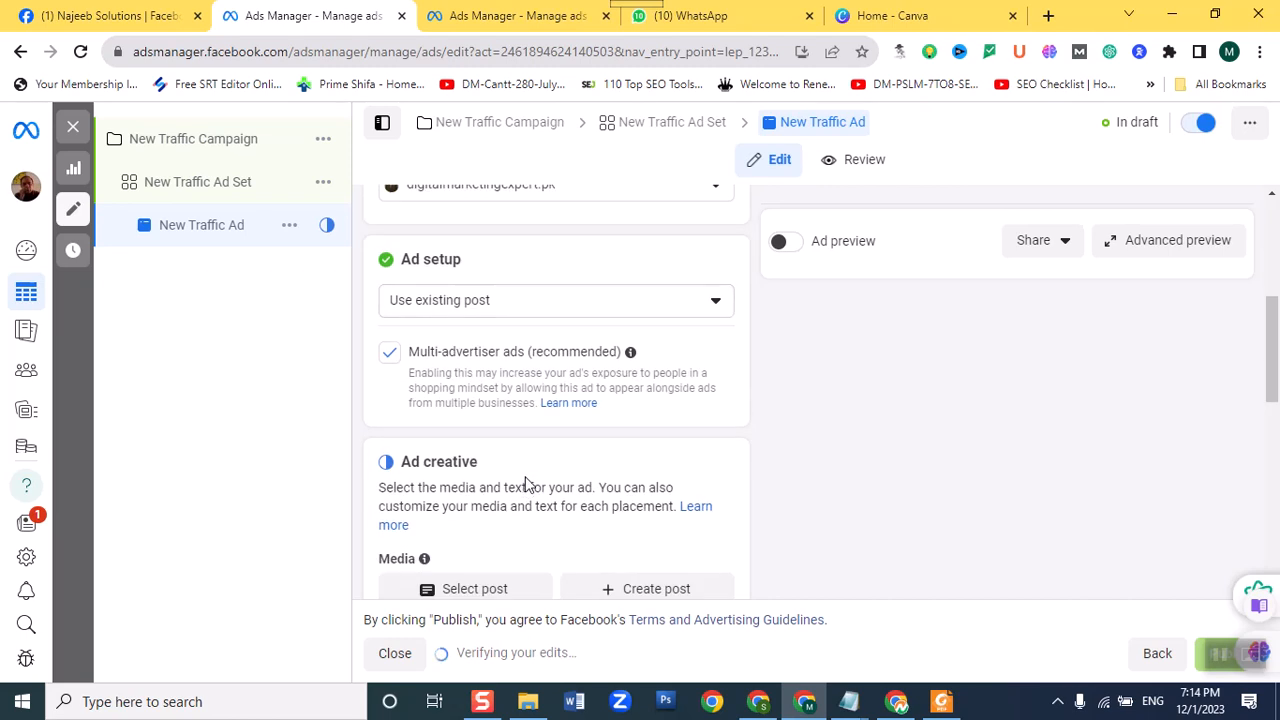
left_click(473, 318)
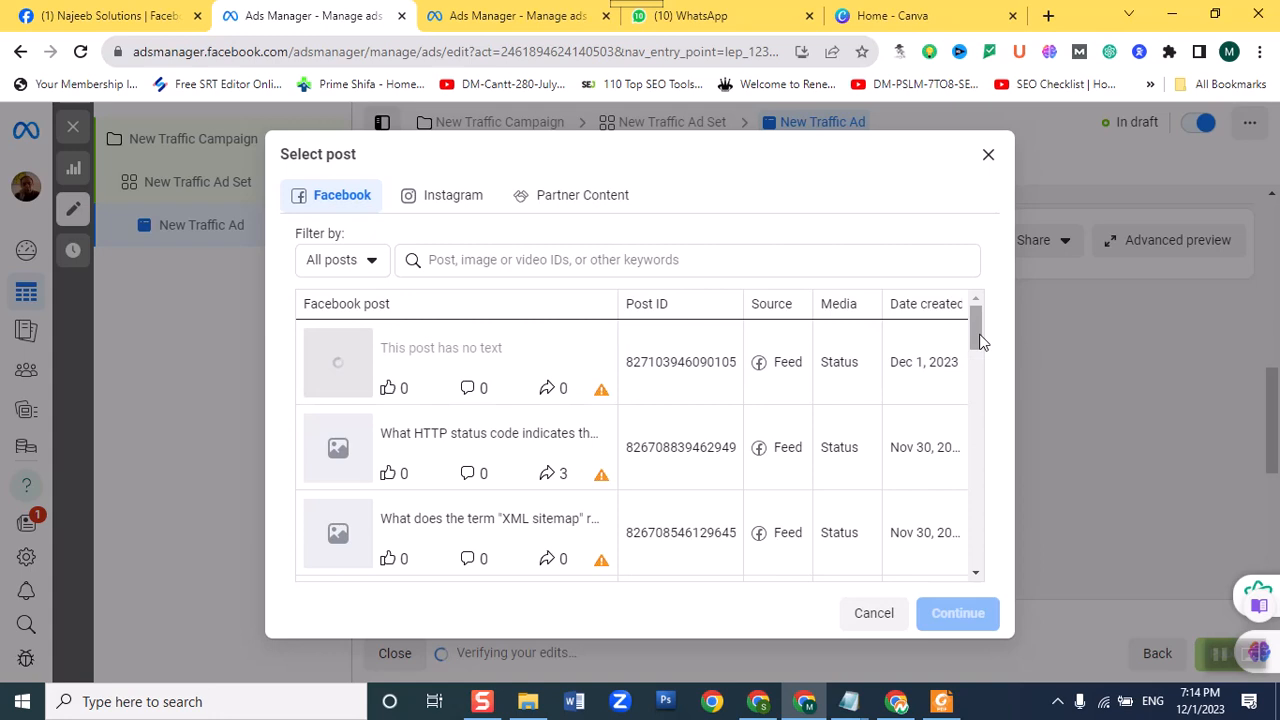
left_click_drag(971, 334, 970, 449)
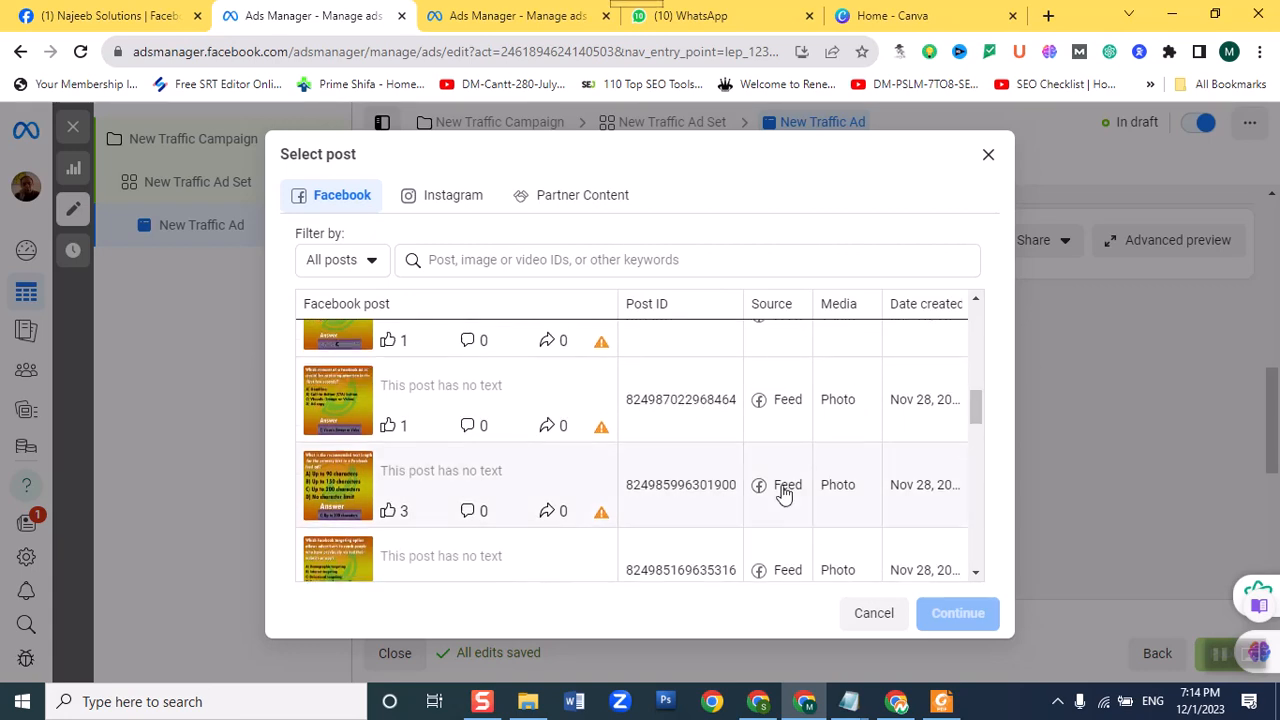
left_click(450, 403)
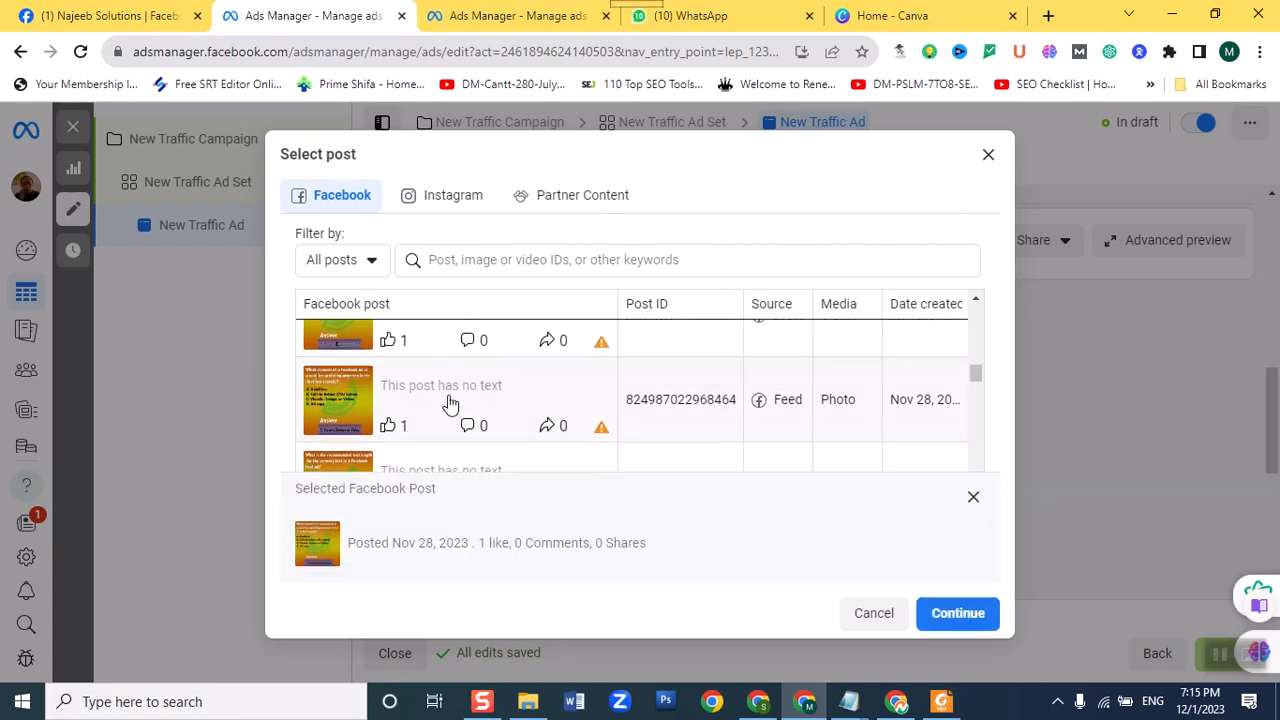
left_click(957, 613)
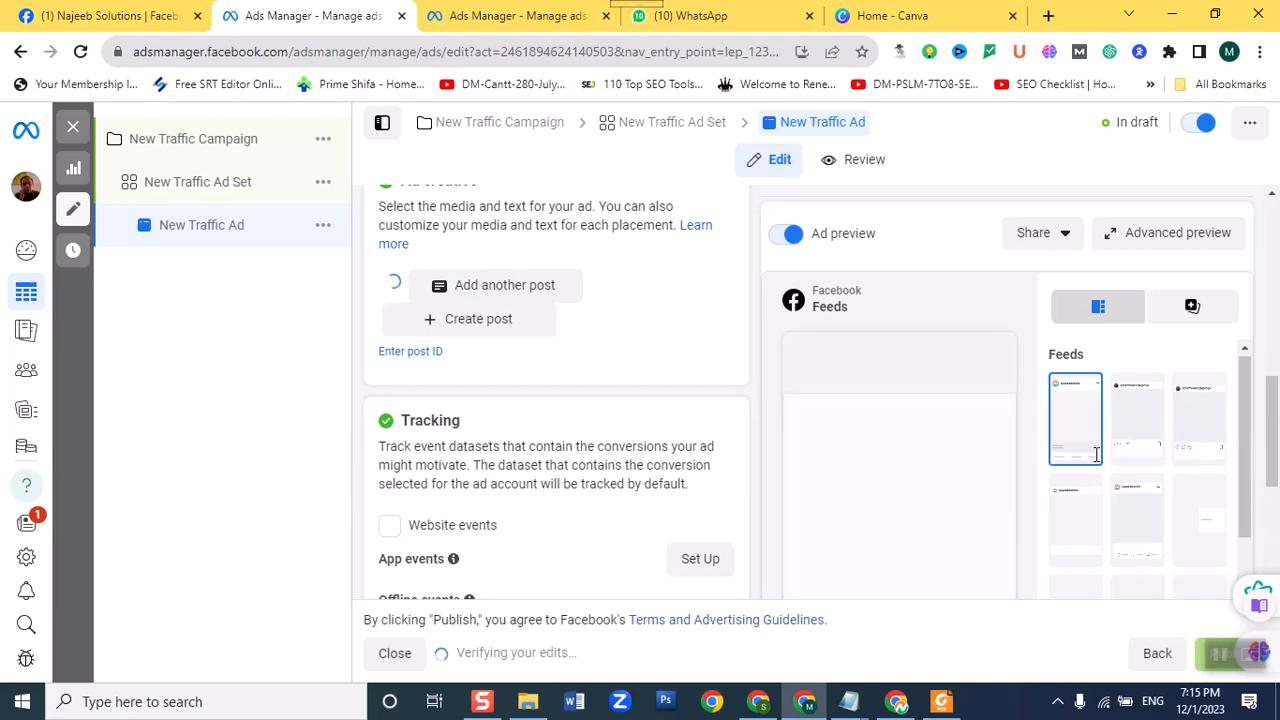
Check the call to action in the Facebook feed preview and look through the ad's tracking settings.
scroll(1096, 455, "down", 5)
left_click_drag(1270, 430, 1273, 600)
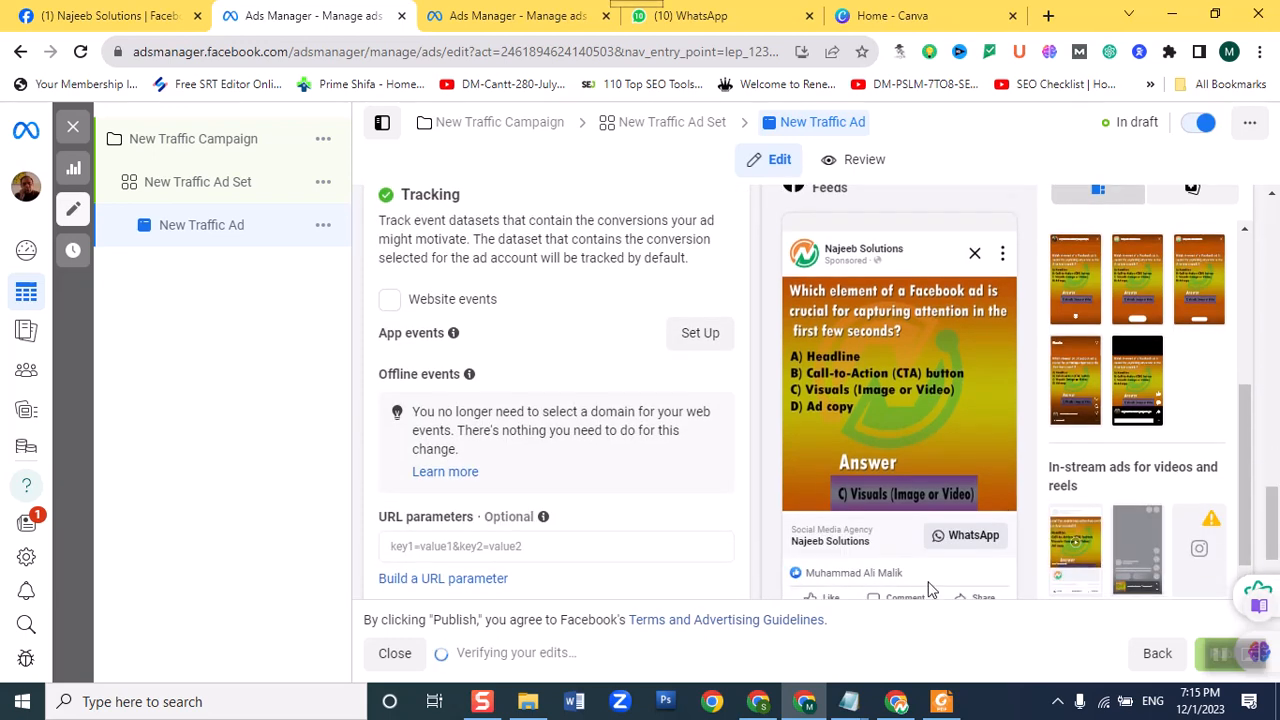
scroll(573, 385, "down", 1)
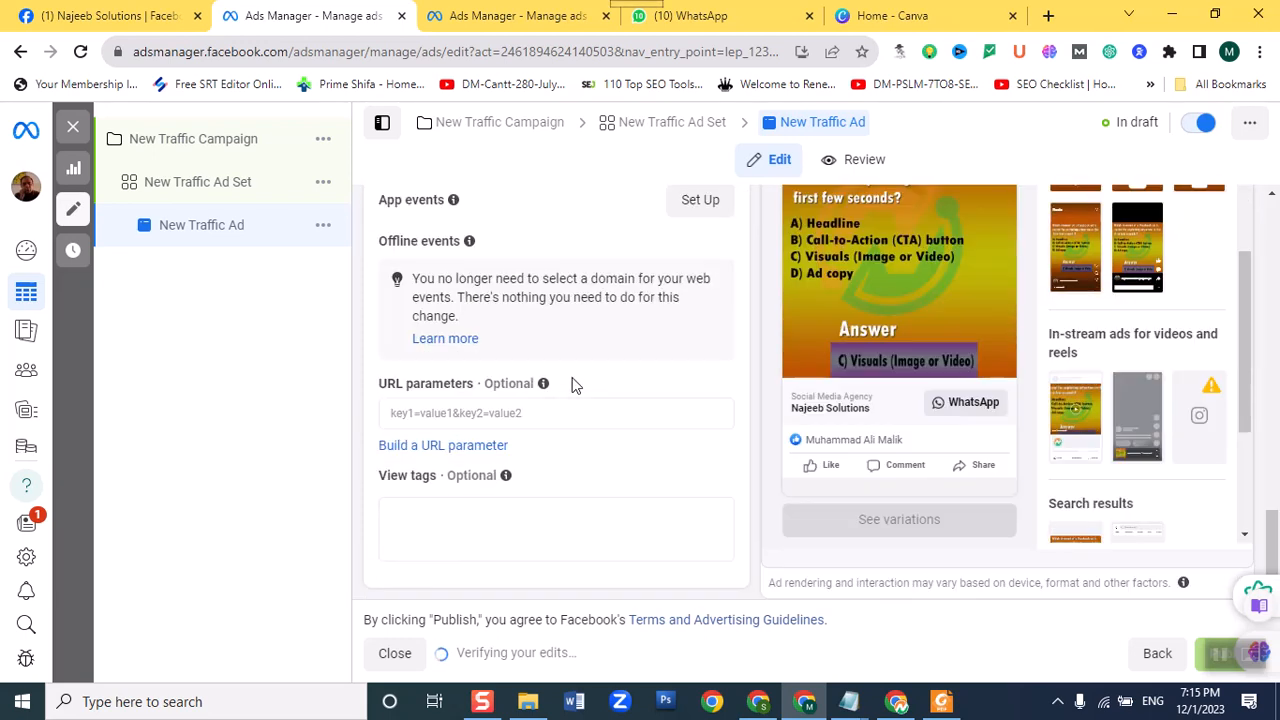
scroll(573, 385, "up", 2)
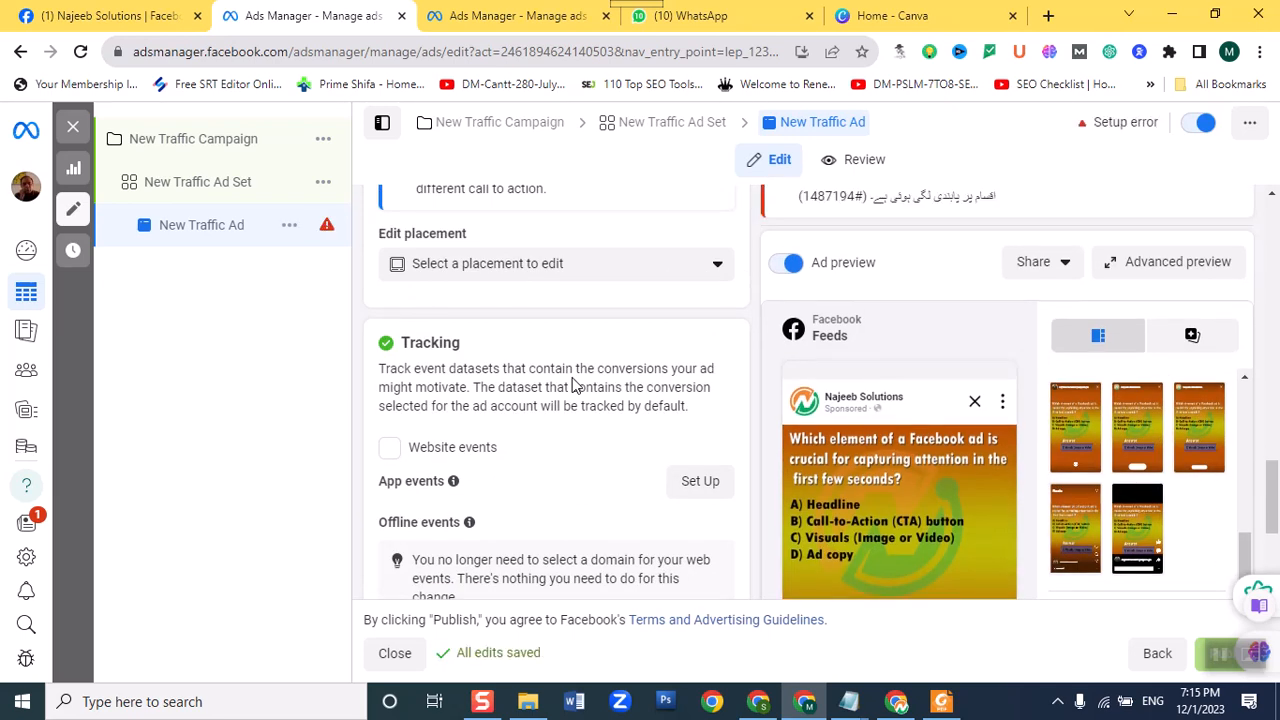
Open the selected post's call to action for changing and choose Learn more as the new one.
scroll(573, 380, "down", 2)
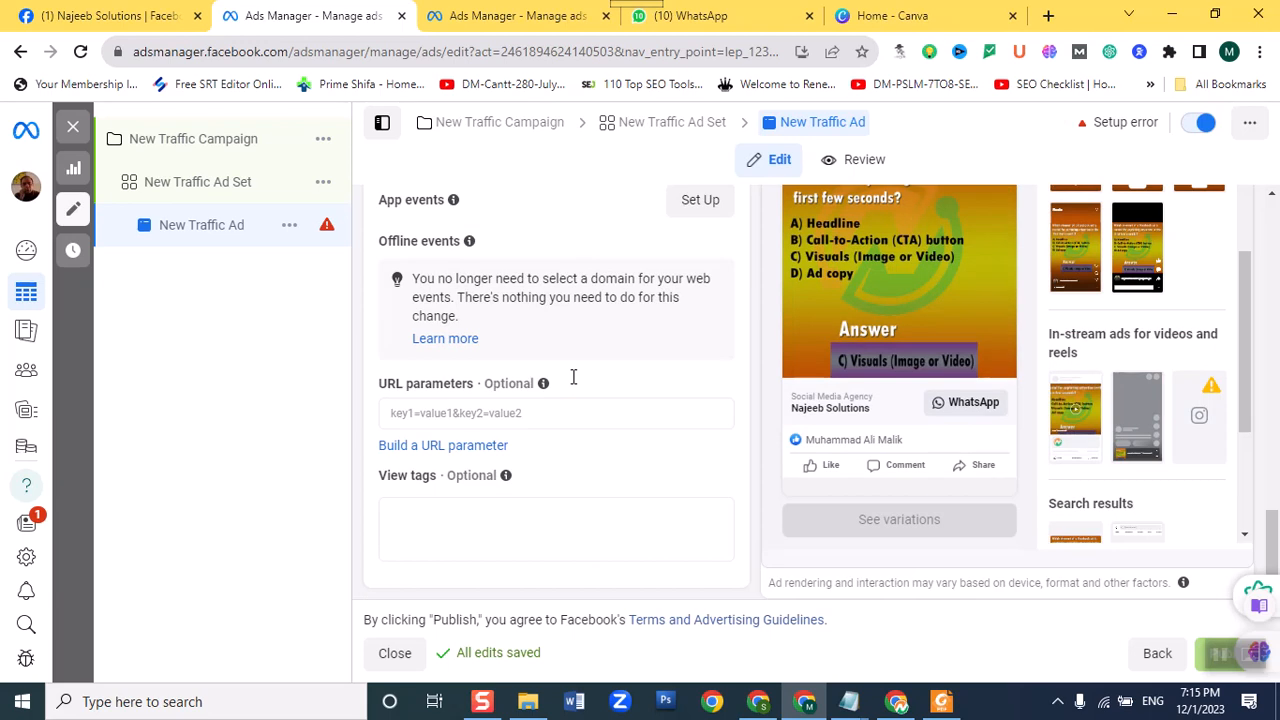
scroll(560, 420, "up", 5)
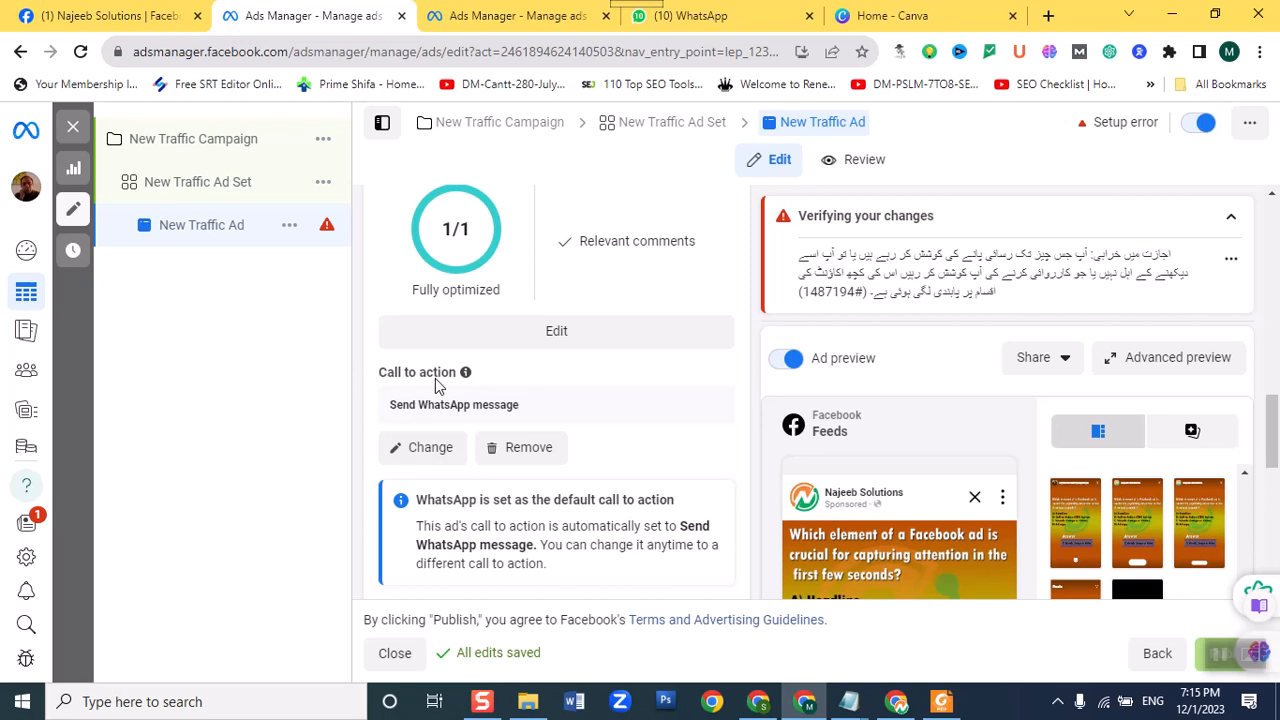
left_click(409, 451)
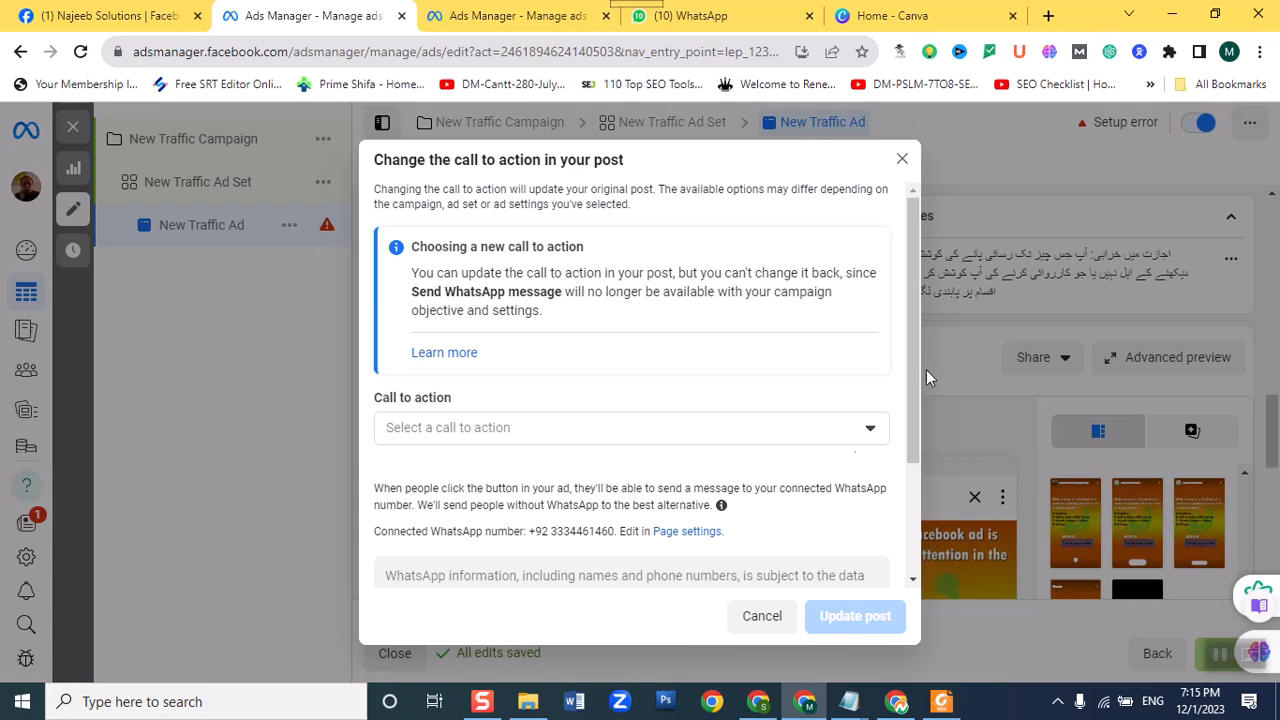
left_click(866, 429)
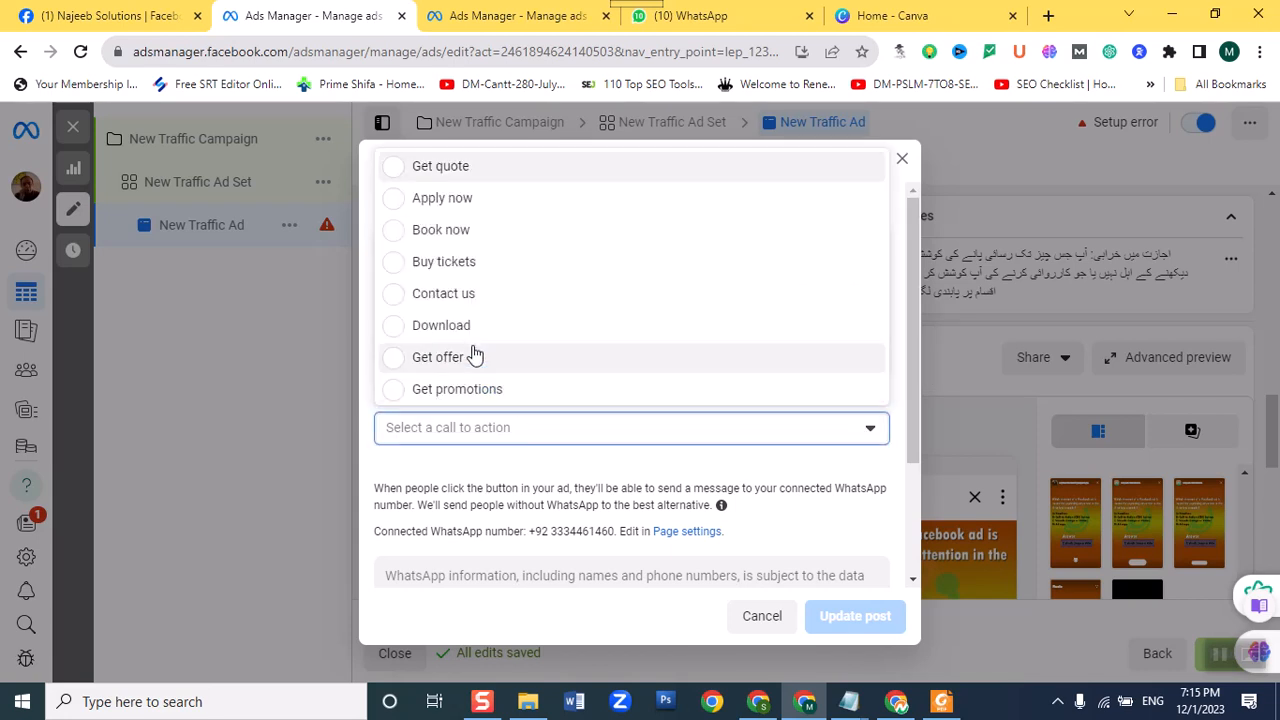
scroll(787, 309, "down", 2)
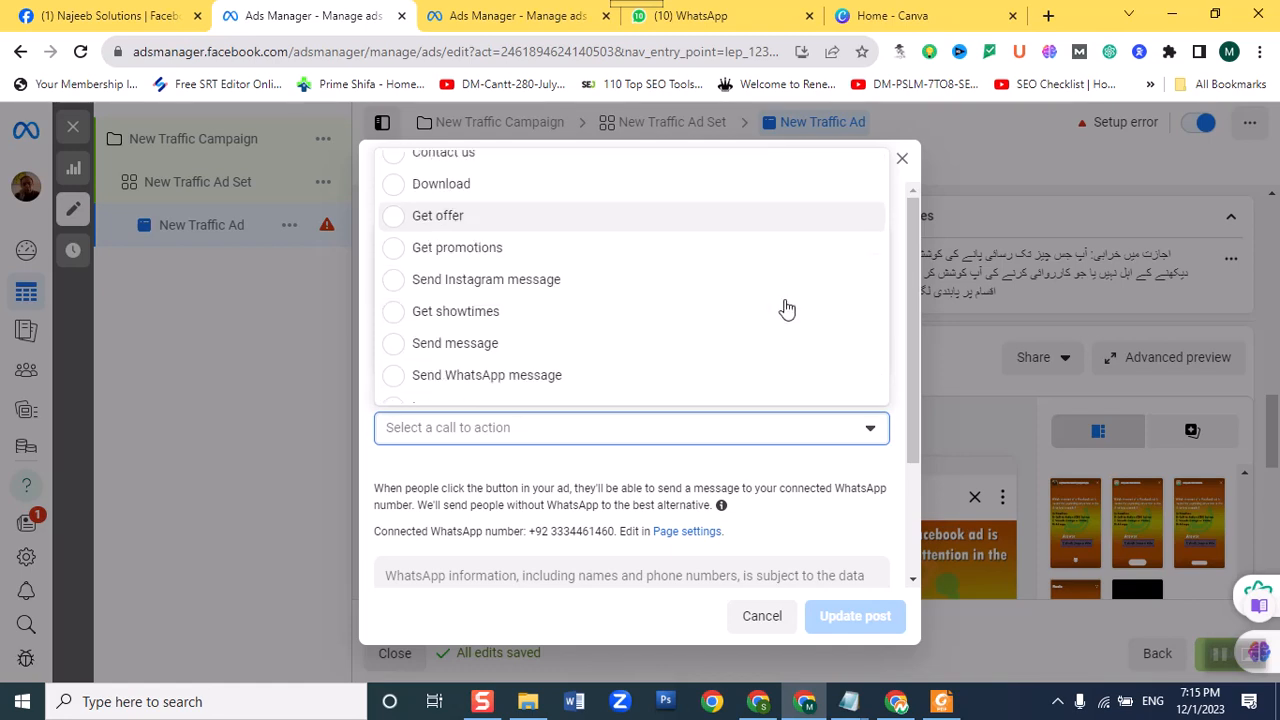
scroll(787, 309, "down", 1)
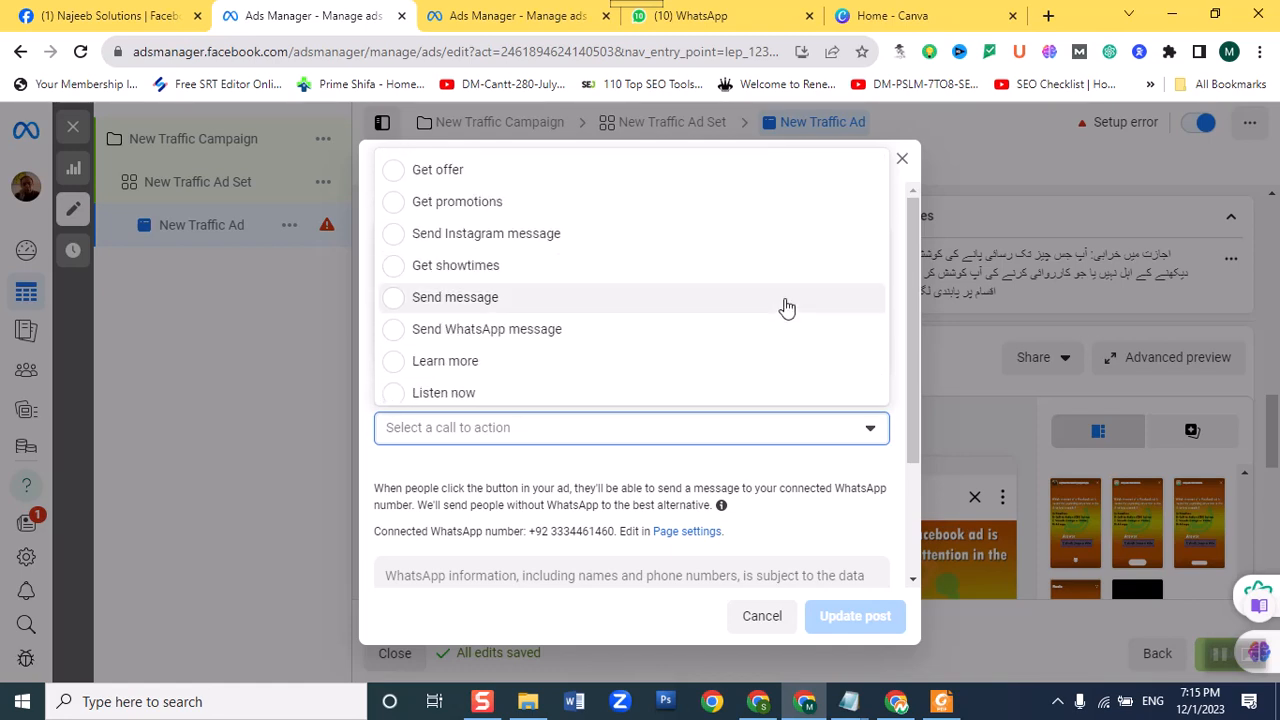
left_click(487, 377)
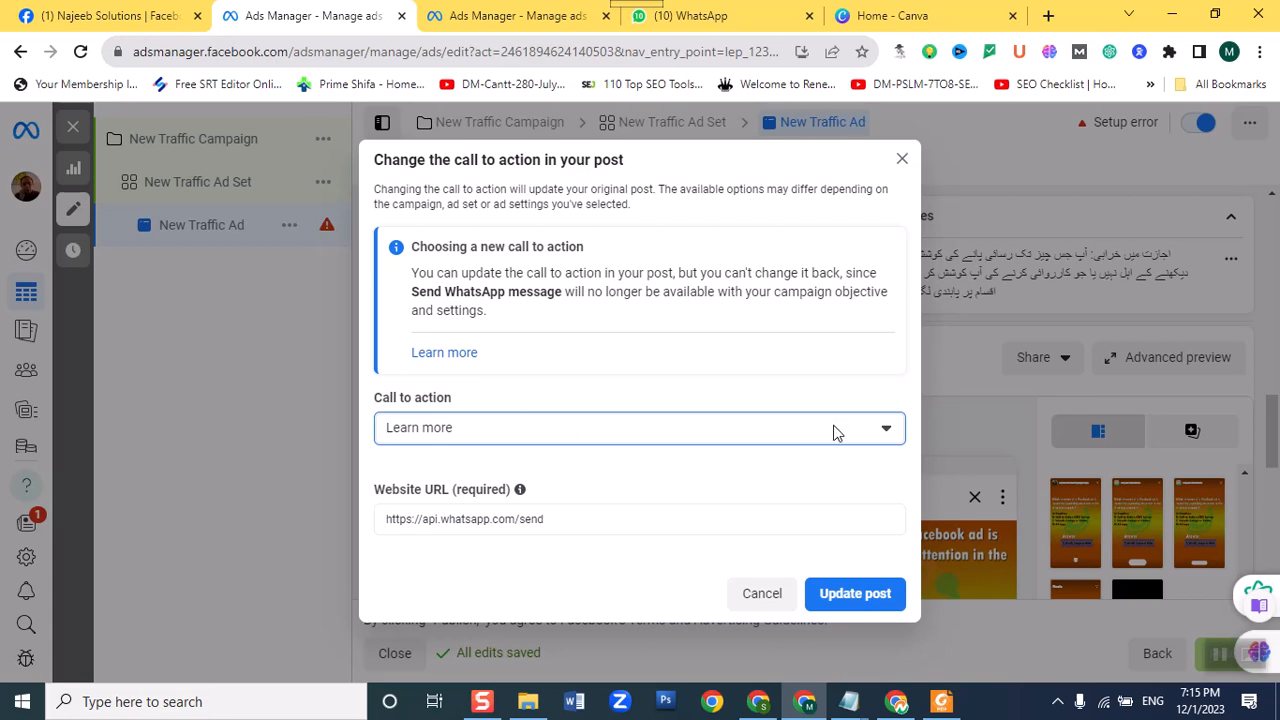
left_click(597, 522)
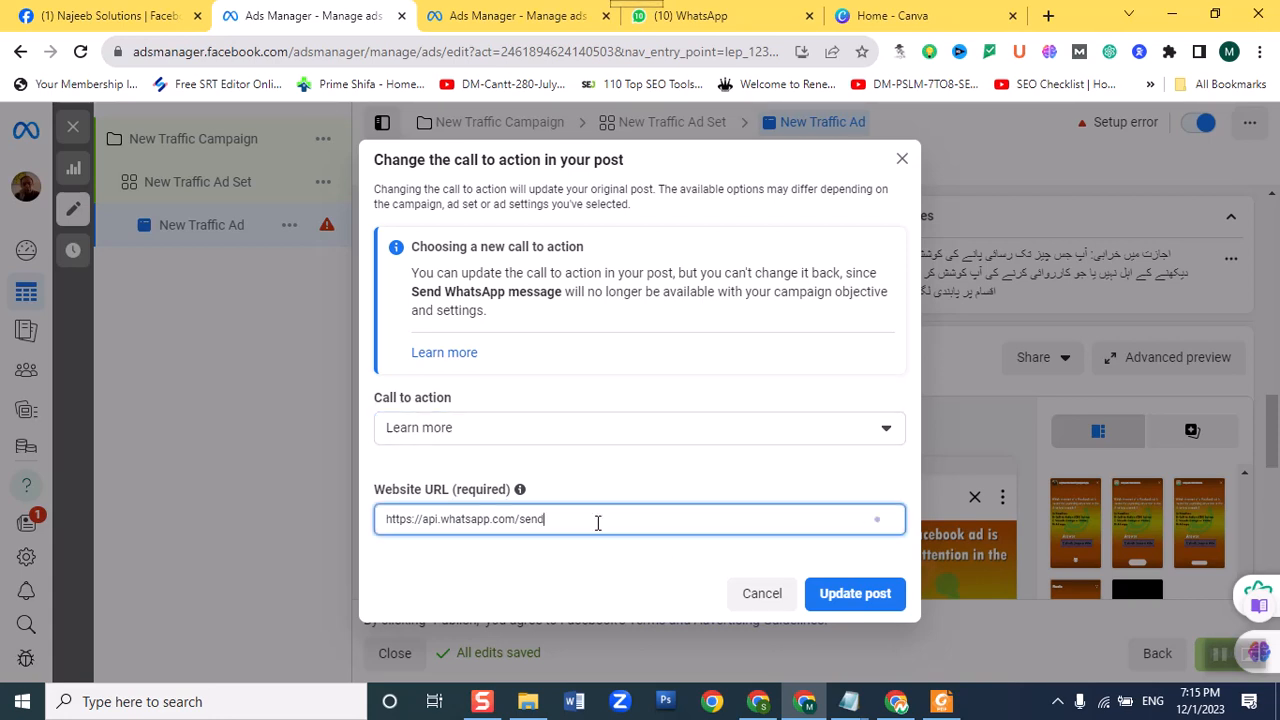
key("ctrl+a")
type("https://www.")
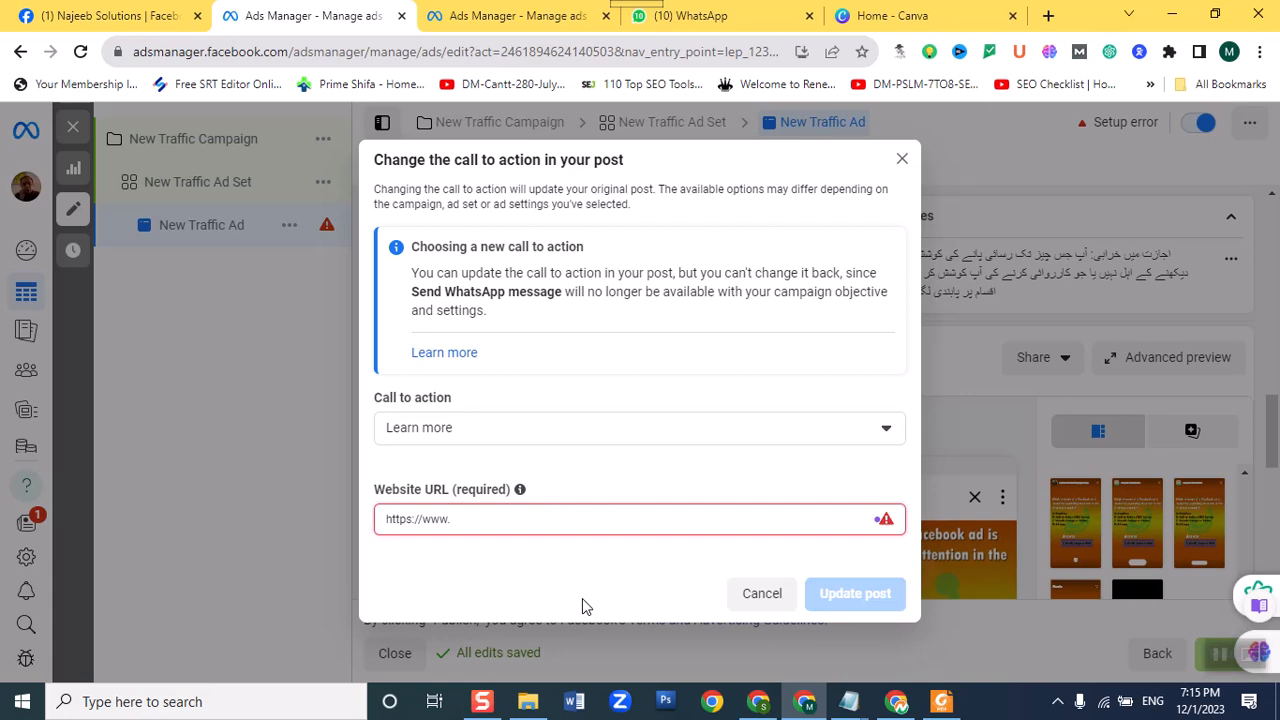
type("youtube.com/c/")
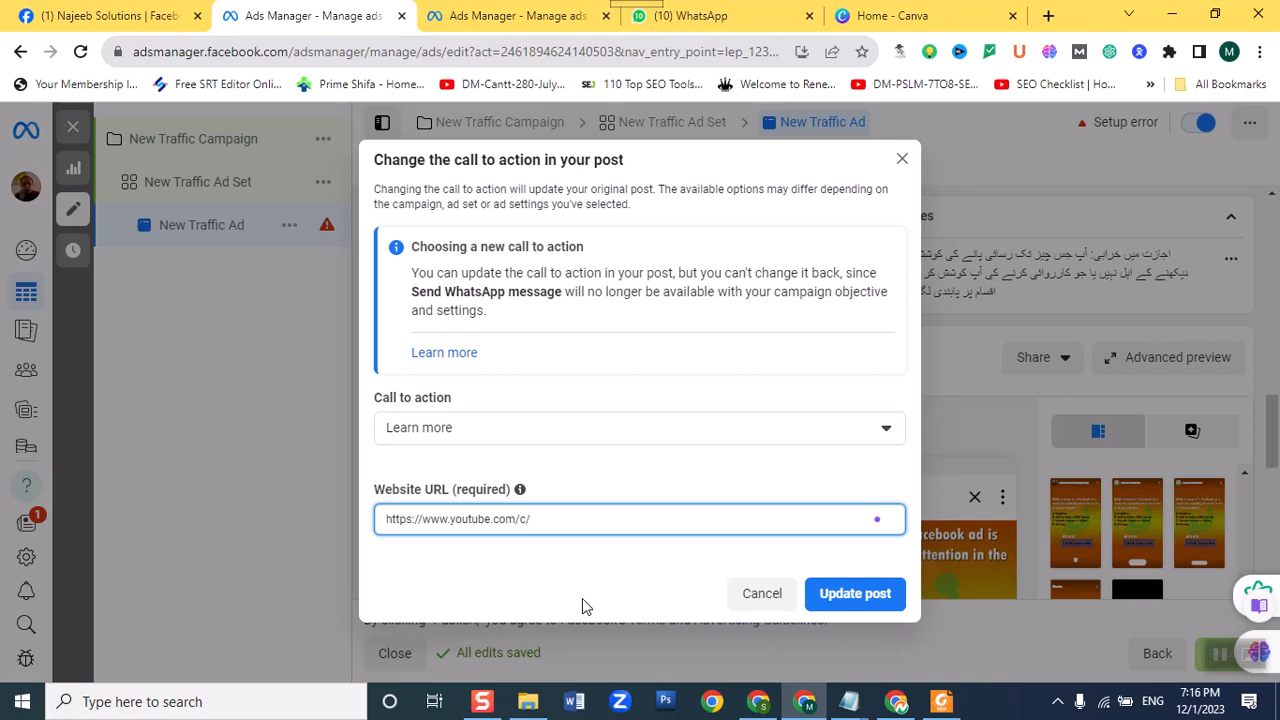
type("najeebandsons")
left_click(860, 603)
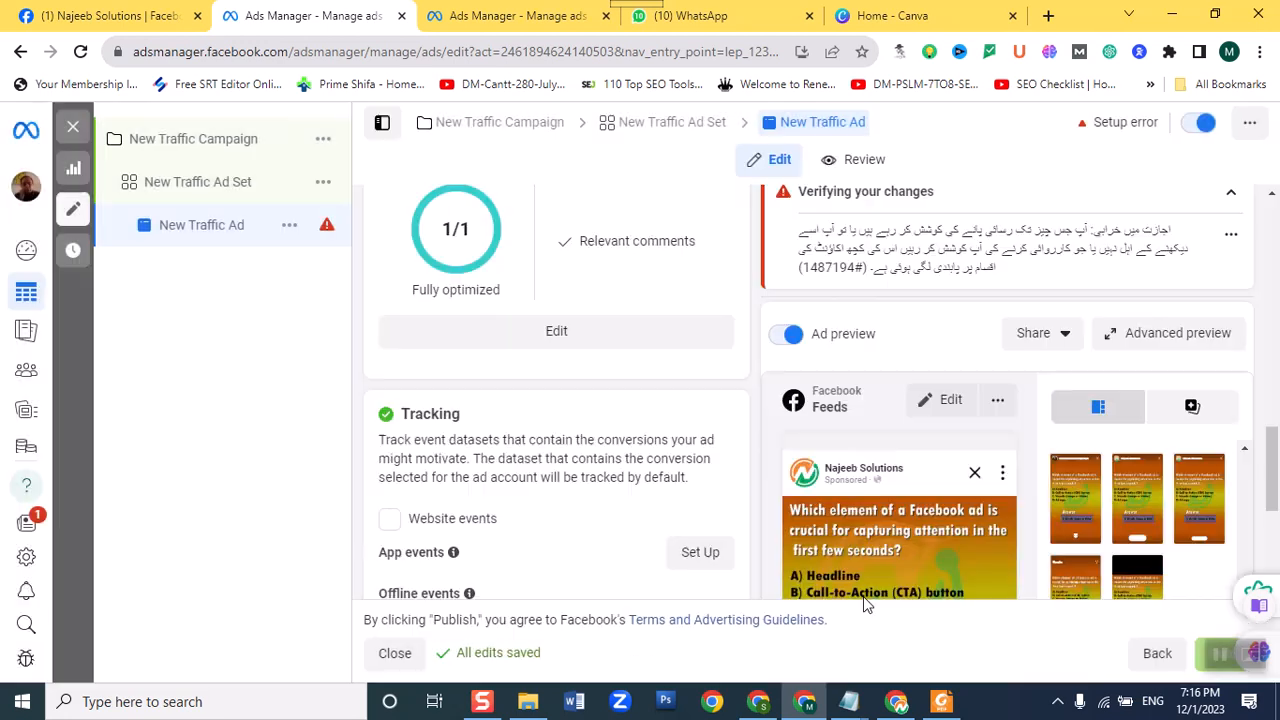
Close the traffic ad editor and discard the ad account's unpublished drafts.
scroll(863, 596, "down", 4)
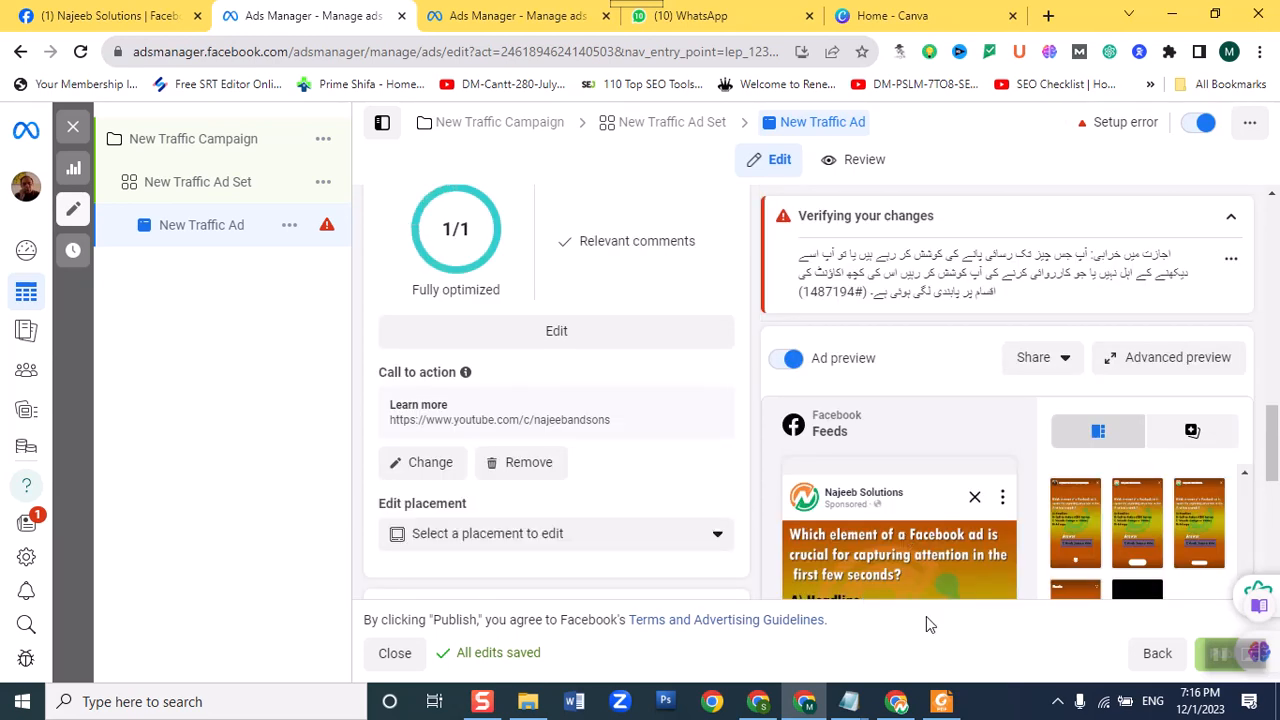
scroll(948, 513, "down", 5)
scroll(948, 513, "down", 1)
left_click(75, 131)
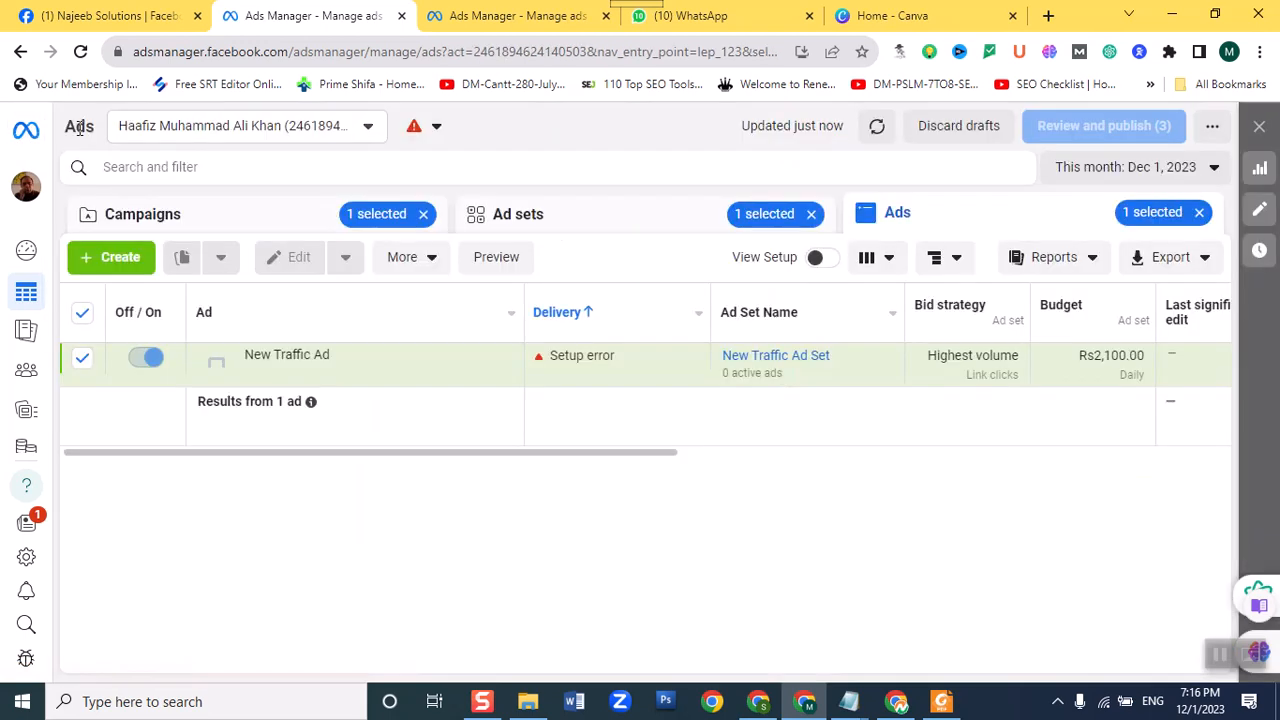
left_click(954, 131)
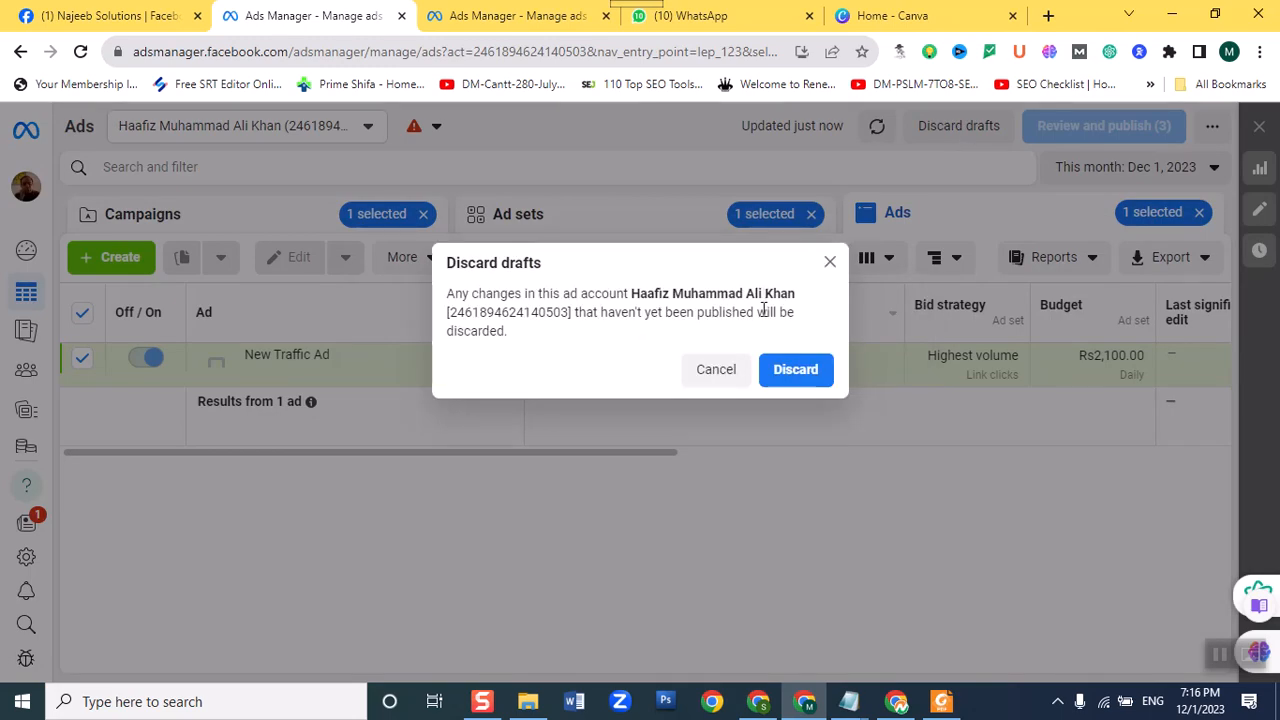
left_click(778, 367)
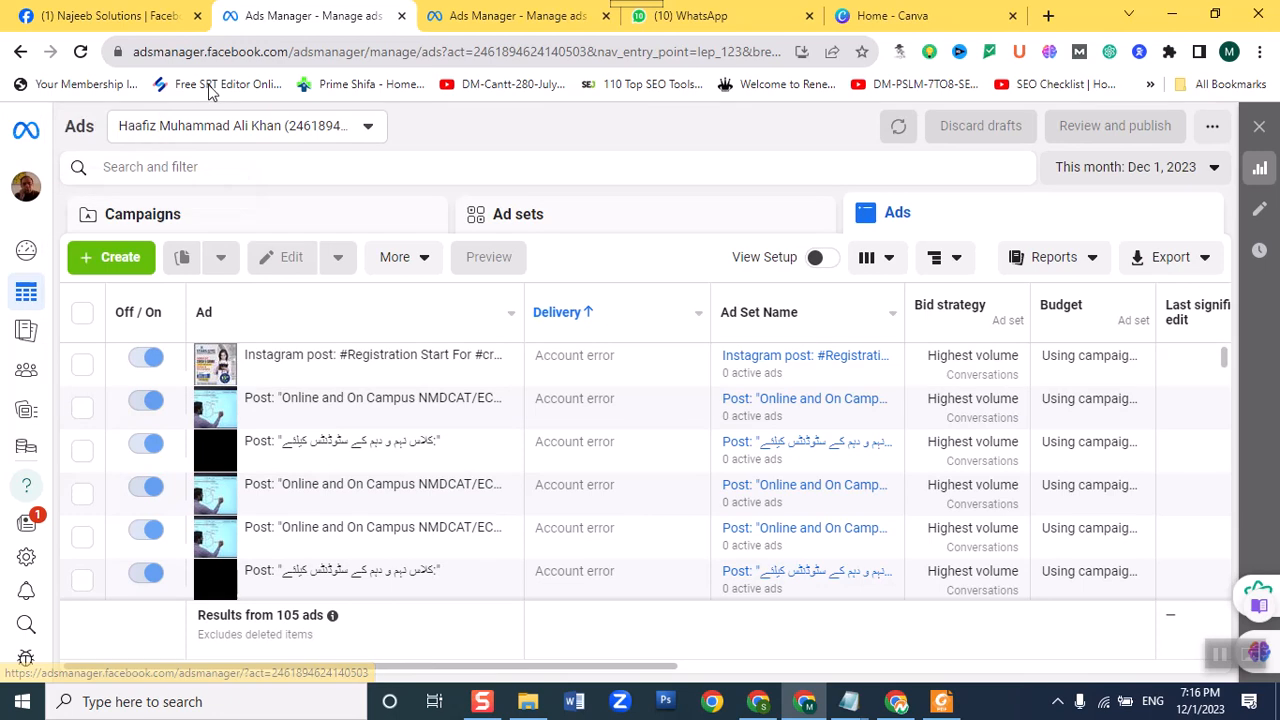
Switch to Facebook, open the Najeeb Solutions Page and reload it.
left_click(128, 18)
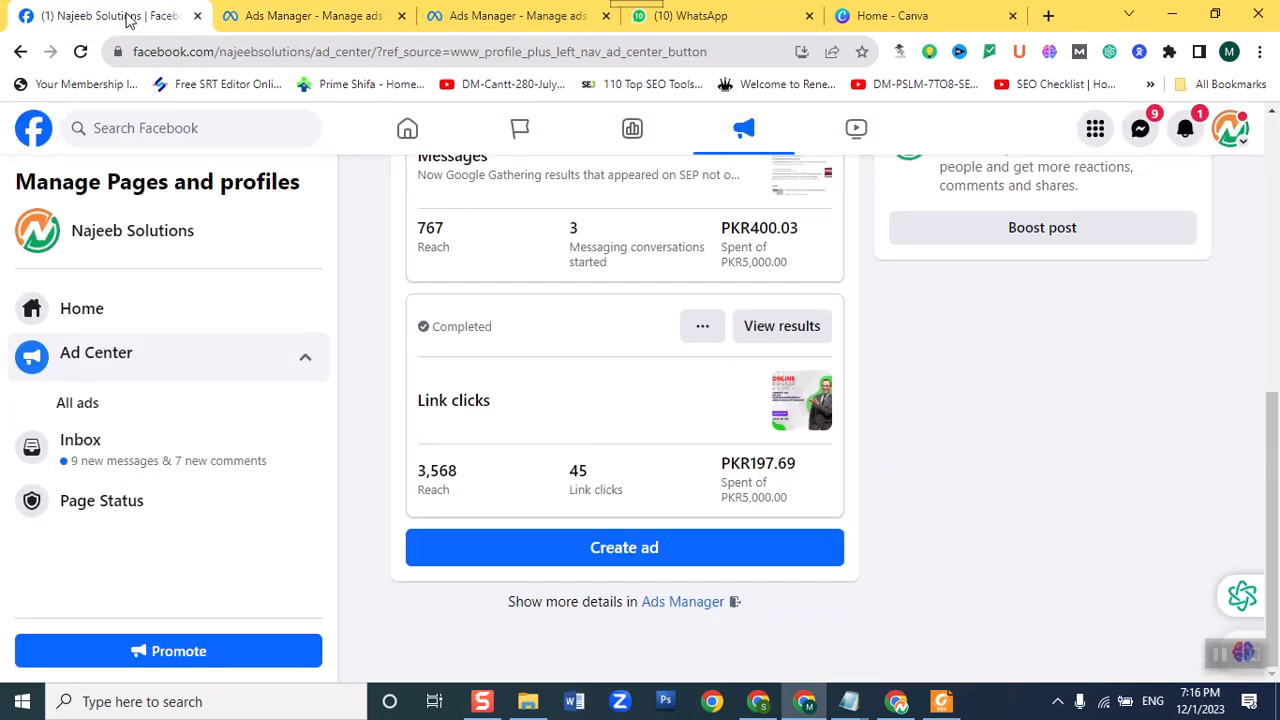
right_click(128, 18)
left_click(403, 148)
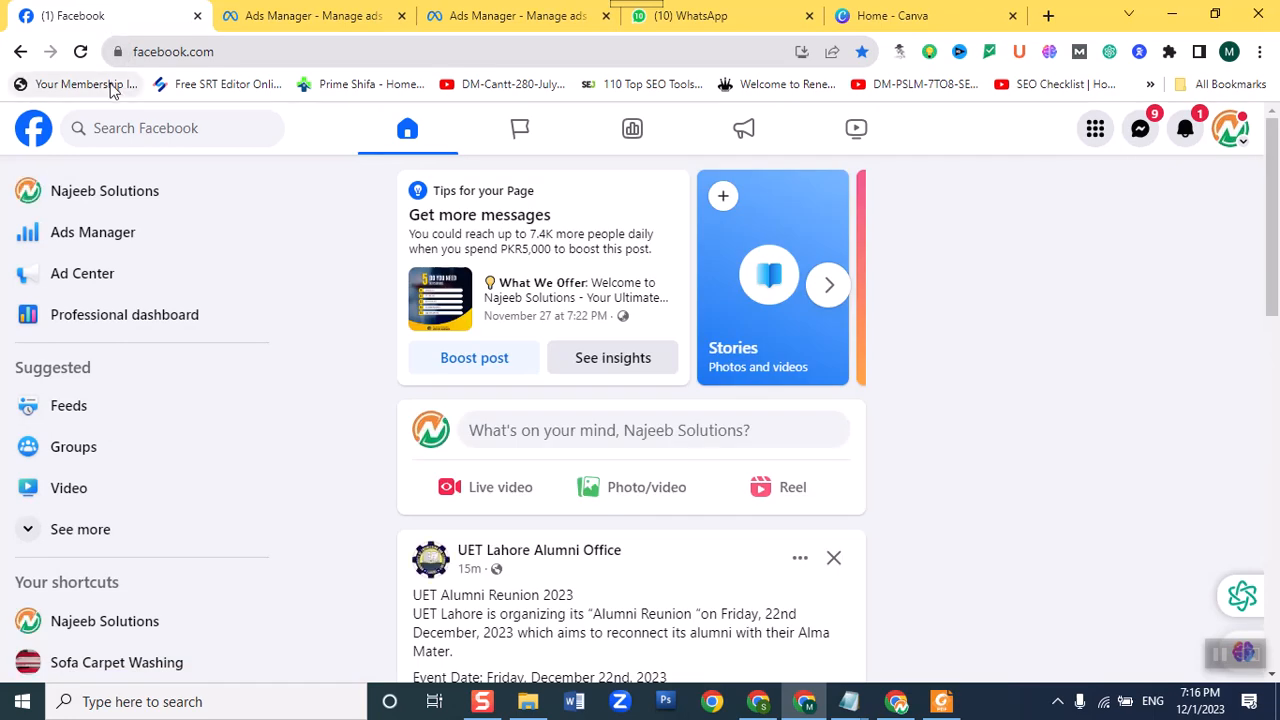
left_click(113, 628)
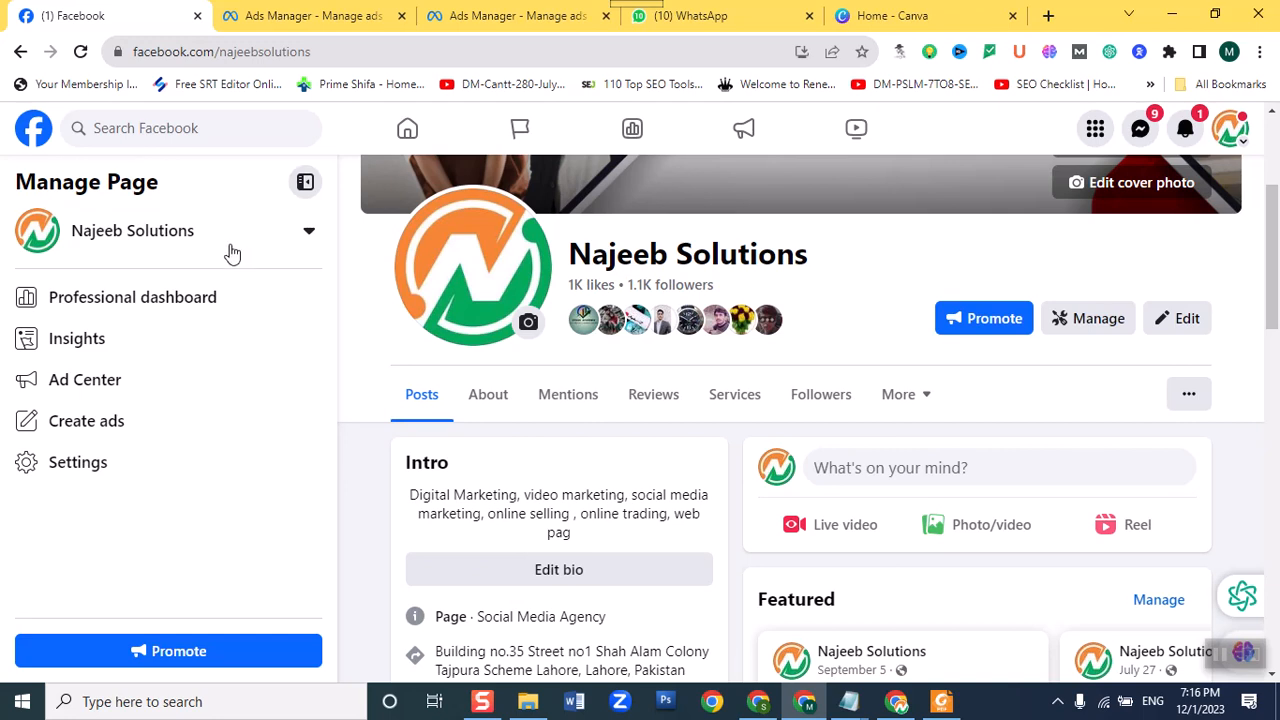
left_click(79, 55)
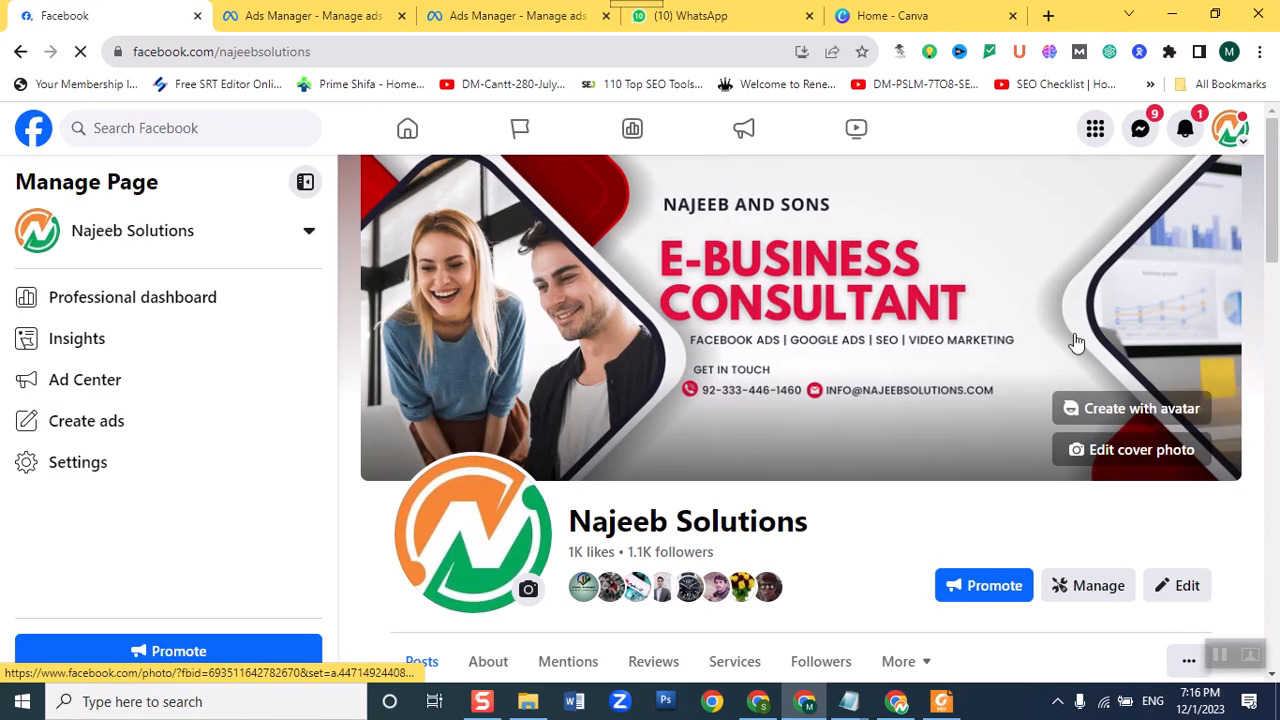
Look through the Page's posts for the Facebook ad element quiz post and check its call-to-action button.
scroll(1263, 422, "down", 7)
scroll(1264, 422, "up", 5)
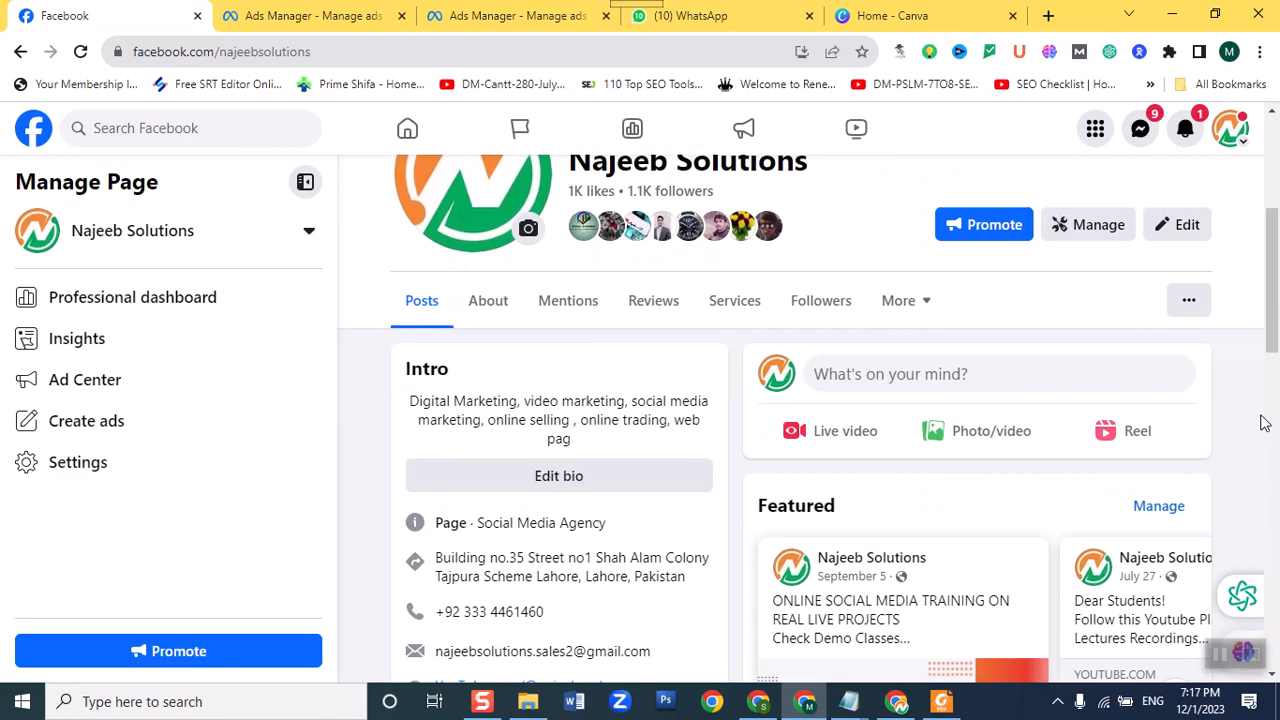
scroll(1264, 422, "down", 5)
scroll(1263, 423, "down", 8)
scroll(1207, 449, "down", 5)
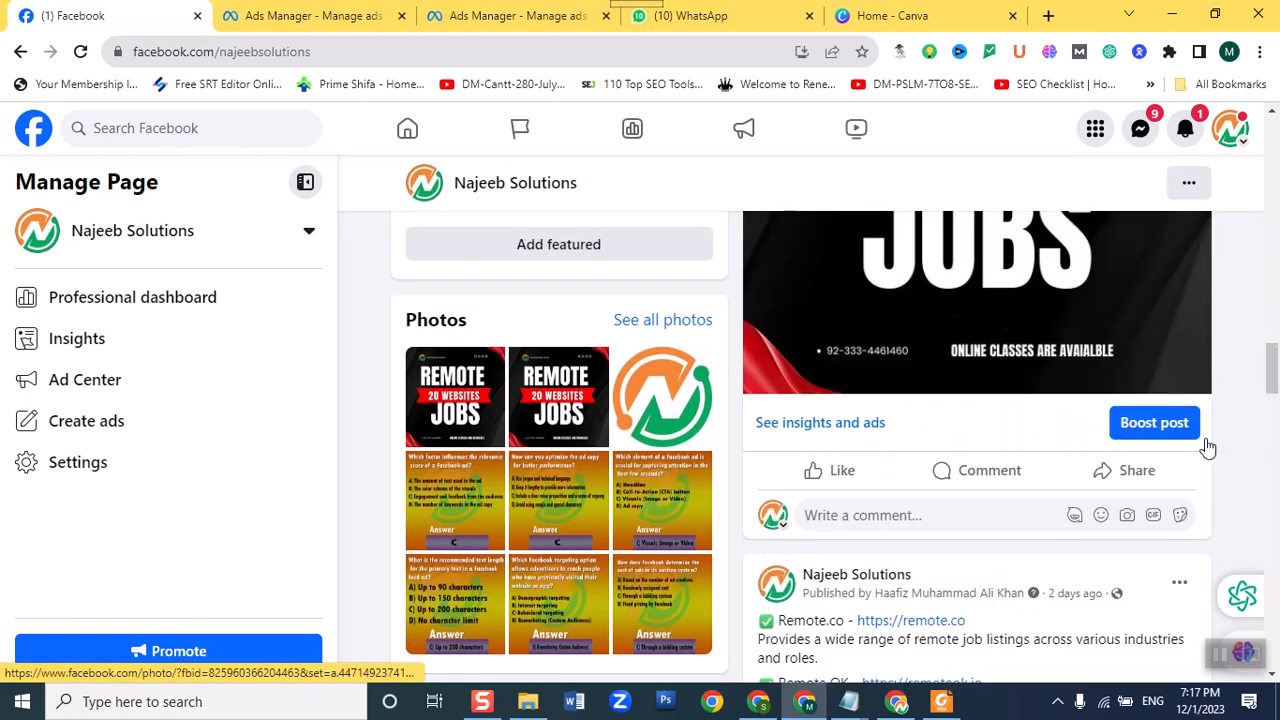
scroll(1205, 480, "down", 3)
scroll(1205, 492, "down", 5)
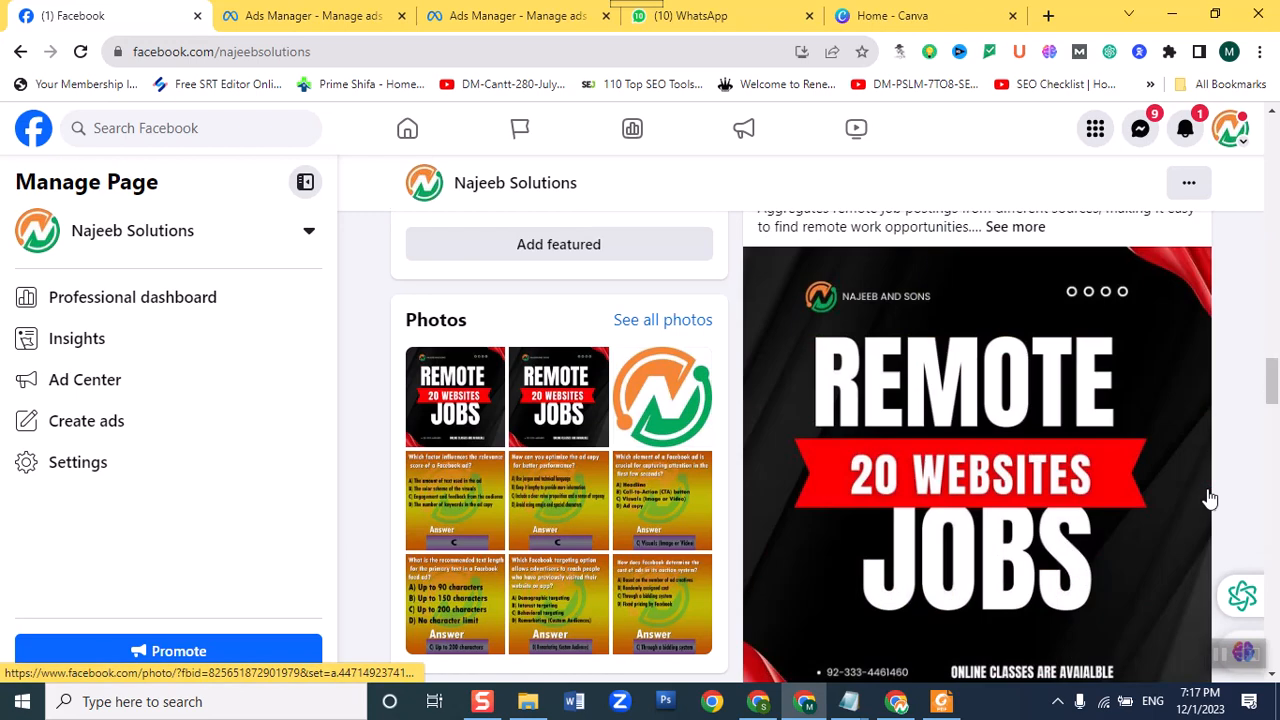
scroll(1212, 497, "down", 8)
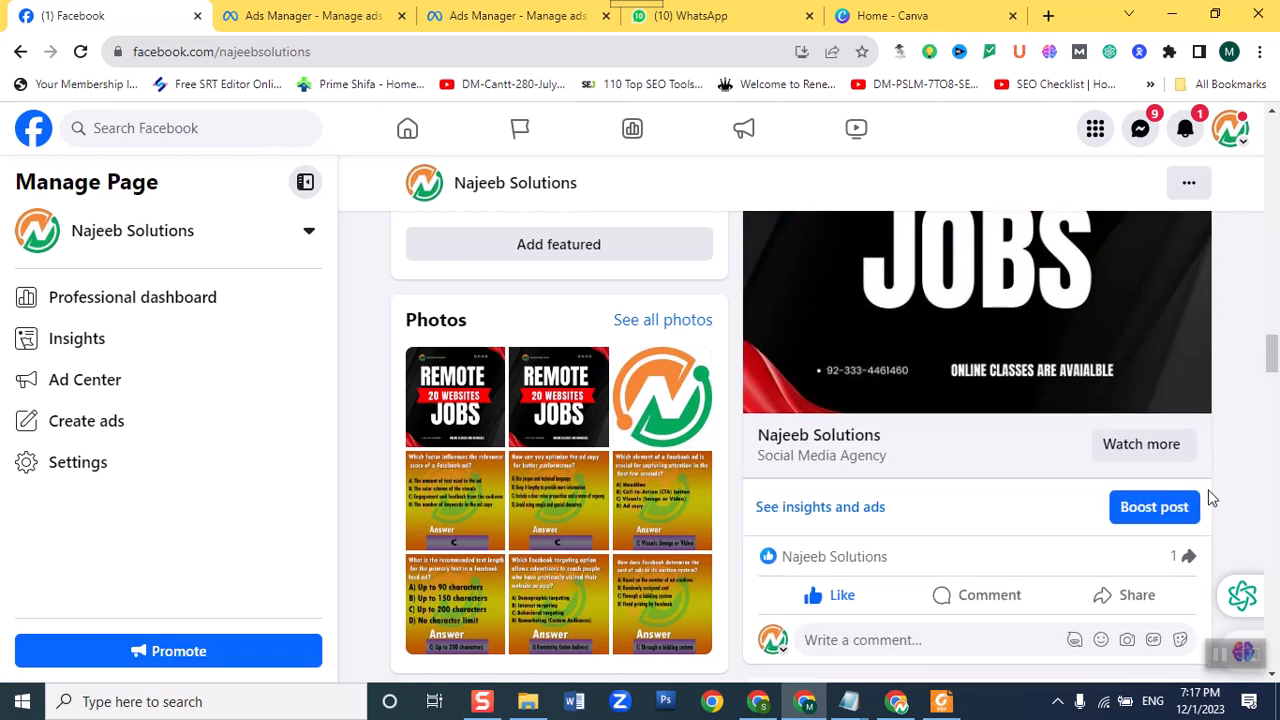
scroll(1208, 495, "down", 8)
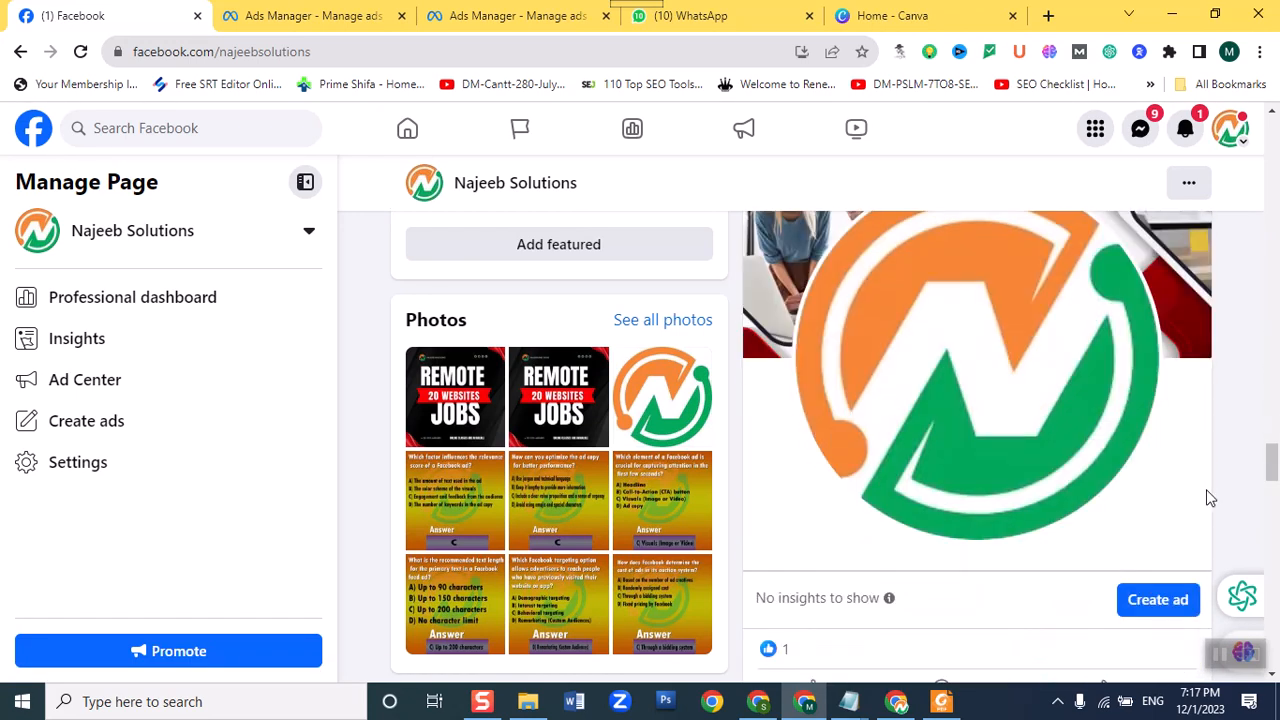
scroll(1205, 503, "down", 10)
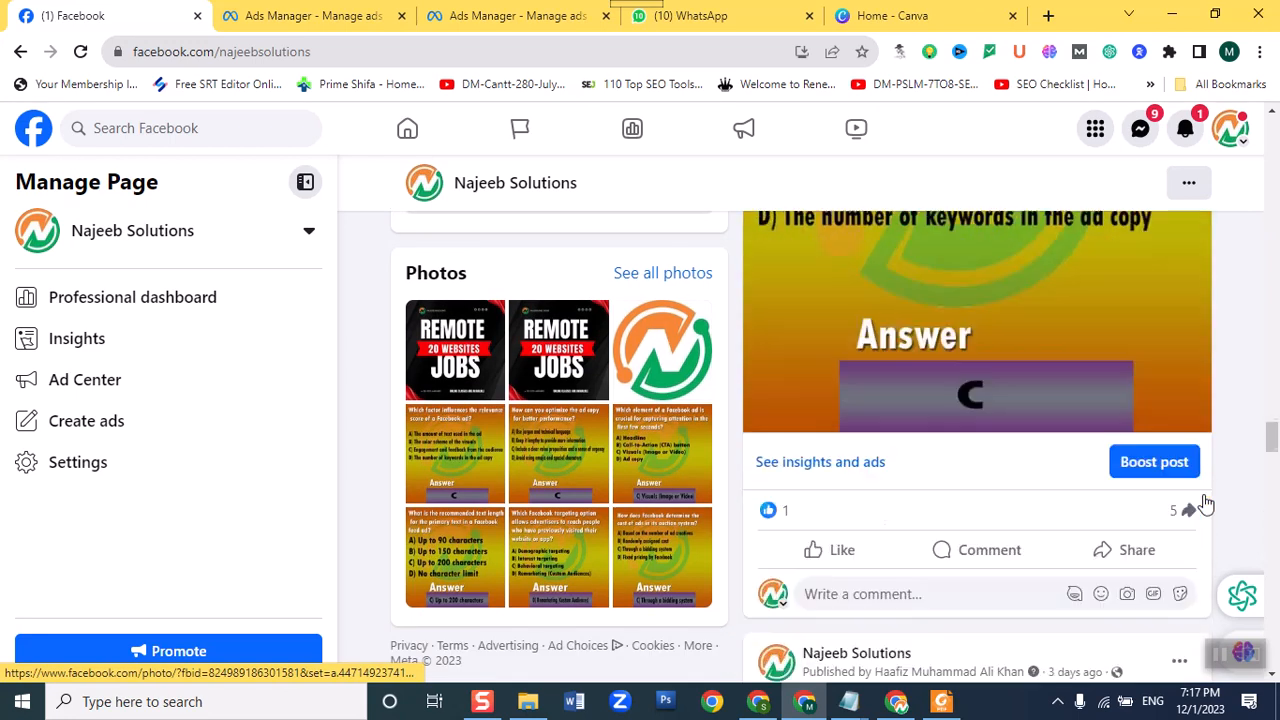
scroll(1203, 494, "down", 5)
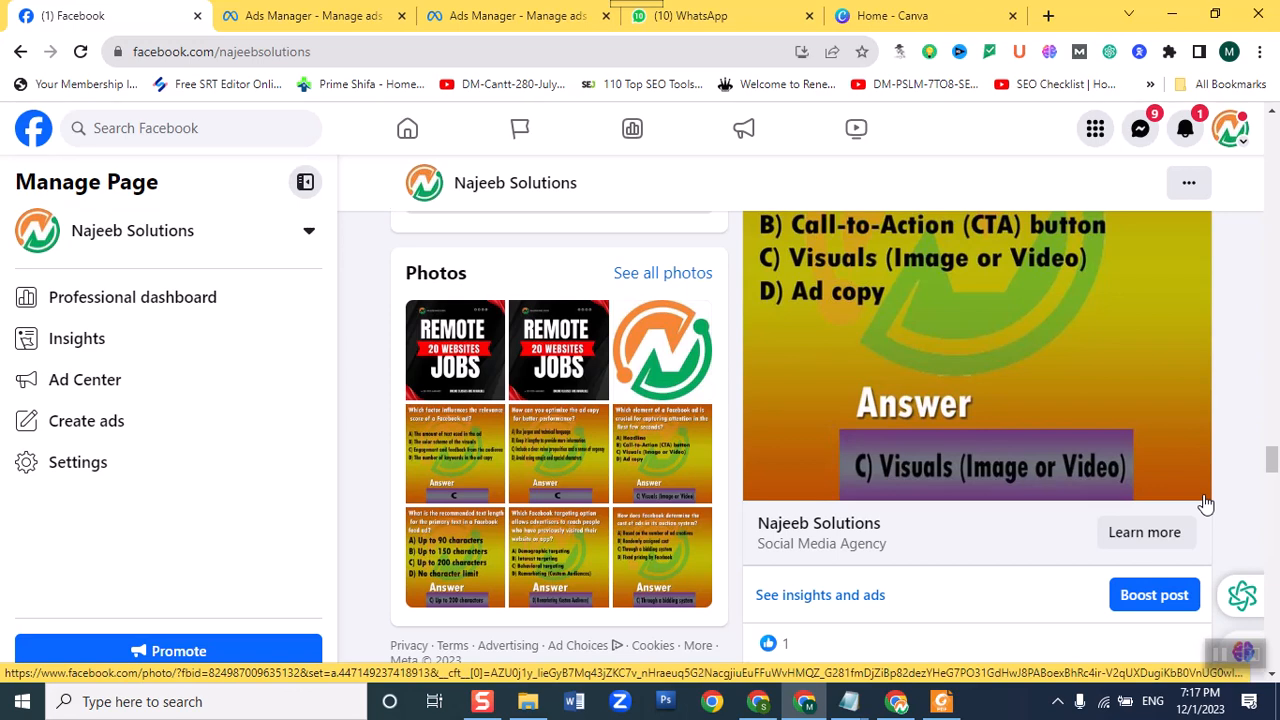
Follow the quiz post's Learn more link to the YouTube channel, then close that page and the first Ads Manager page.
left_click(1160, 532)
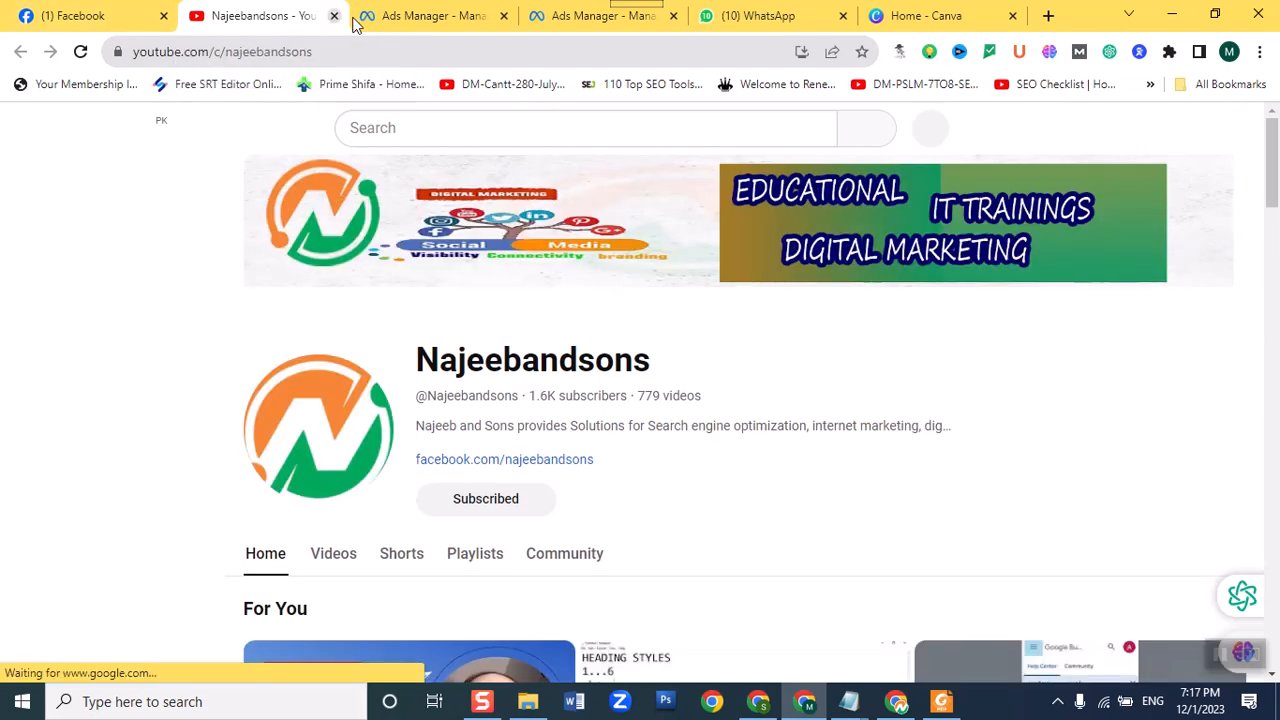
left_click(503, 16)
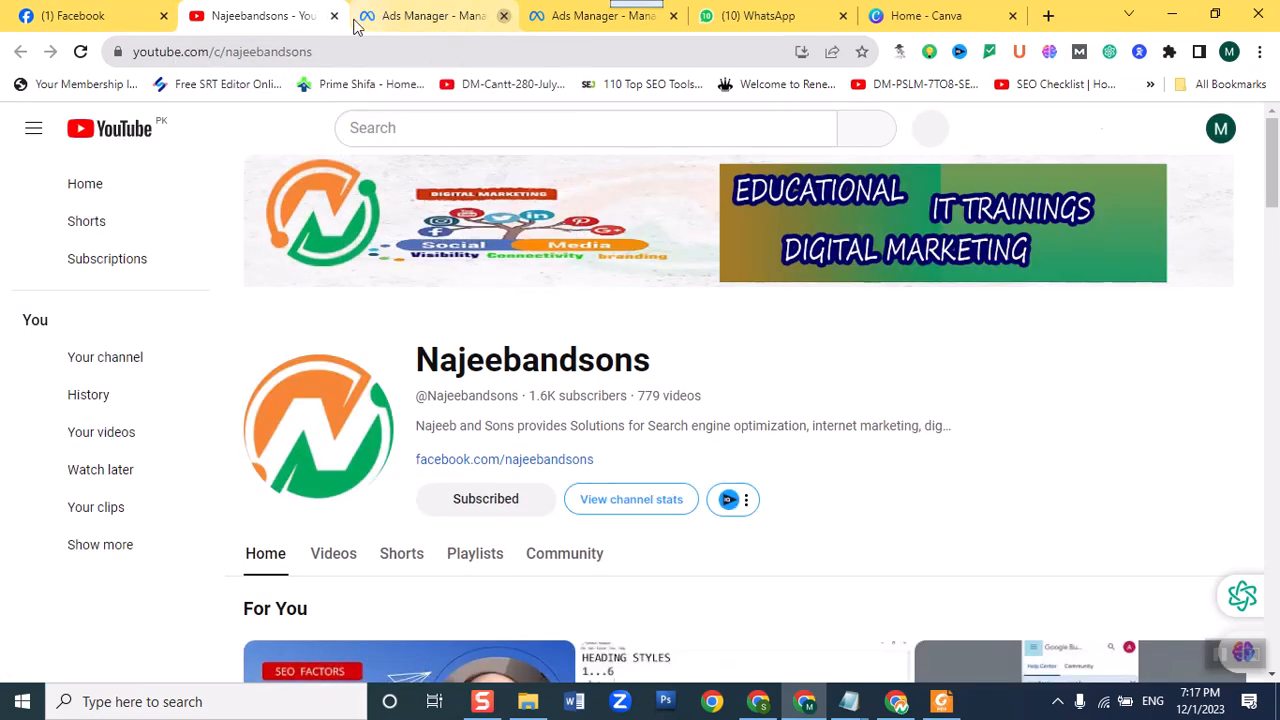
left_click(334, 16)
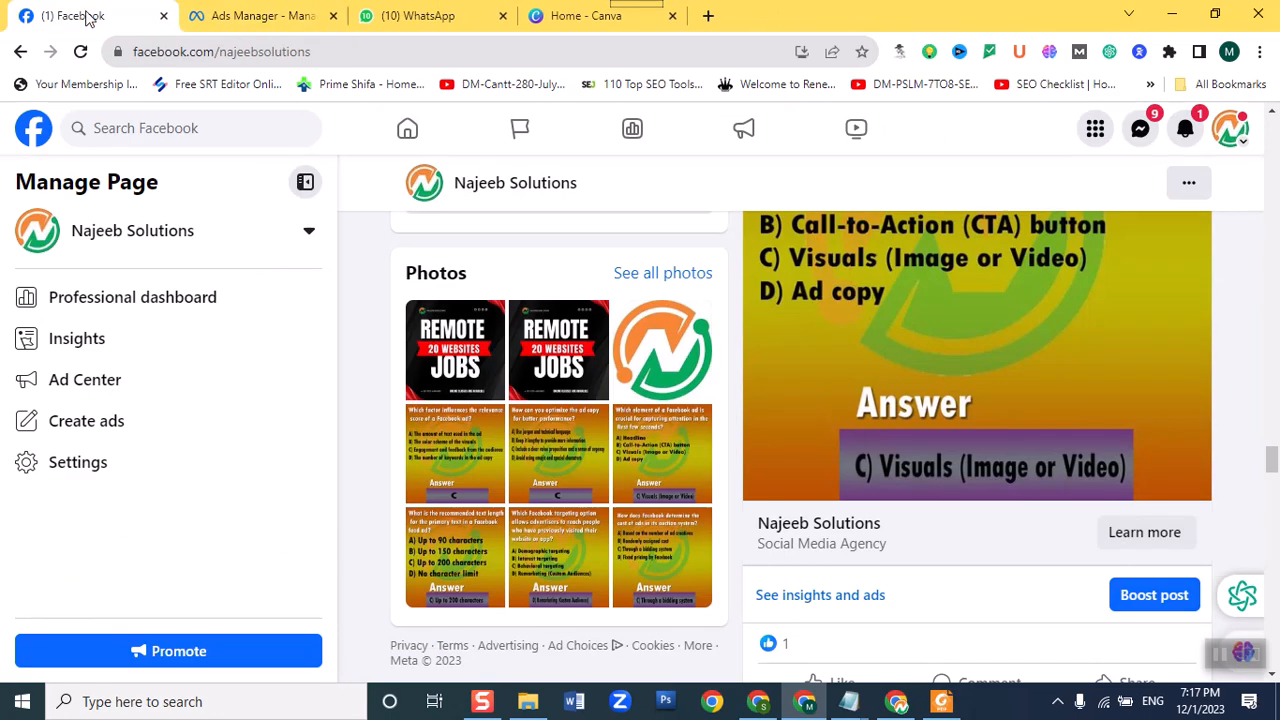
Return to the Facebook home feed, dismiss the WhatsApp ad suggestion and look through the feed's posts.
left_click(407, 130)
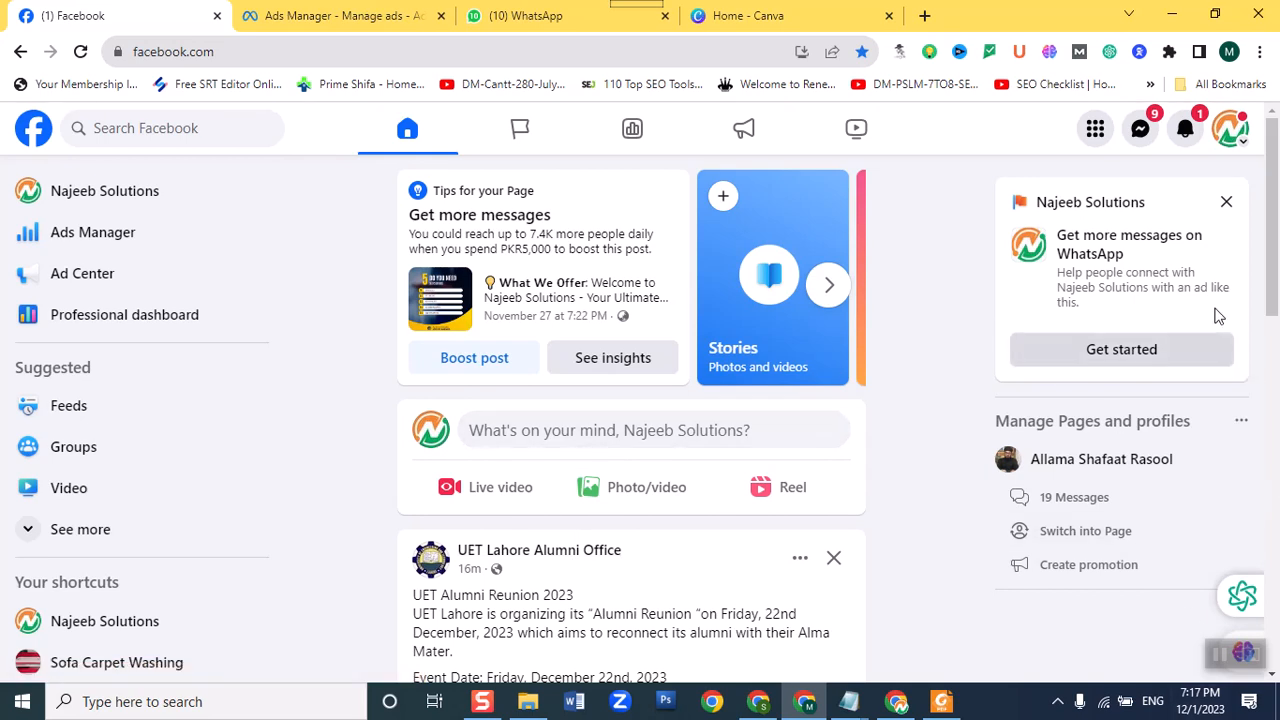
left_click(1227, 203)
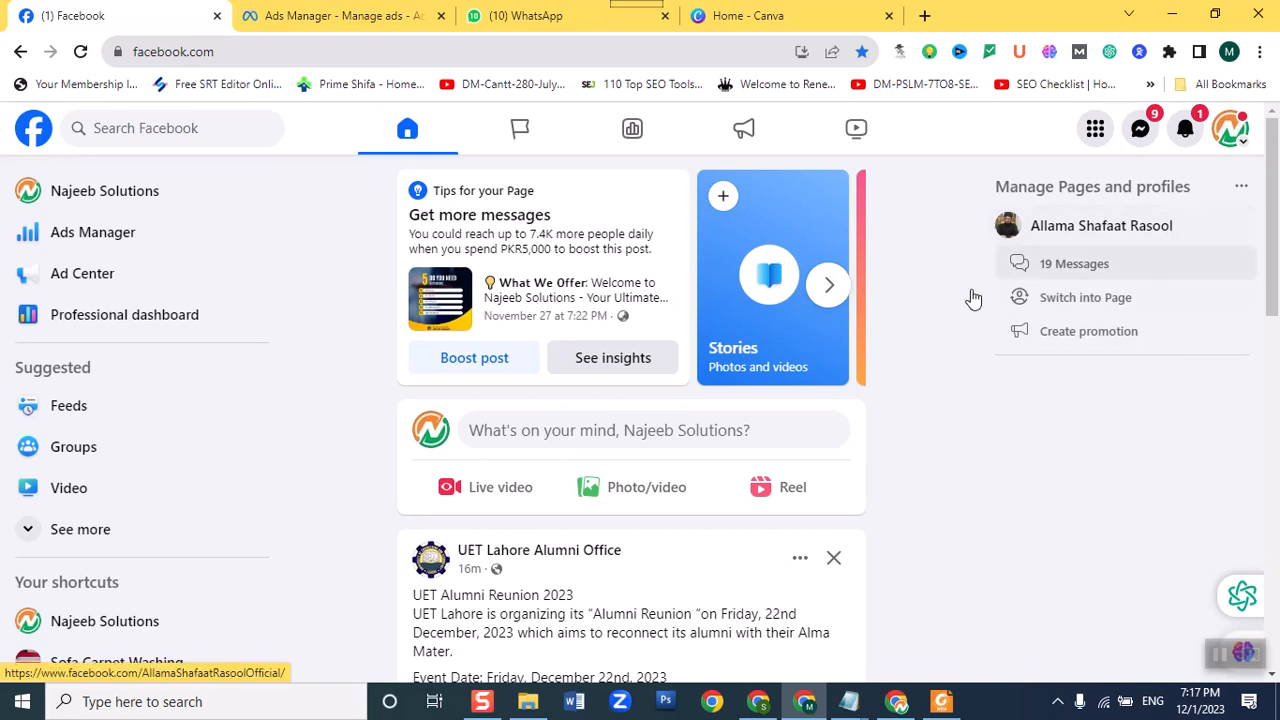
scroll(590, 410, "down", 10)
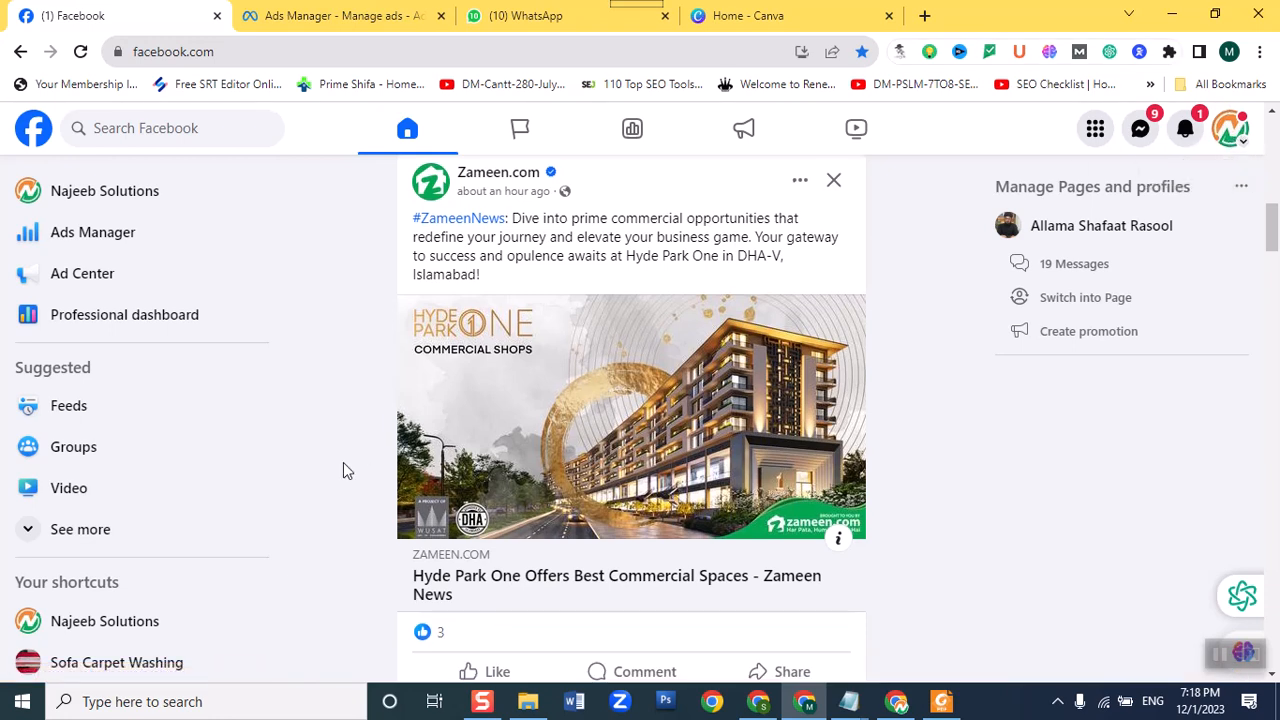
scroll(346, 469, "down", 5)
scroll(497, 467, "down", 10)
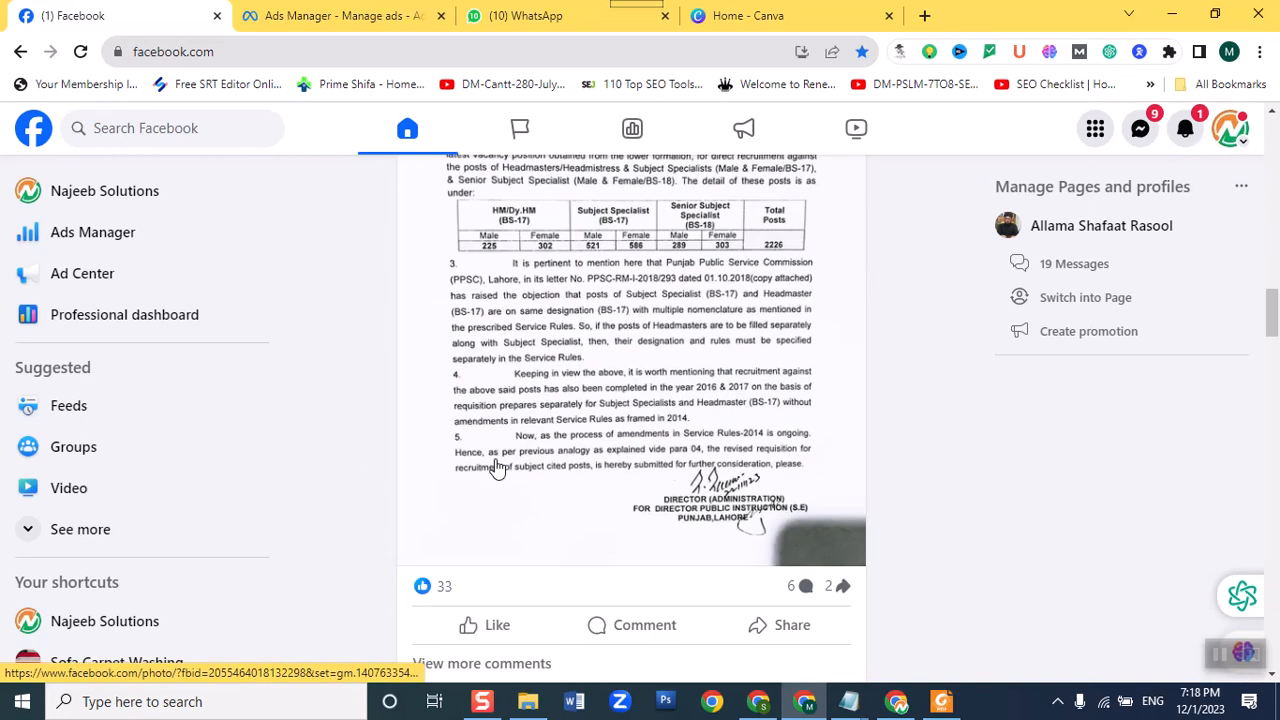
Switch from the Najeeb Solutions Page to the personal profile and look through its home feed.
left_click(1230, 128)
left_click(1068, 256)
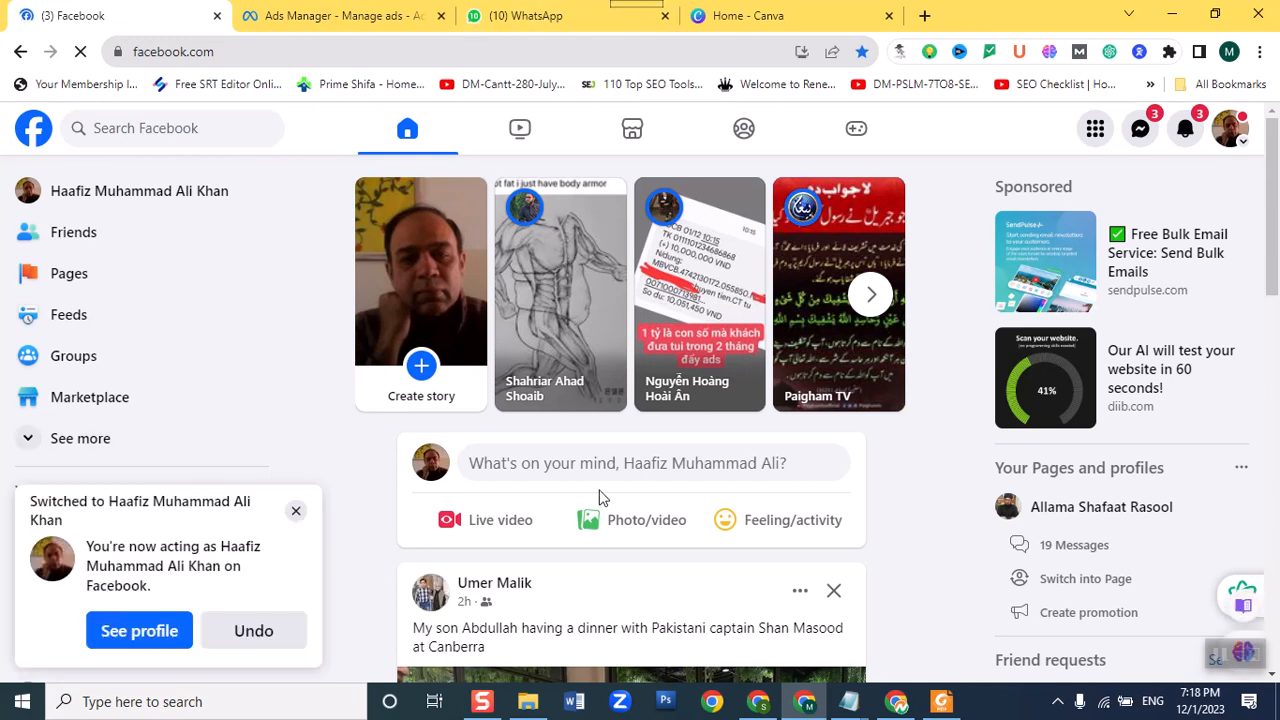
scroll(600, 497, "down", 8)
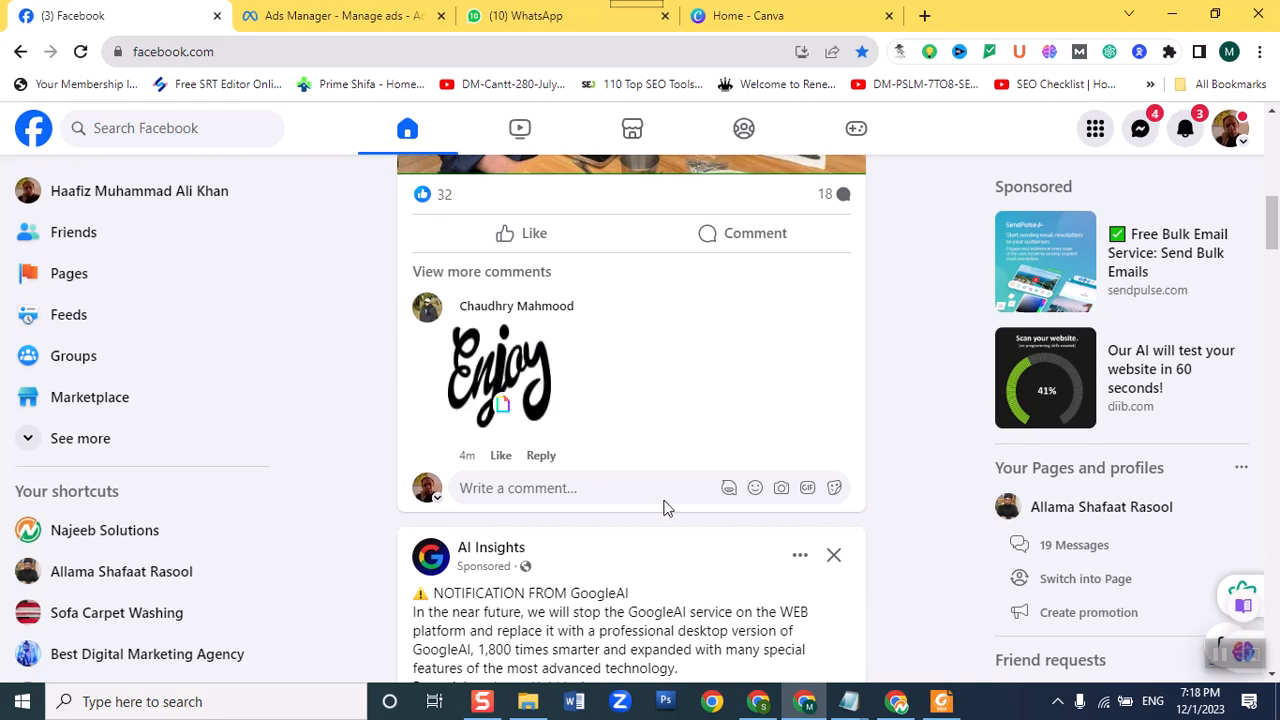
Look further through the personal profile's home feed for sponsored posts, returning to the Google AI ad.
scroll(665, 508, "down", 5)
scroll(655, 487, "down", 5)
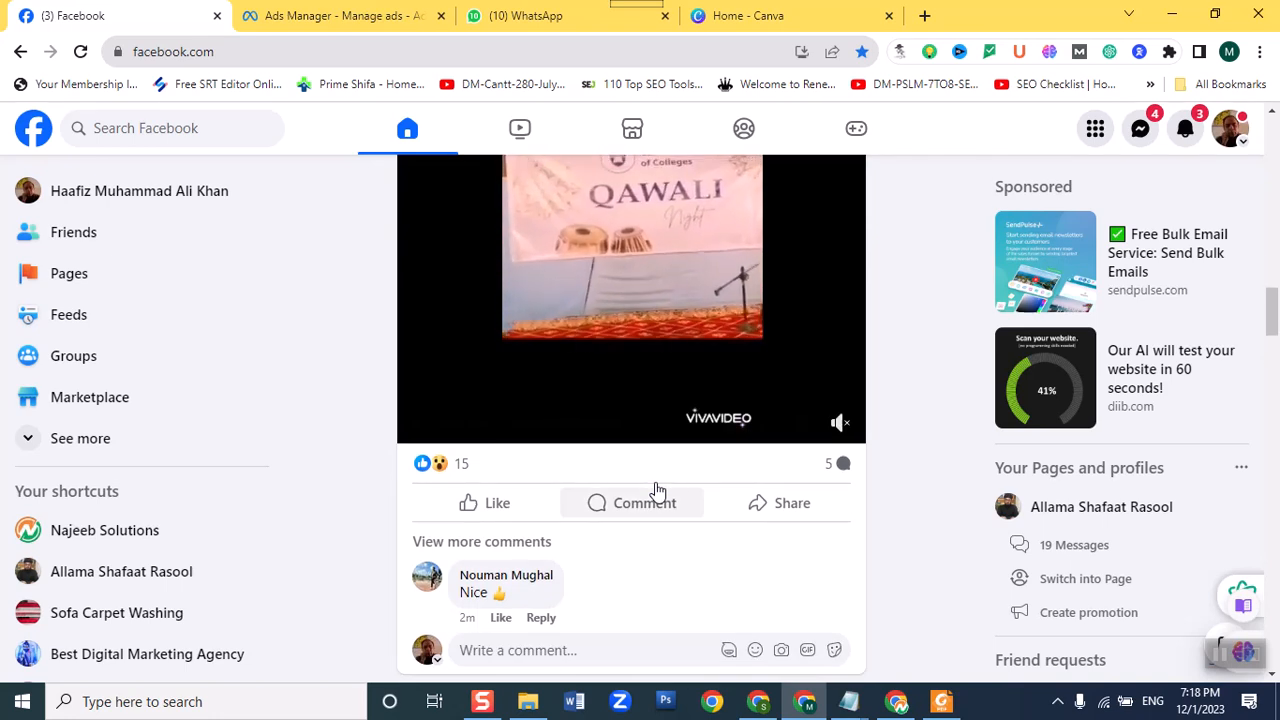
scroll(655, 490, "down", 8)
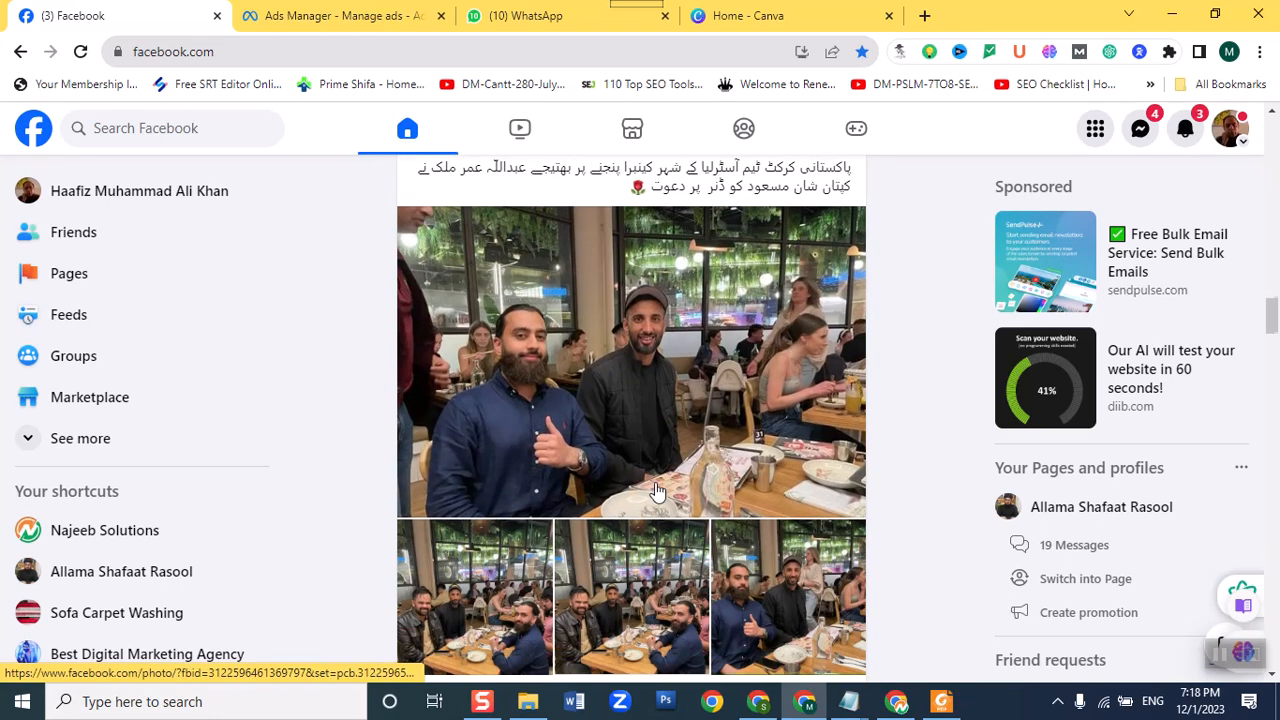
scroll(655, 489, "up", 9)
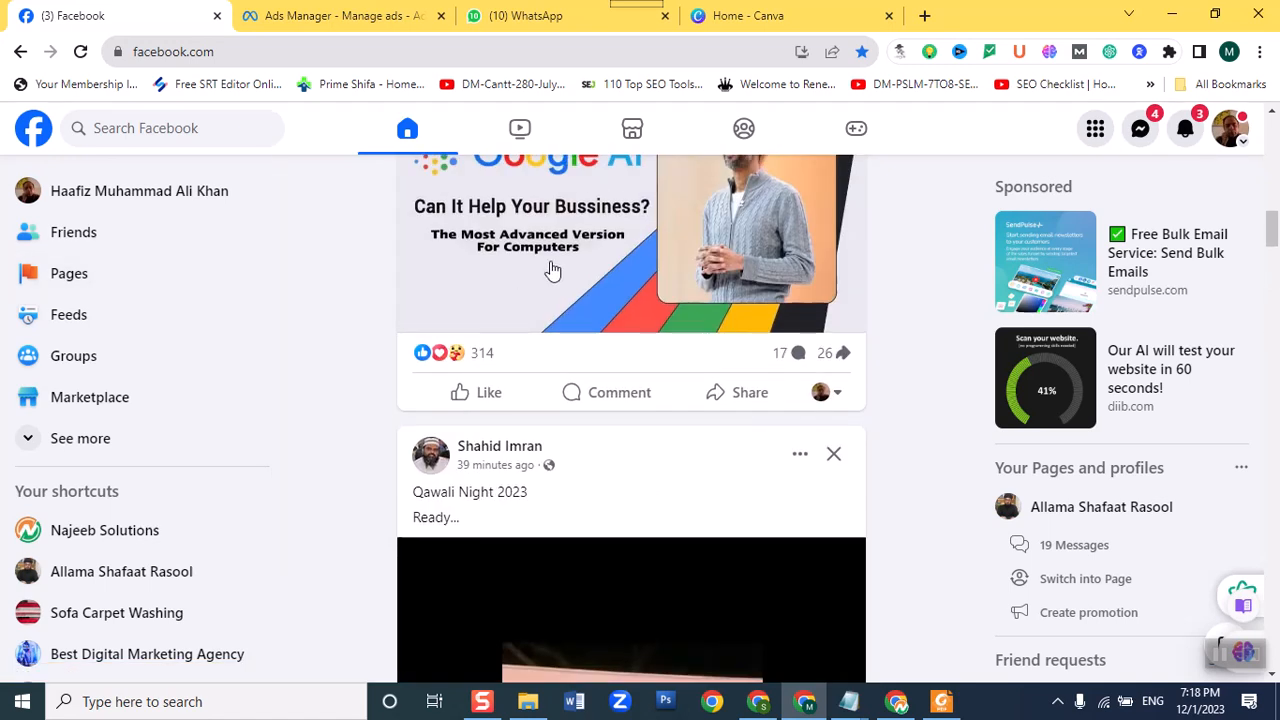
Switch from the personal profile to the other managed Page besides Najeeb Solutions and look through its home feed for ads.
left_click(1229, 135)
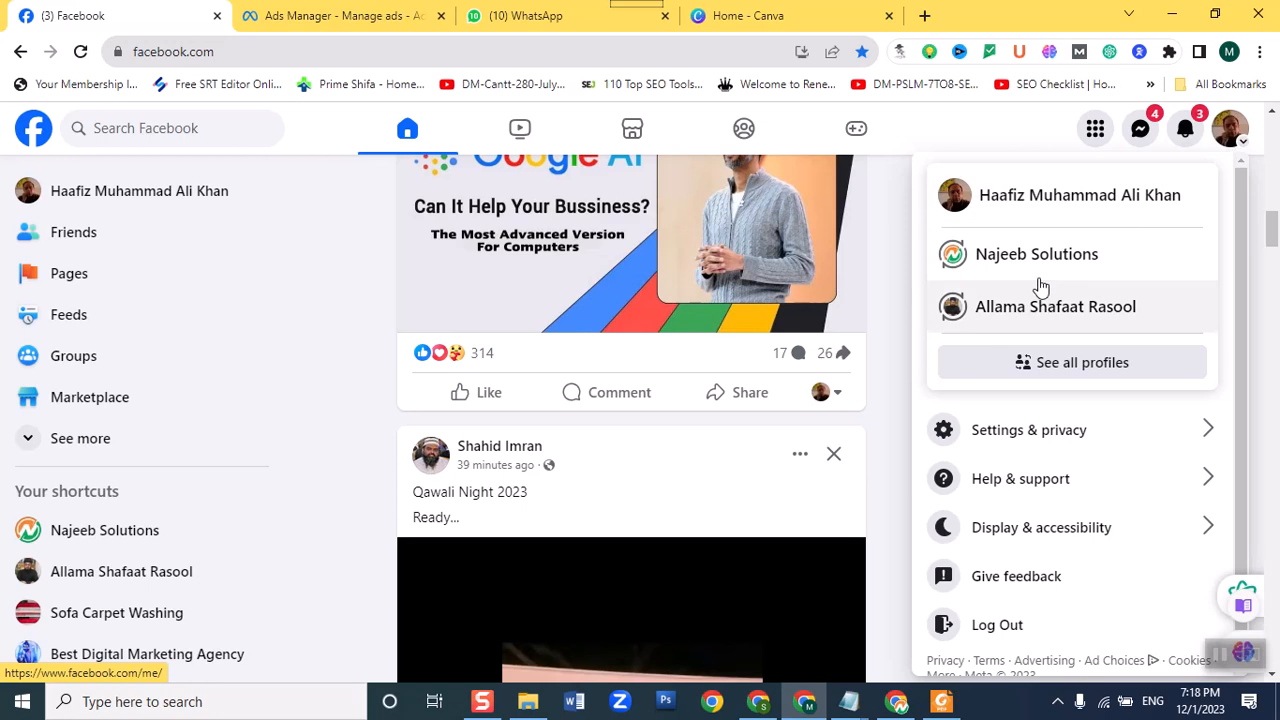
left_click(1045, 318)
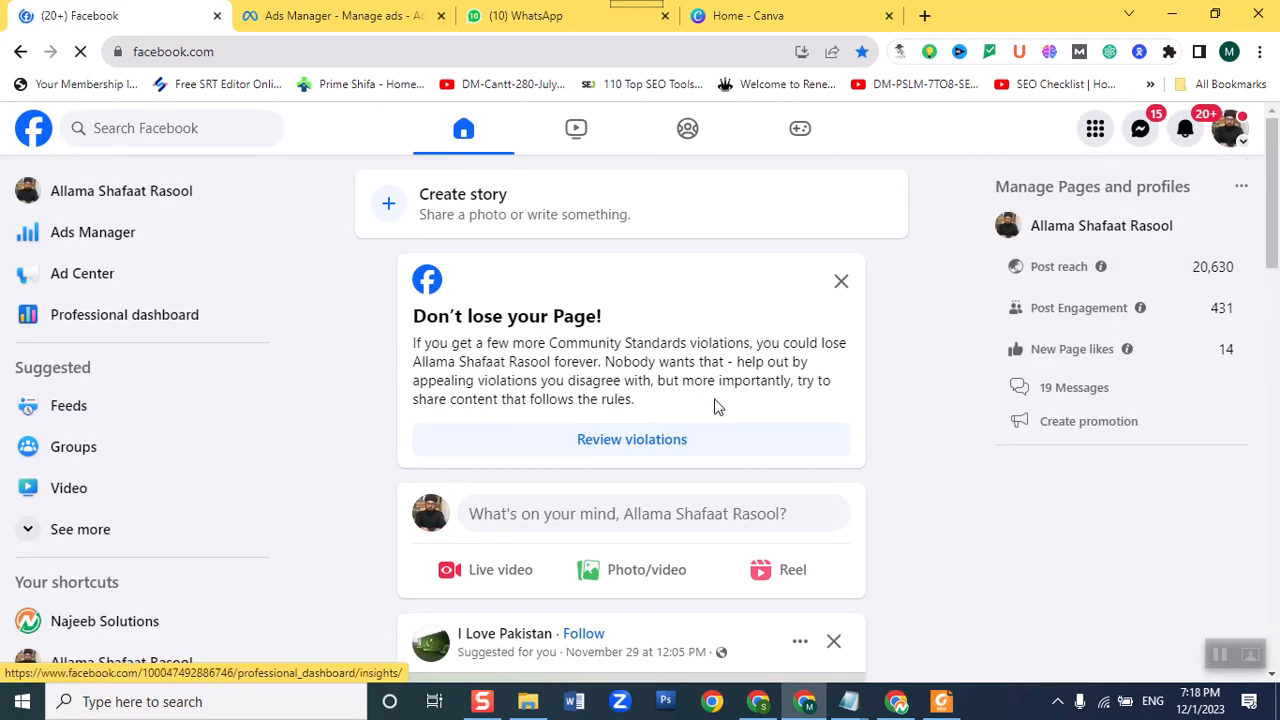
scroll(697, 399, "down", 6)
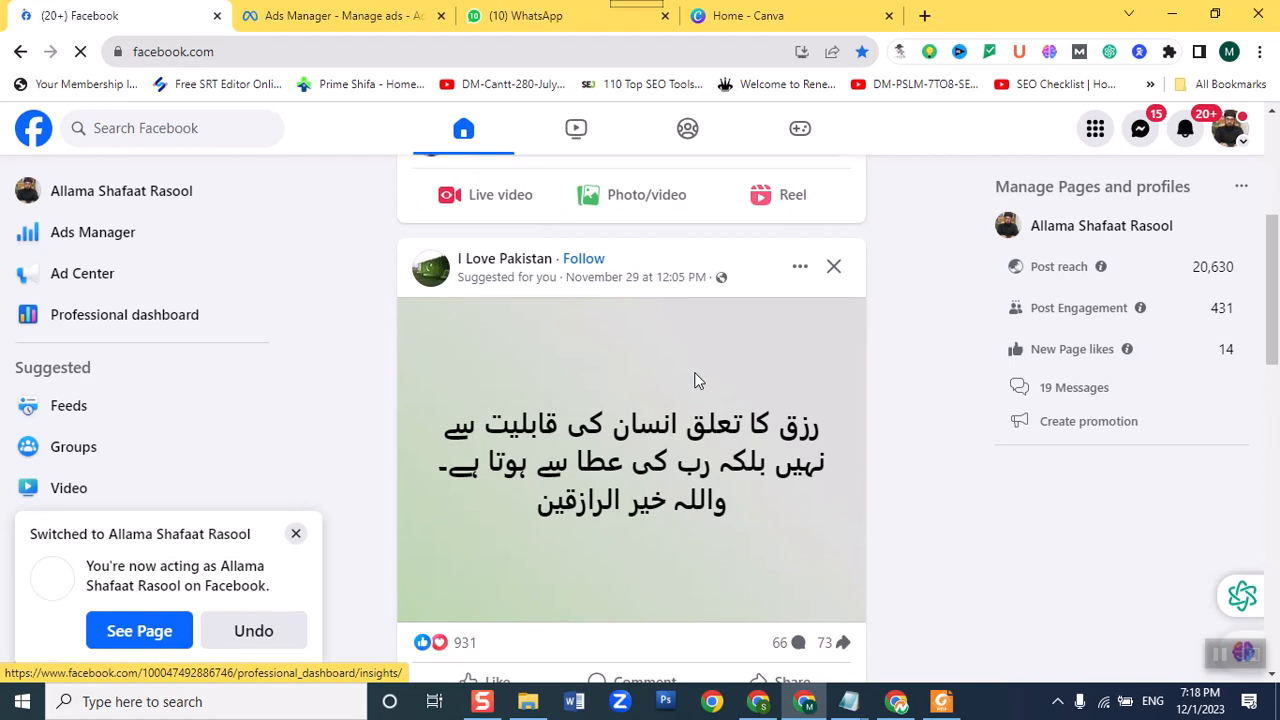
scroll(695, 375, "up", 8)
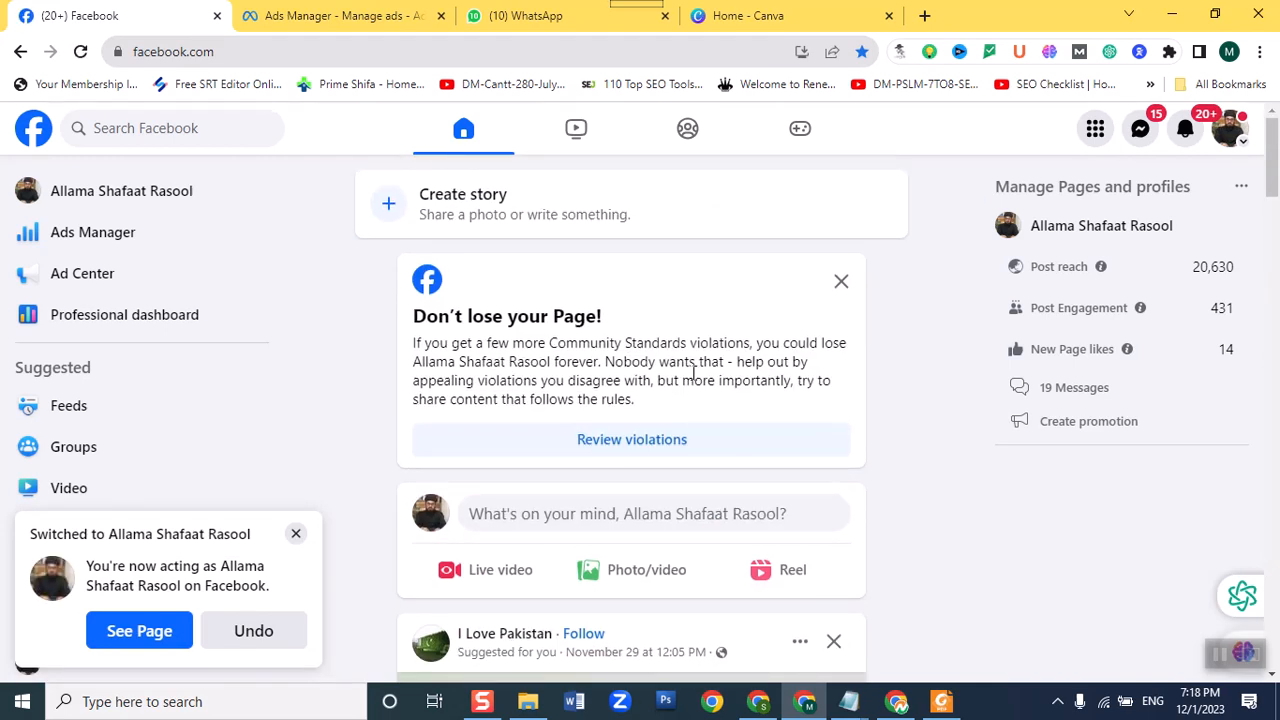
scroll(630, 440, "down", 5)
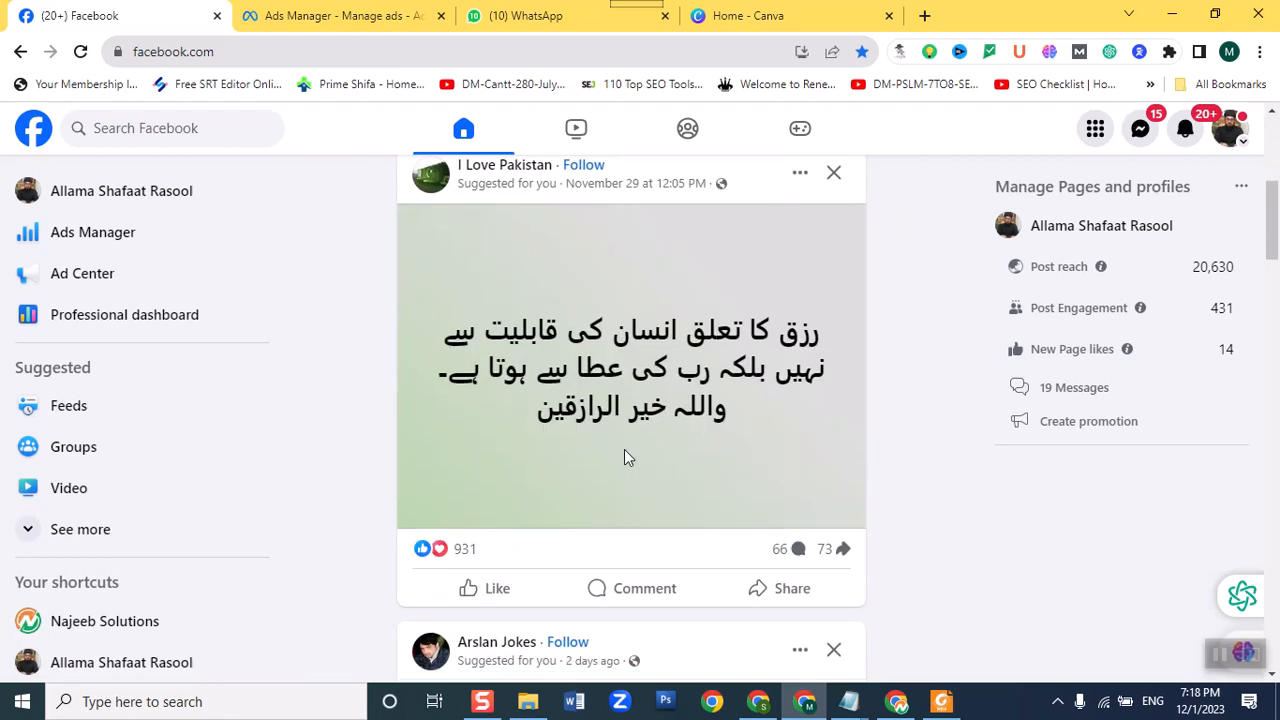
scroll(624, 449, "down", 15)
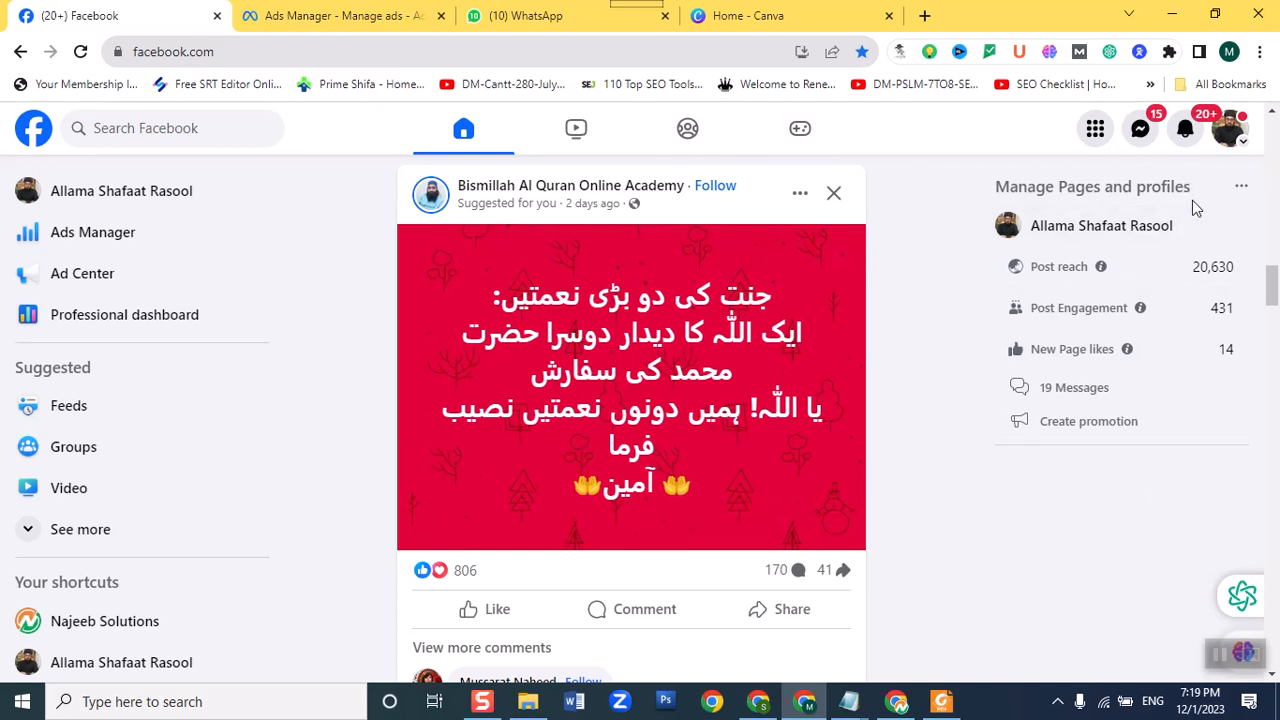
Switch back to the personal profile and look through its feed for the sponsored Privyr post with its call-to-action button.
left_click(1228, 132)
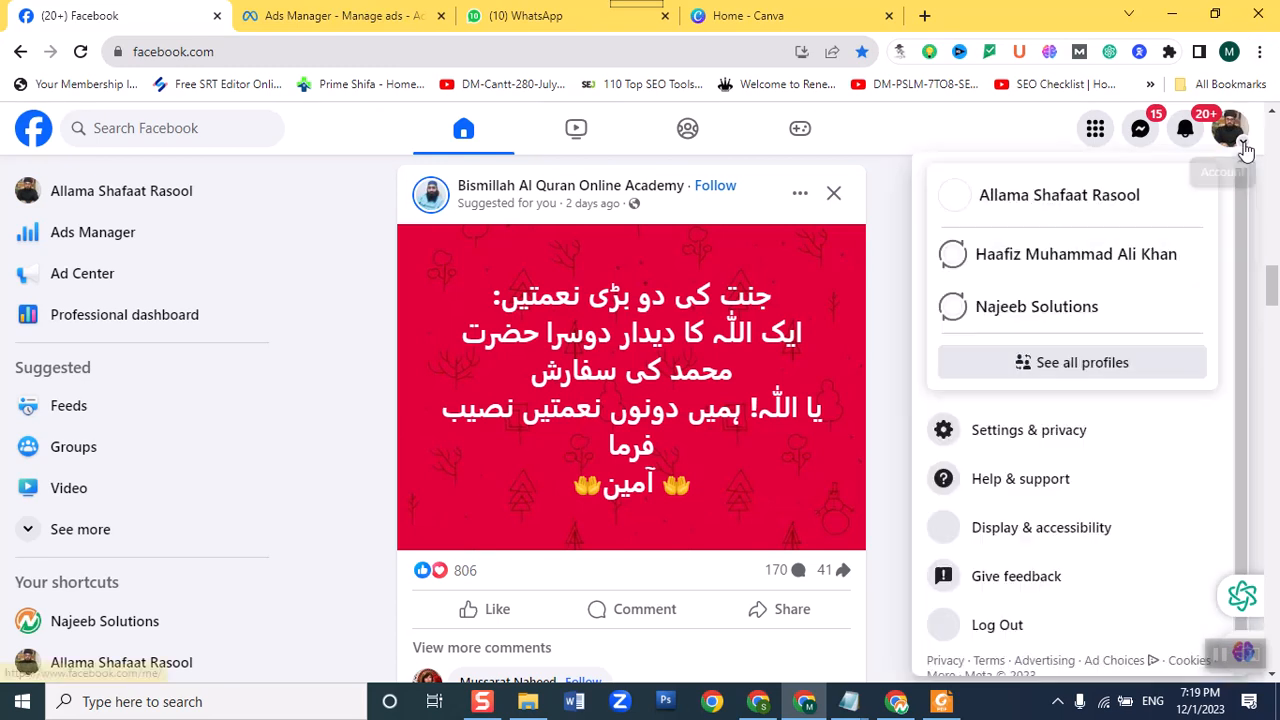
left_click(1020, 258)
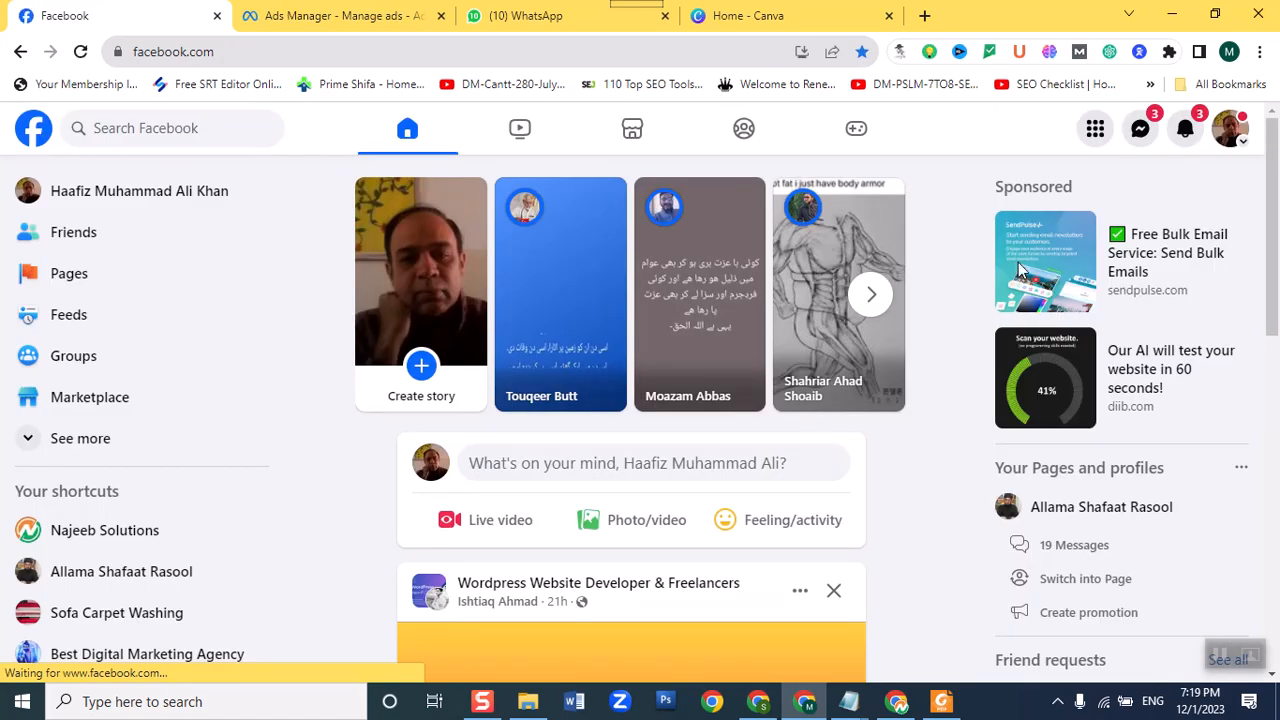
scroll(625, 505, "down", 5)
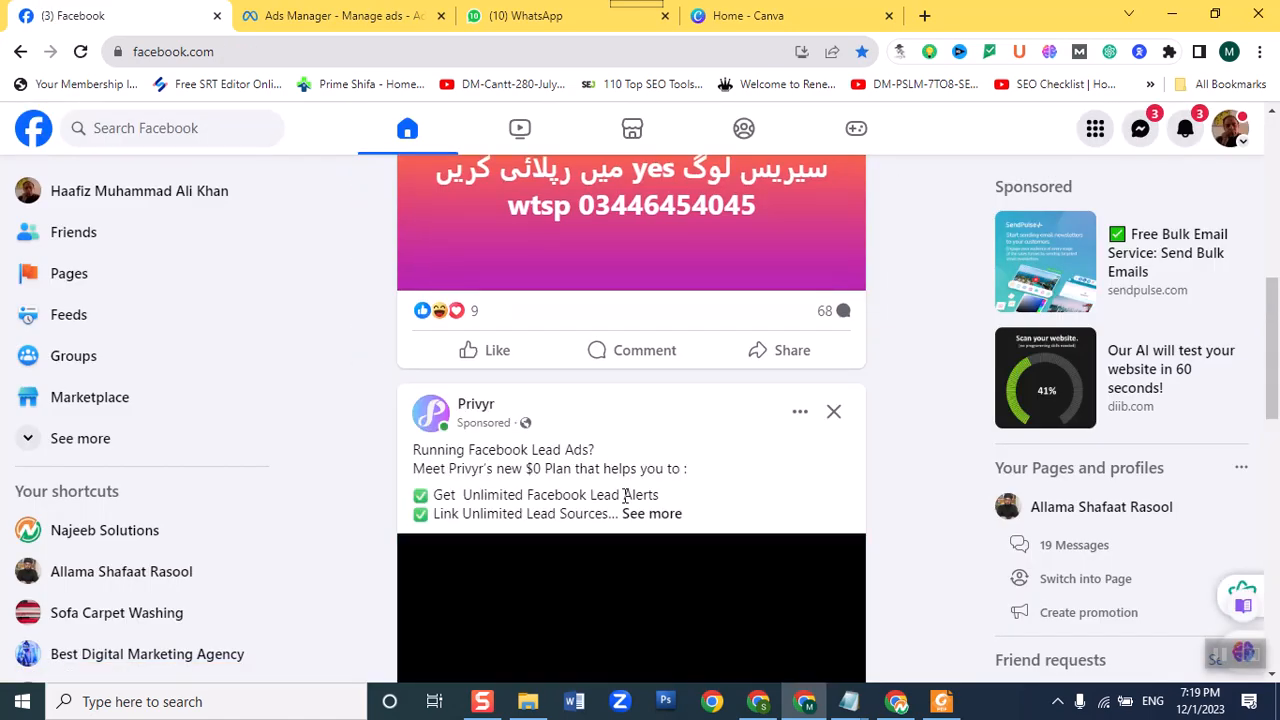
scroll(620, 500, "down", 6)
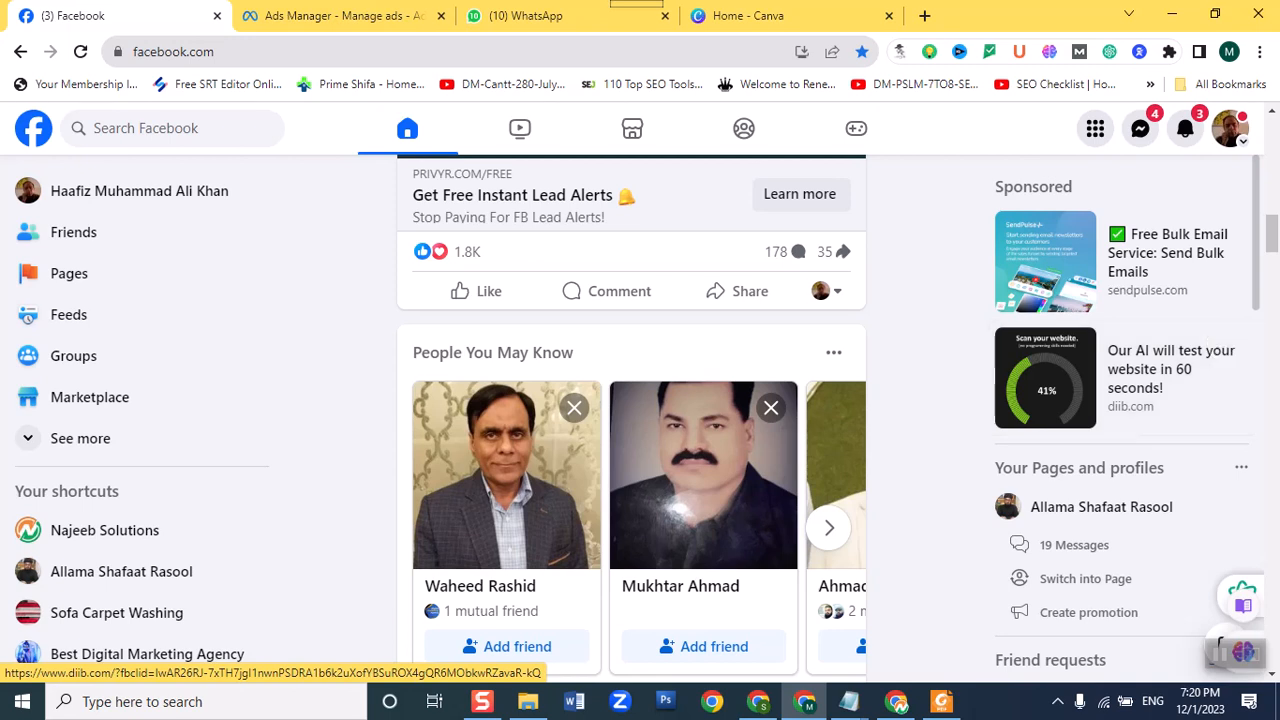
Follow the sponsored SendPulse bulk email ad to its website, then return to Facebook and look at the Privyr ad again.
left_click(1157, 281)
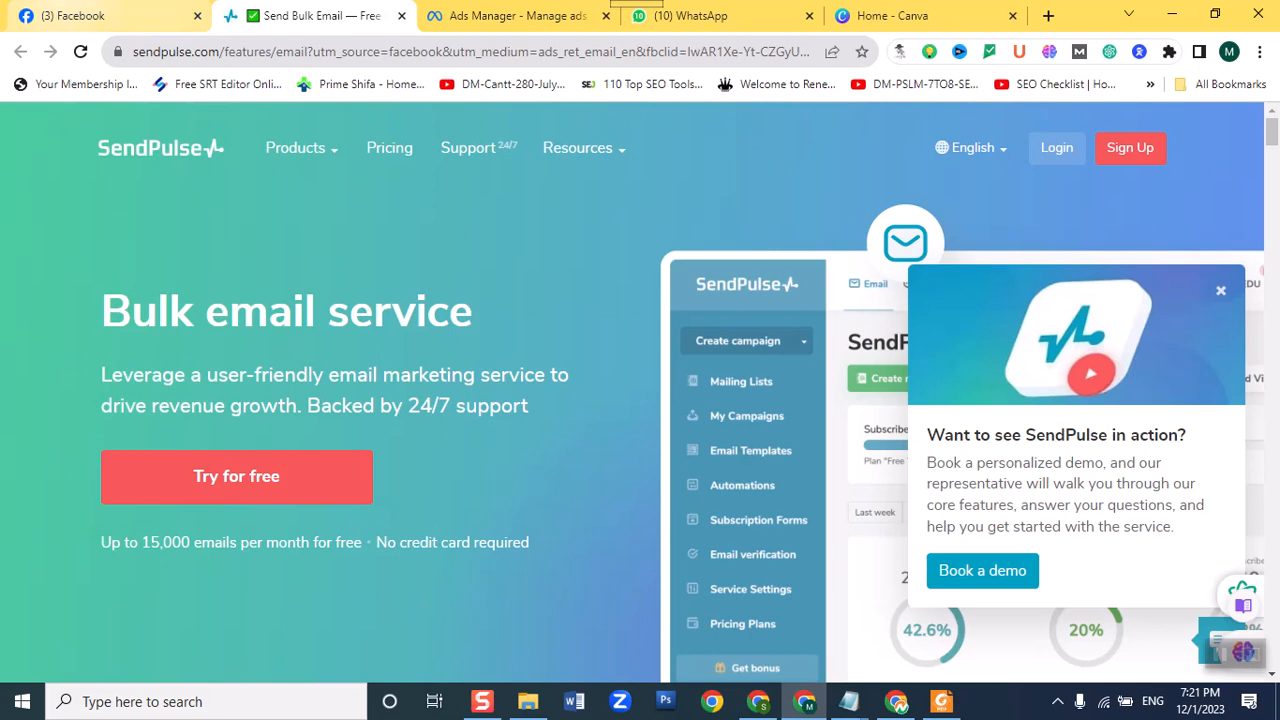
left_click(72, 15)
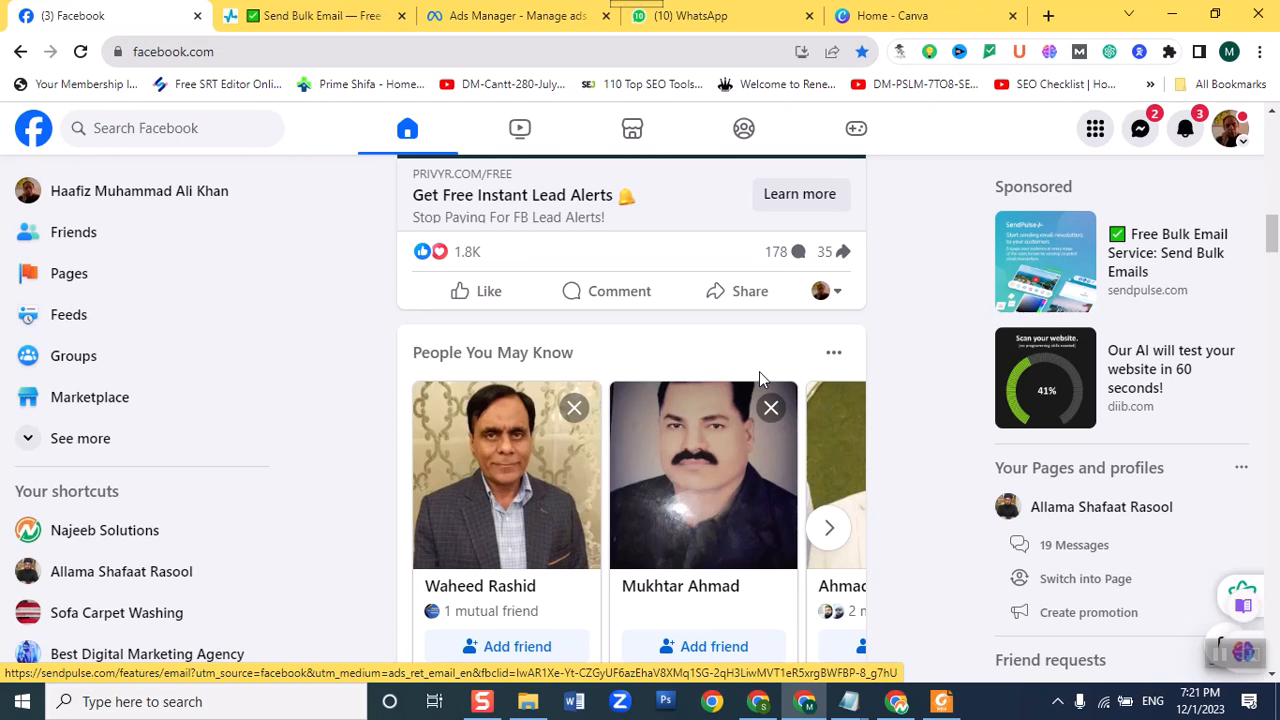
scroll(891, 364, "down", 2)
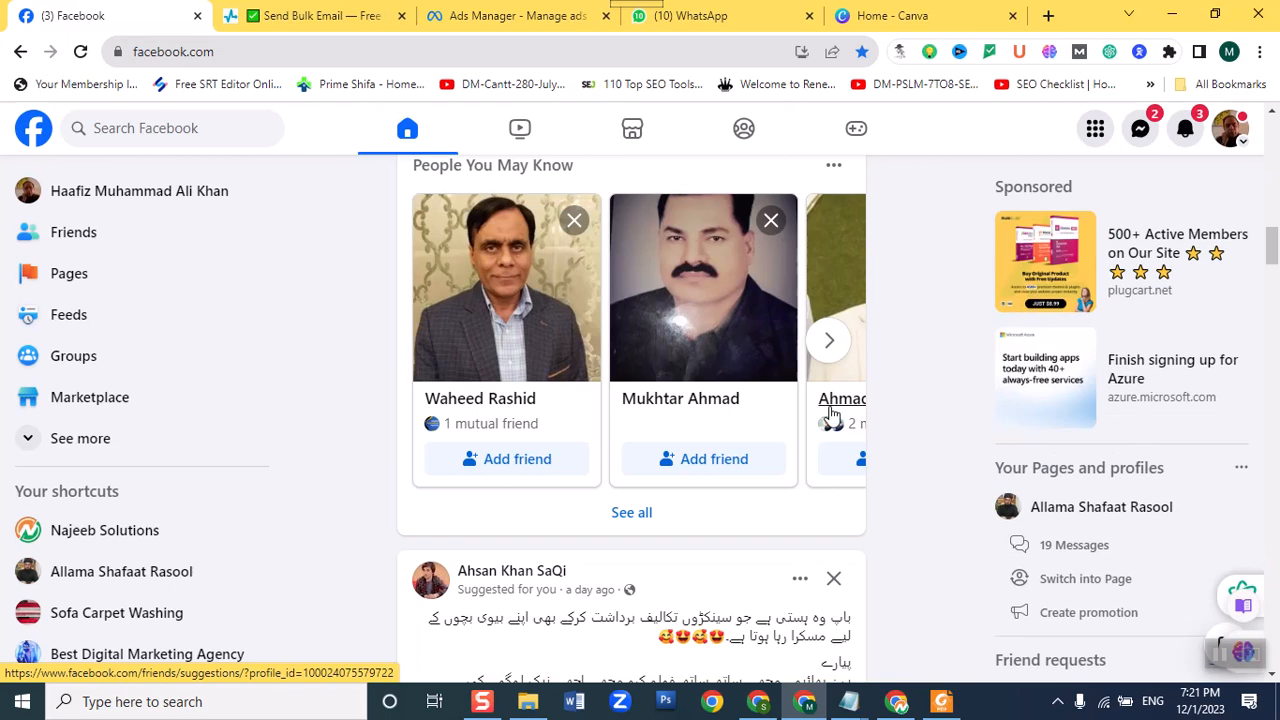
scroll(831, 410, "up", 5)
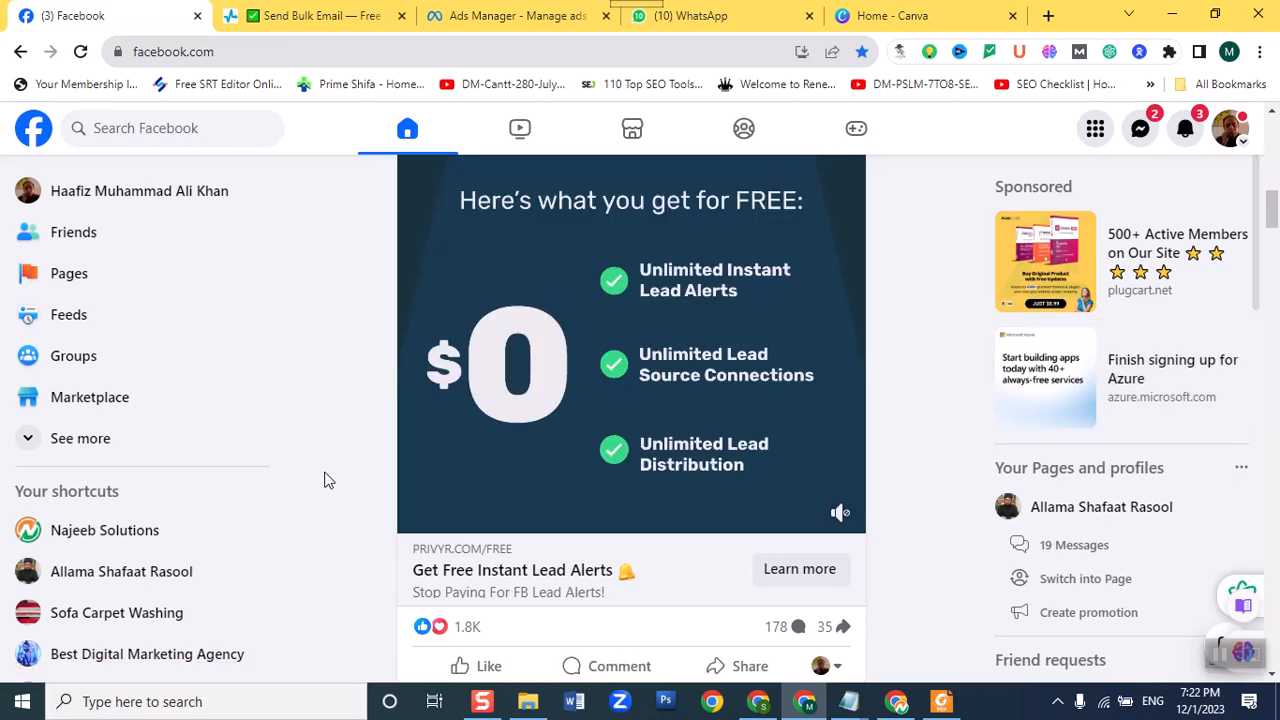
Open the Najeeb Solutions Page's Ad Center and go from there to Ads Manager.
left_click(118, 535)
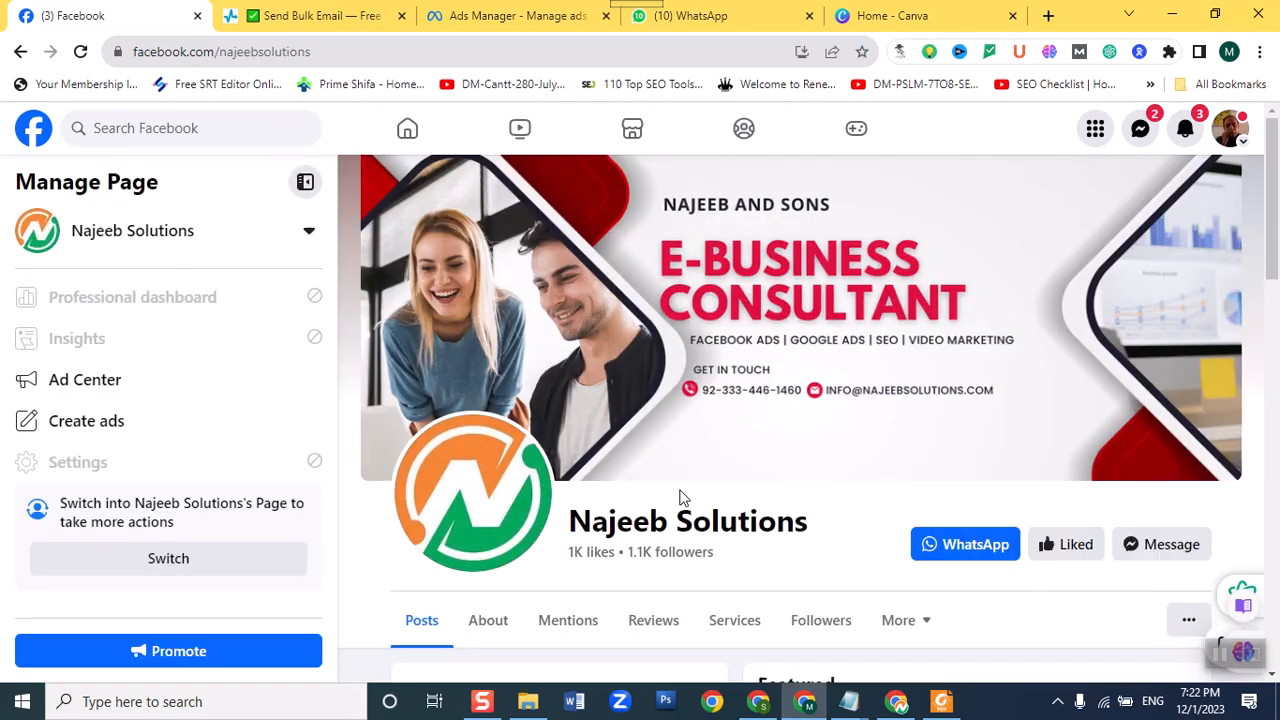
left_click(111, 393)
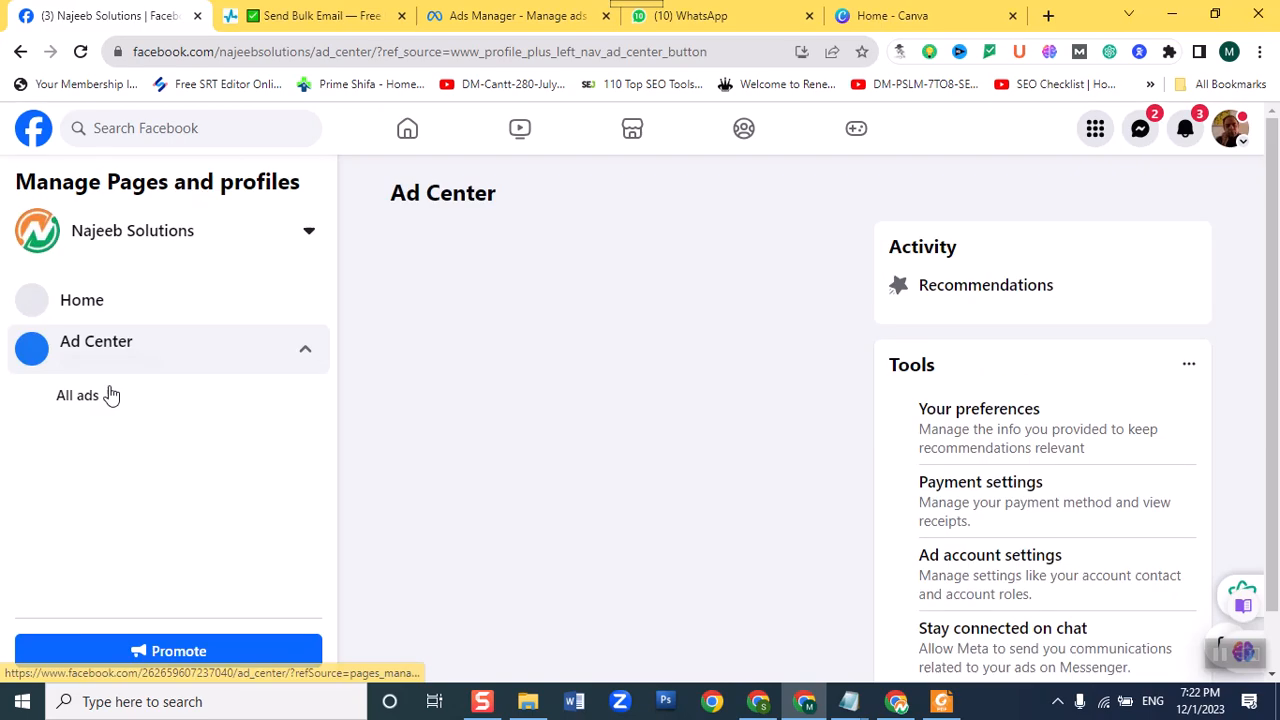
scroll(374, 434, "down", 6)
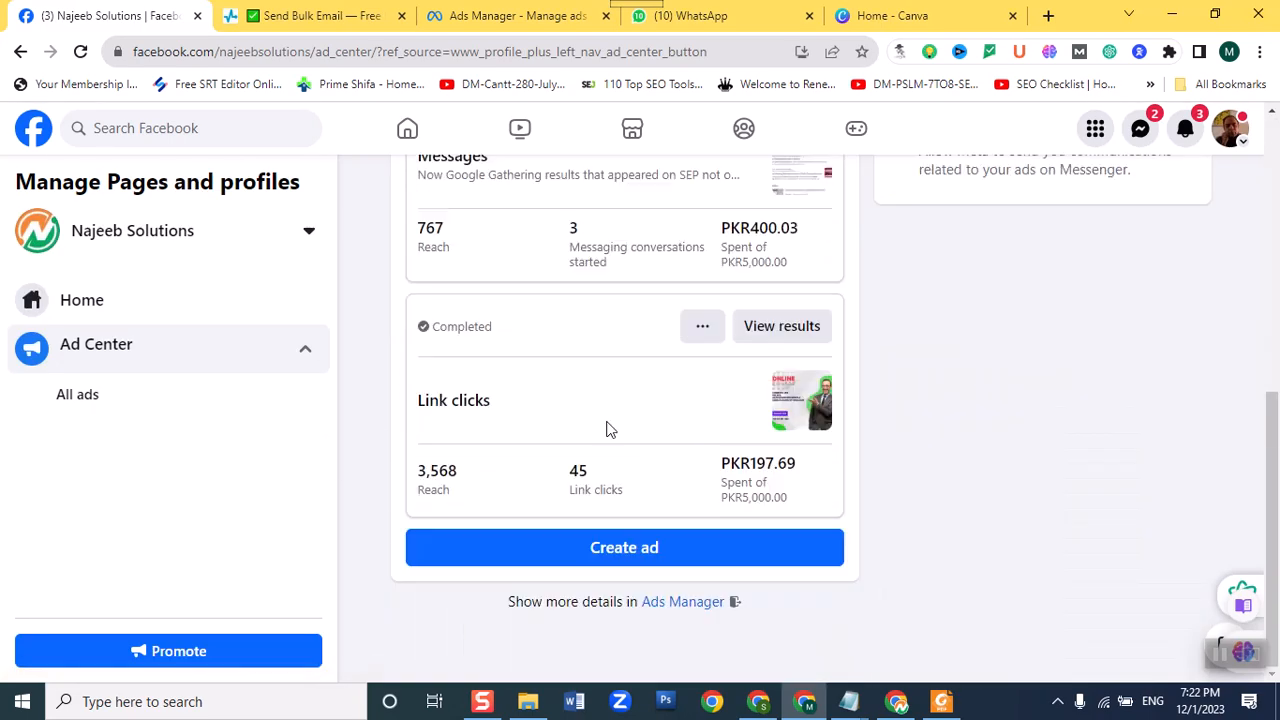
left_click(691, 609)
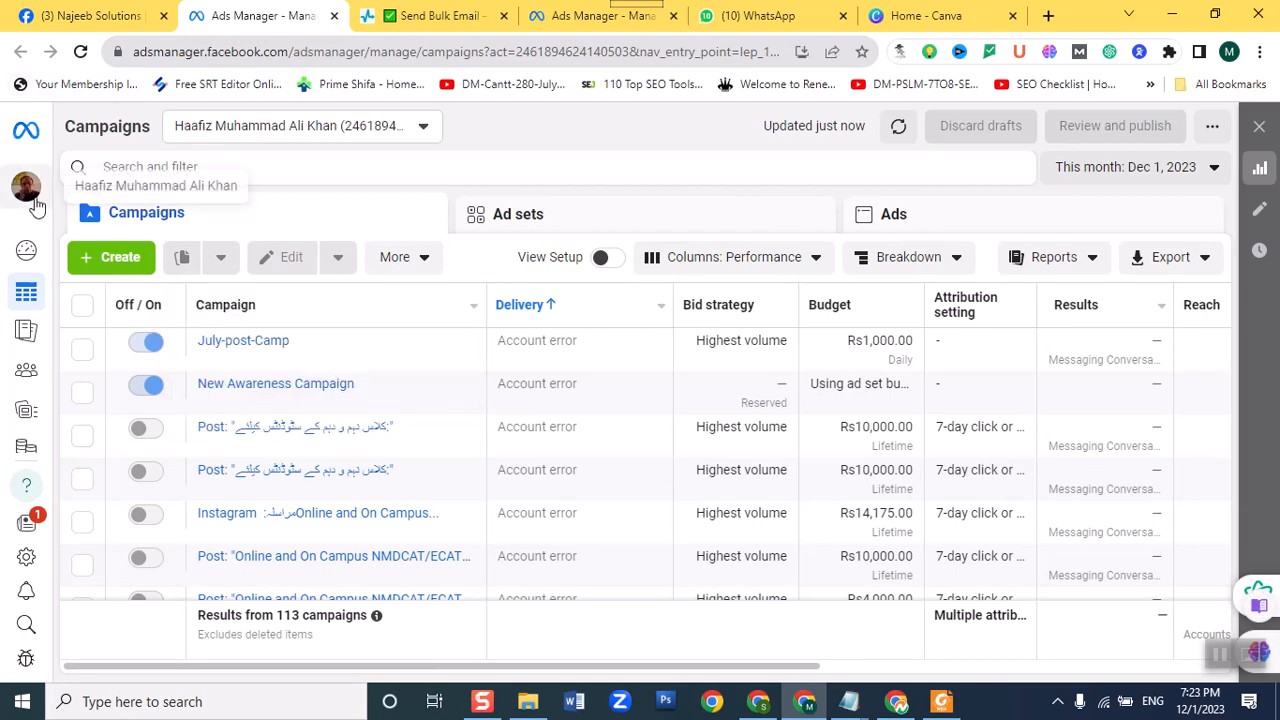
Check which business and personal accounts the Ads Manager account switcher offers, leaving the current account selected.
left_click(31, 195)
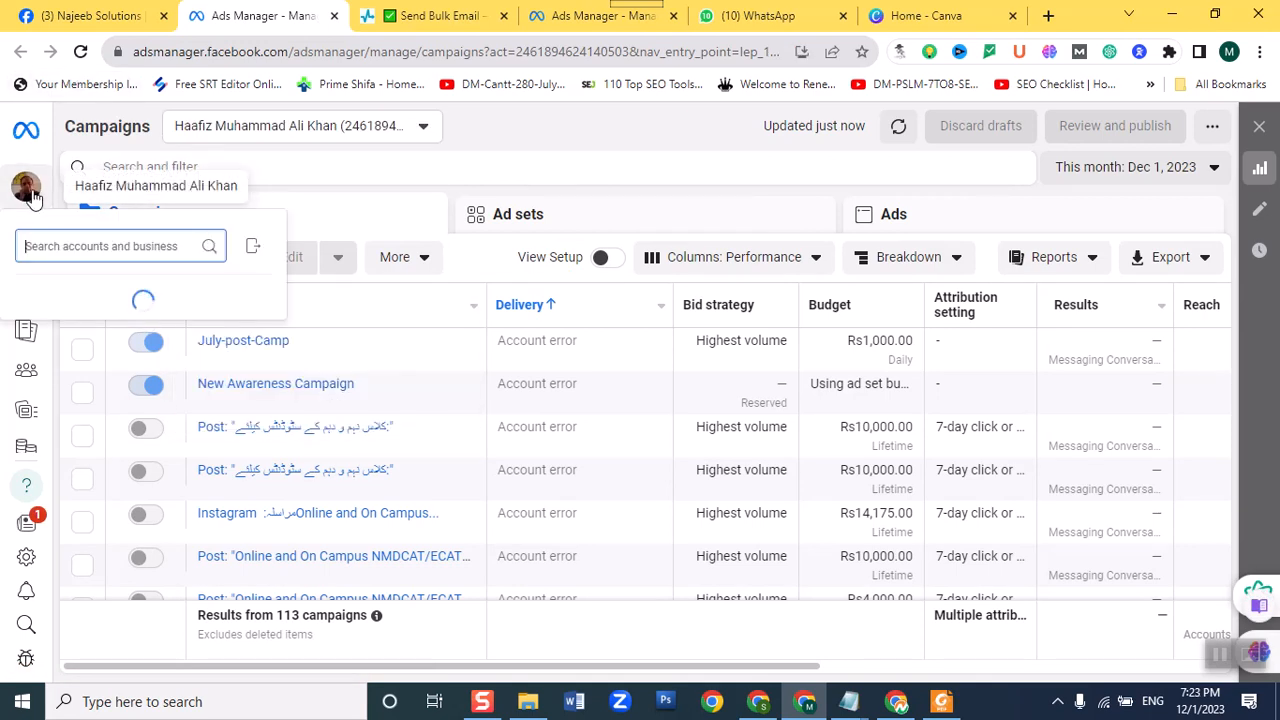
left_click(653, 124)
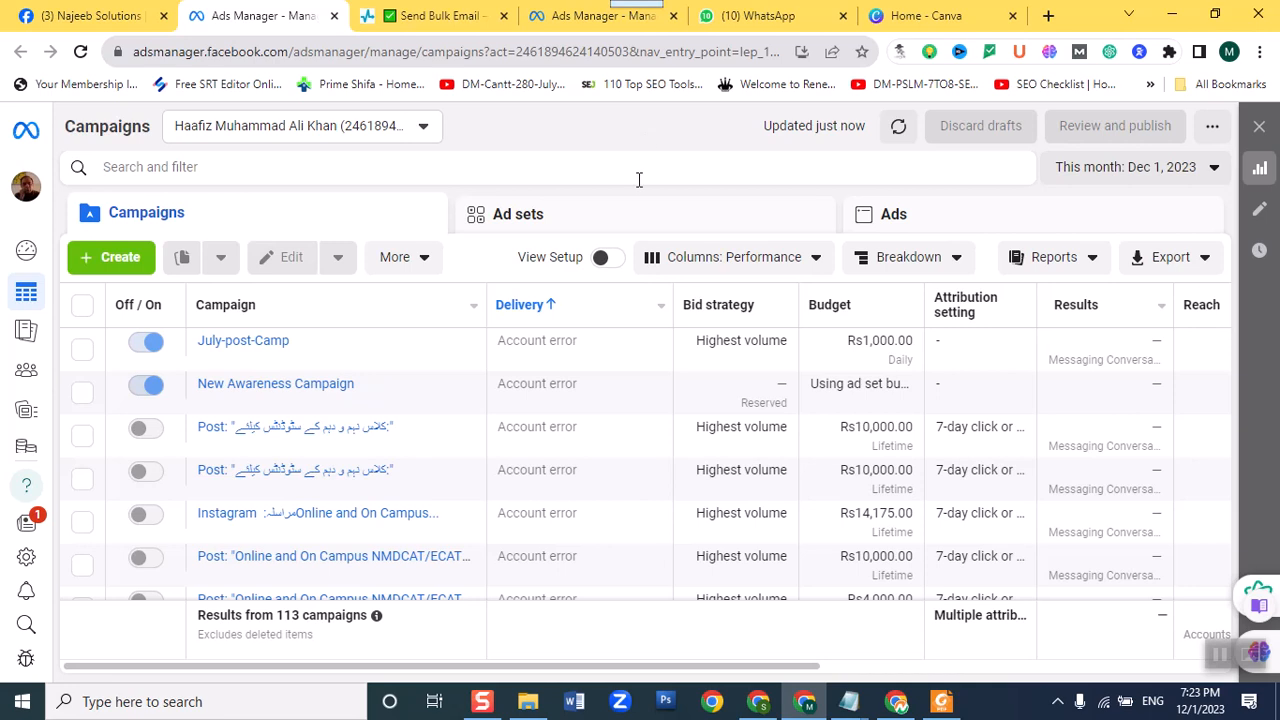
left_click(30, 195)
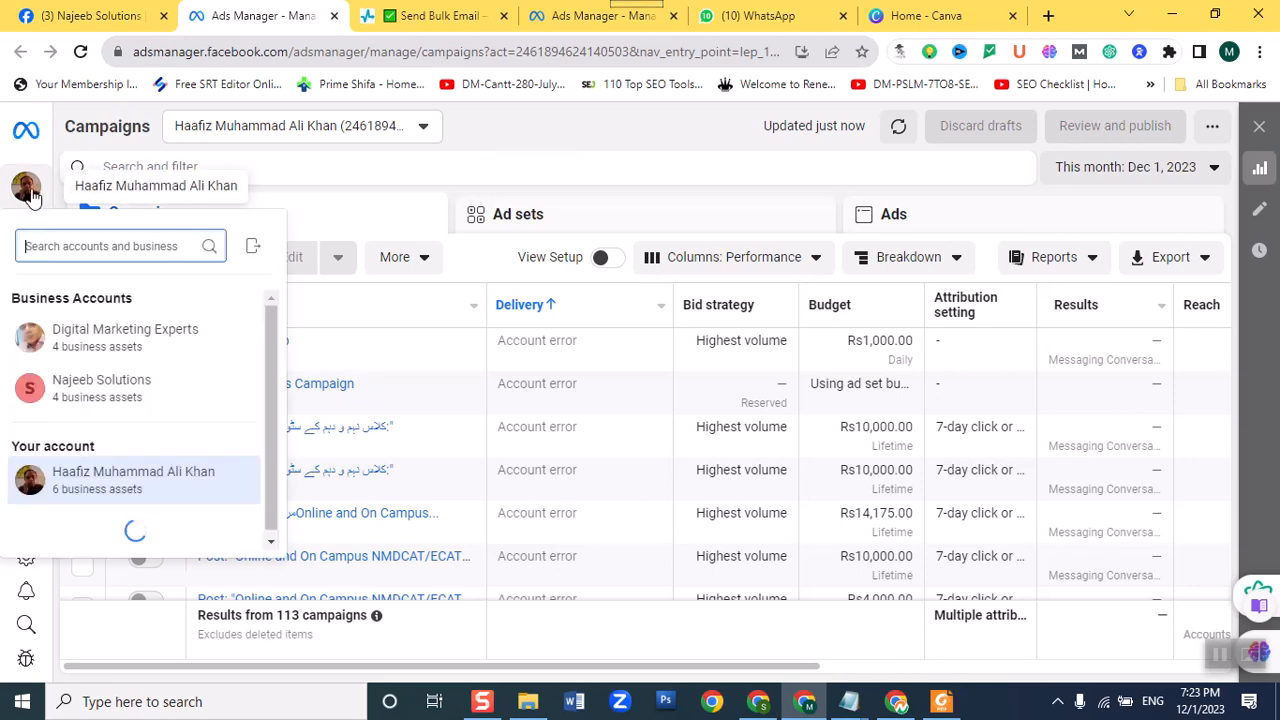
left_click(535, 147)
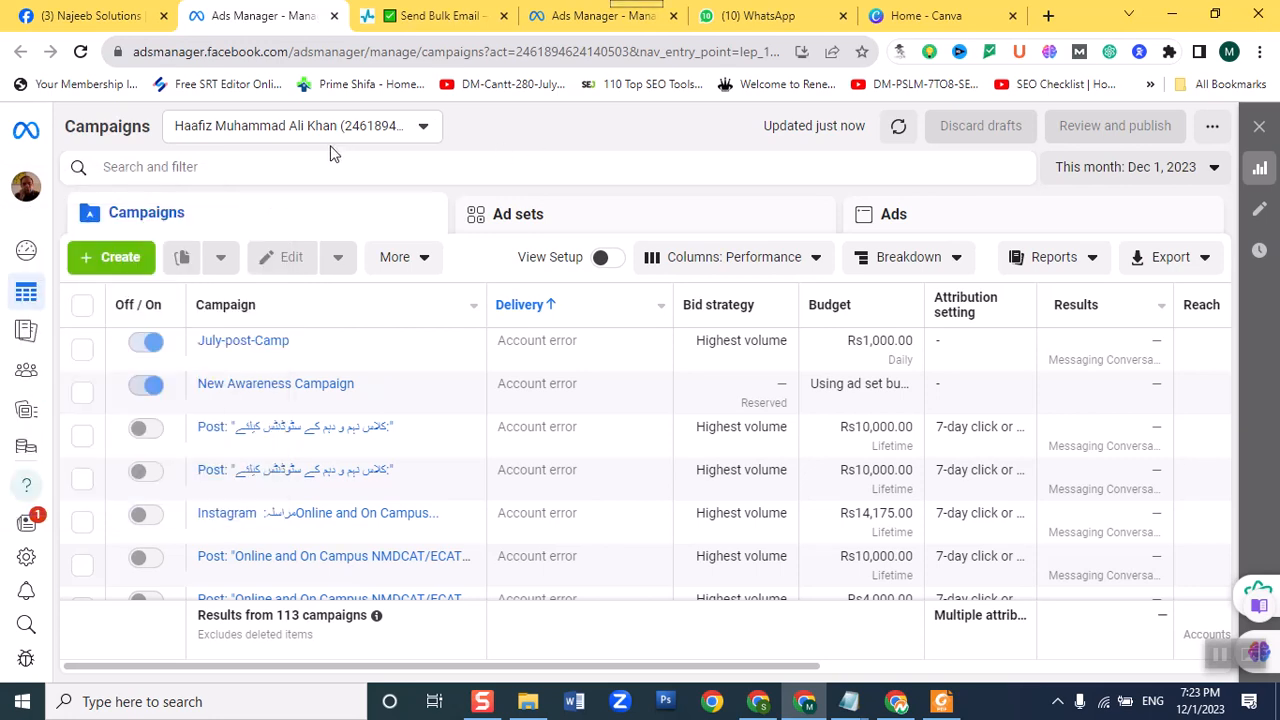
Open Billing & payments for the current ad account, close the SendPulse page and return to the billing page.
mouse_move(40, 450)
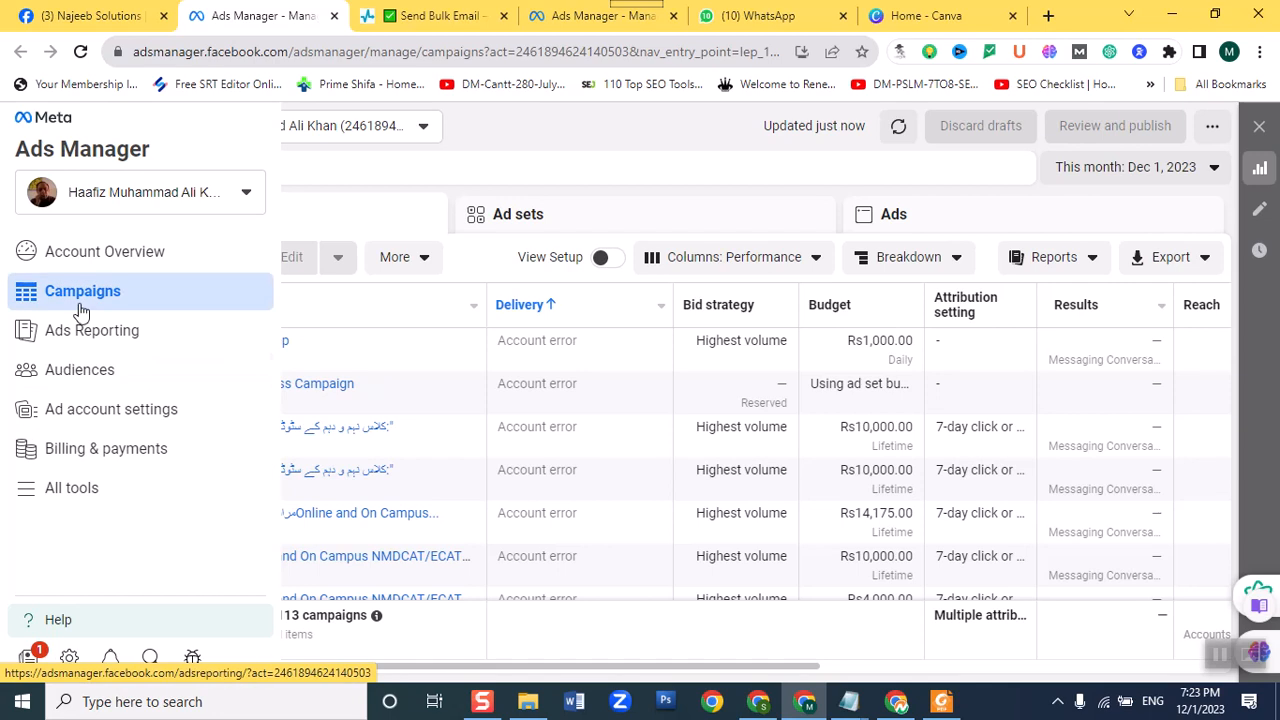
left_click(104, 452)
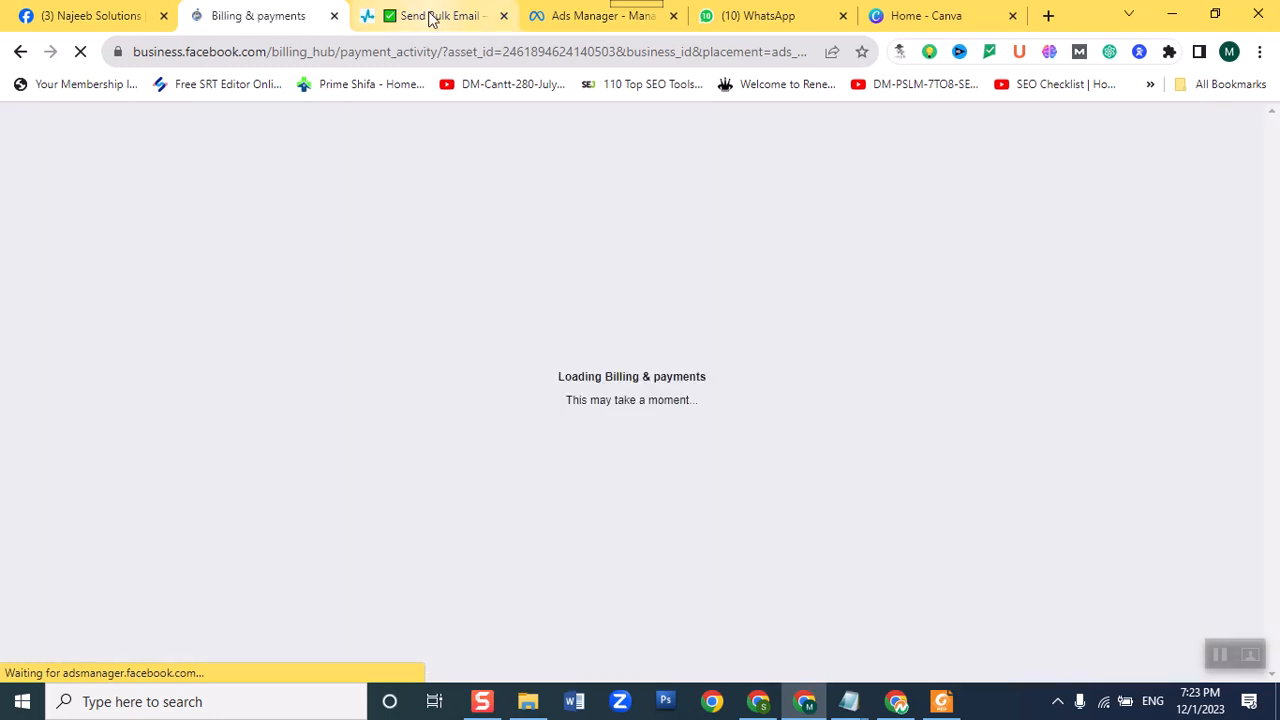
left_click(429, 15)
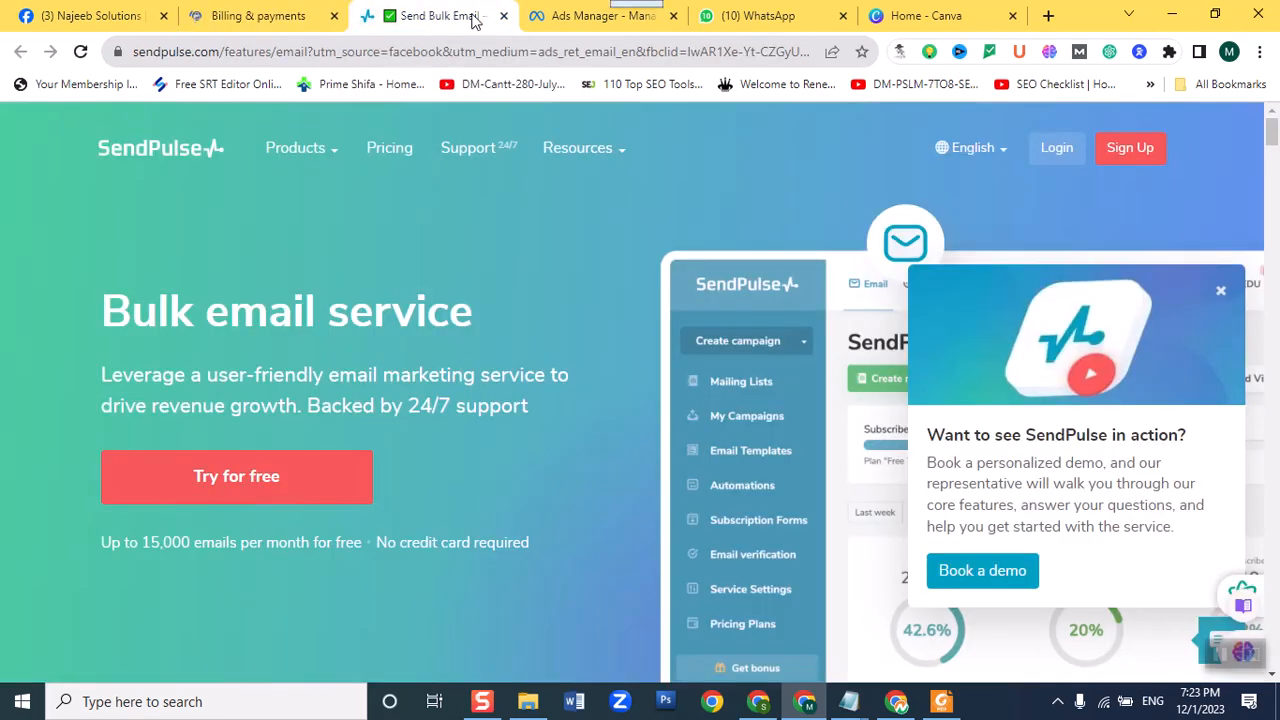
left_click(503, 16)
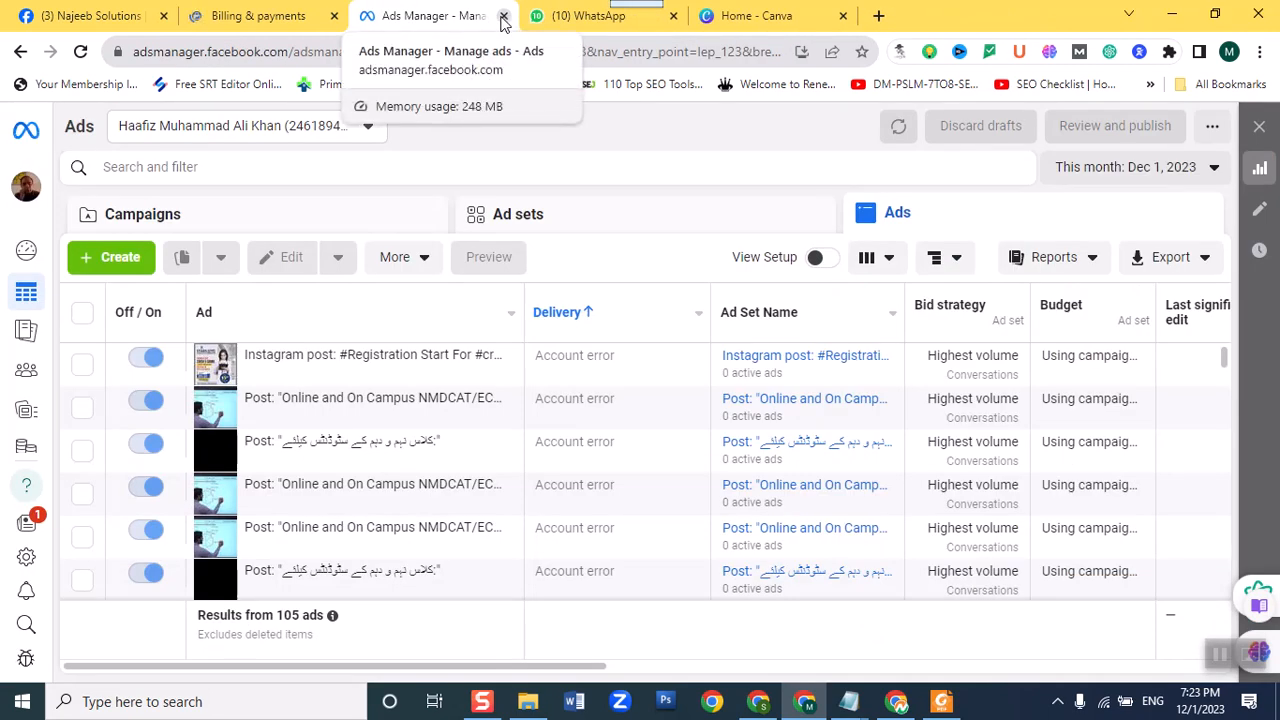
left_click(246, 19)
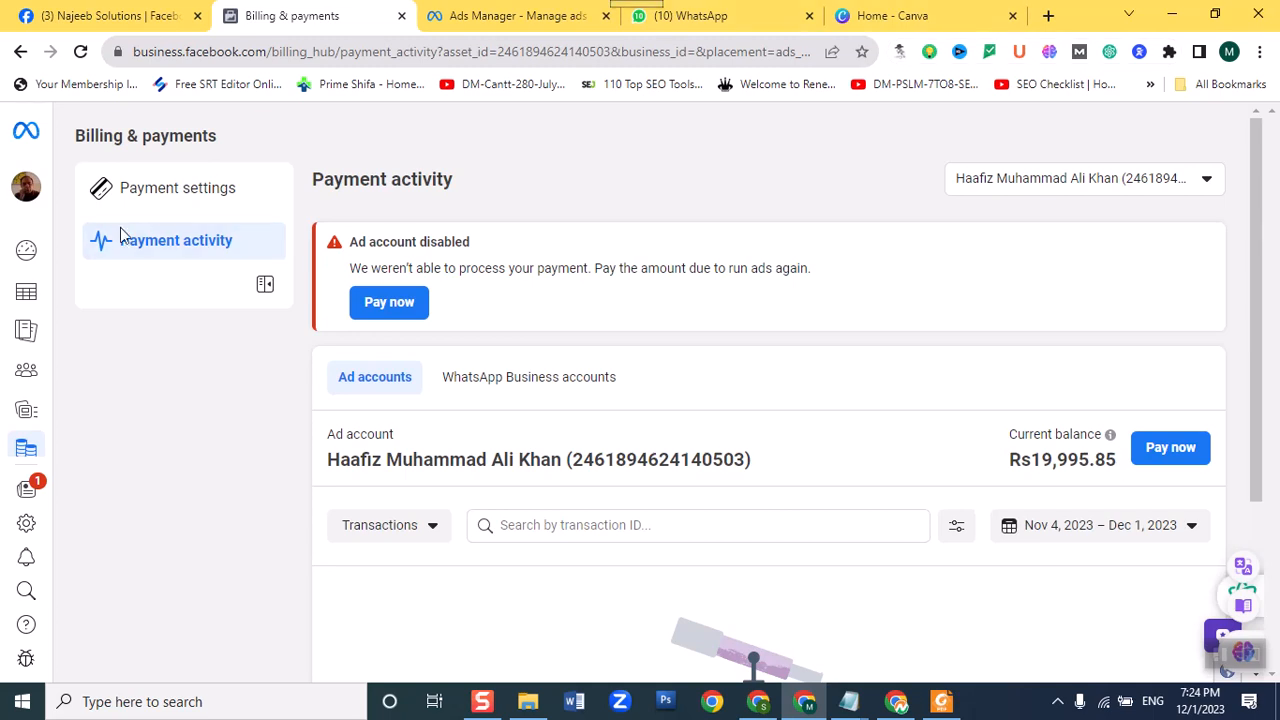
Look through the ad account's payment activity, then its payment settings with the balance, ad credits and payment methods.
scroll(728, 404, "down", 3)
scroll(726, 403, "up", 3)
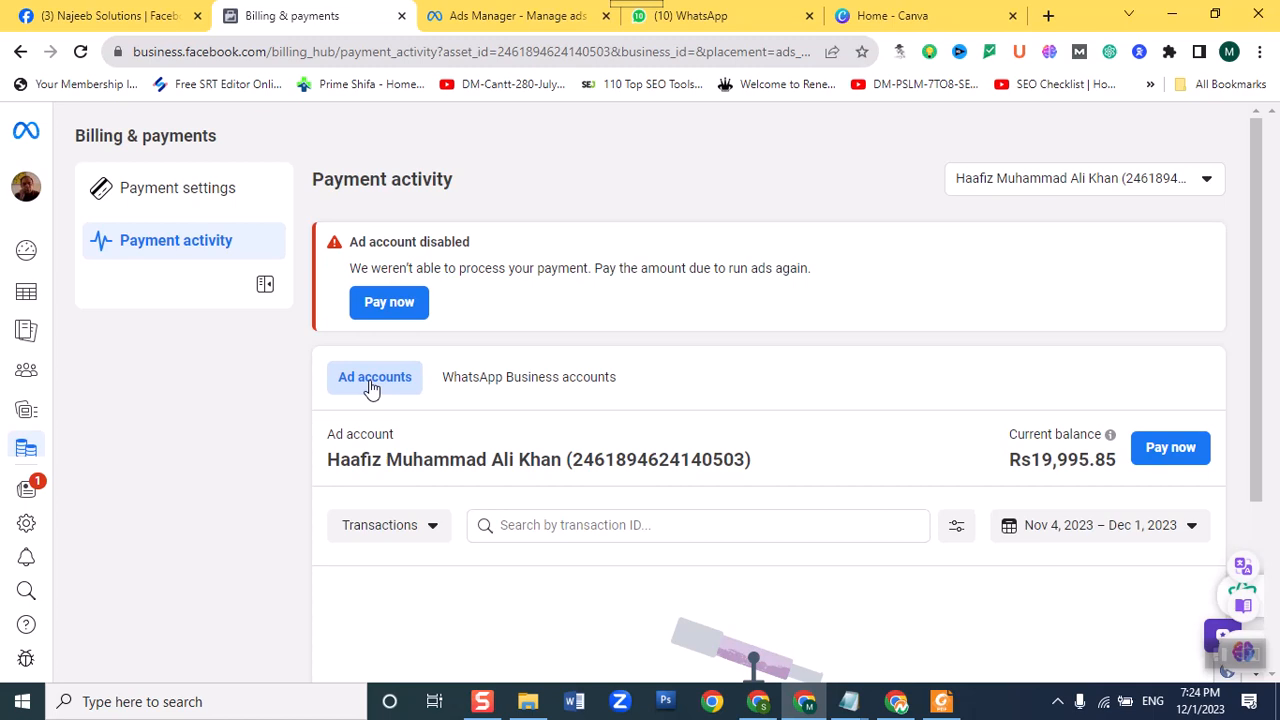
scroll(598, 449, "down", 2)
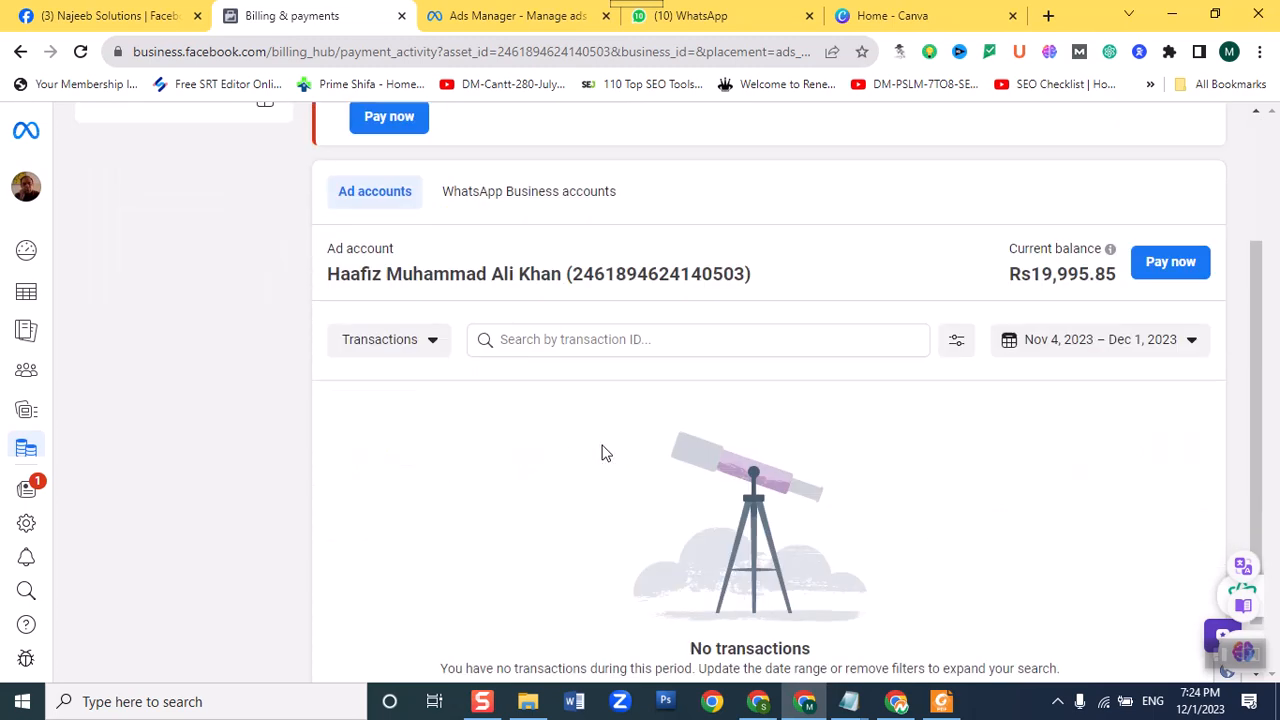
scroll(600, 451, "up", 2)
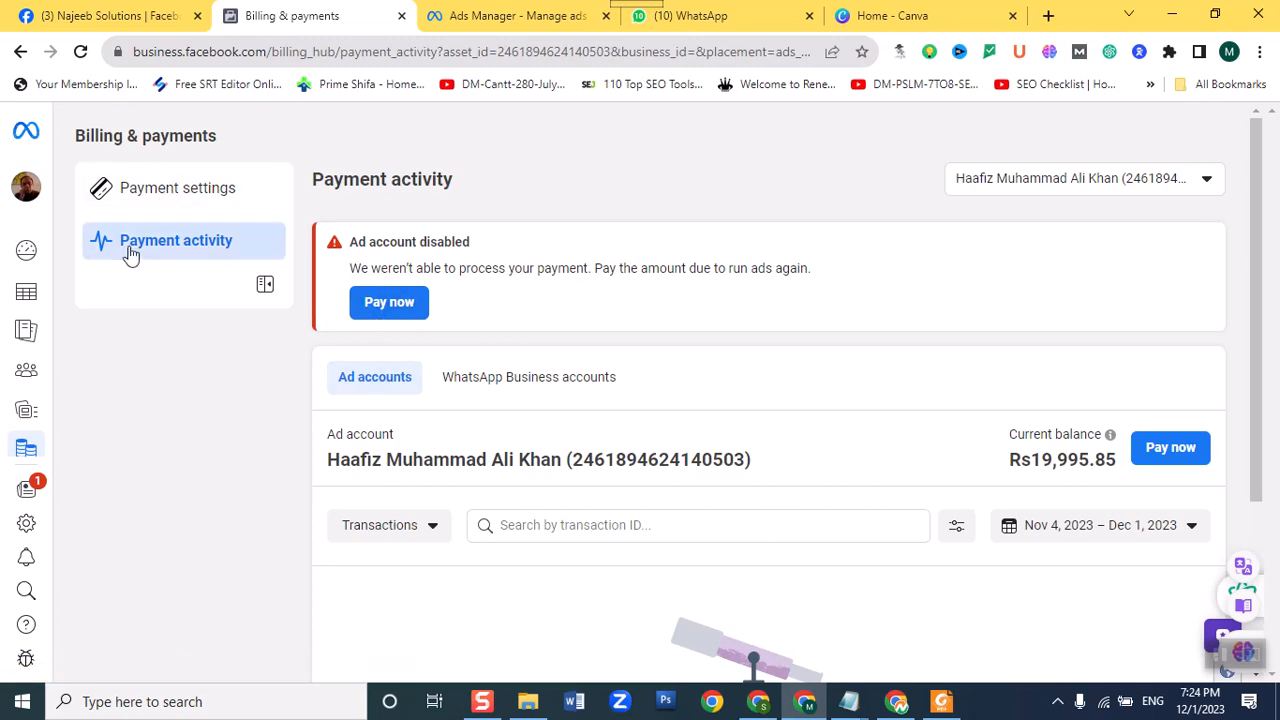
left_click(149, 199)
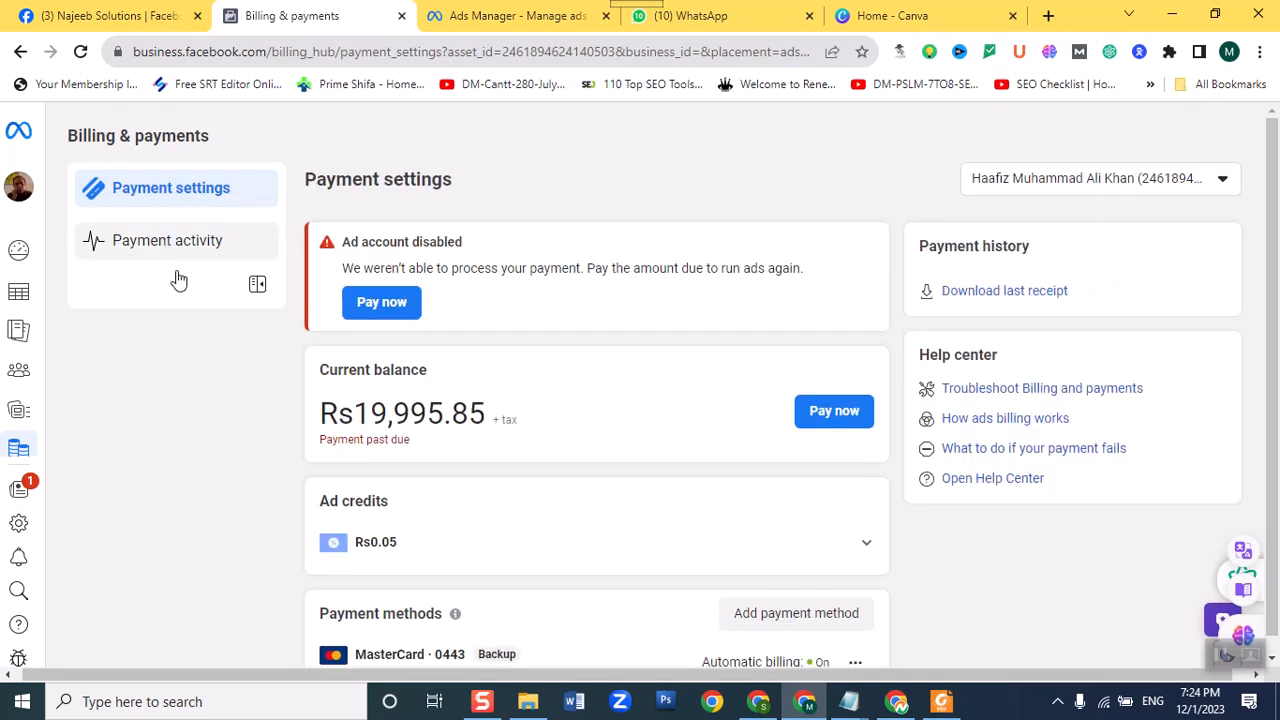
scroll(366, 366, "down", 2)
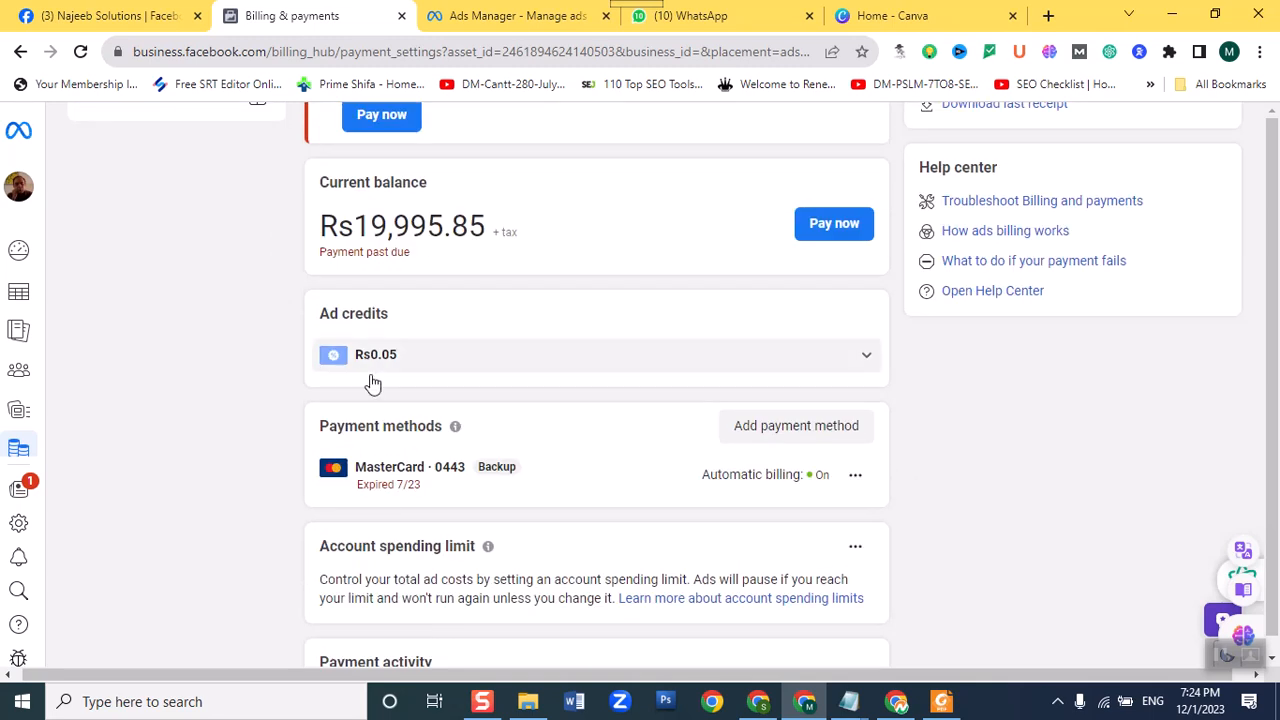
Expand the ad credits in the payment settings and review them along with the account's current balance.
left_click(866, 356)
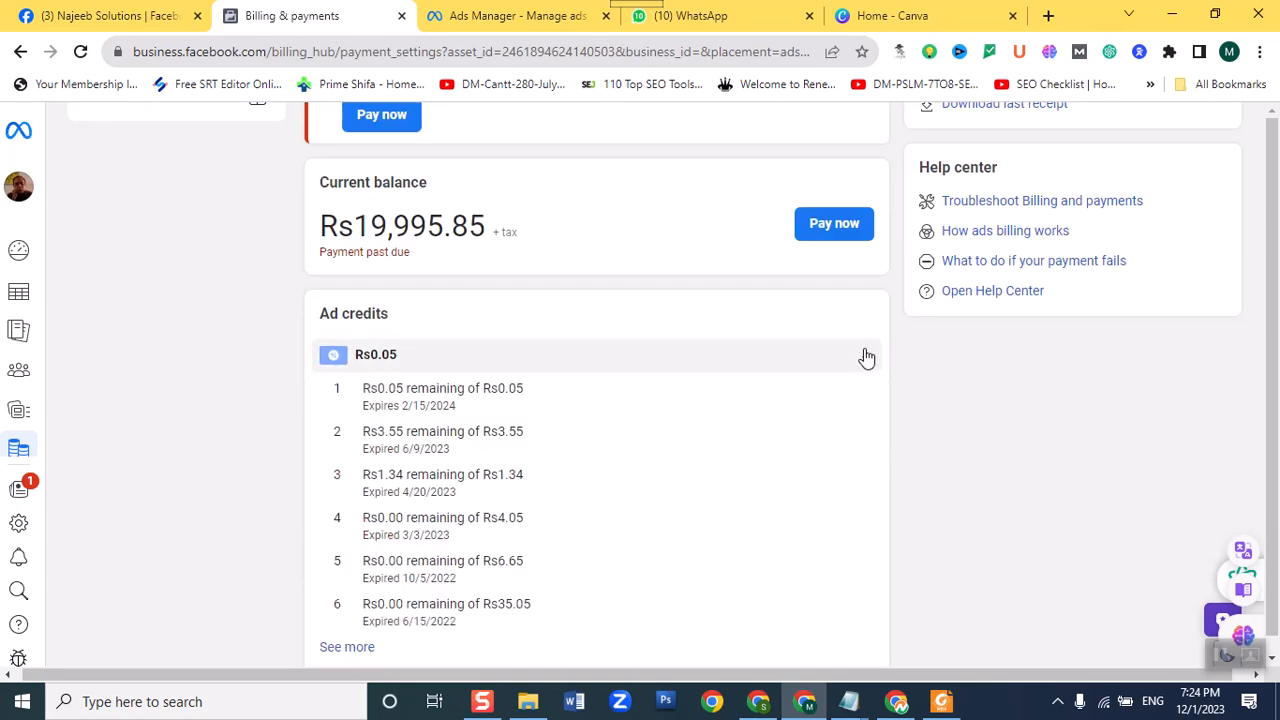
scroll(776, 505, "down", 1)
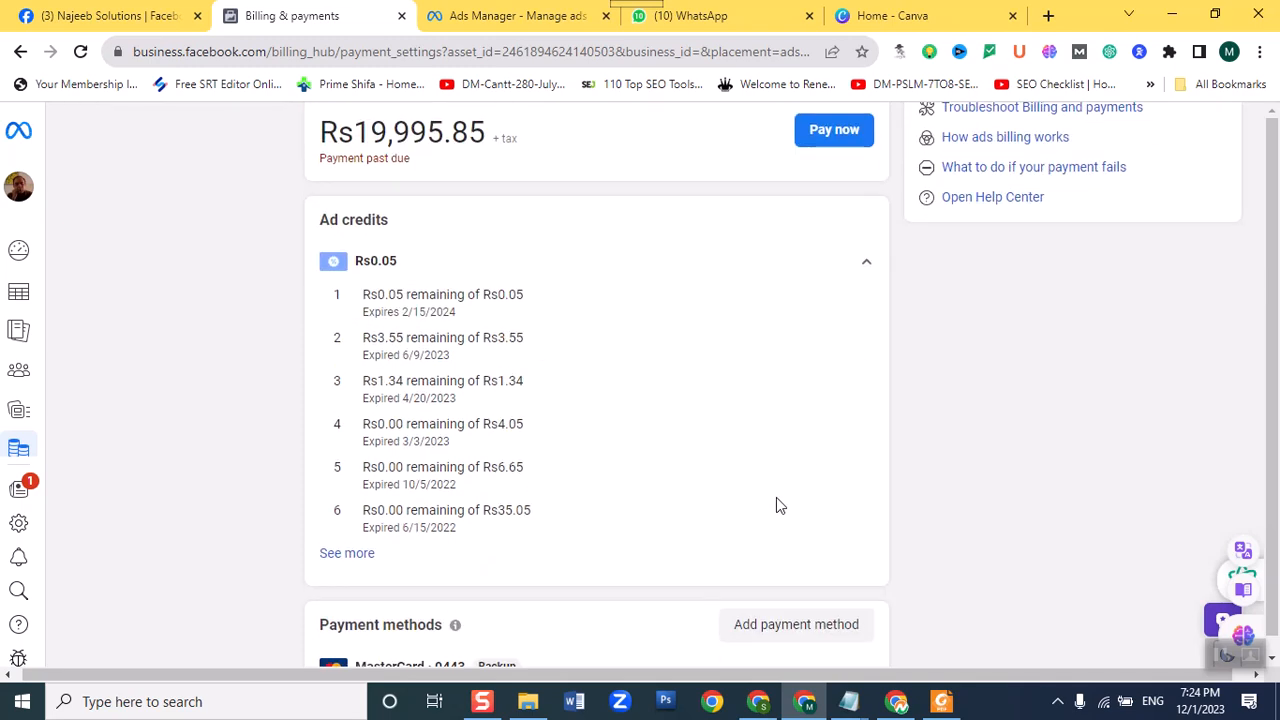
scroll(991, 452, "up", 1)
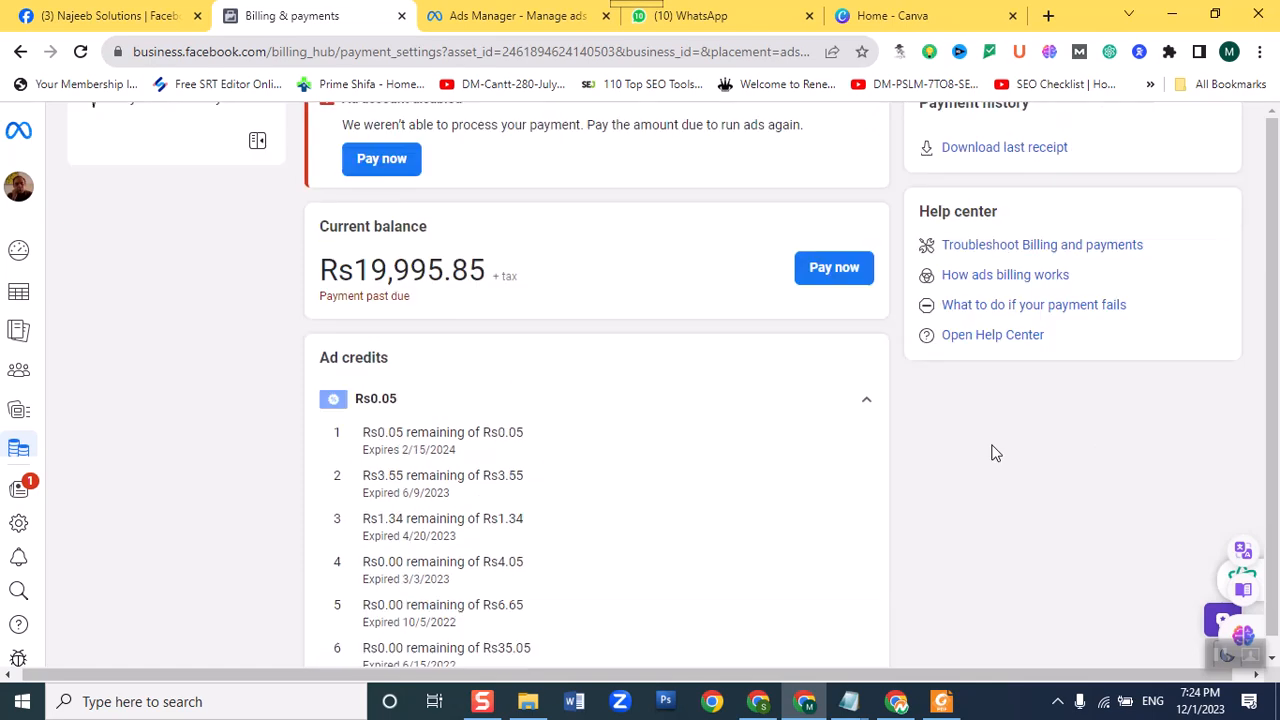
scroll(991, 452, "up", 3)
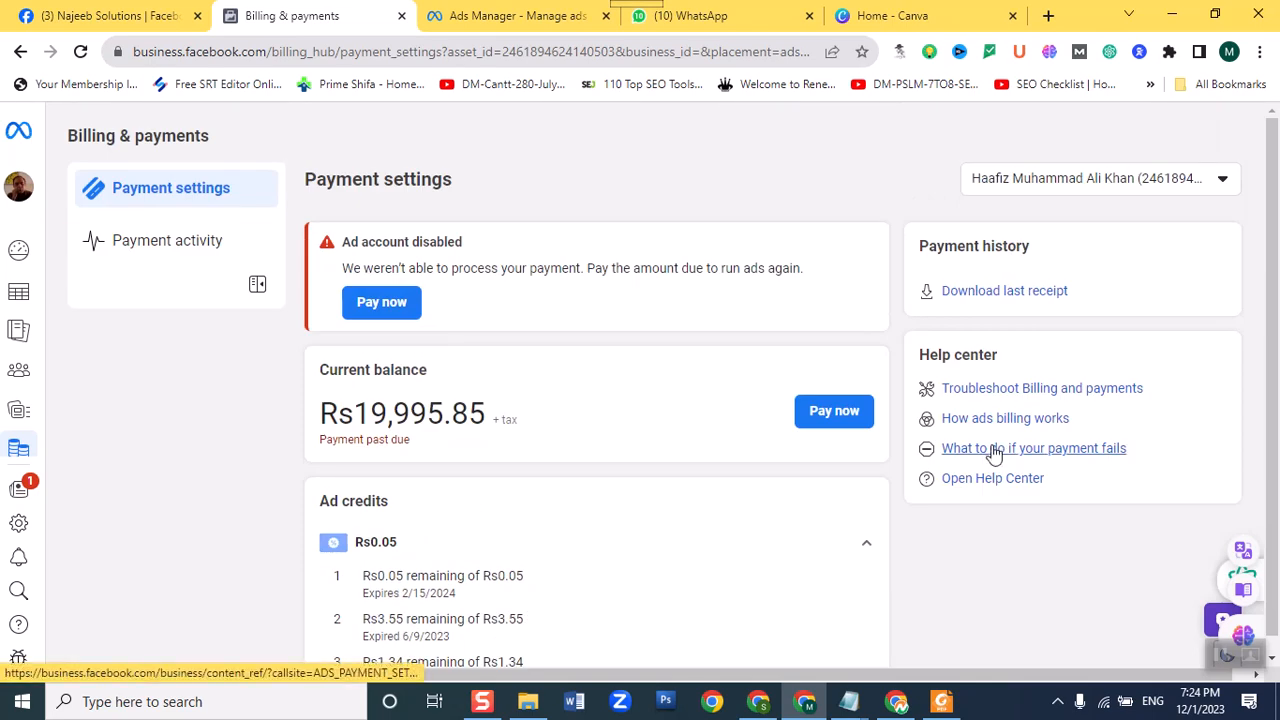
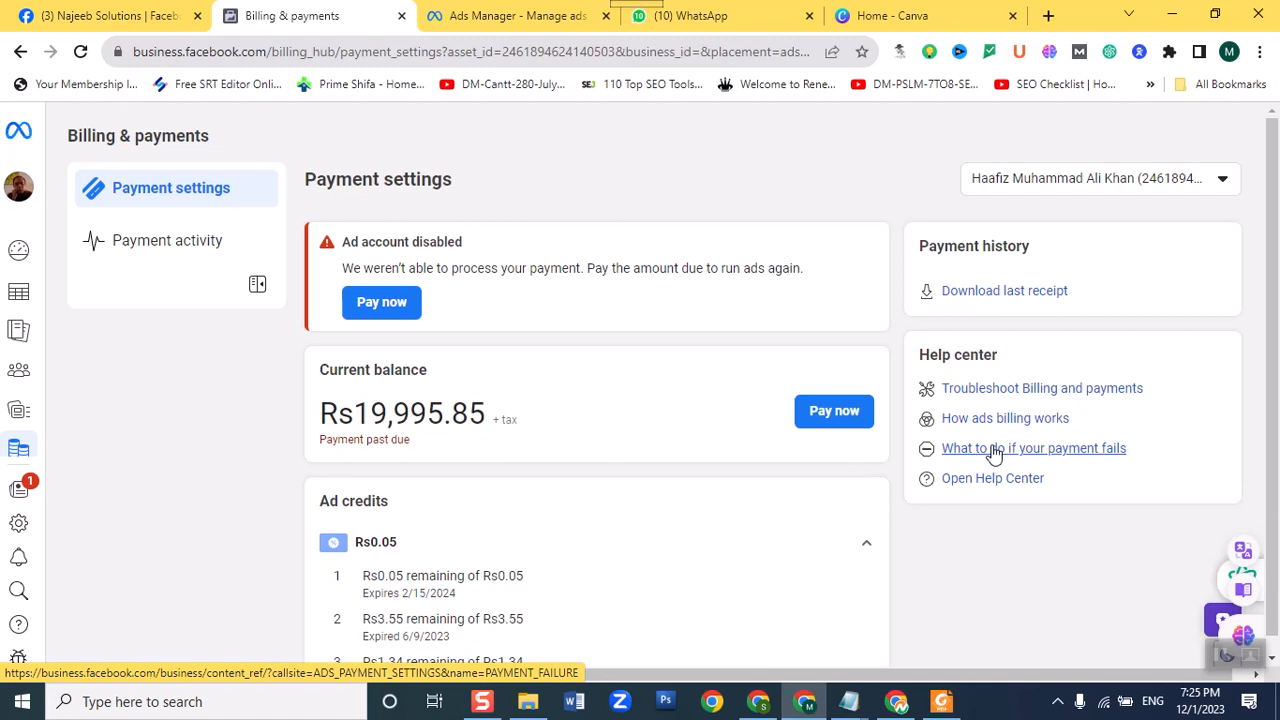
scroll(590, 437, "down", 1)
scroll(590, 437, "up", 1)
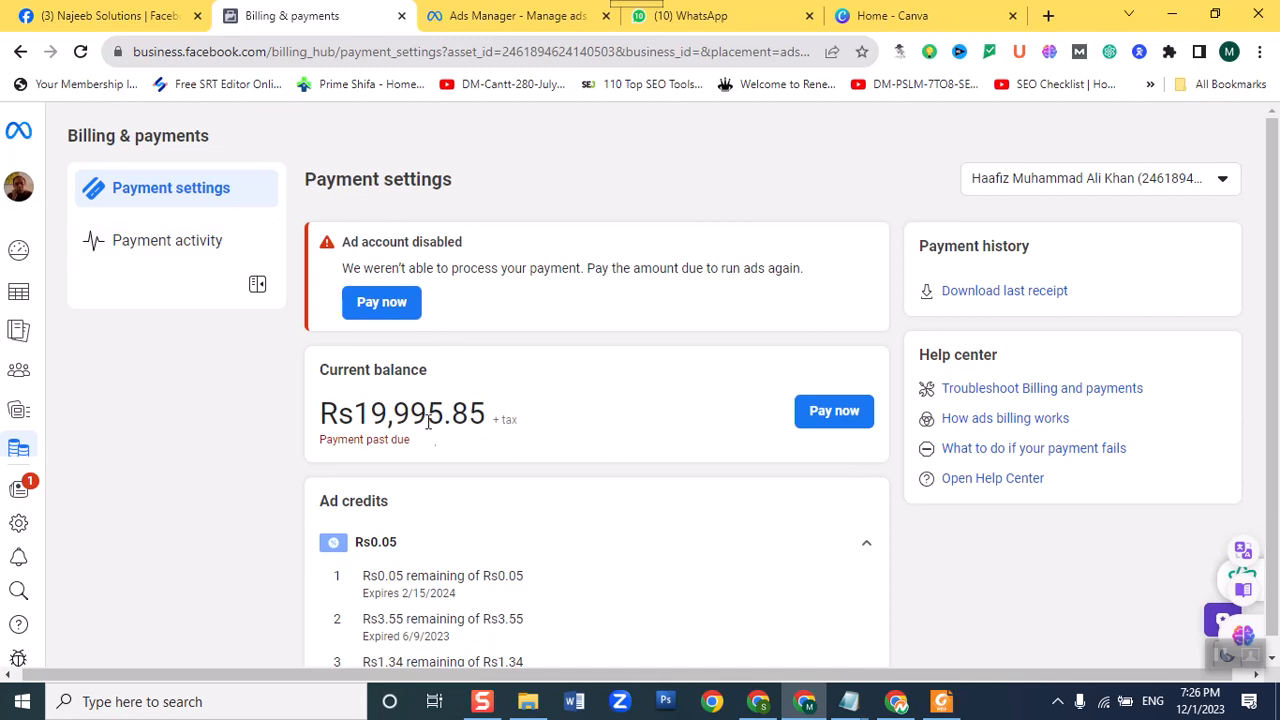
Review the current ad account's payment activity, including its balance and transactions for Nov 4 – Dec 1, 2023.
left_click(201, 243)
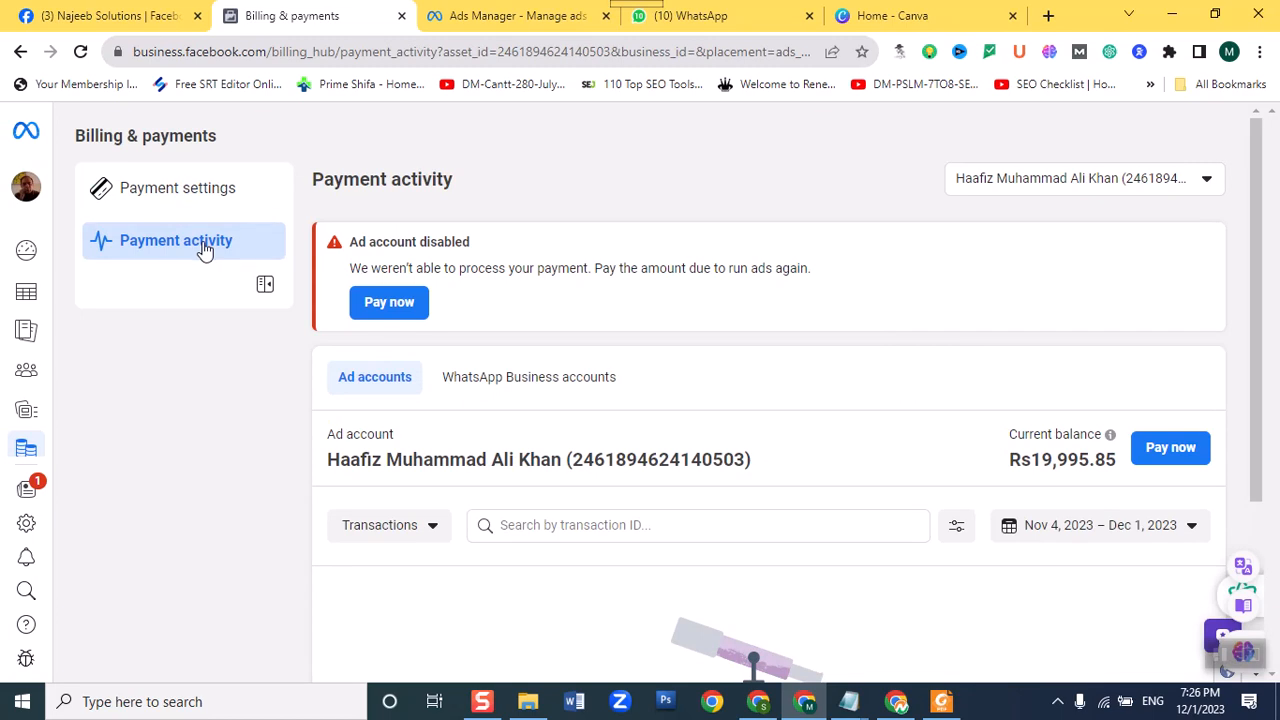
scroll(718, 437, "down", 3)
scroll(718, 437, "up", 3)
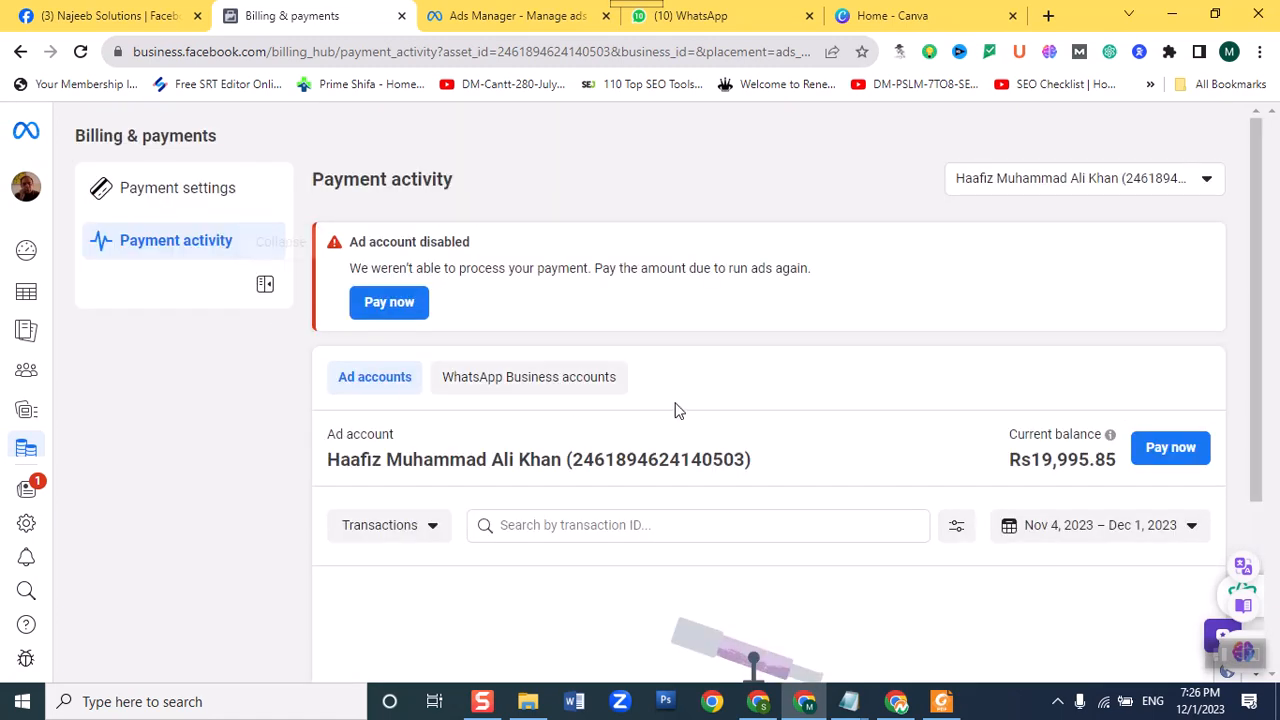
scroll(1140, 449, "down", 3)
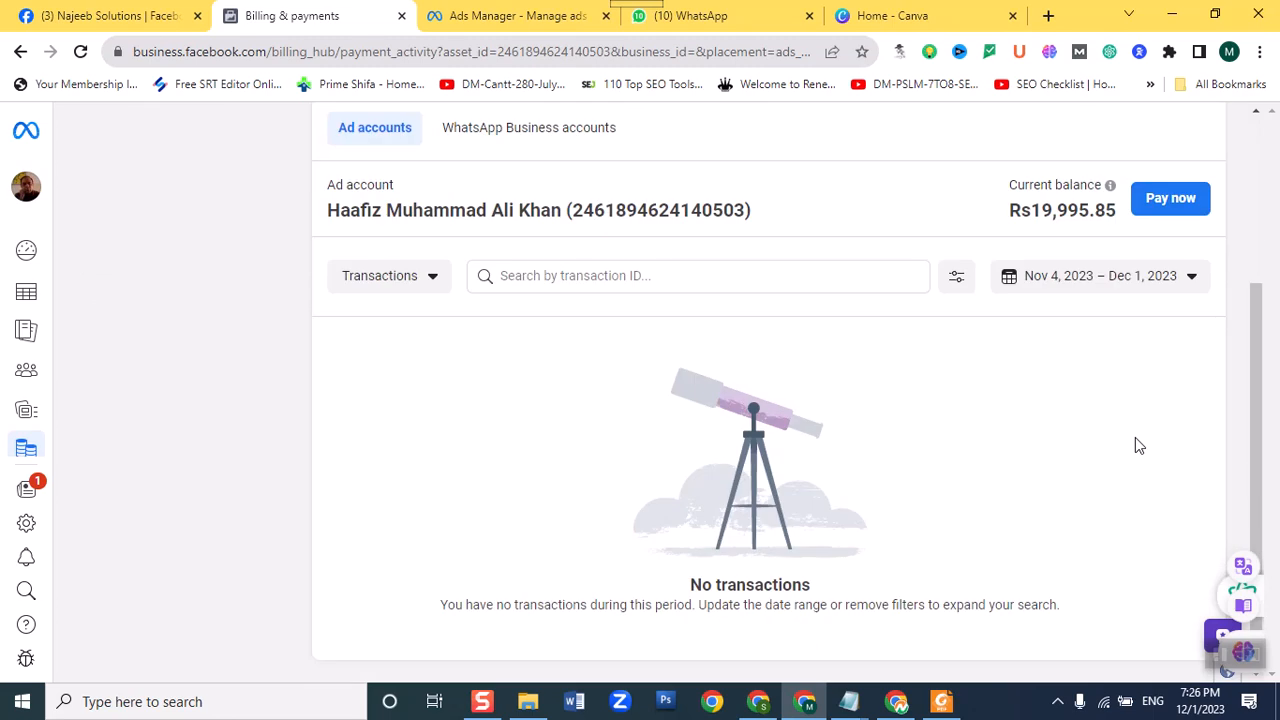
scroll(1135, 445, "up", 3)
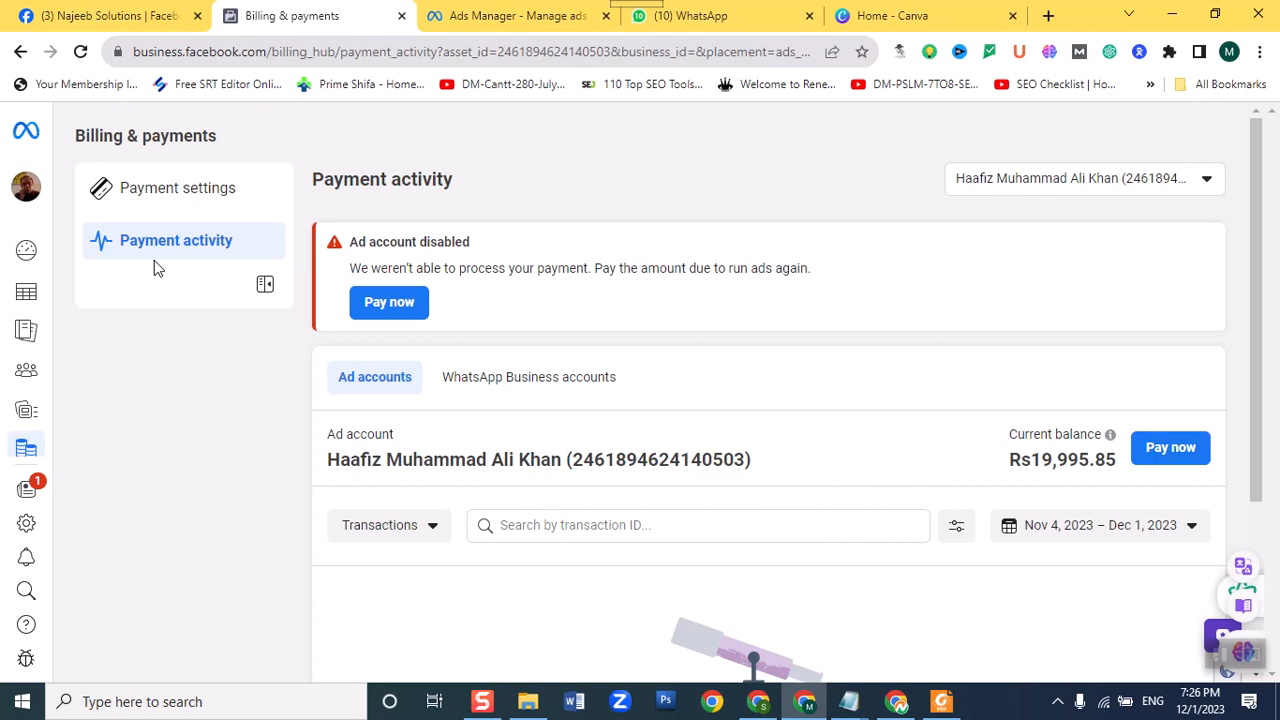
Switch the billing page to the Najeeb and Sons ad account and dismiss the ad account updates.
left_click(1208, 178)
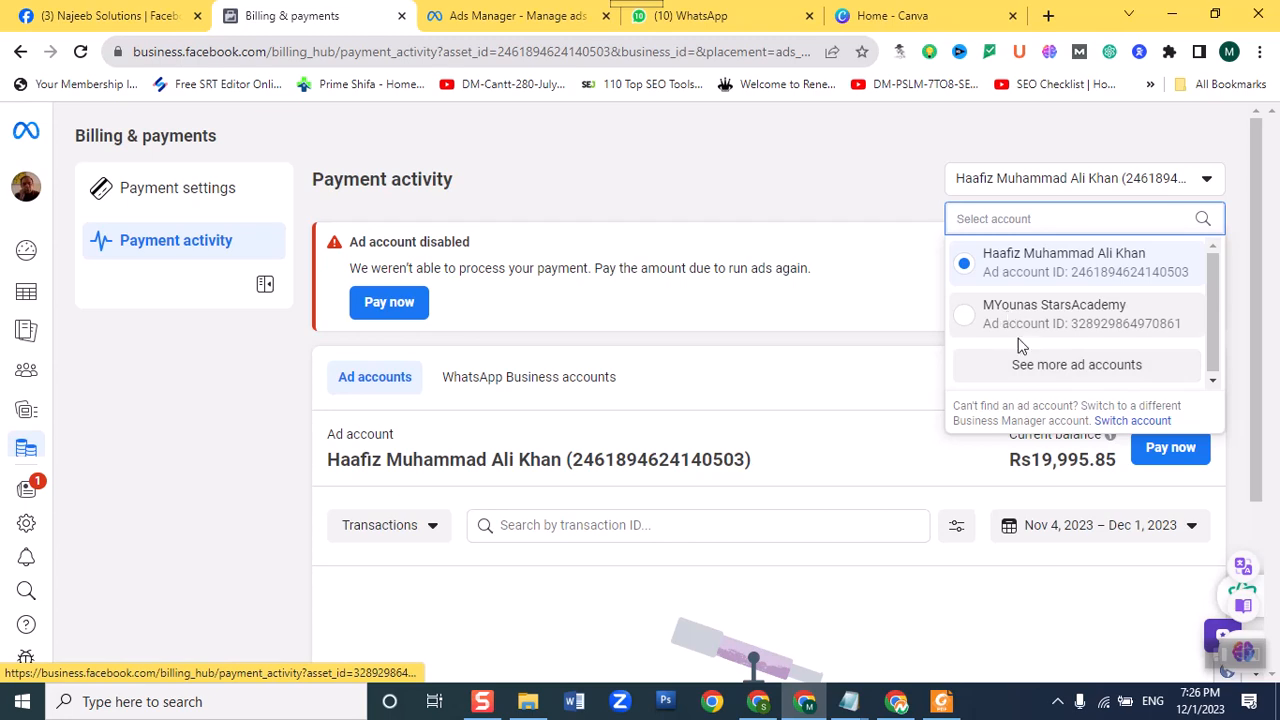
left_click(1054, 370)
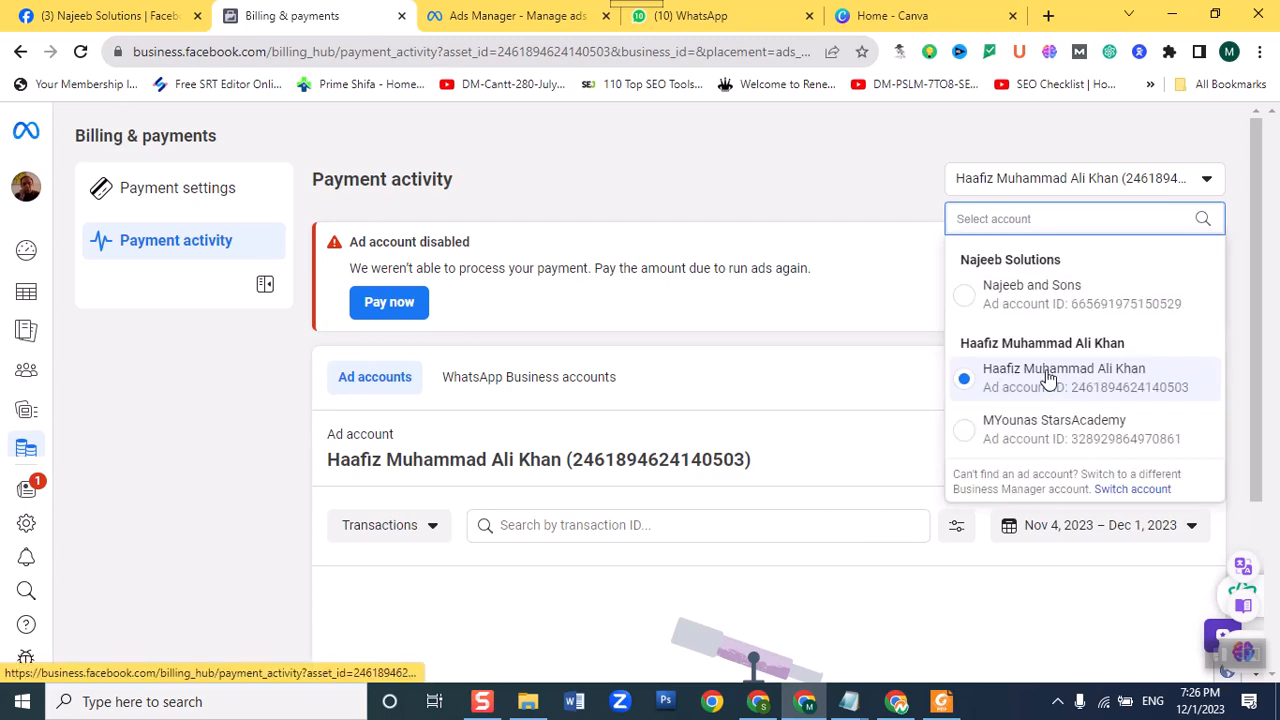
left_click(979, 307)
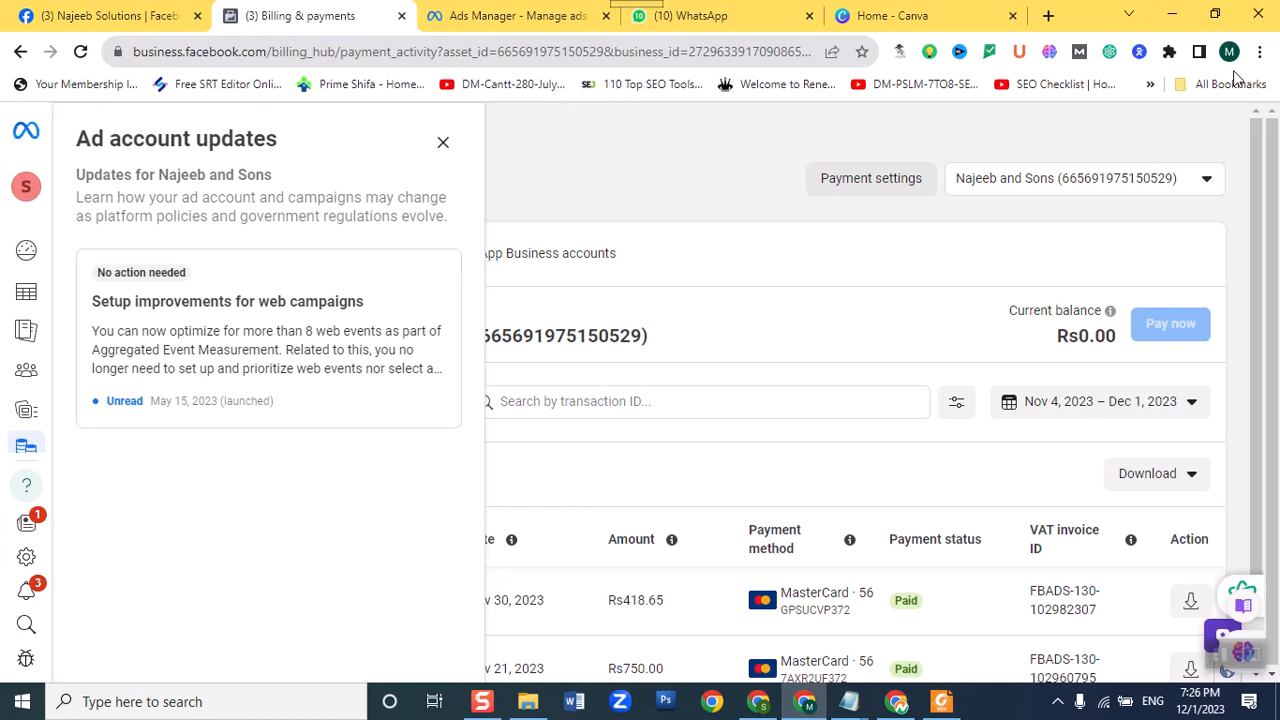
left_click(744, 187)
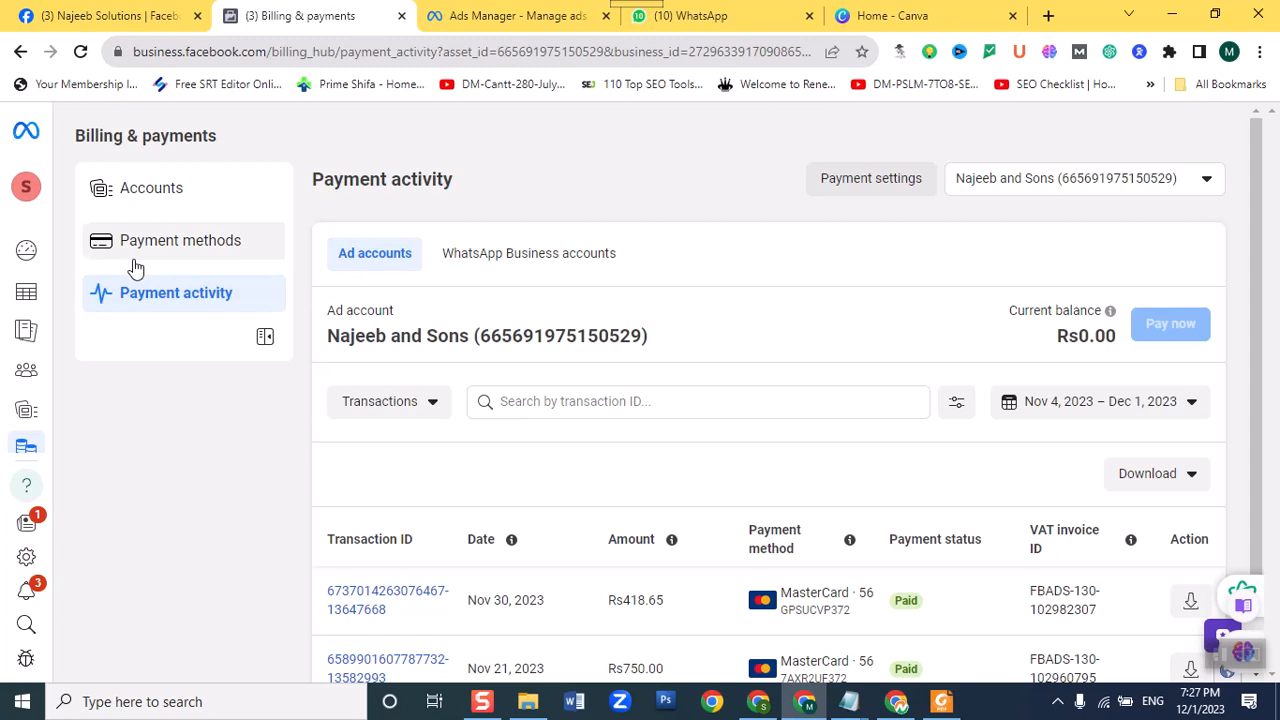
scroll(446, 333, "down", 1)
scroll(449, 341, "up", 1)
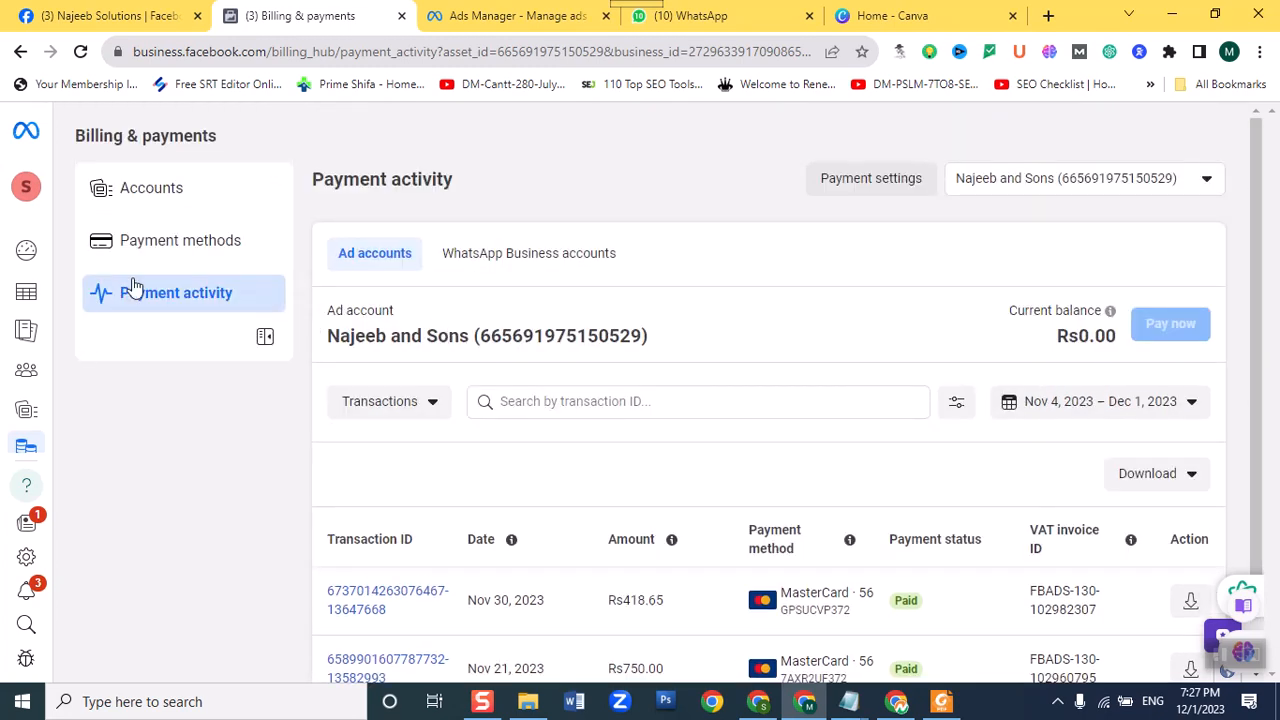
Review the payment methods of Najeeb Solutions and check which ad accounts can be chosen there, keeping Najeeb and Sons.
left_click(153, 250)
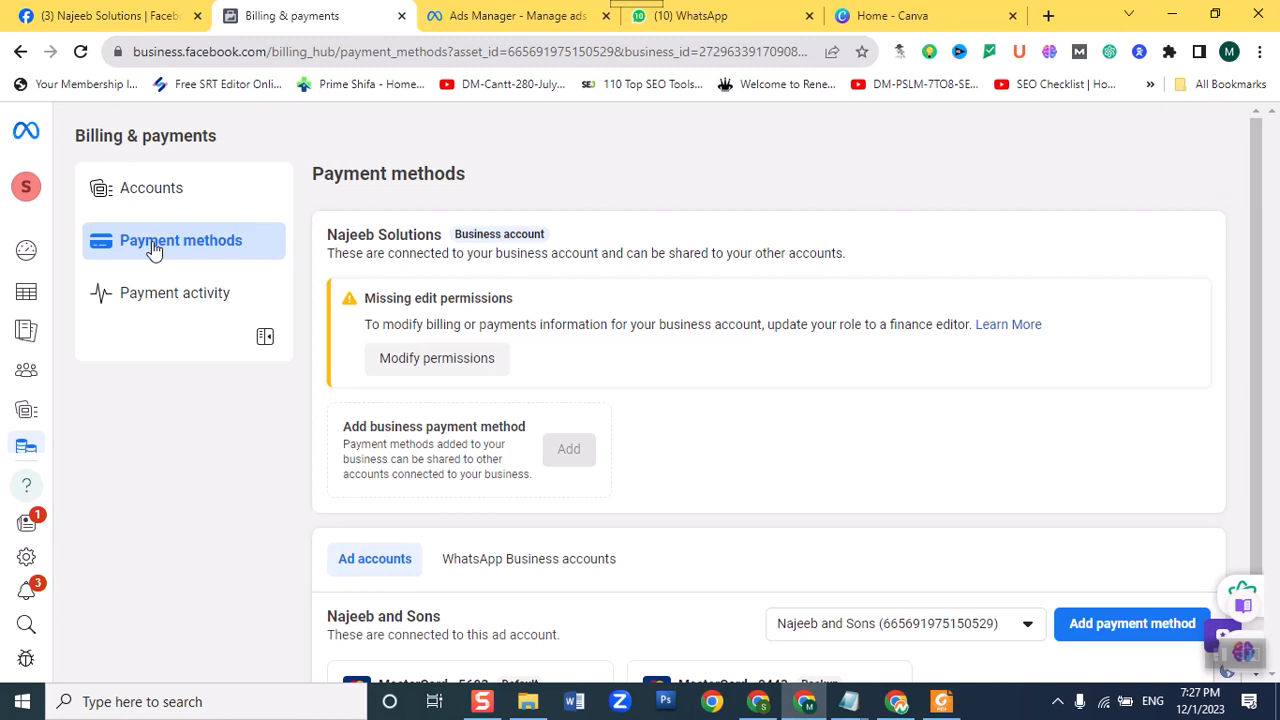
scroll(355, 370, "down", 2)
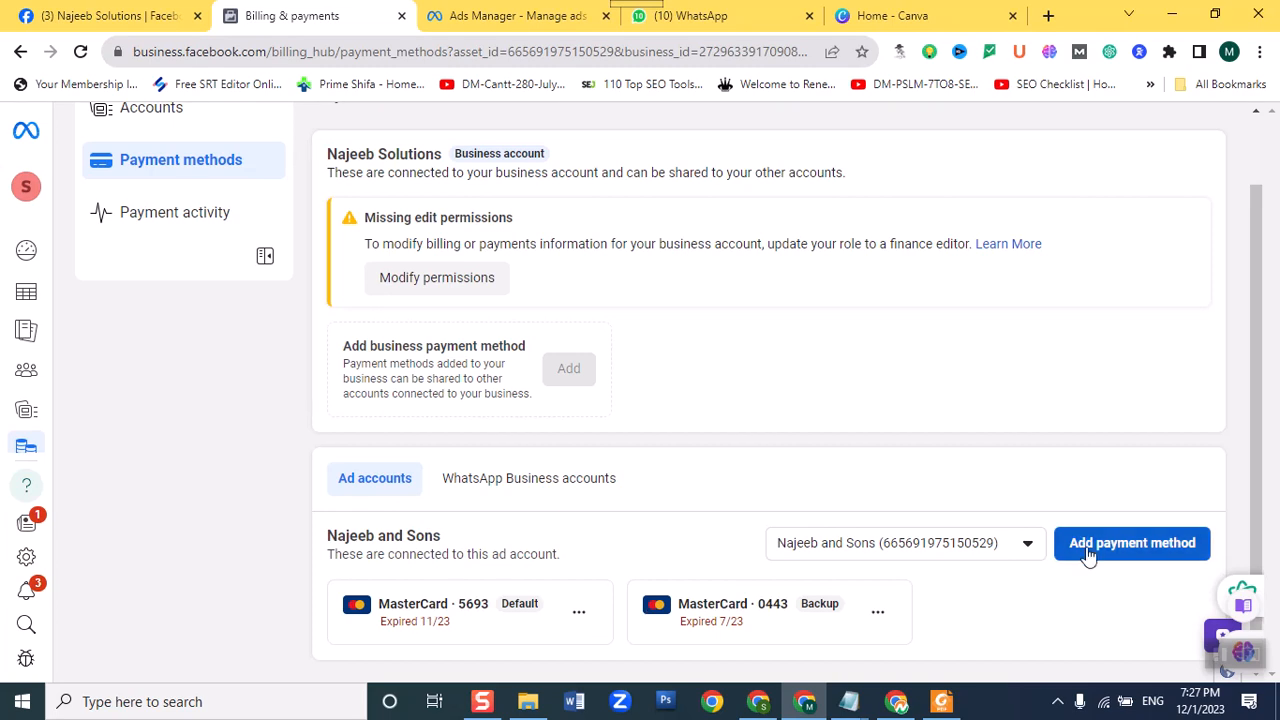
left_click(1028, 546)
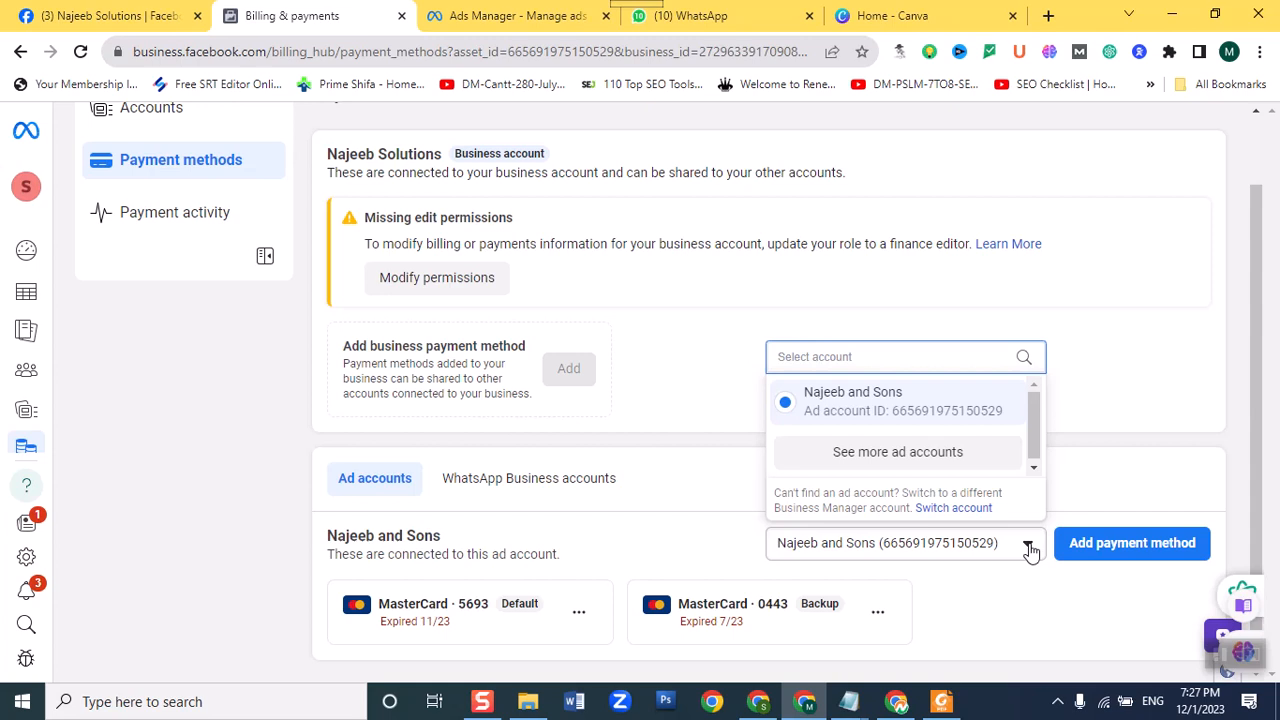
left_click(1064, 414)
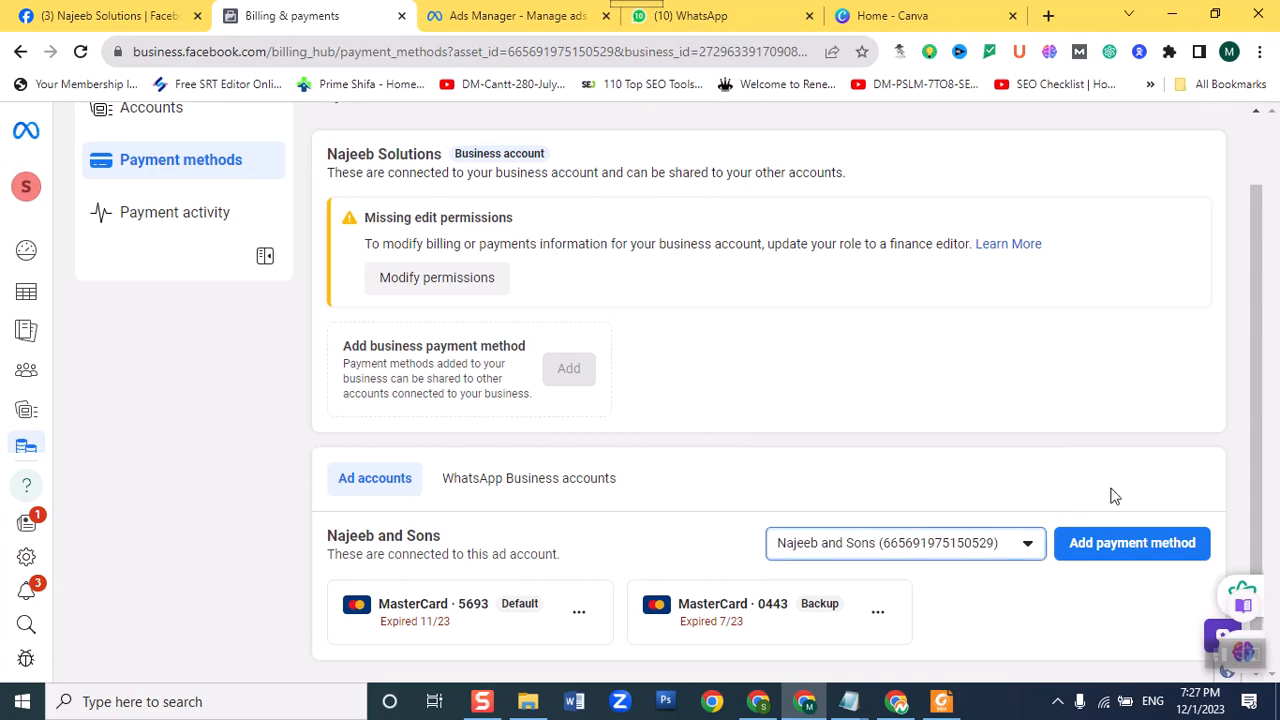
Examine the debit or credit card form for adding a payment method to Najeeb and Sons, then close it without saving.
left_click(1113, 546)
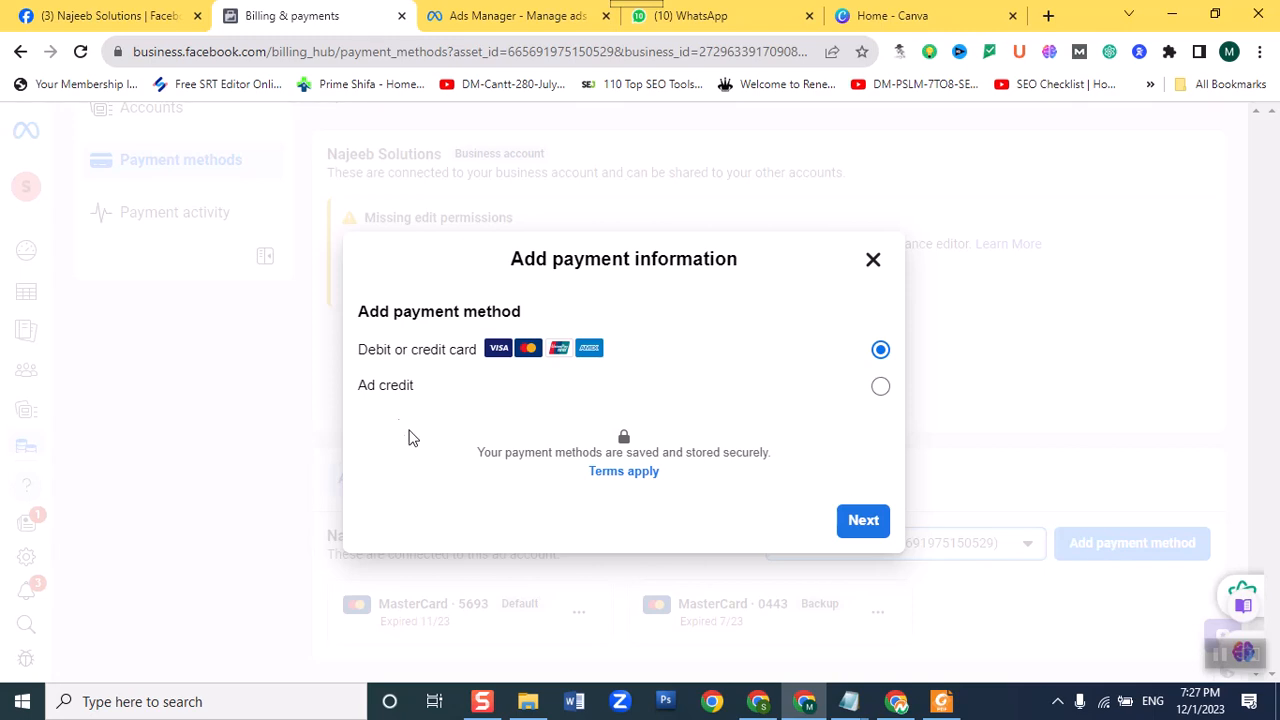
left_click(864, 522)
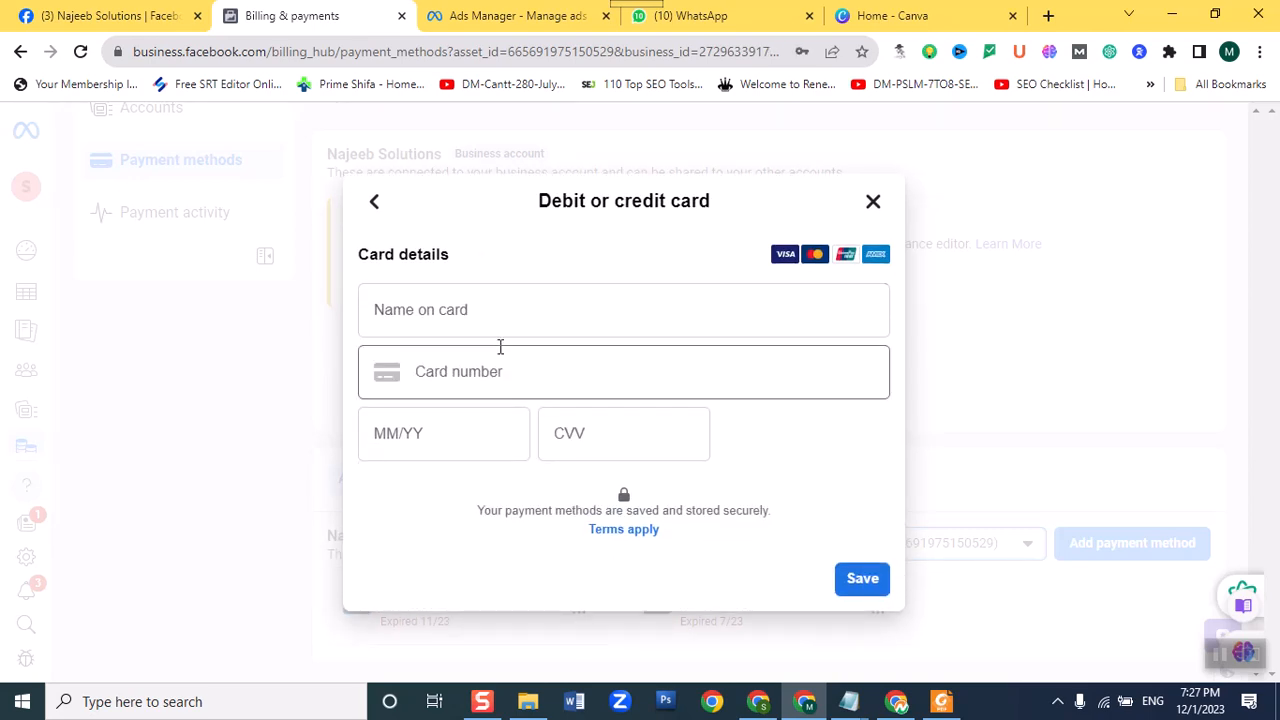
left_click(515, 319)
left_click(442, 195)
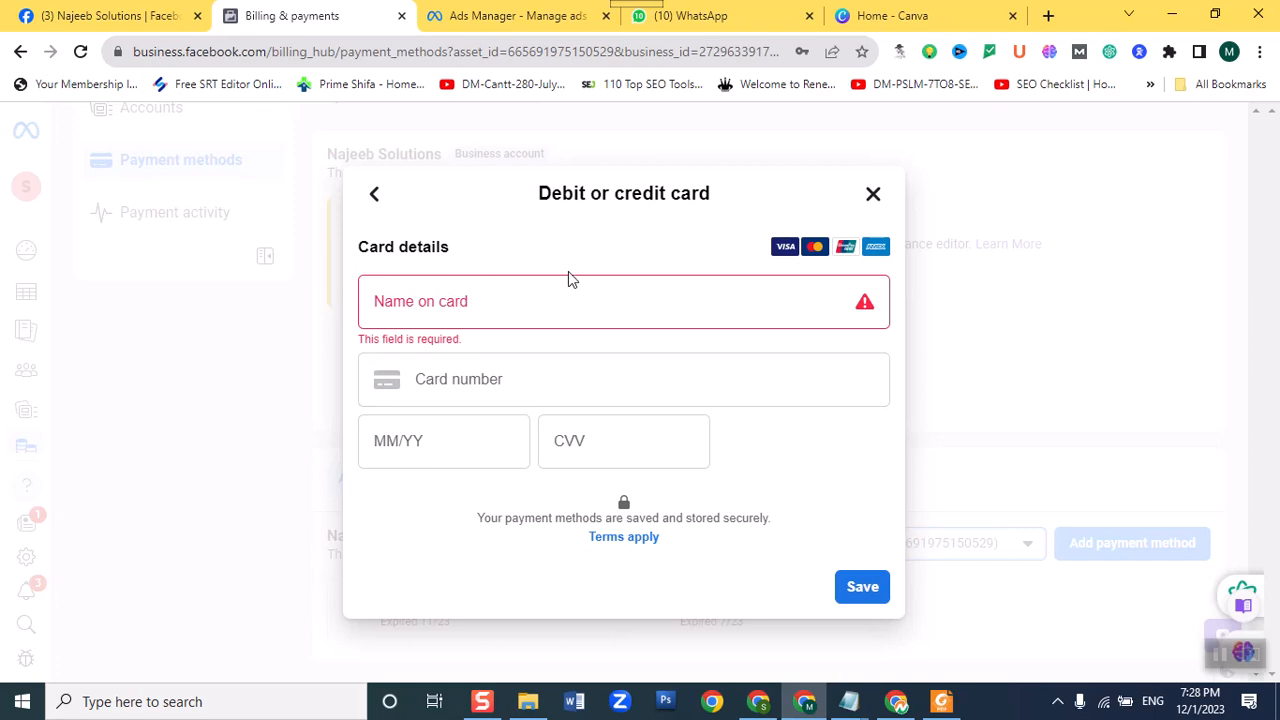
left_click(874, 194)
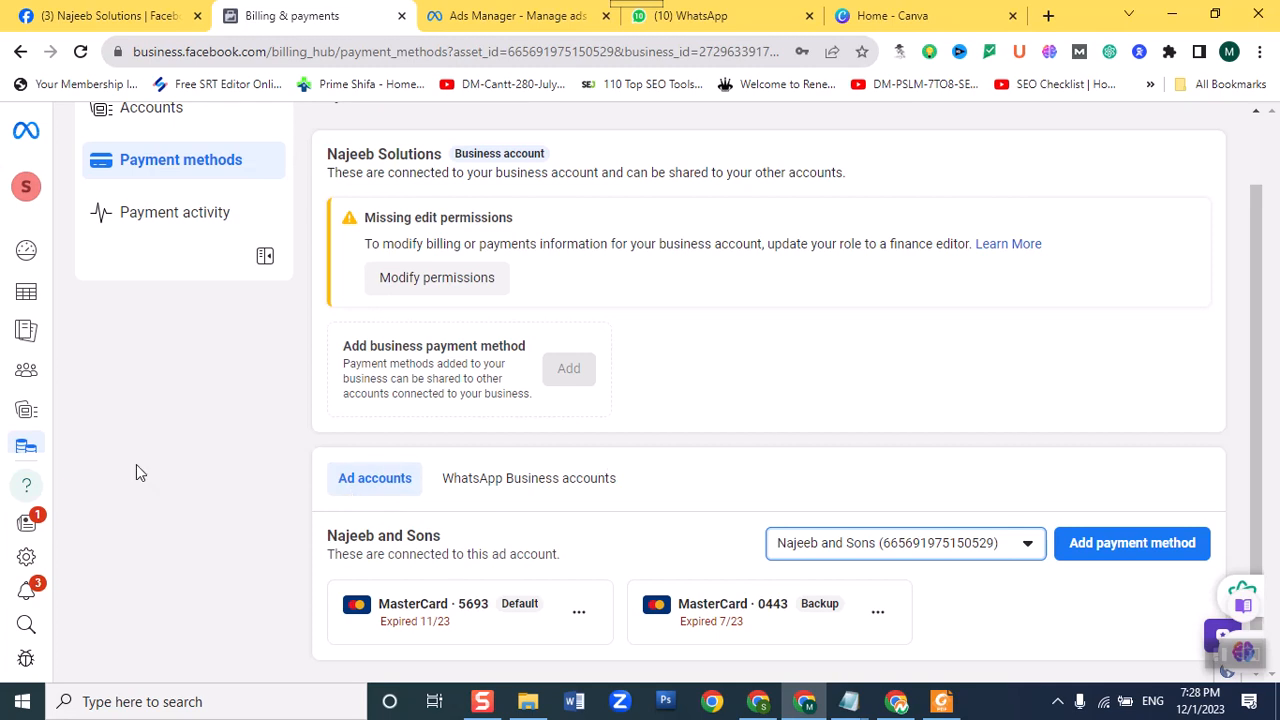
Compare the payment activity for ad accounts and WhatsApp Business accounts, then check the ad account's status under Accounts.
left_click(172, 222)
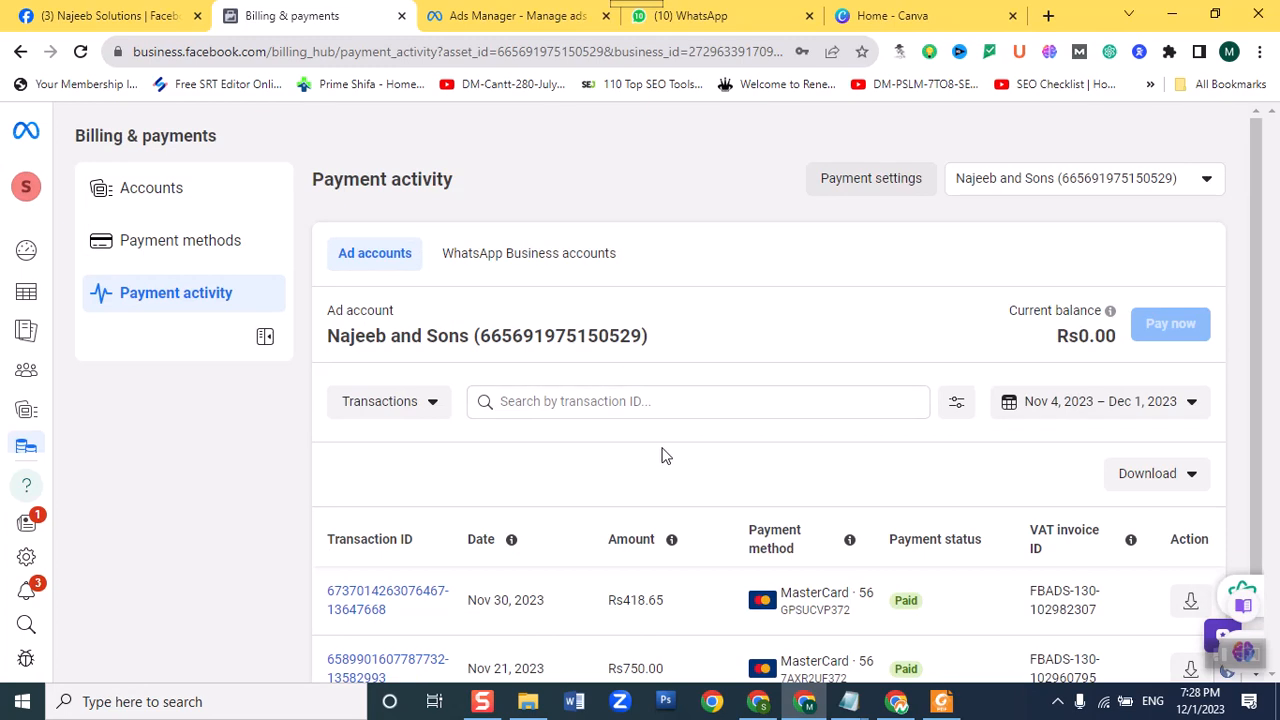
scroll(659, 453, "down", 1)
scroll(660, 450, "up", 1)
left_click(495, 264)
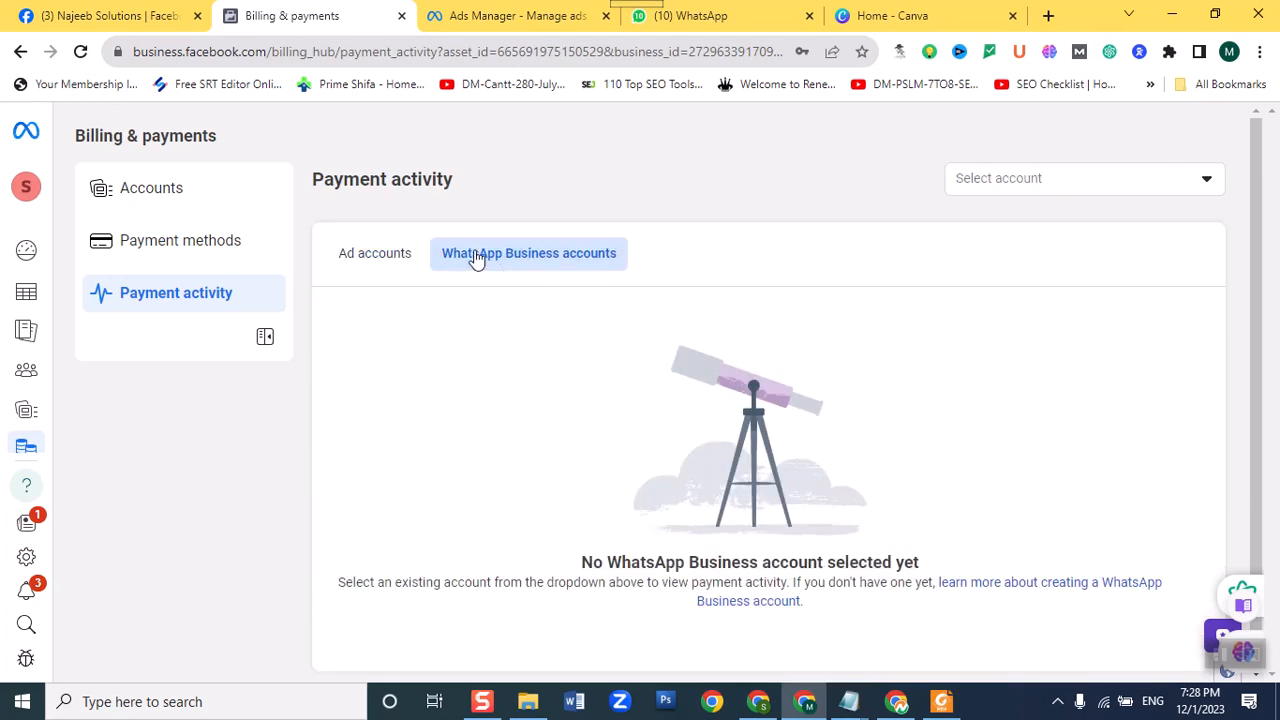
scroll(646, 300, "down", 1)
left_click(376, 255)
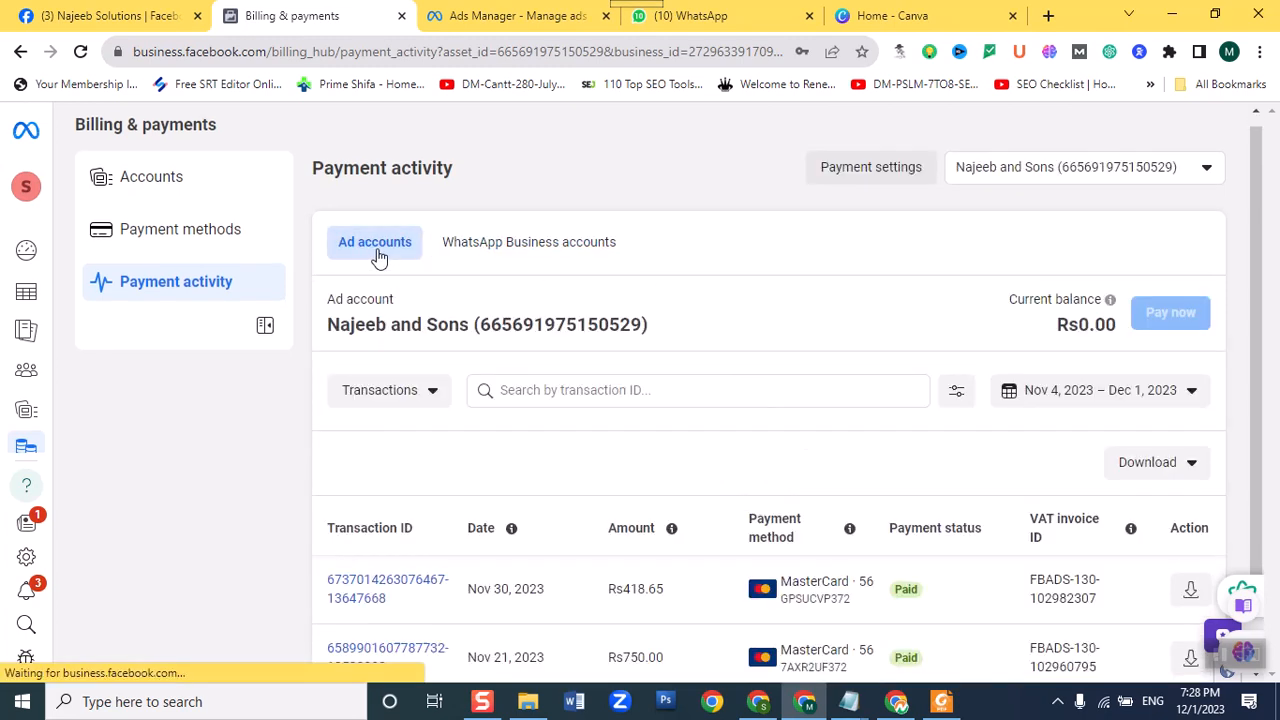
left_click(127, 190)
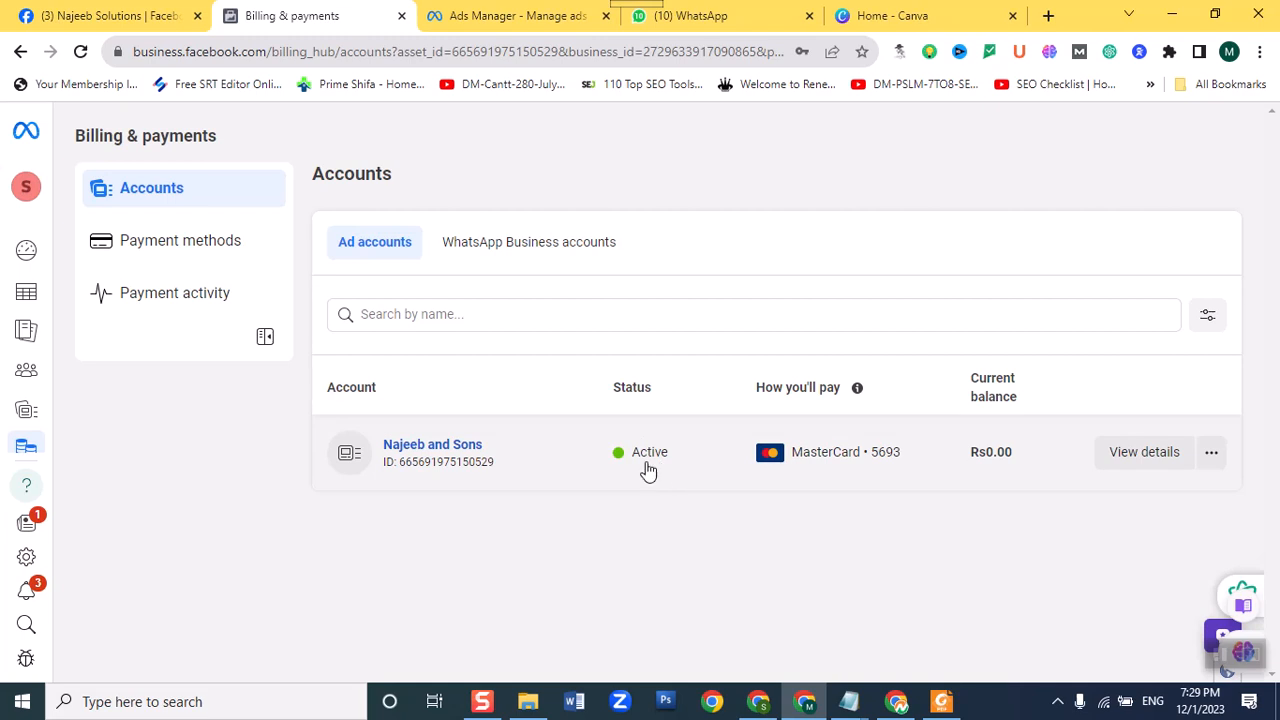
Create a new auction campaign in Ads Manager with the Engagement objective and the manual engagement campaign setup.
left_click(31, 142)
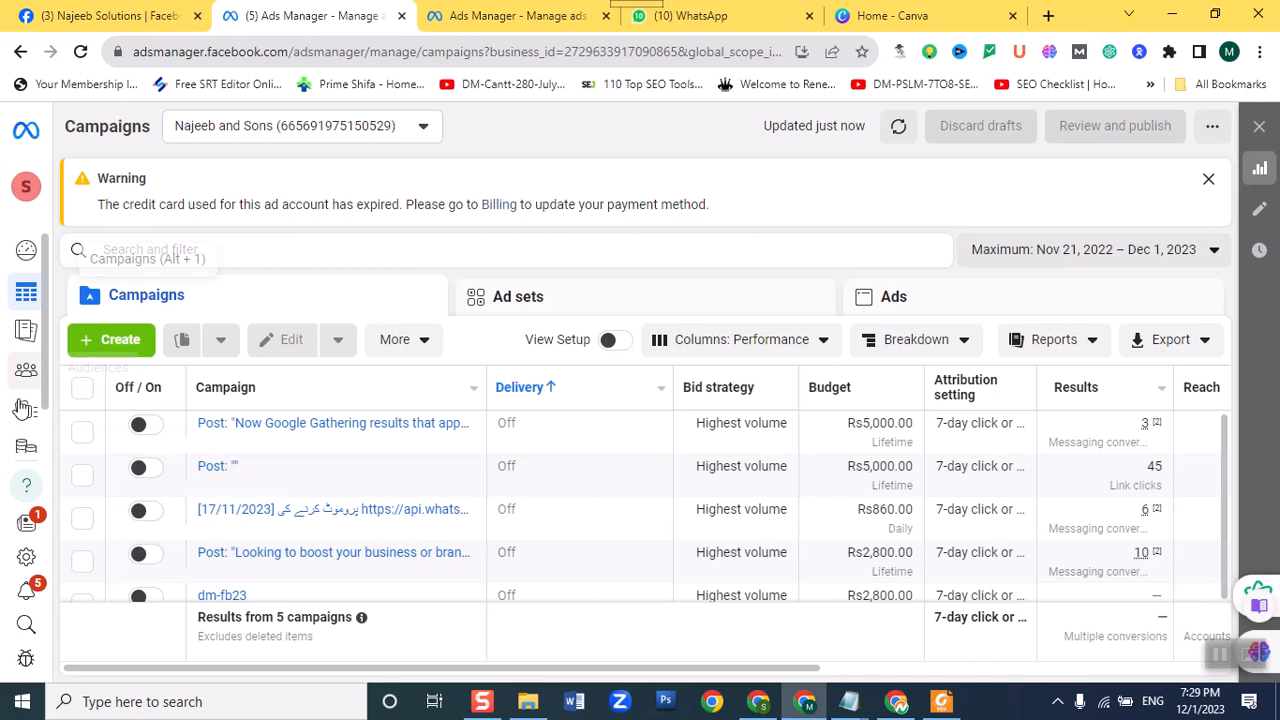
mouse_move(82, 418)
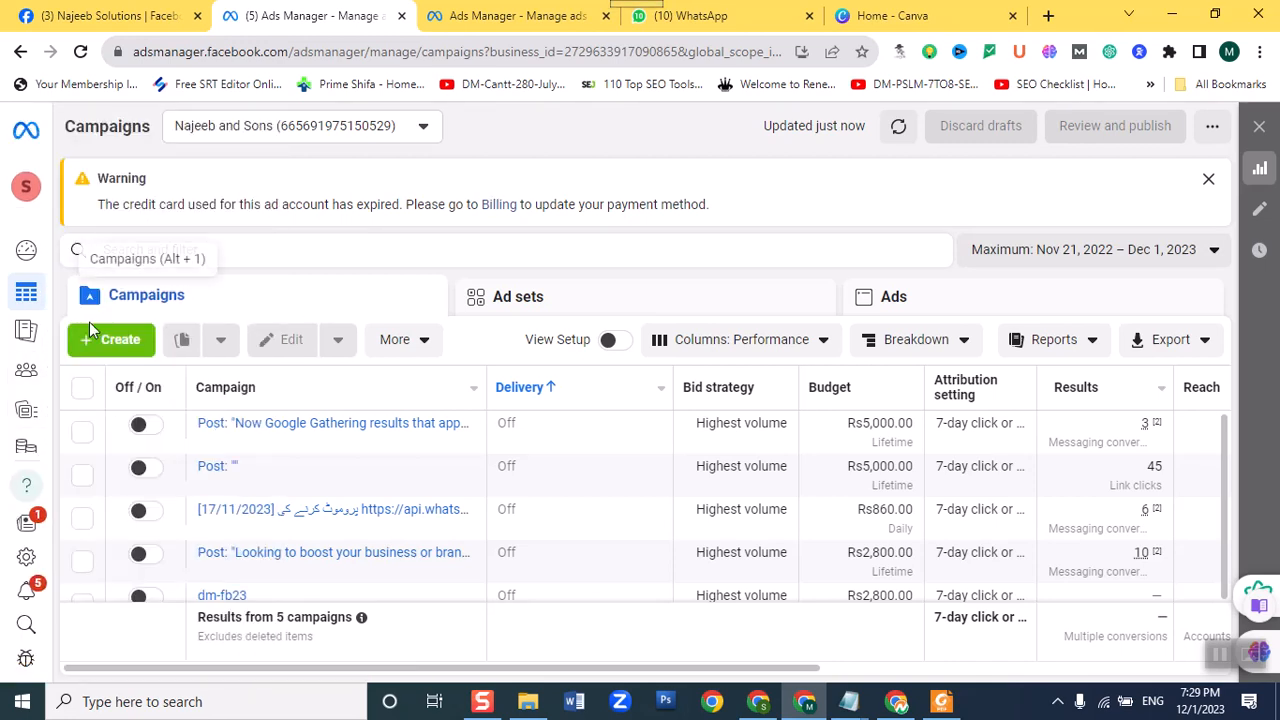
left_click(100, 345)
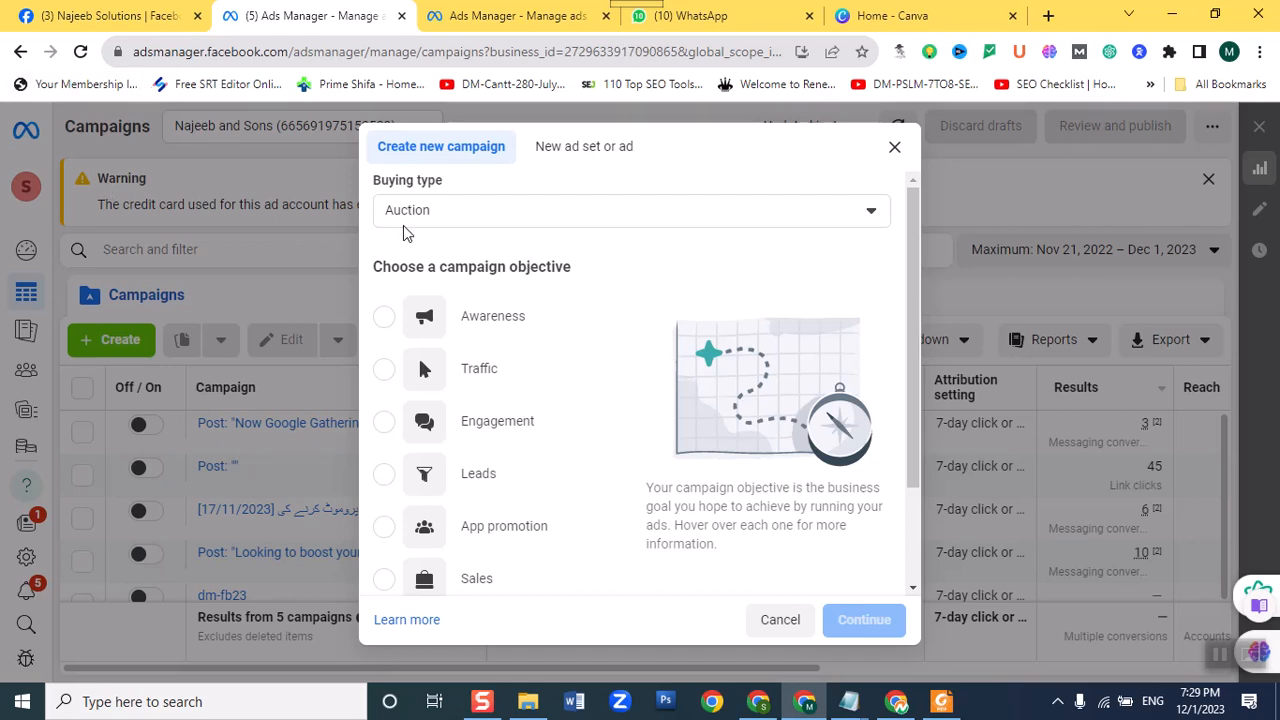
mouse_move(405, 325)
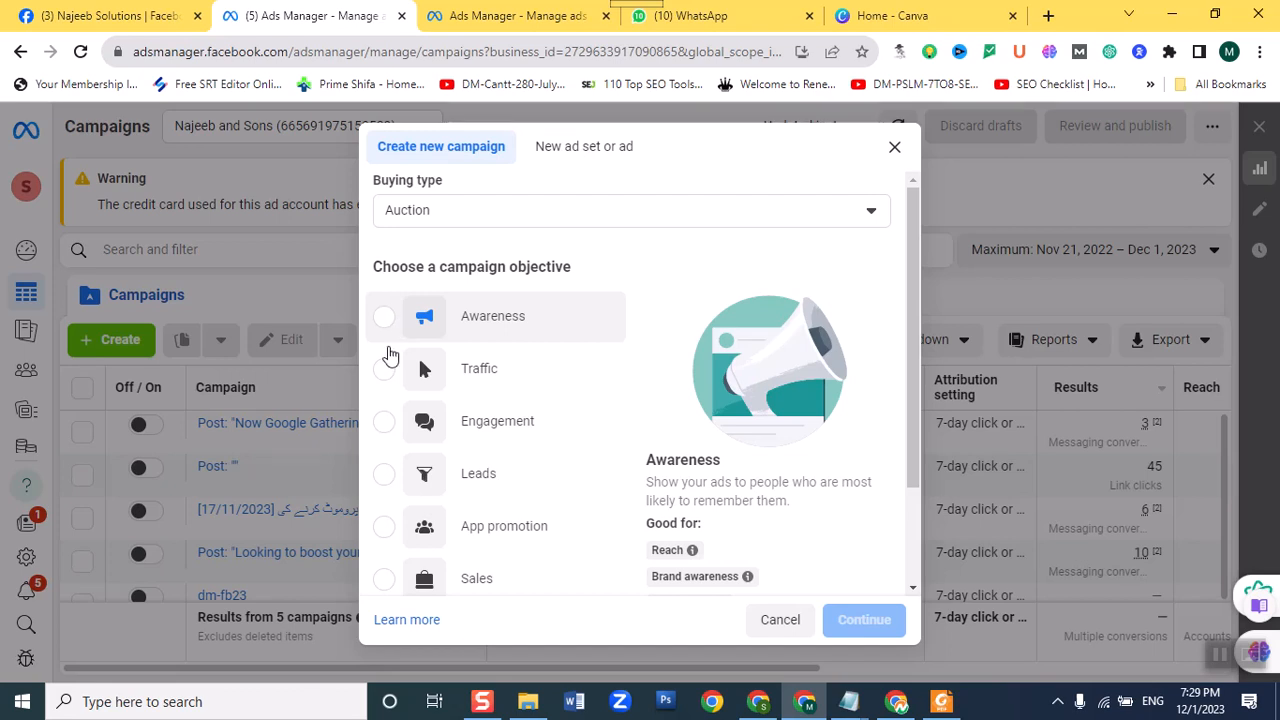
left_click(383, 422)
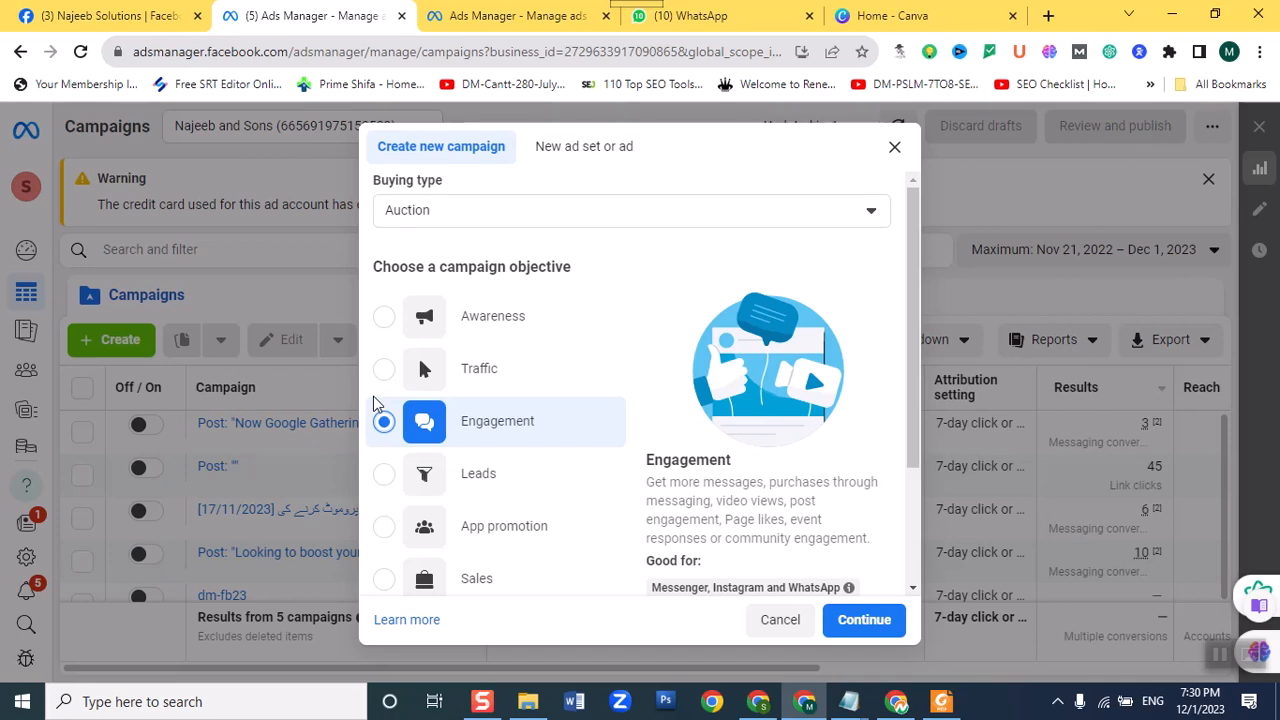
scroll(886, 449, "down", 3)
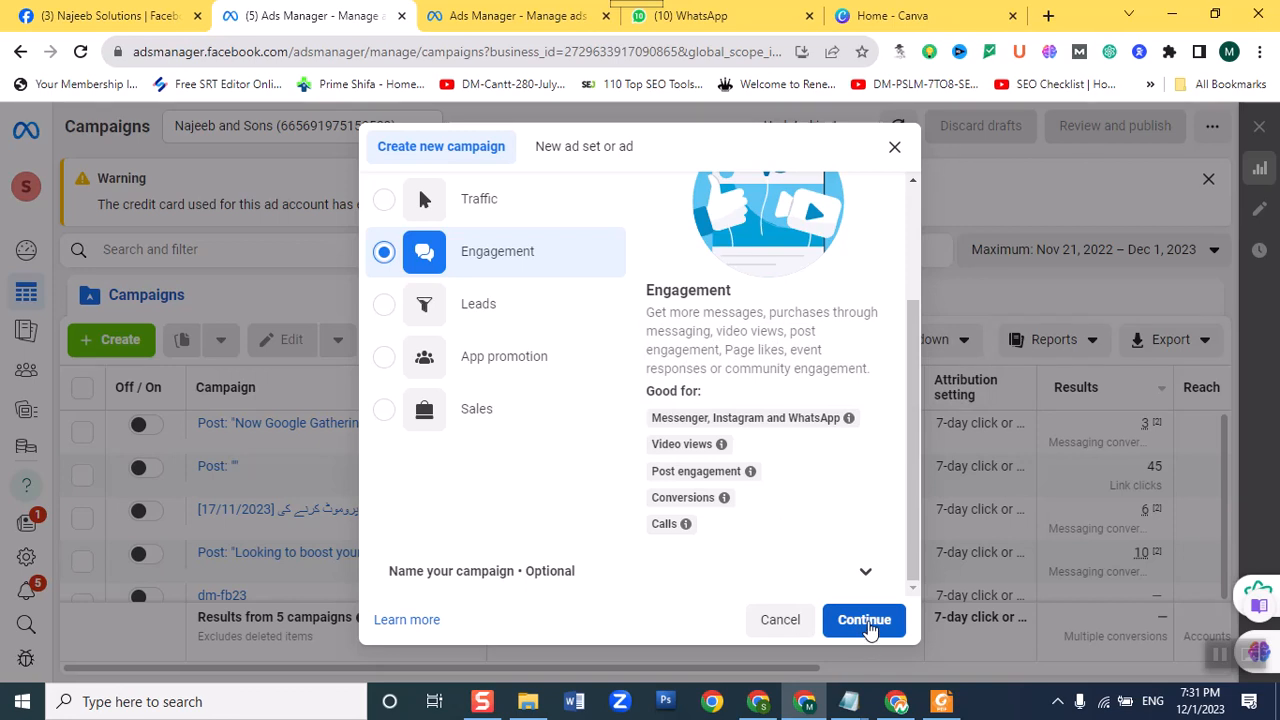
left_click(866, 622)
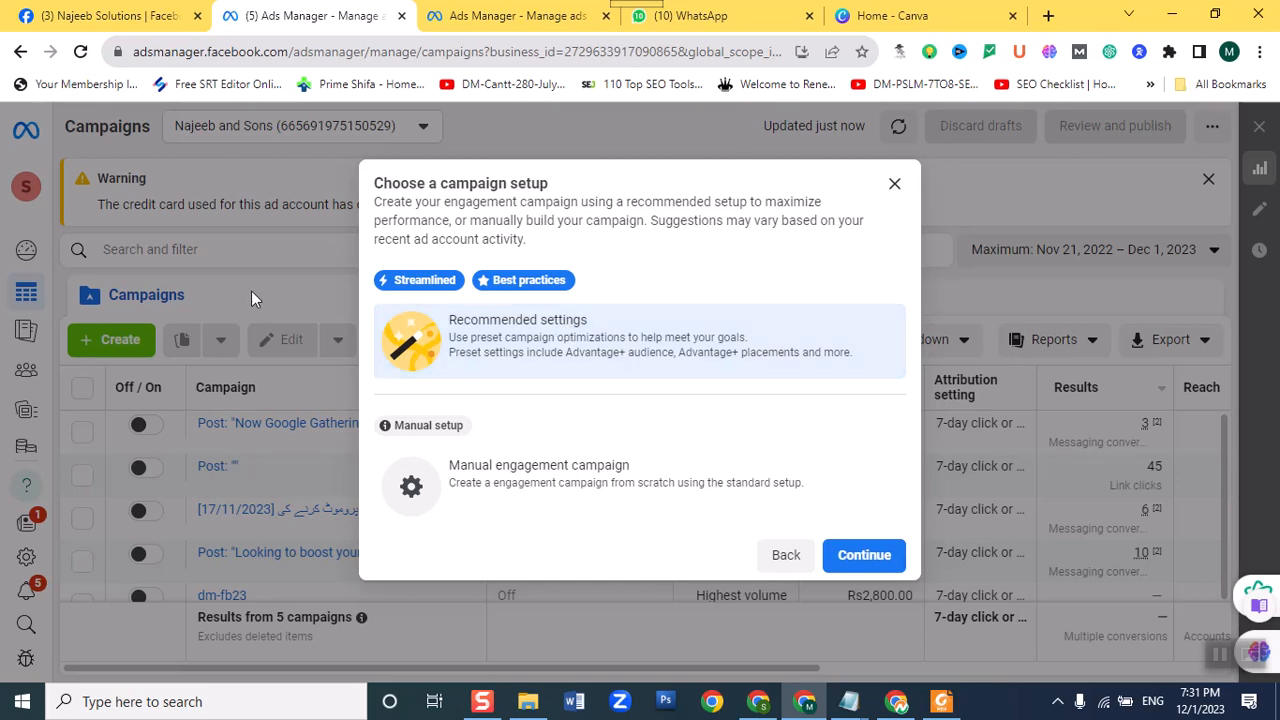
left_click(487, 467)
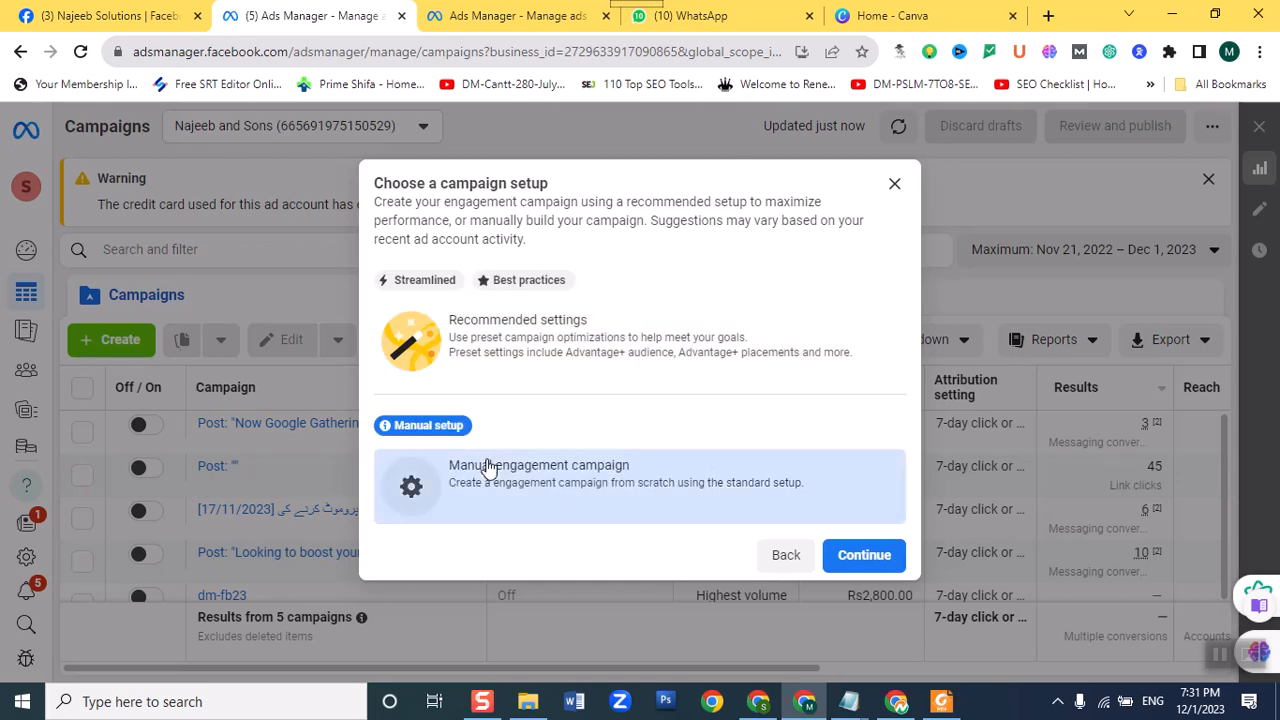
left_click(863, 557)
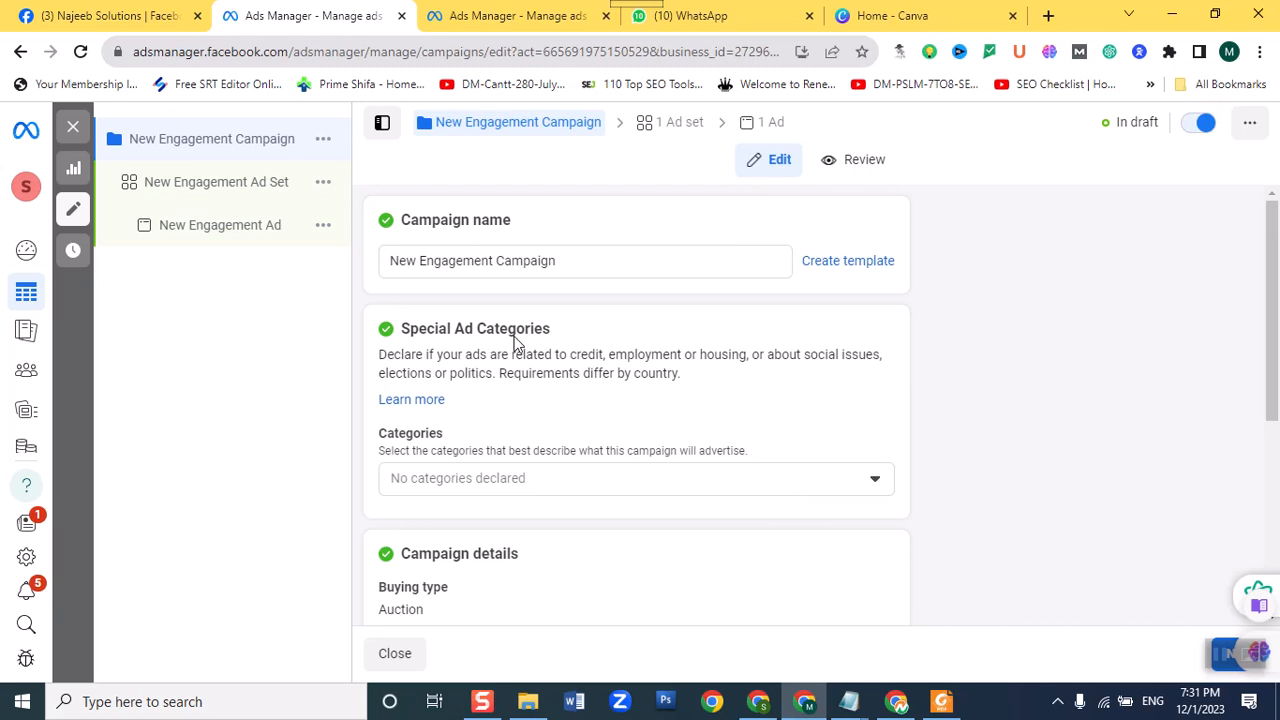
Name the campaign "digital marketing courses December 23 rs1k".
left_click_drag(587, 267, 214, 303)
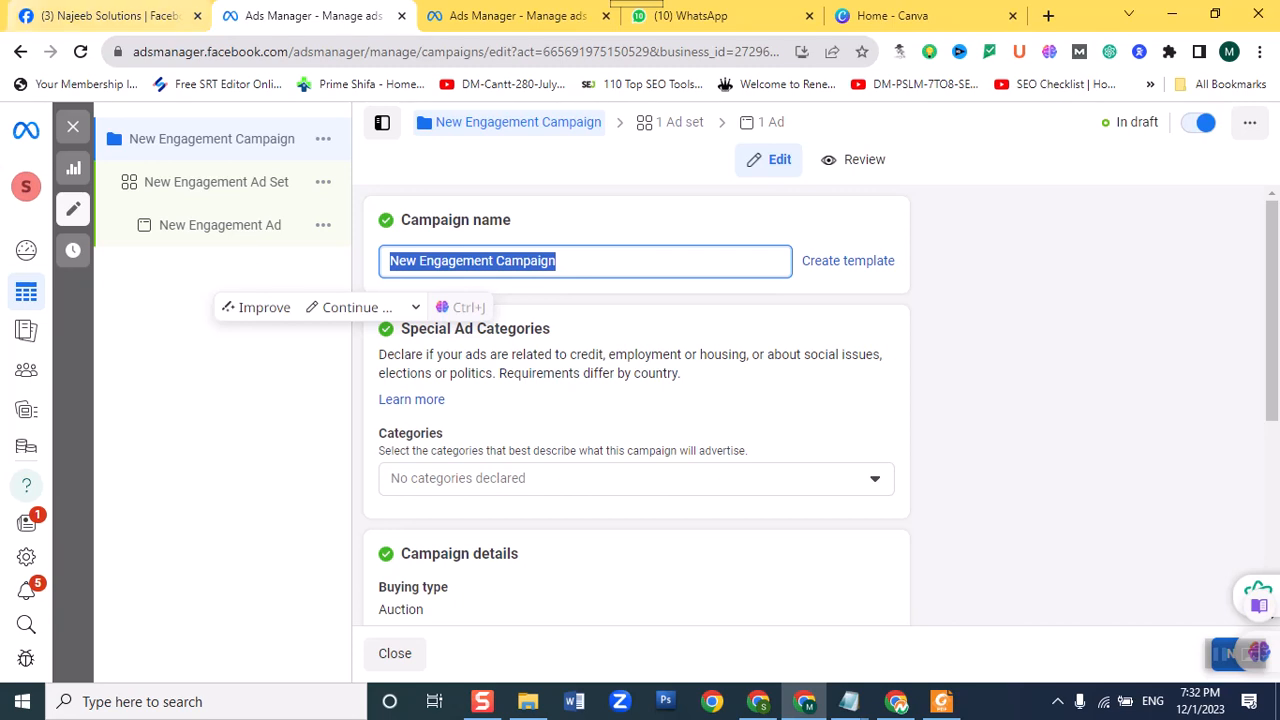
type("digita")
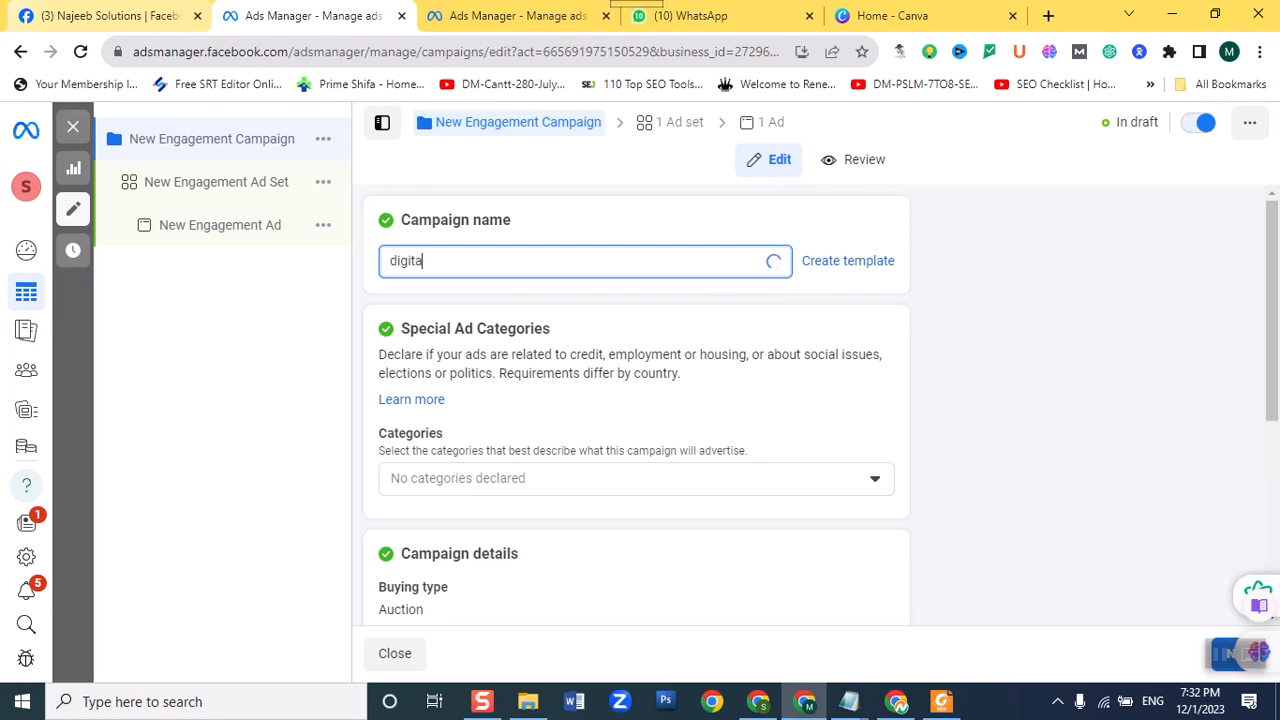
type("l marketing")
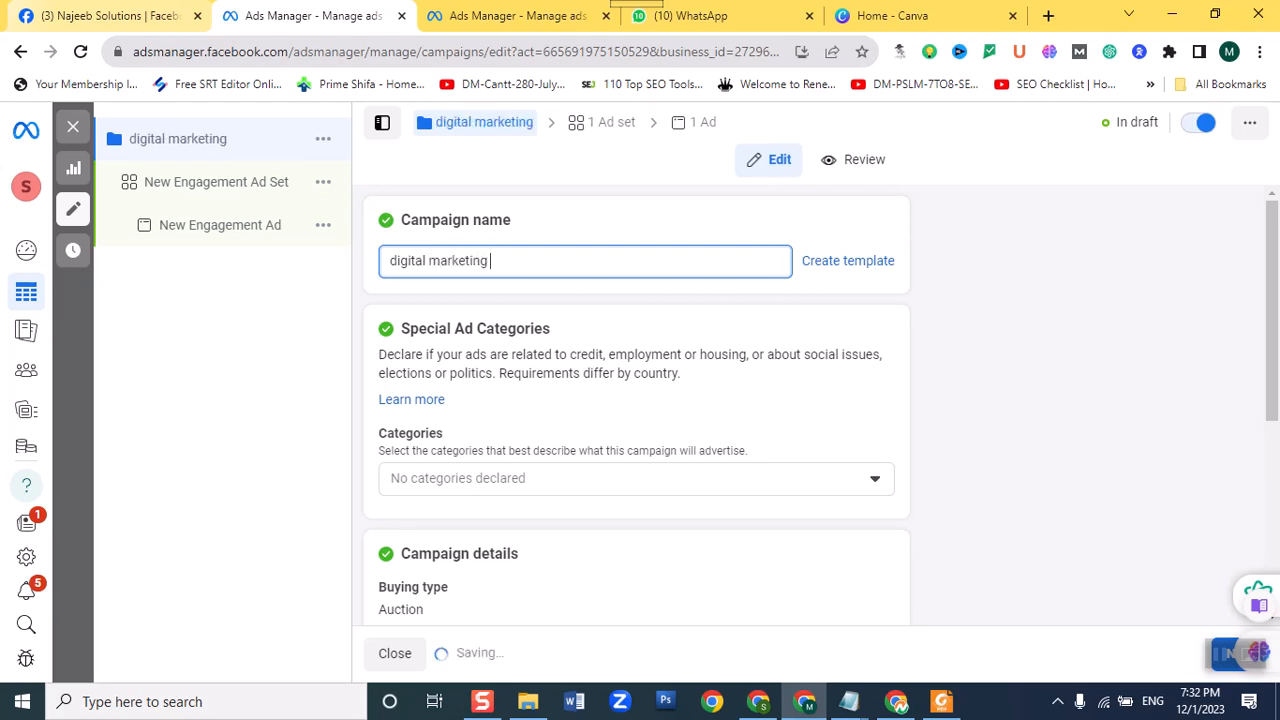
type(" courses")
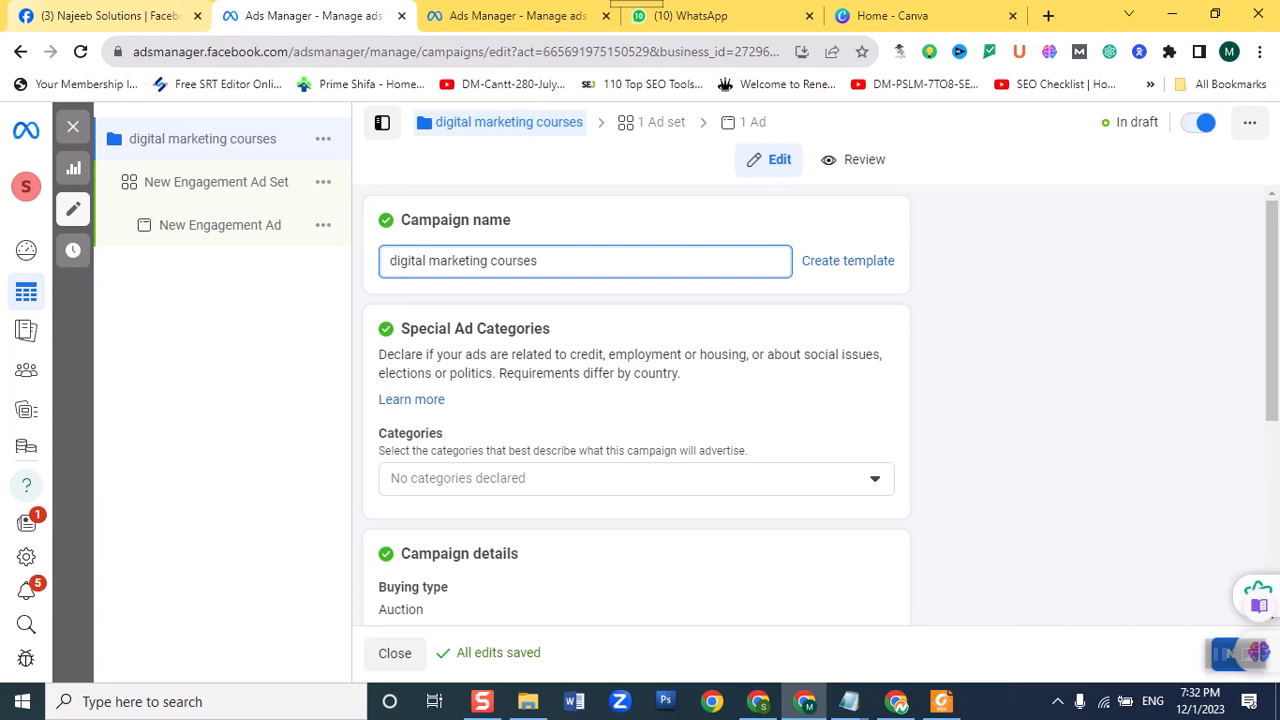
type("December 23")
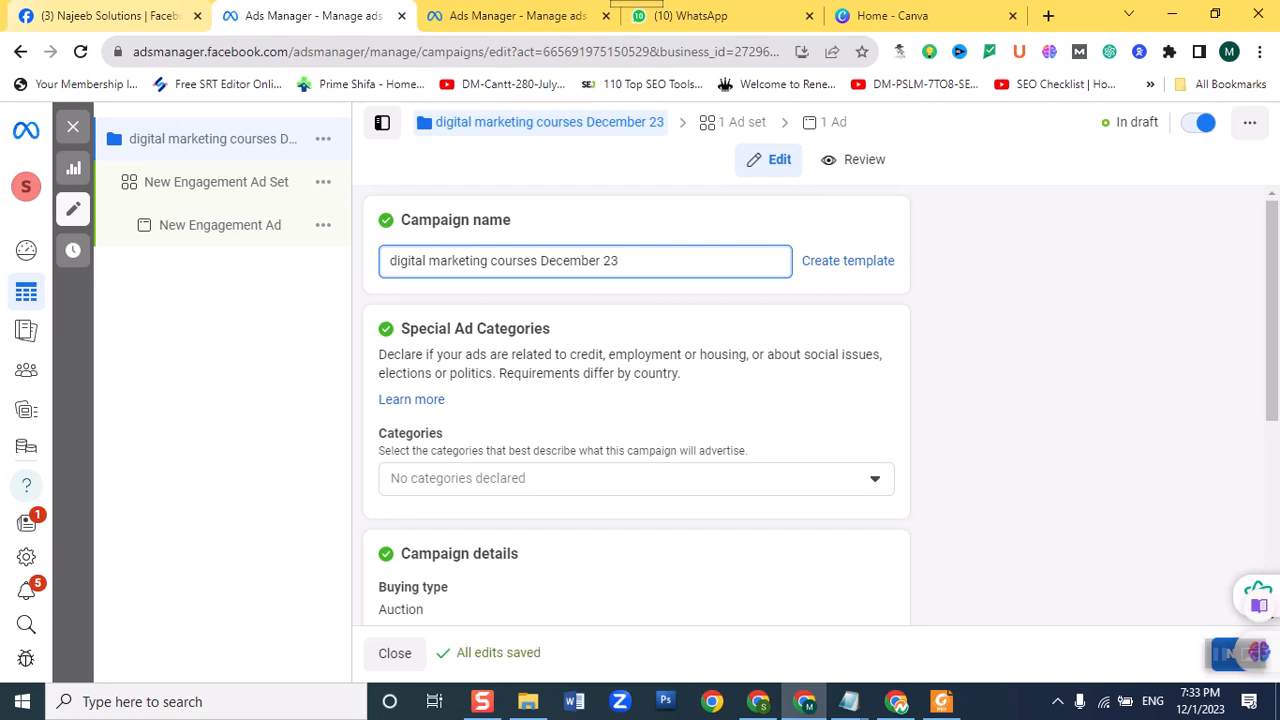
type("rs1k")
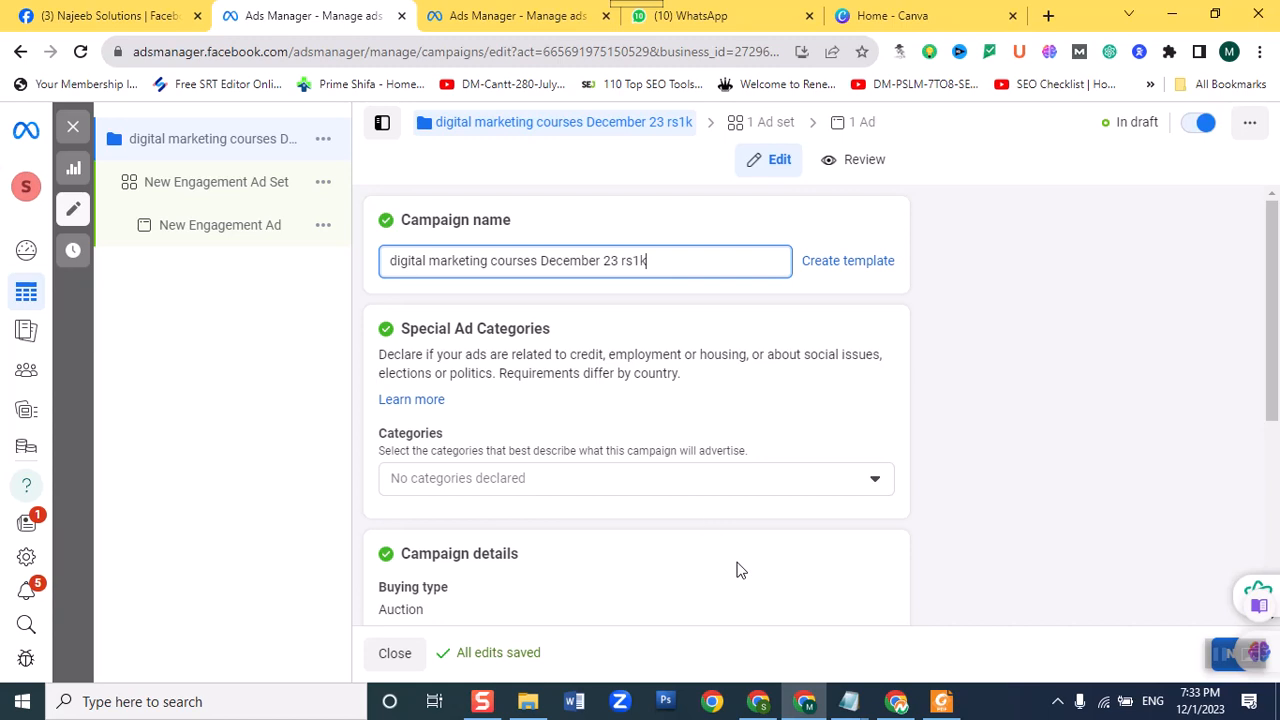
Turn on the Advantage campaign budget and keep Daily Budget as the budget type.
scroll(651, 432, "down", 2)
scroll(651, 432, "up", 2)
scroll(601, 407, "down", 3)
scroll(601, 407, "down", 1)
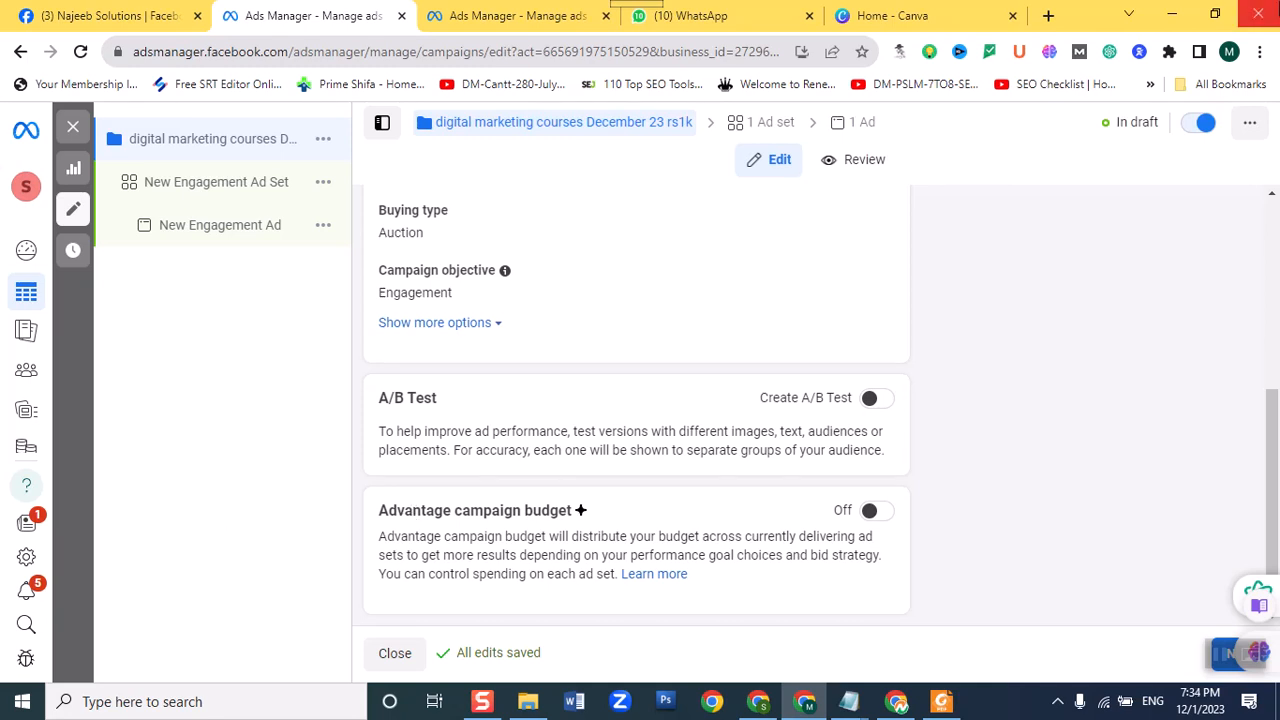
left_click(878, 512)
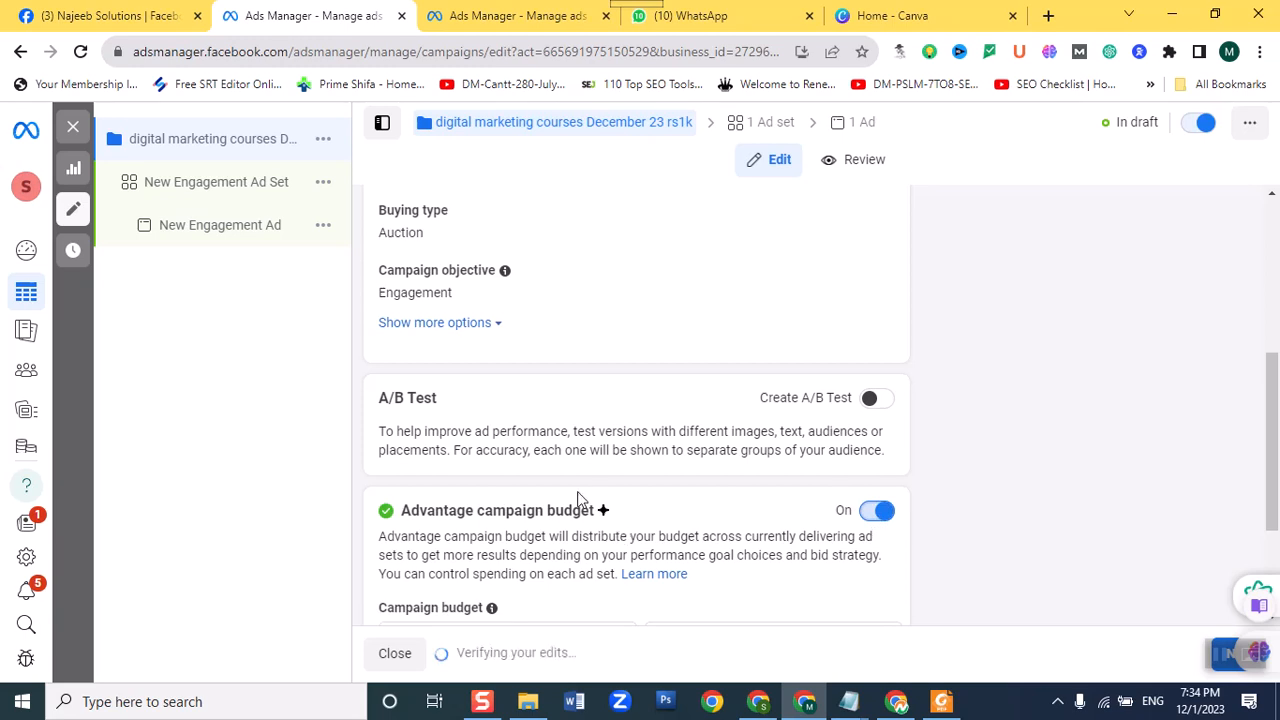
scroll(600, 520, "down", 2)
left_click(472, 454)
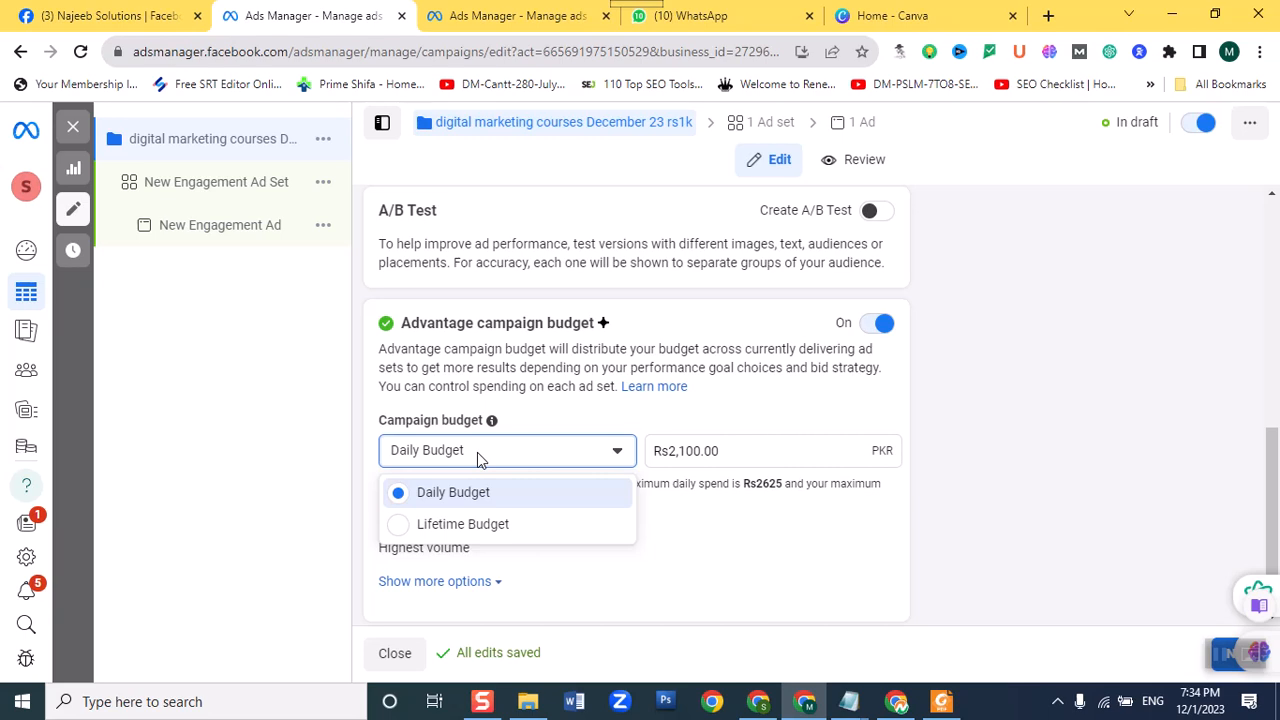
left_click(449, 496)
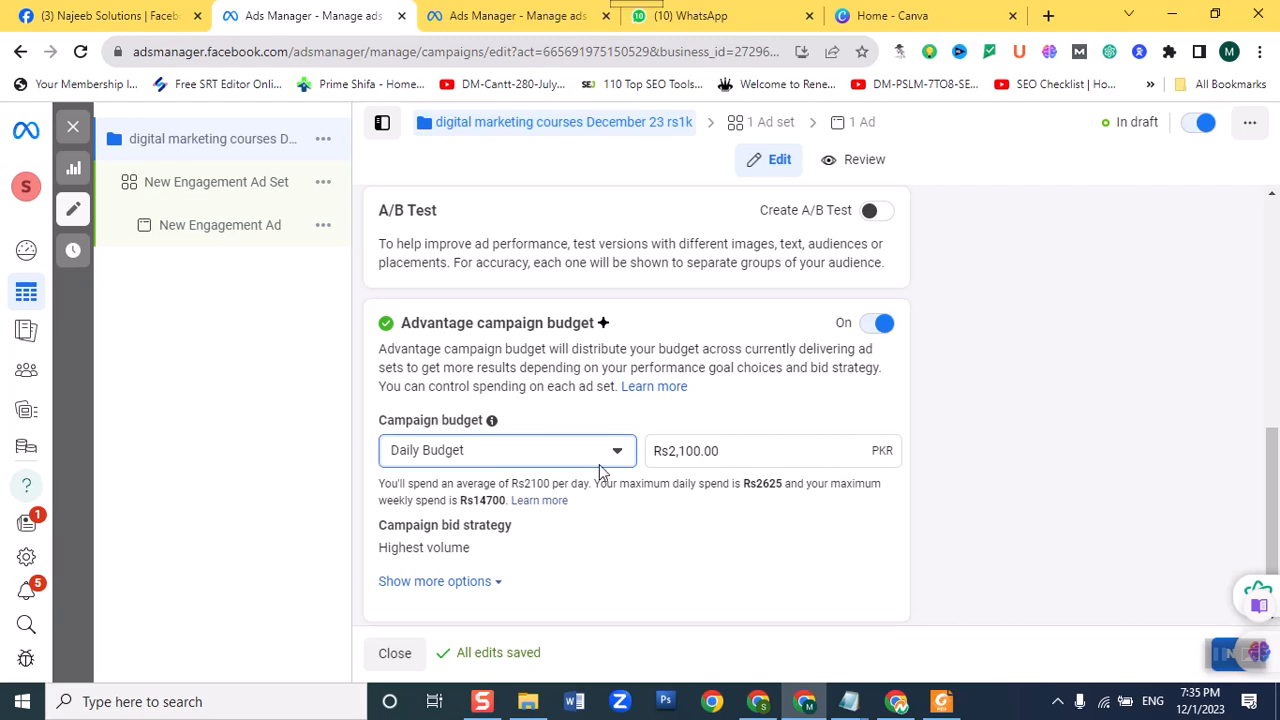
Reveal the additional campaign budget options and examine the ad scheduling and campaign bid strategy settings.
scroll(451, 534, "down", 1)
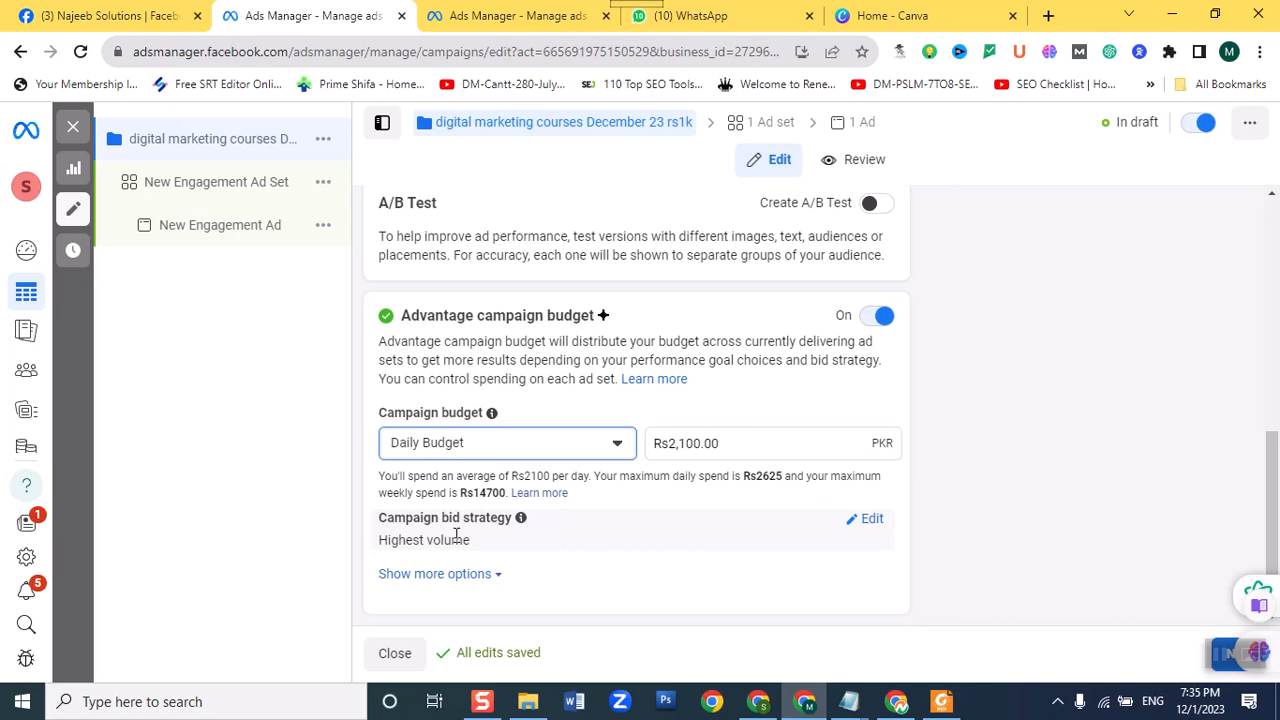
left_click(485, 578)
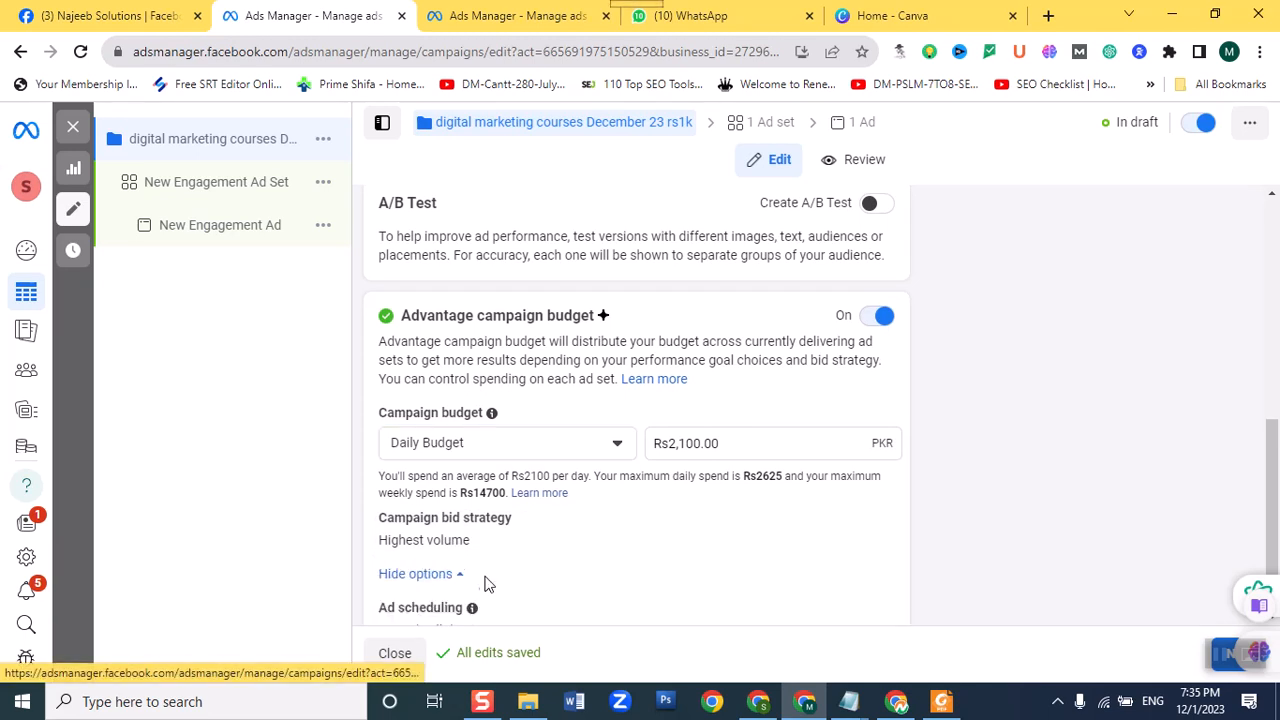
scroll(503, 577, "down", 1)
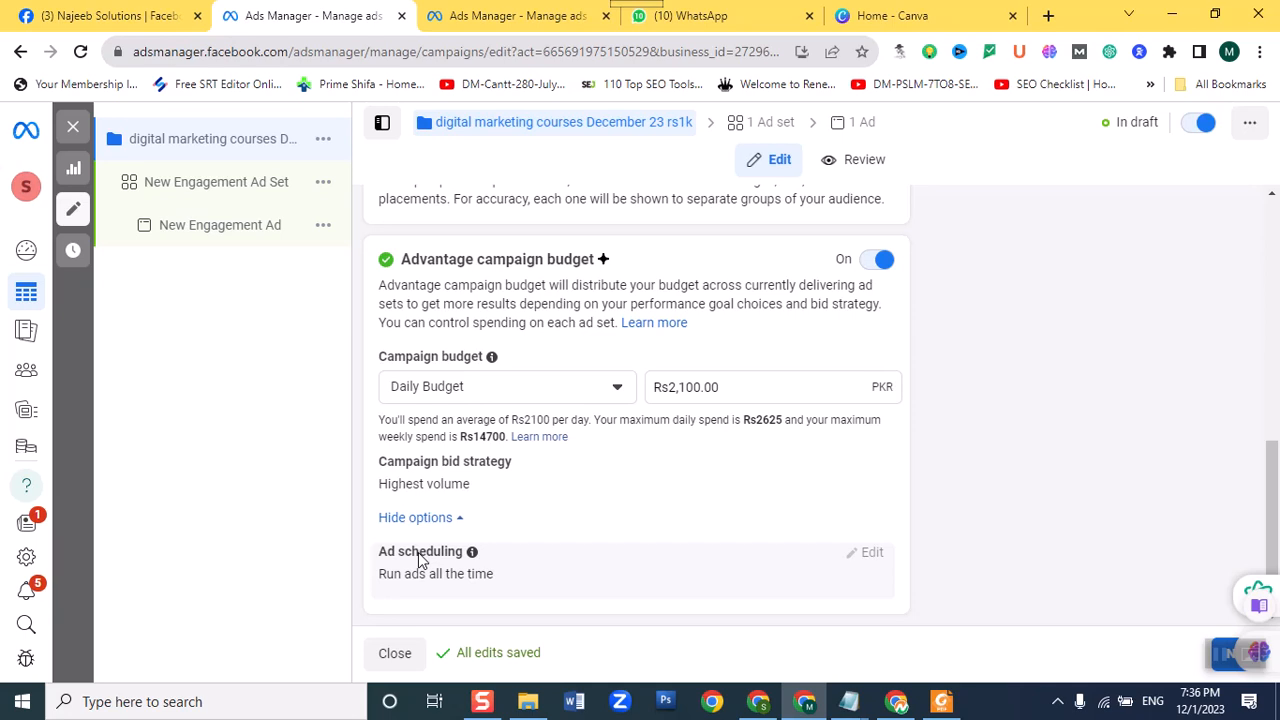
mouse_move(871, 555)
mouse_move(428, 470)
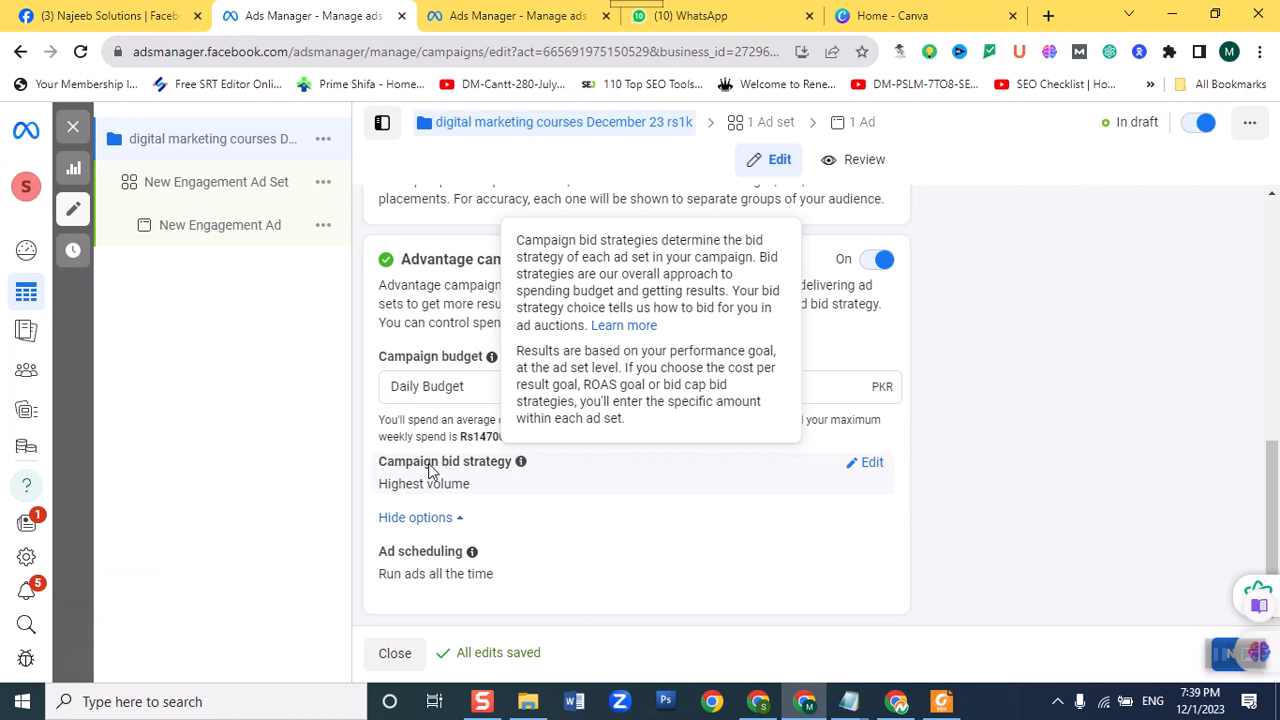
Change the campaign budget to a Lifetime Budget of Rs10,000.
left_click(620, 390)
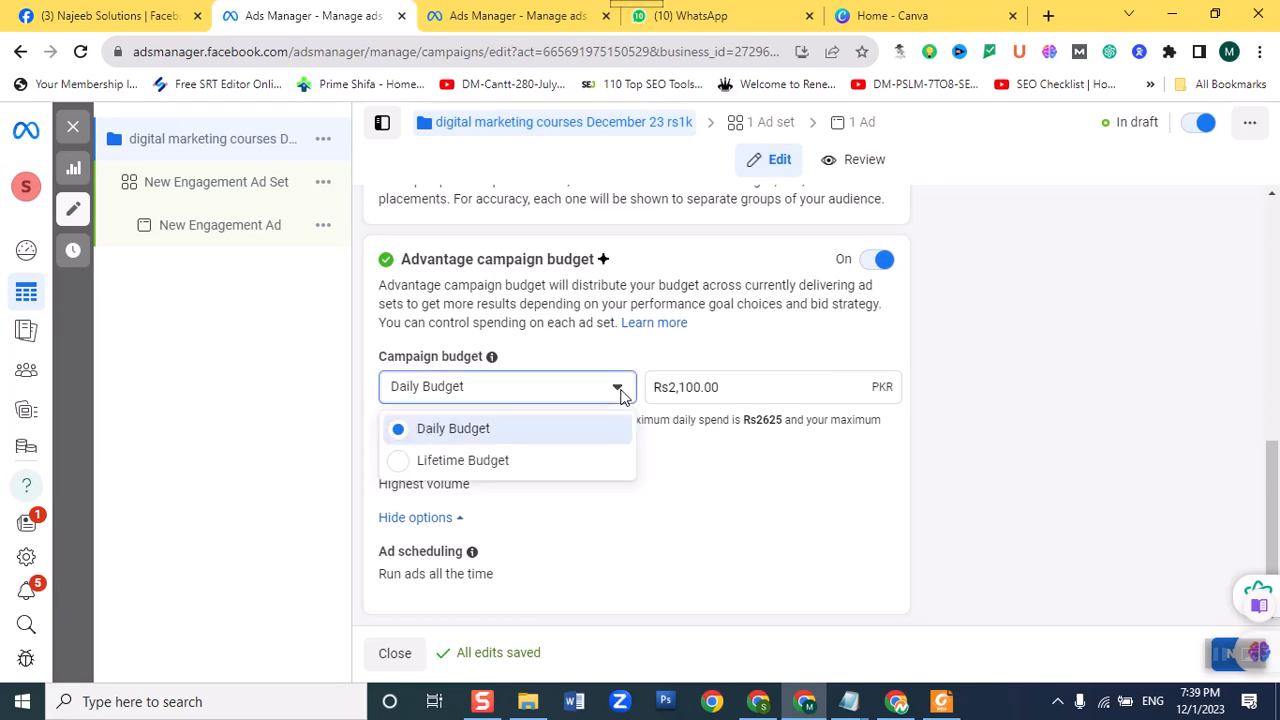
left_click(420, 460)
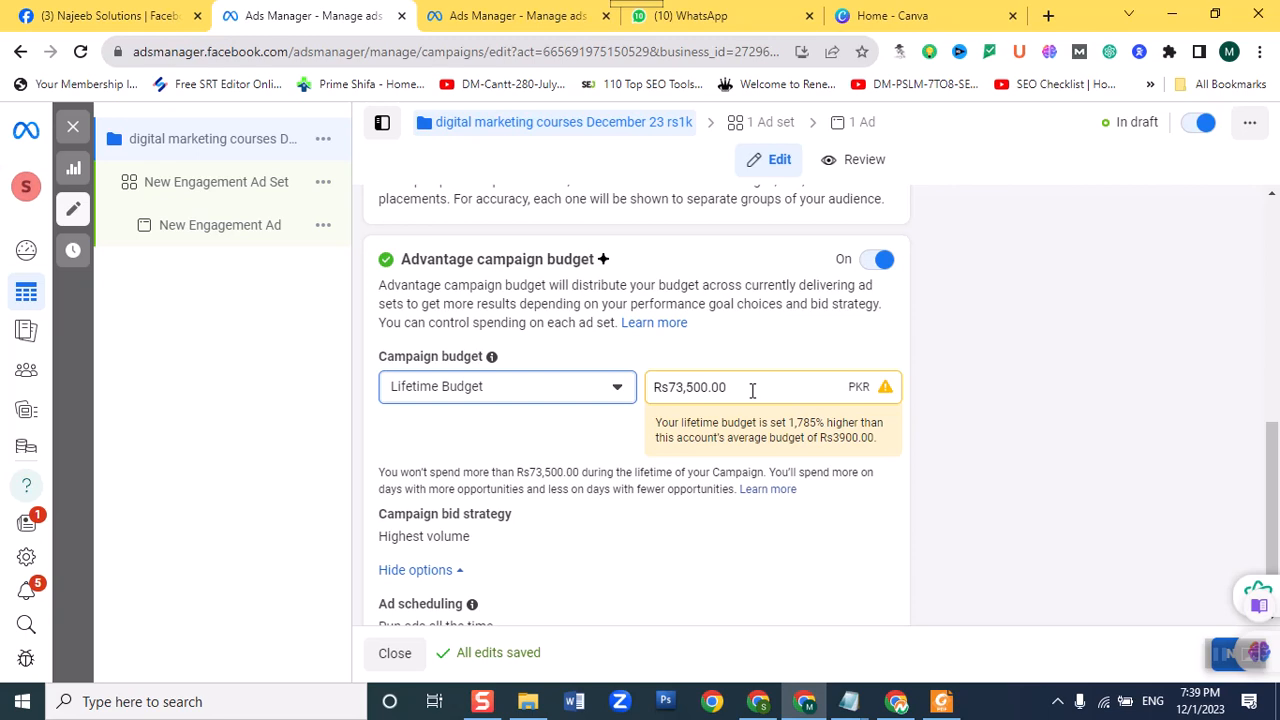
left_click_drag(752, 390, 563, 386)
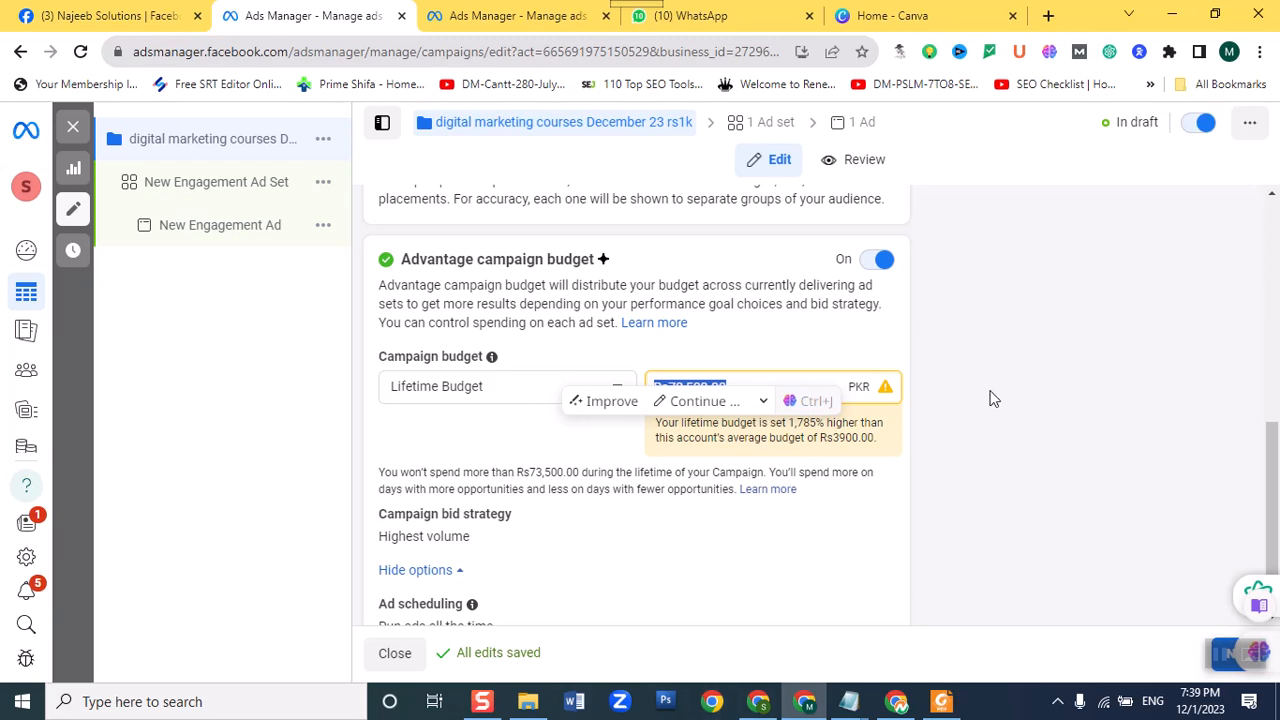
type("10000")
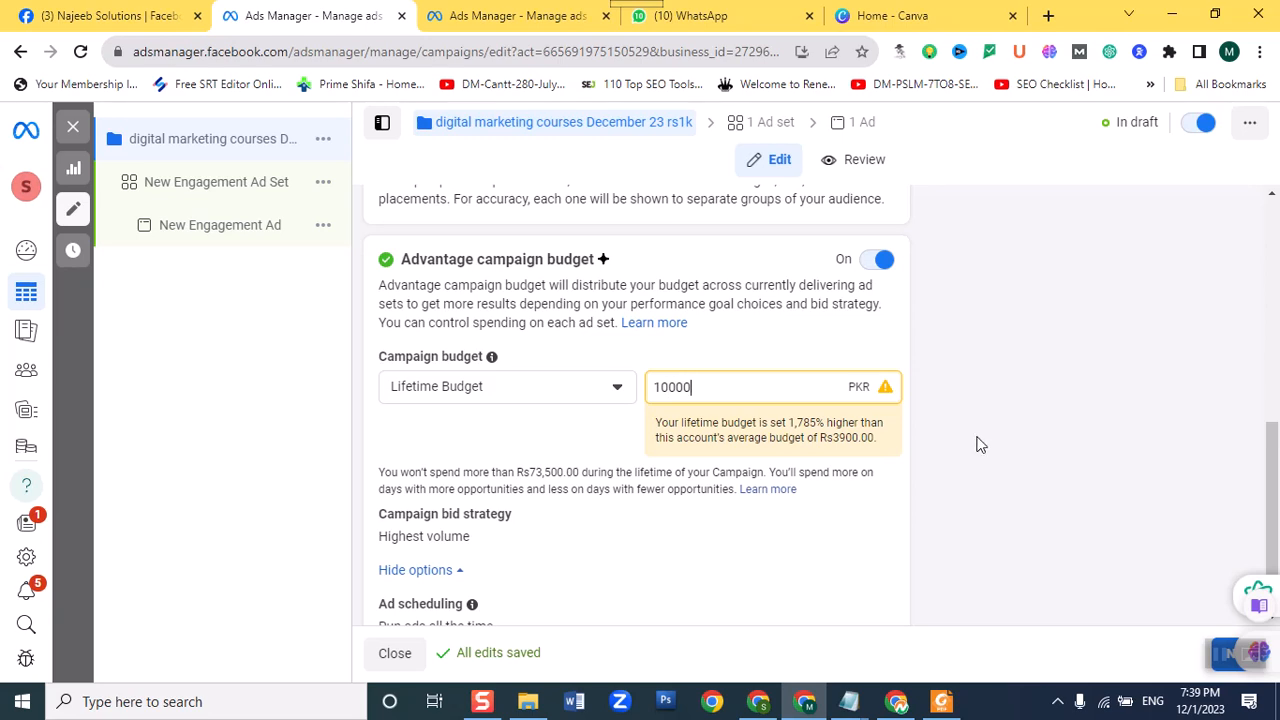
left_click(982, 414)
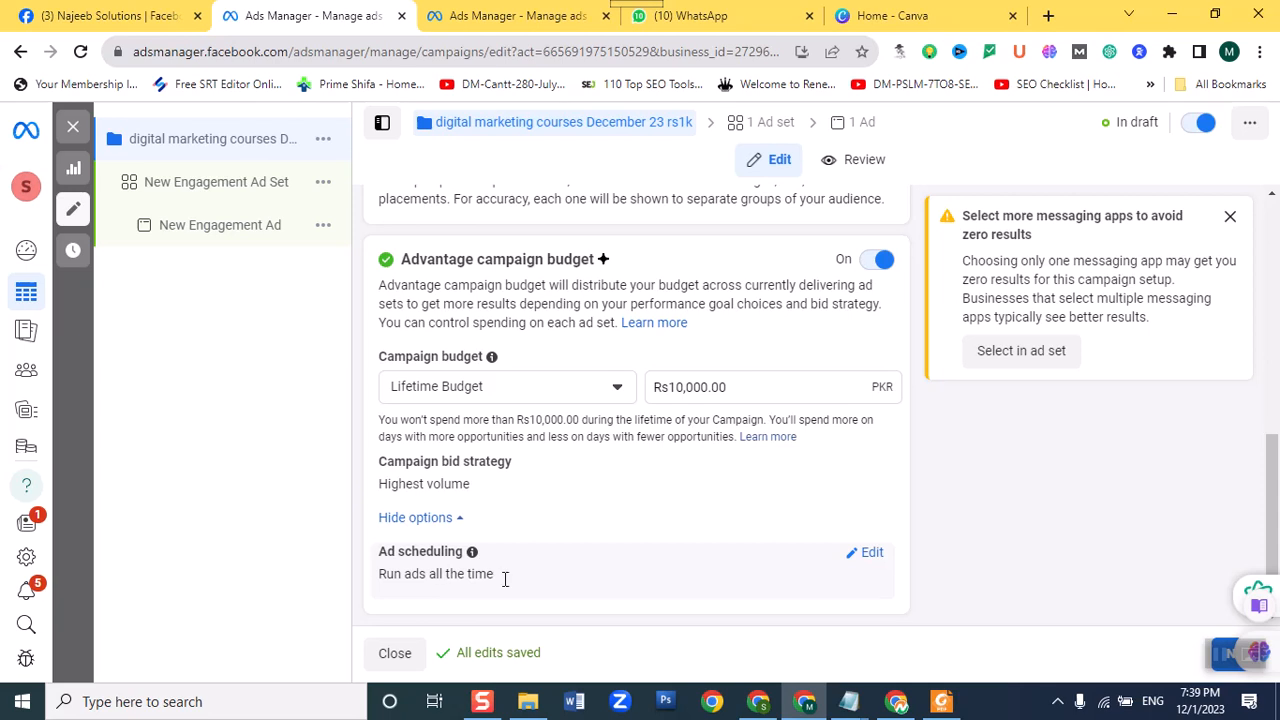
Set the campaign's ad scheduling to run ads on a schedule.
left_click(870, 553)
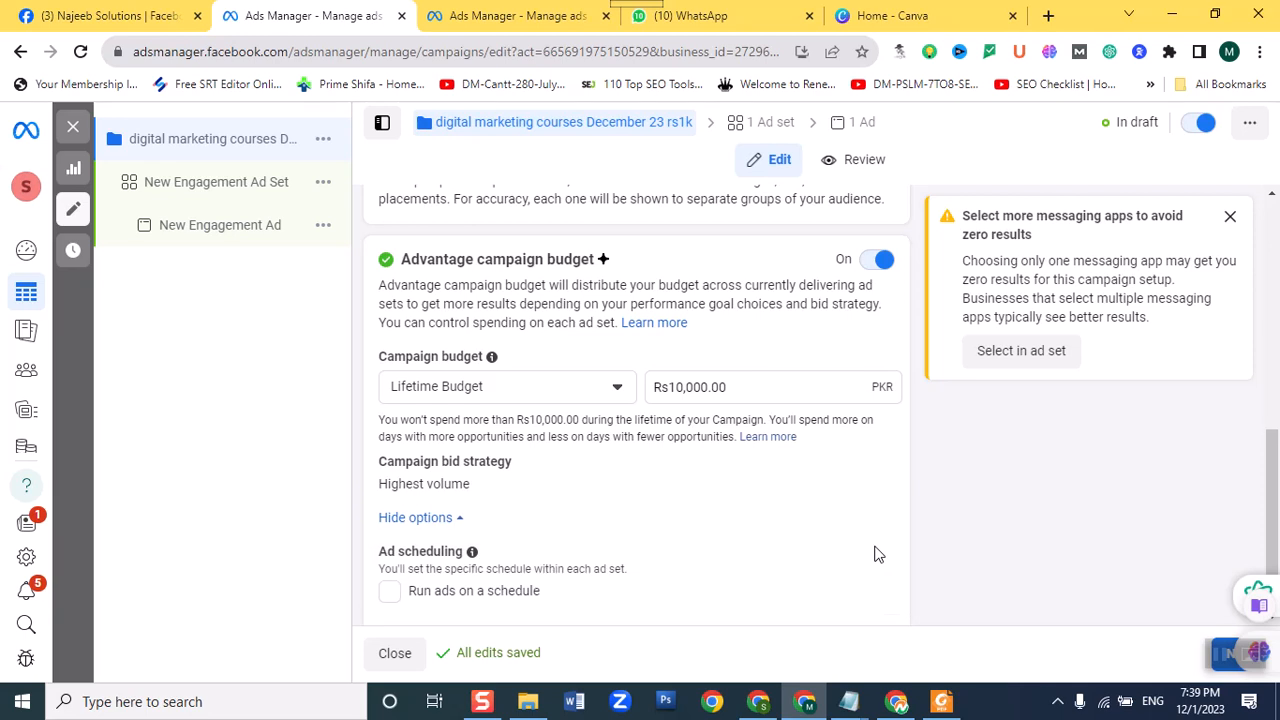
left_click(389, 594)
scroll(548, 532, "down", 1)
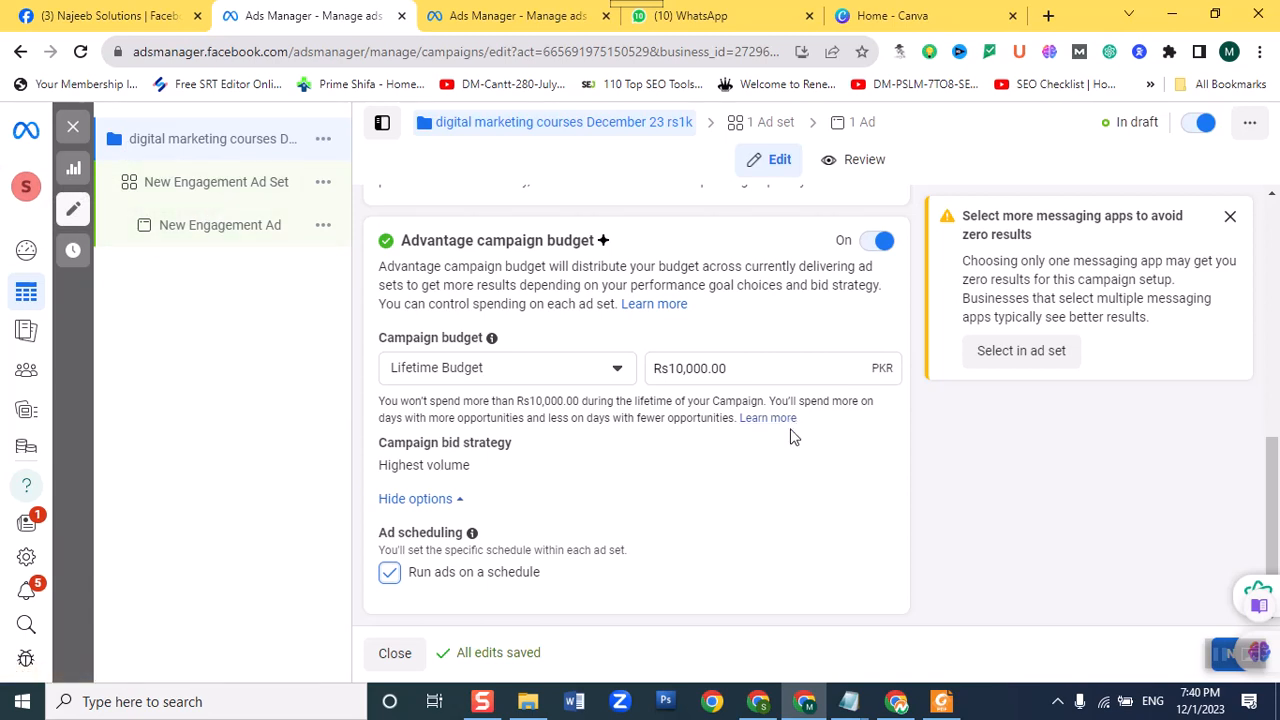
scroll(791, 432, "up", 4)
scroll(791, 434, "down", 4)
Copy the campaign name and use it as the ad set name, "digital marketing courses December 23 rs1k".
left_click(198, 203)
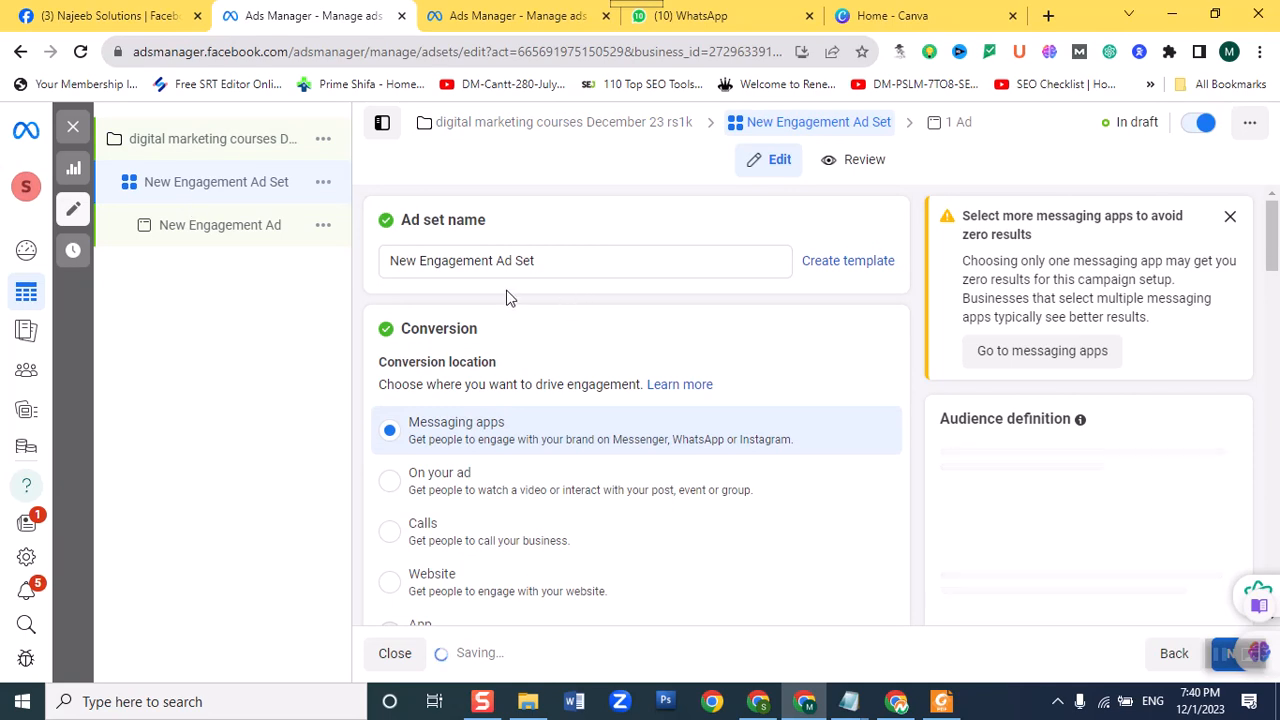
left_click(198, 141)
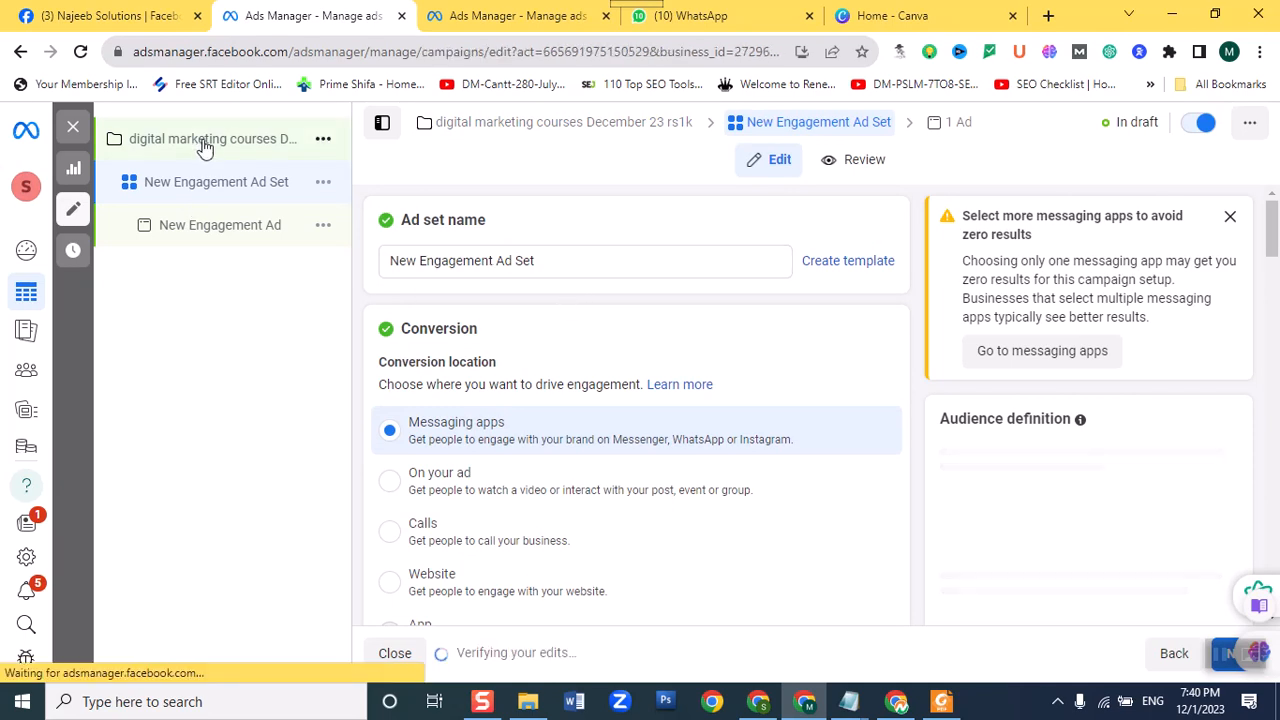
left_click_drag(672, 260, 343, 270)
key("ctrl+c")
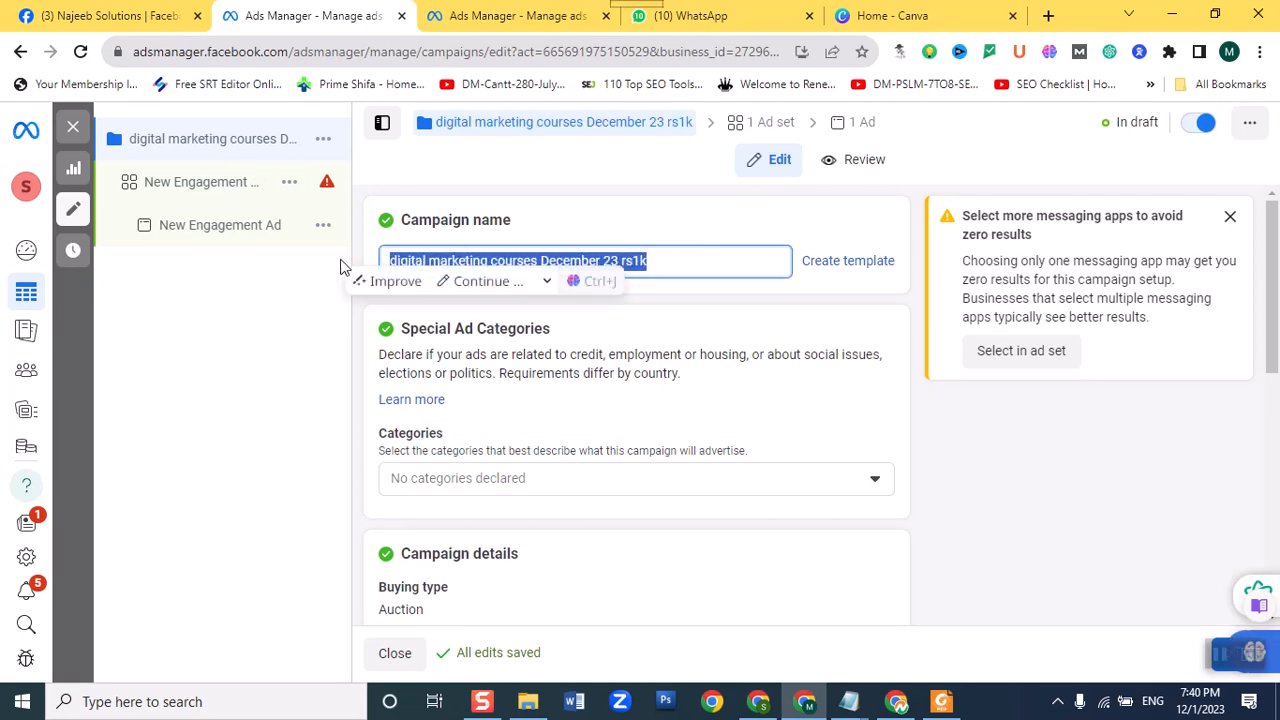
left_click(216, 186)
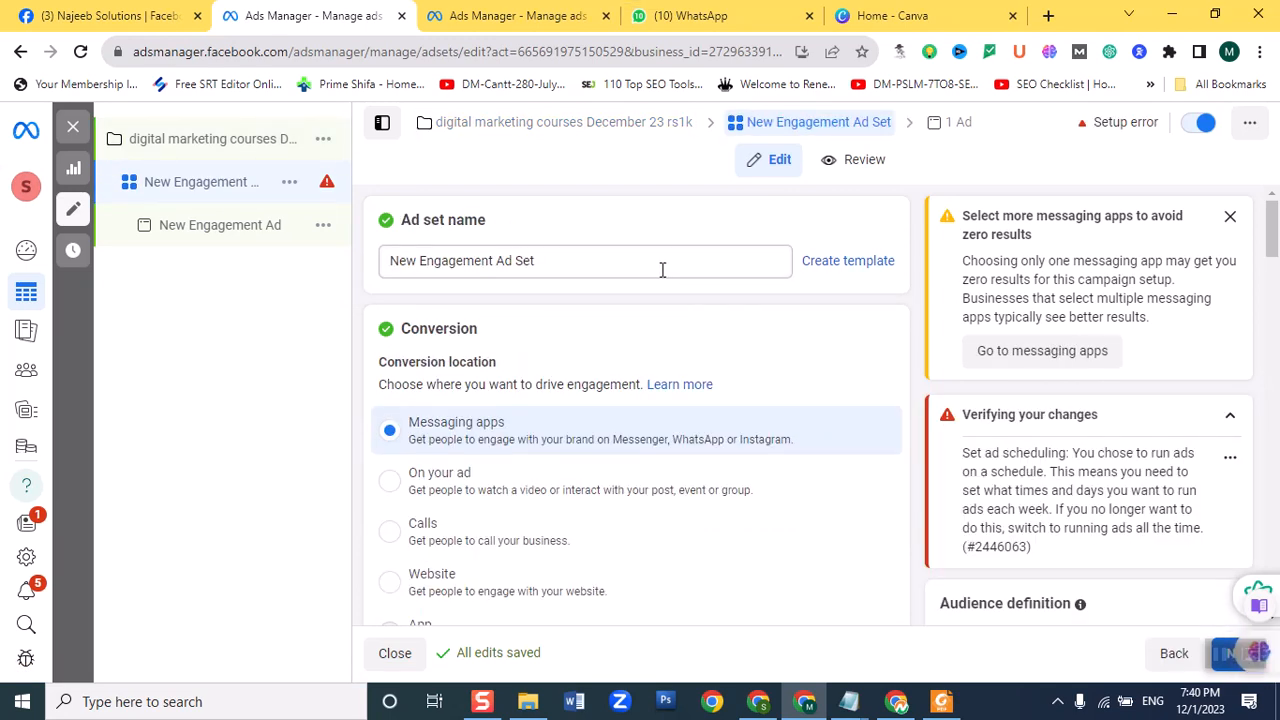
left_click_drag(662, 262, 341, 269)
key("ctrl+v")
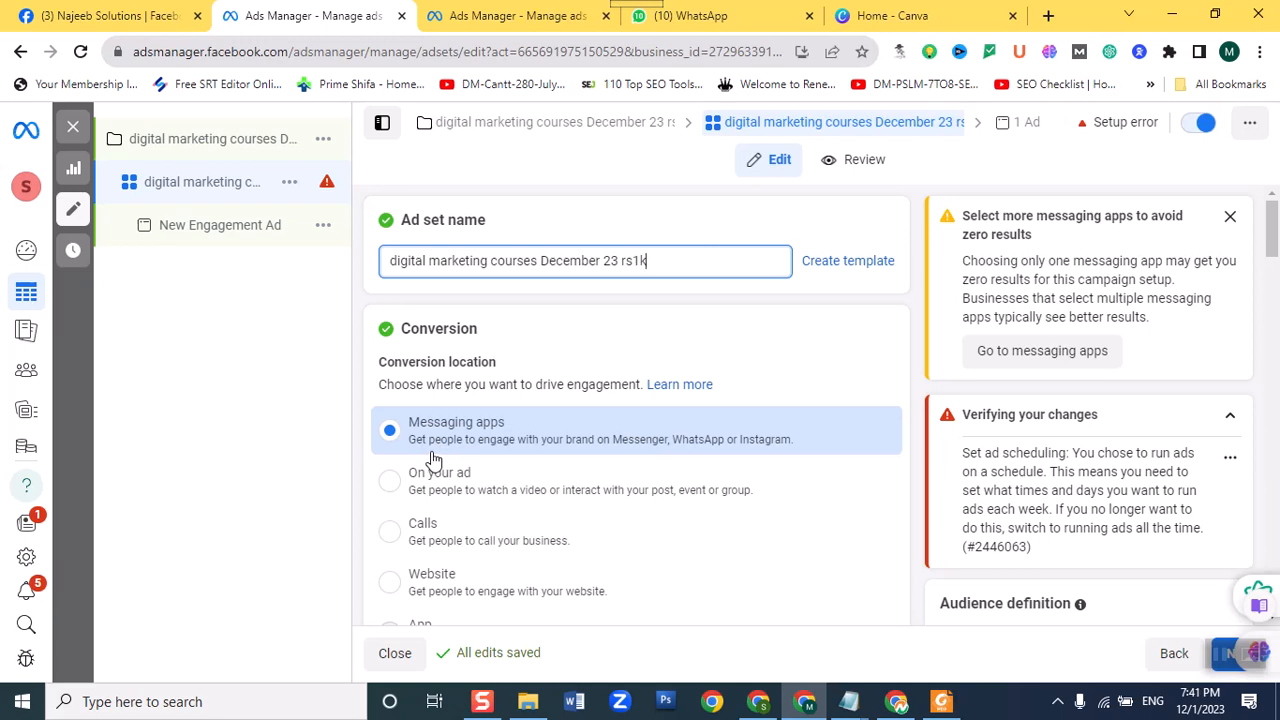
Change the Facebook Page for the ad set to Najeeb Solutions.
scroll(456, 460, "down", 2)
scroll(456, 460, "down", 2)
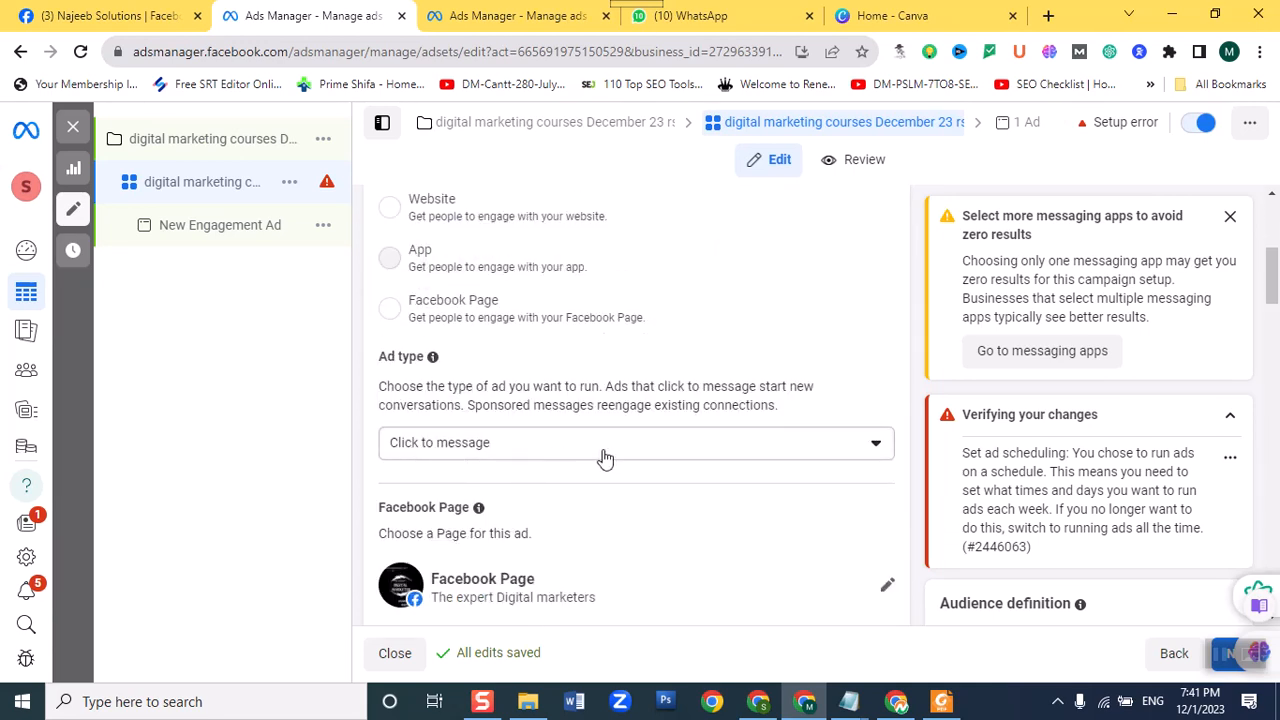
scroll(617, 457, "down", 2)
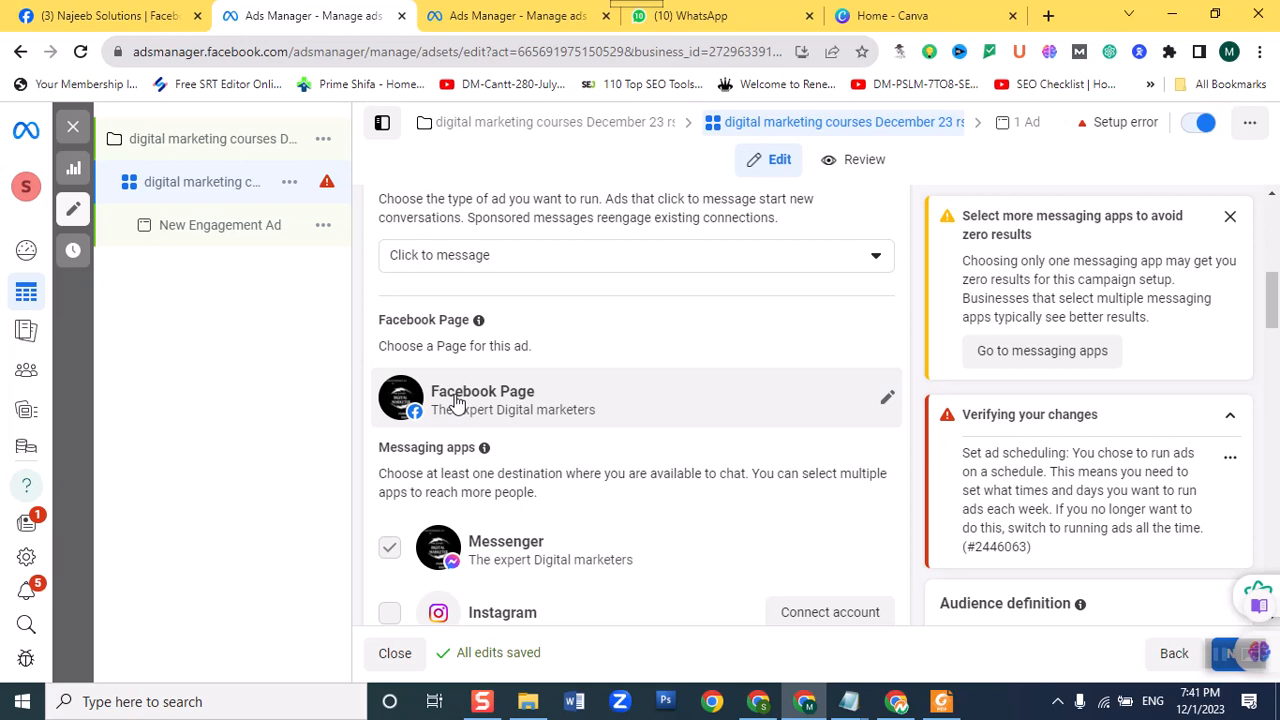
left_click(887, 398)
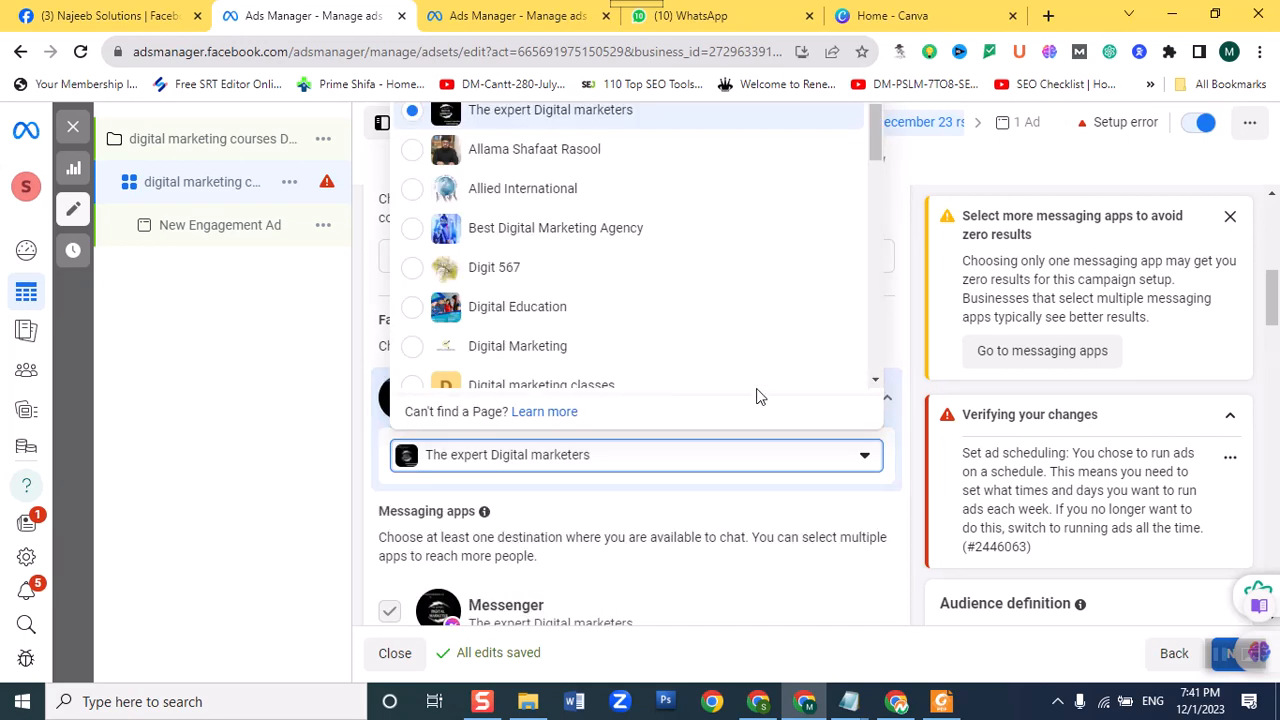
scroll(565, 297, "down", 5)
scroll(582, 297, "down", 1)
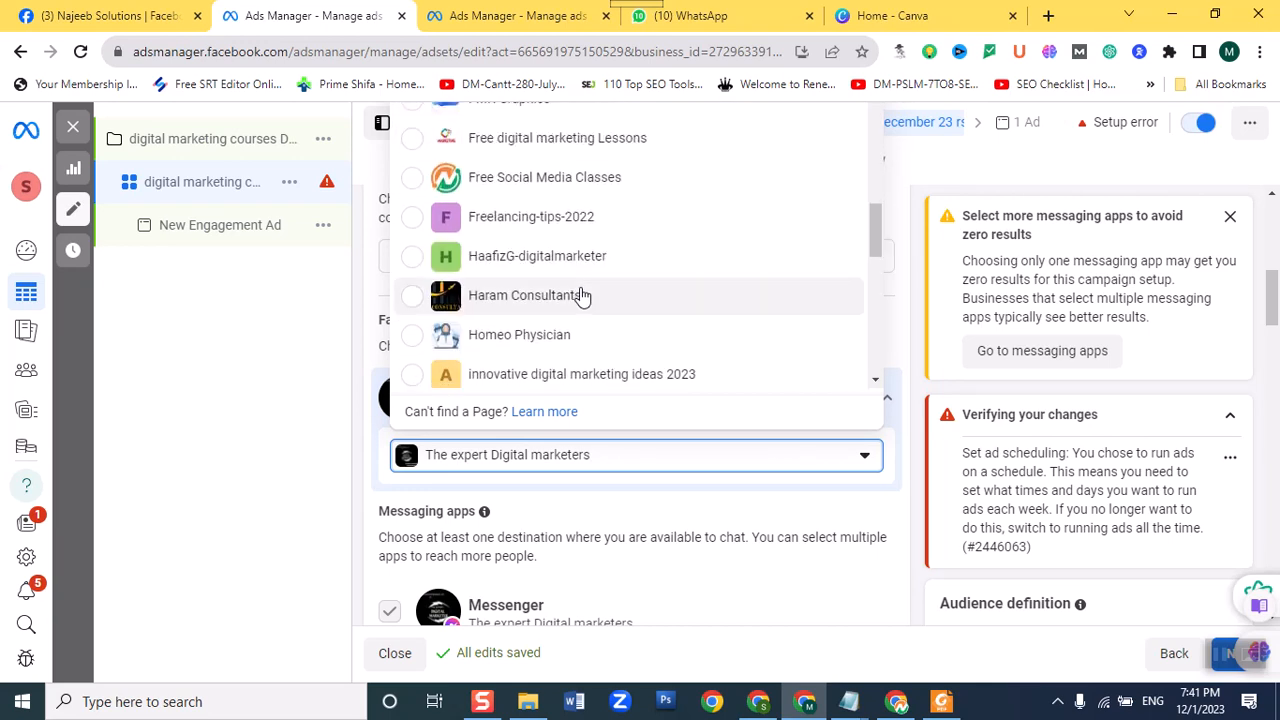
scroll(582, 297, "down", 3)
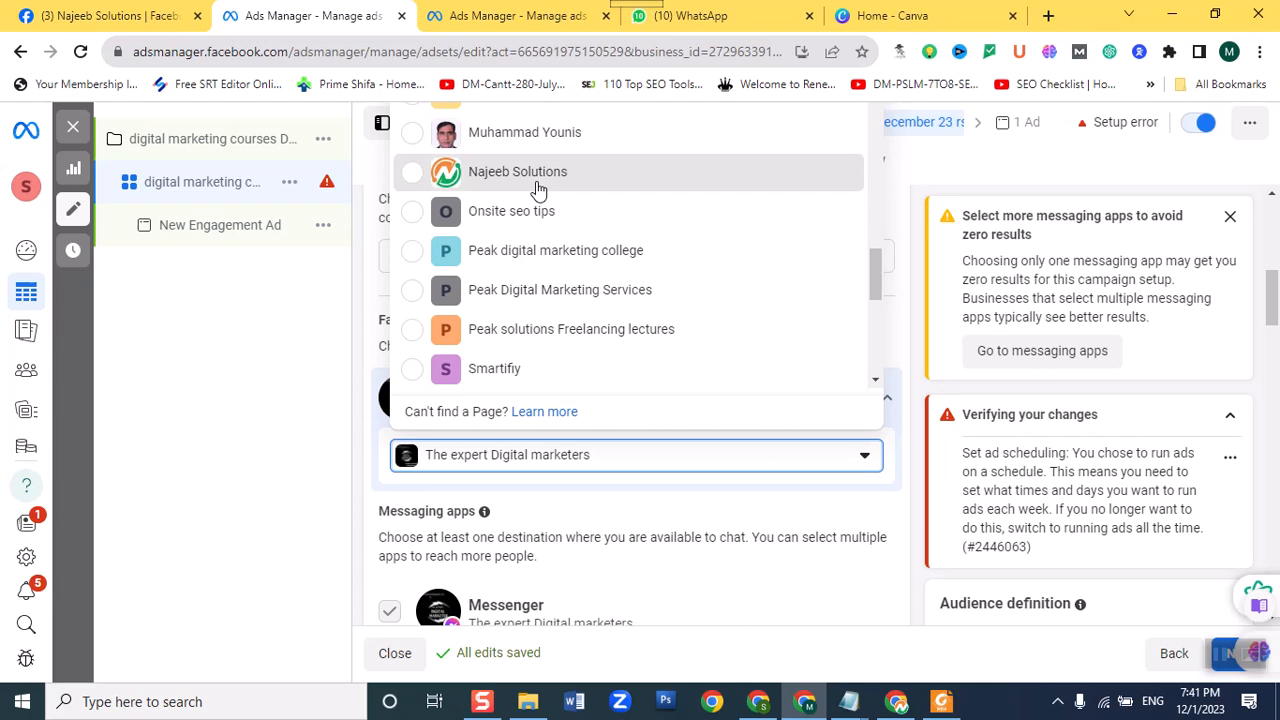
left_click(506, 172)
Deselect Messenger and Instagram as messaging destinations, keeping only WhatsApp selected.
scroll(709, 506, "down", 1)
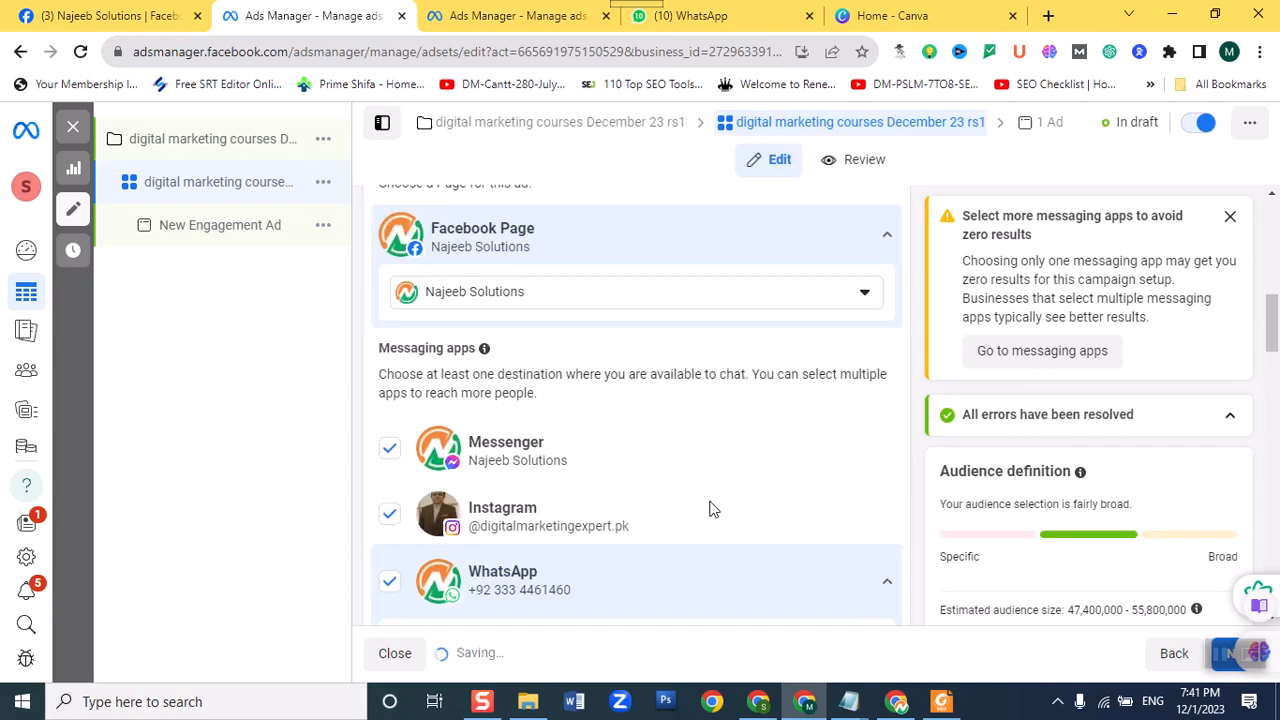
scroll(709, 509, "down", 1)
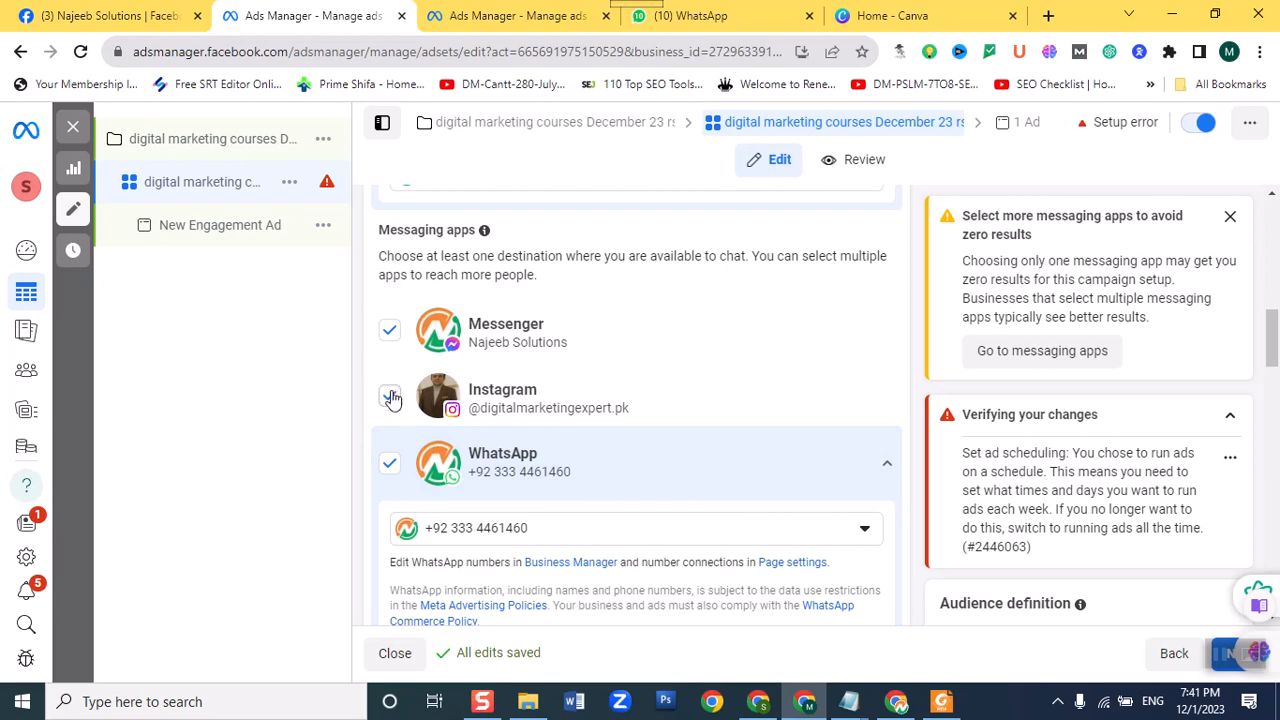
left_click(388, 334)
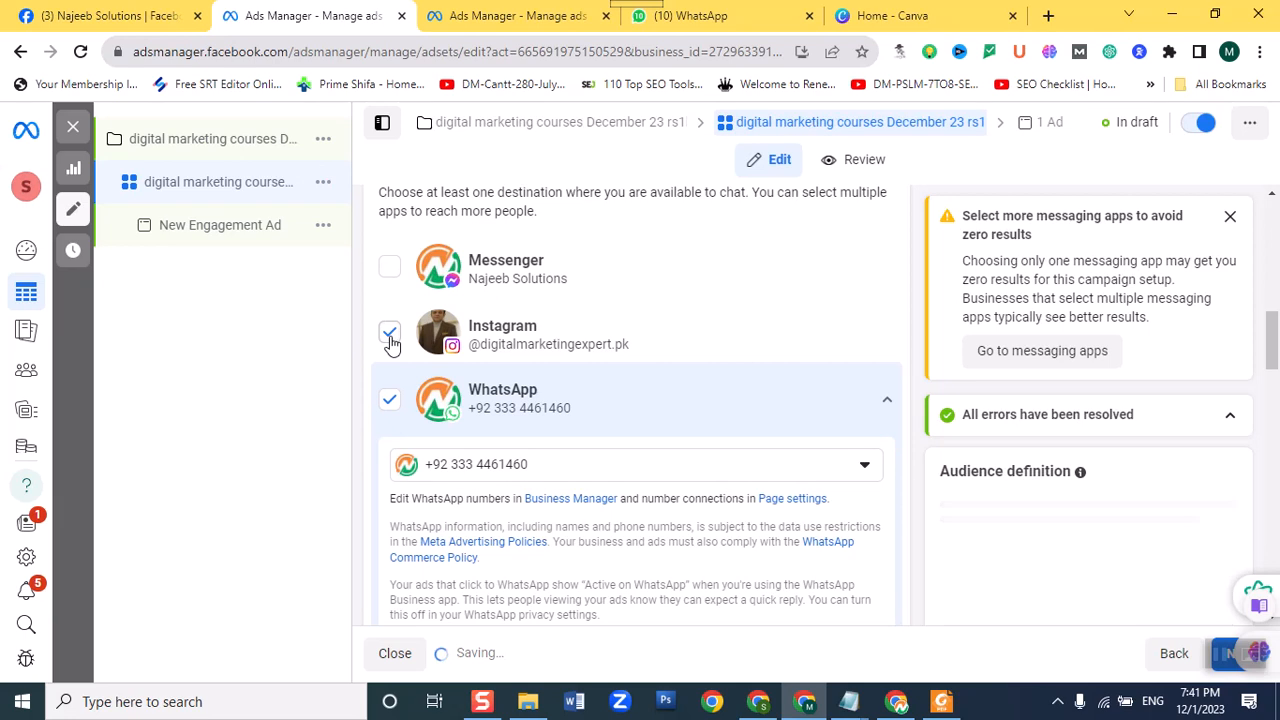
left_click(390, 338)
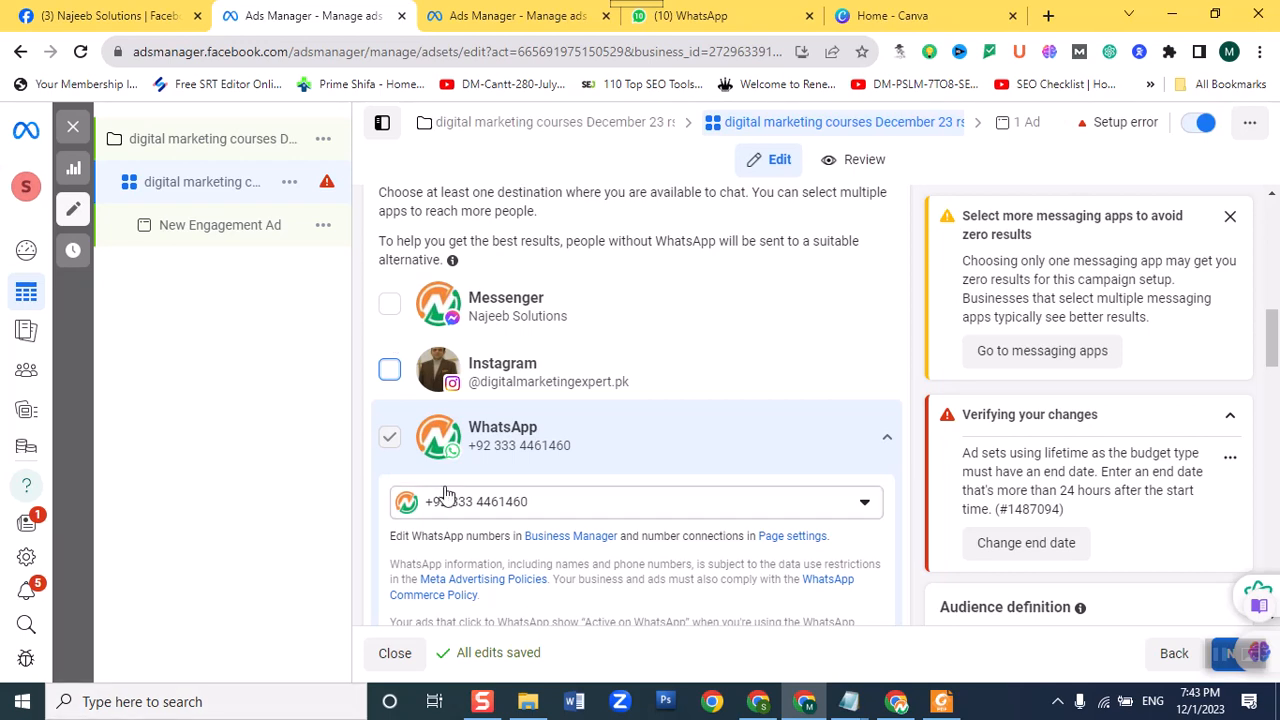
Expand the engagement and other performance goals and choose Maximize number of conversations.
scroll(443, 492, "down", 2)
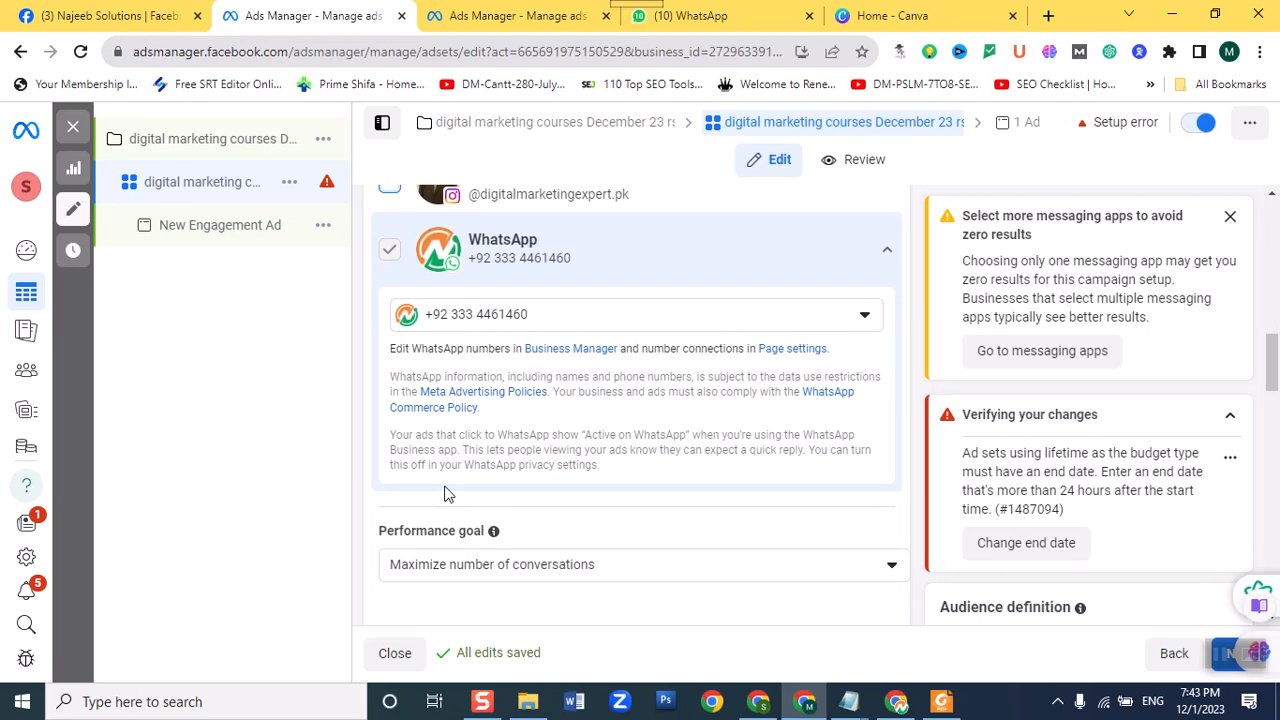
scroll(446, 494, "down", 1)
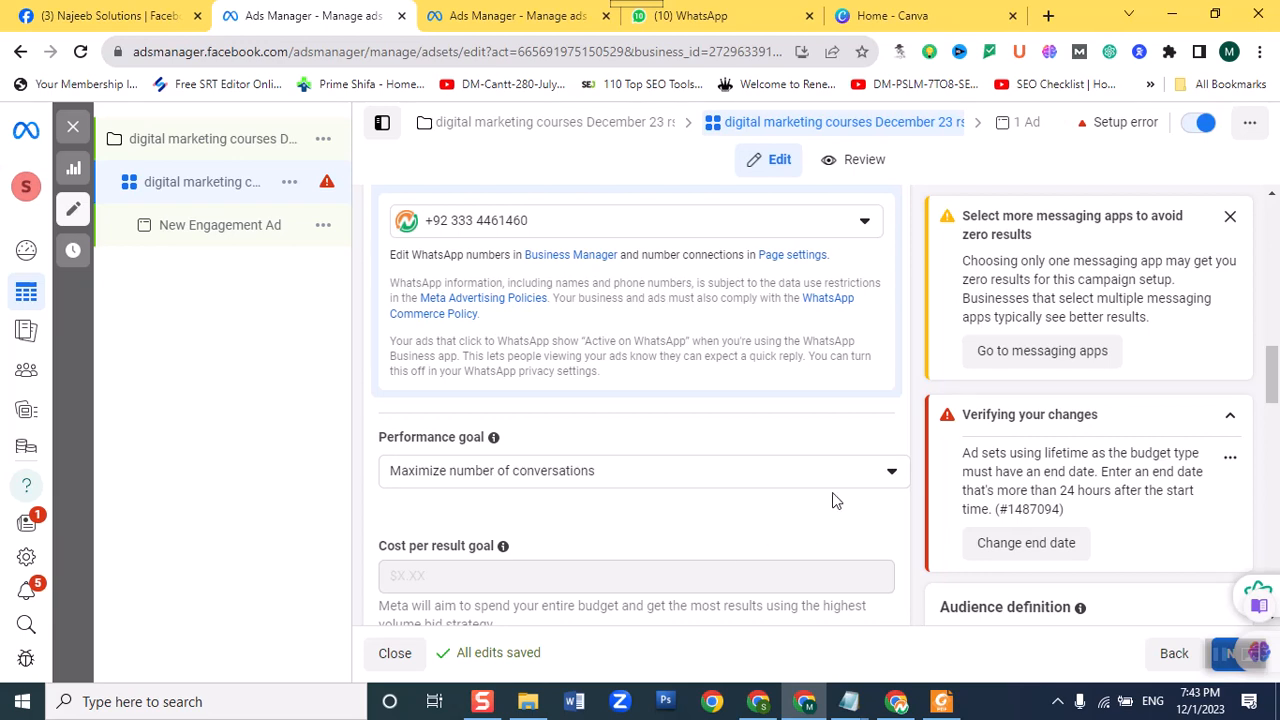
left_click(871, 478)
scroll(803, 514, "down", 2)
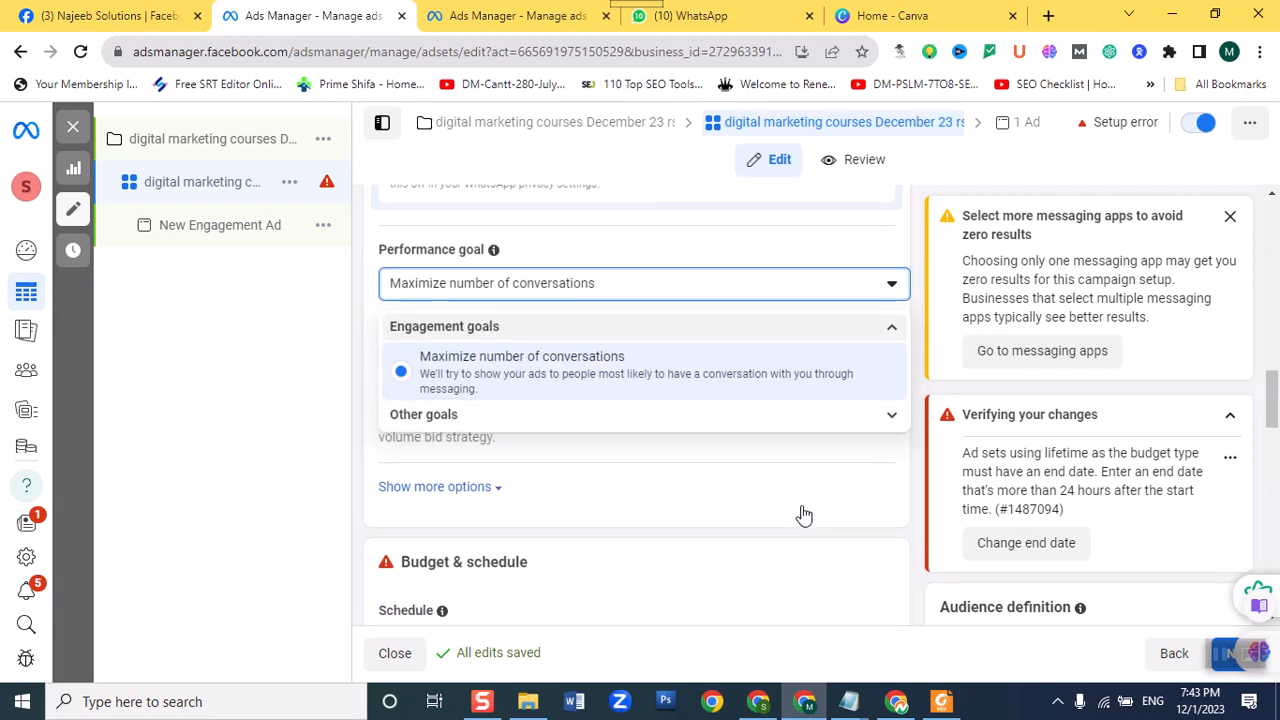
left_click(873, 416)
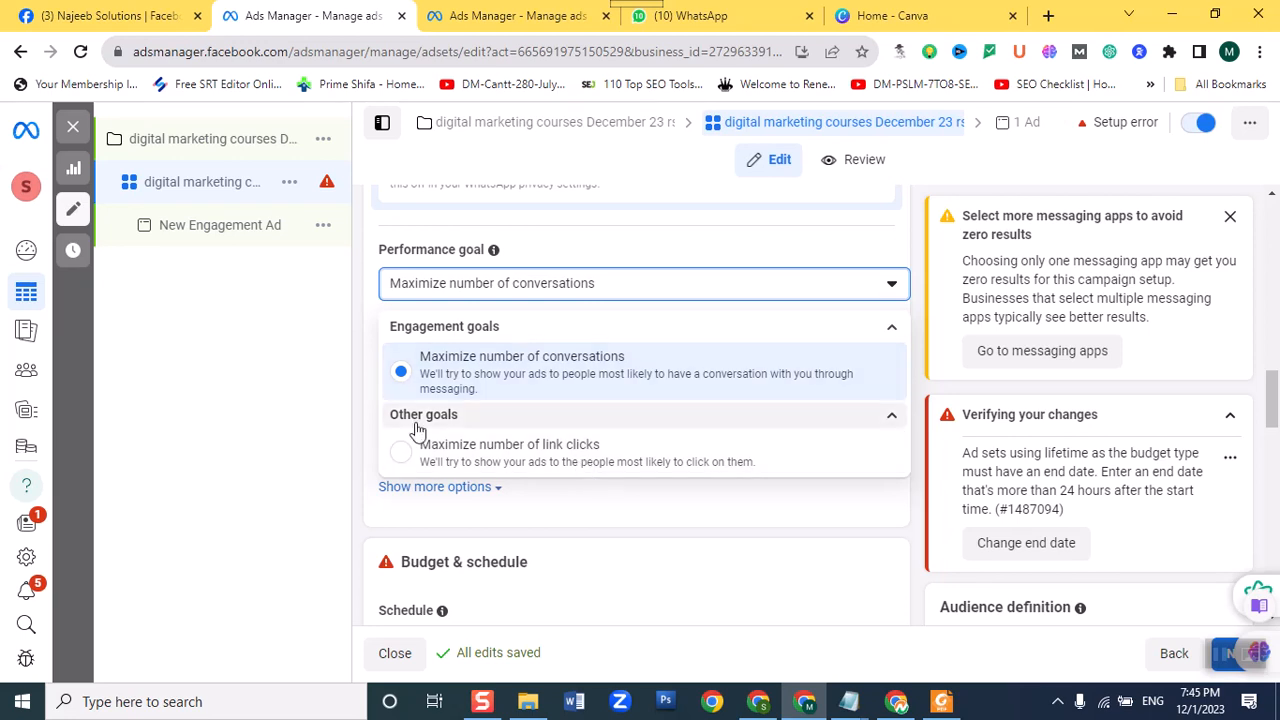
left_click(400, 376)
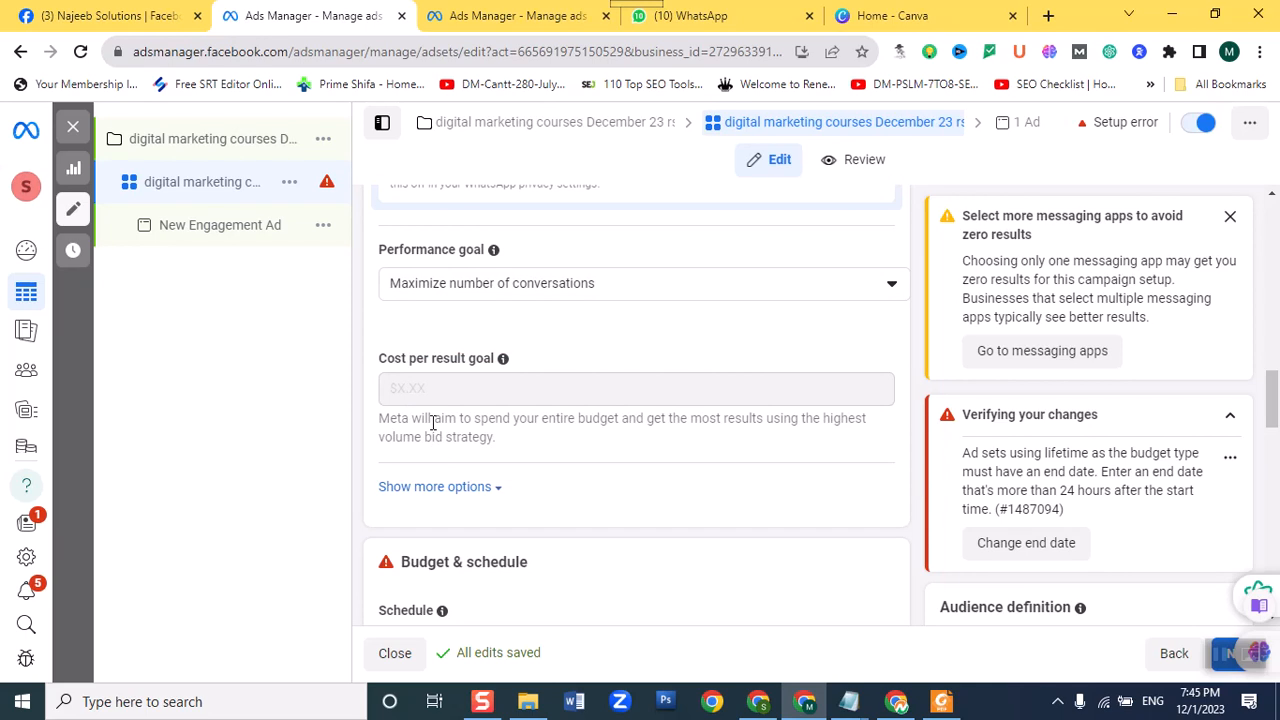
Return to the campaign level and review its objective, buying type, Advantage campaign budget and ad scheduling settings.
scroll(433, 422, "down", 1)
scroll(432, 343, "up", 1)
mouse_move(448, 402)
scroll(397, 331, "up", 3)
left_click(240, 150)
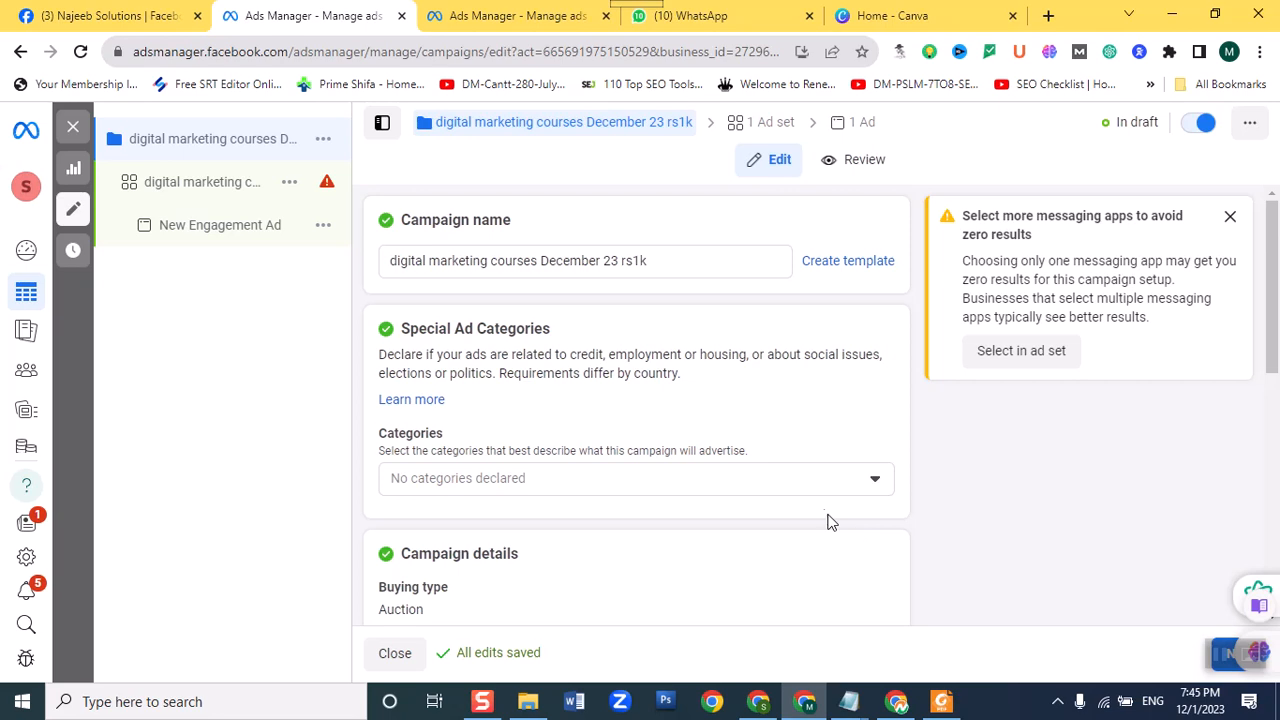
scroll(826, 512, "down", 3)
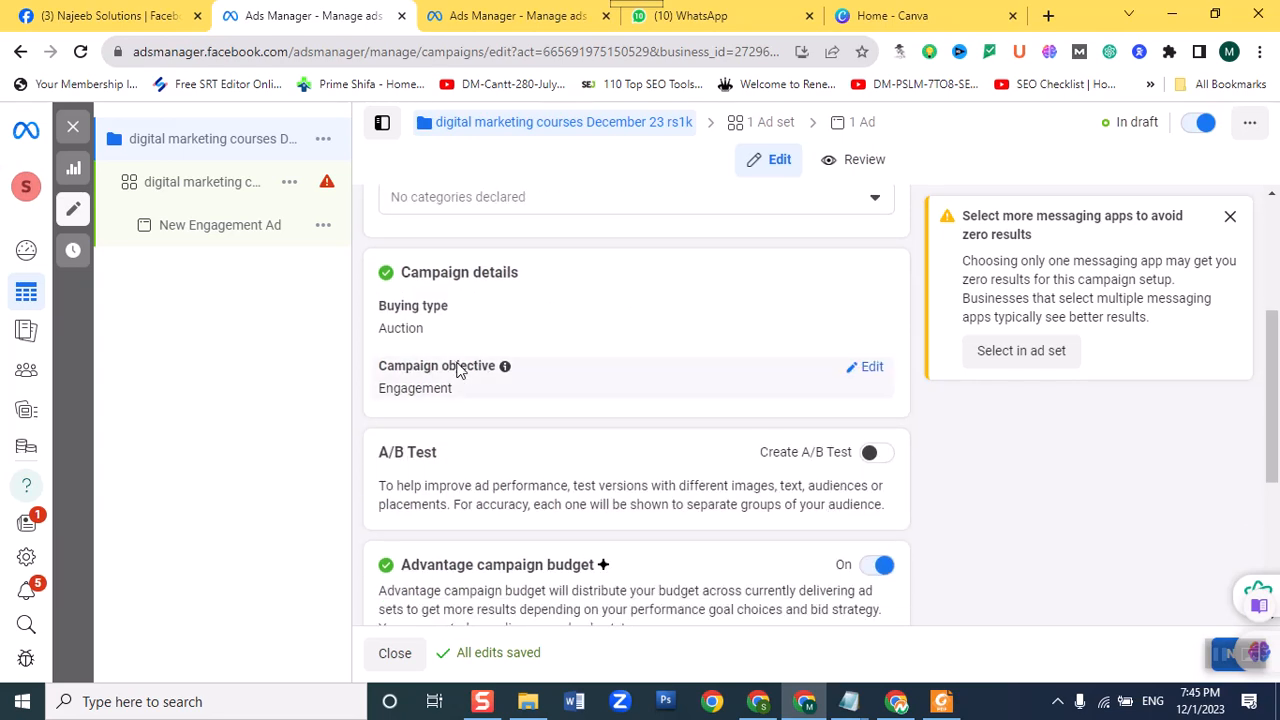
scroll(487, 418, "down", 1)
scroll(487, 418, "down", 2)
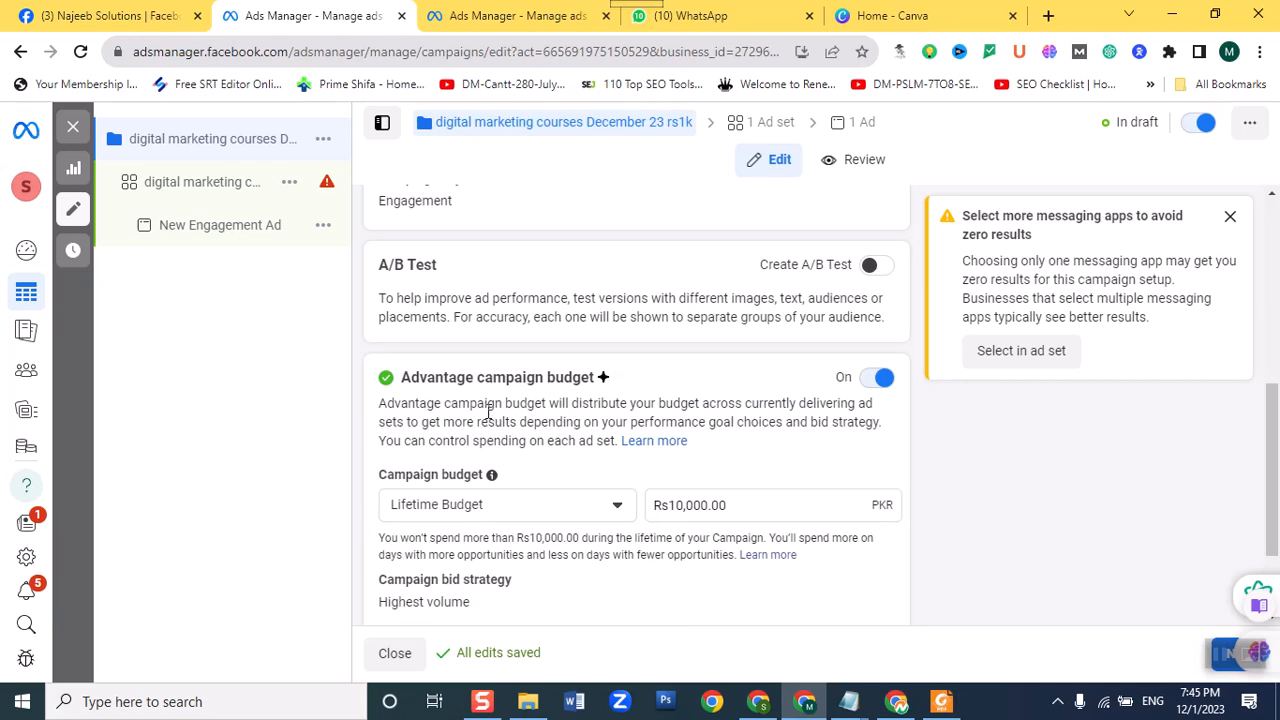
scroll(488, 414, "up", 2)
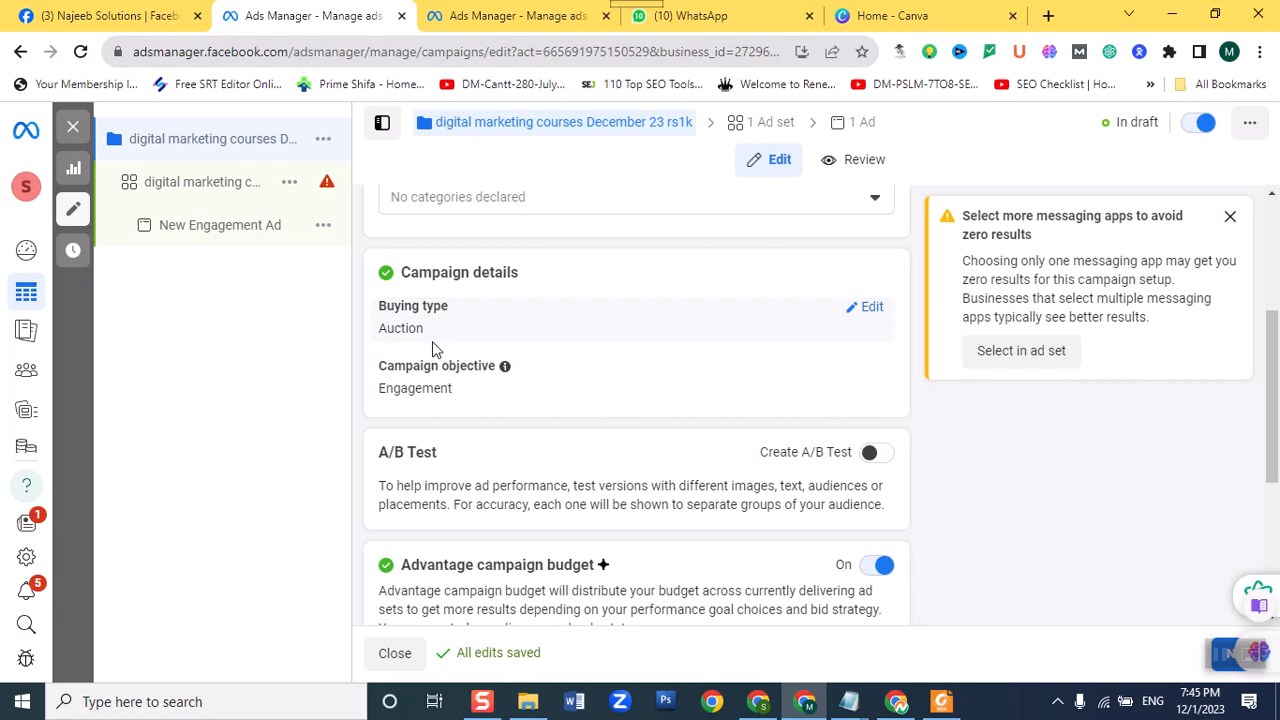
scroll(432, 345, "down", 2)
scroll(432, 341, "down", 2)
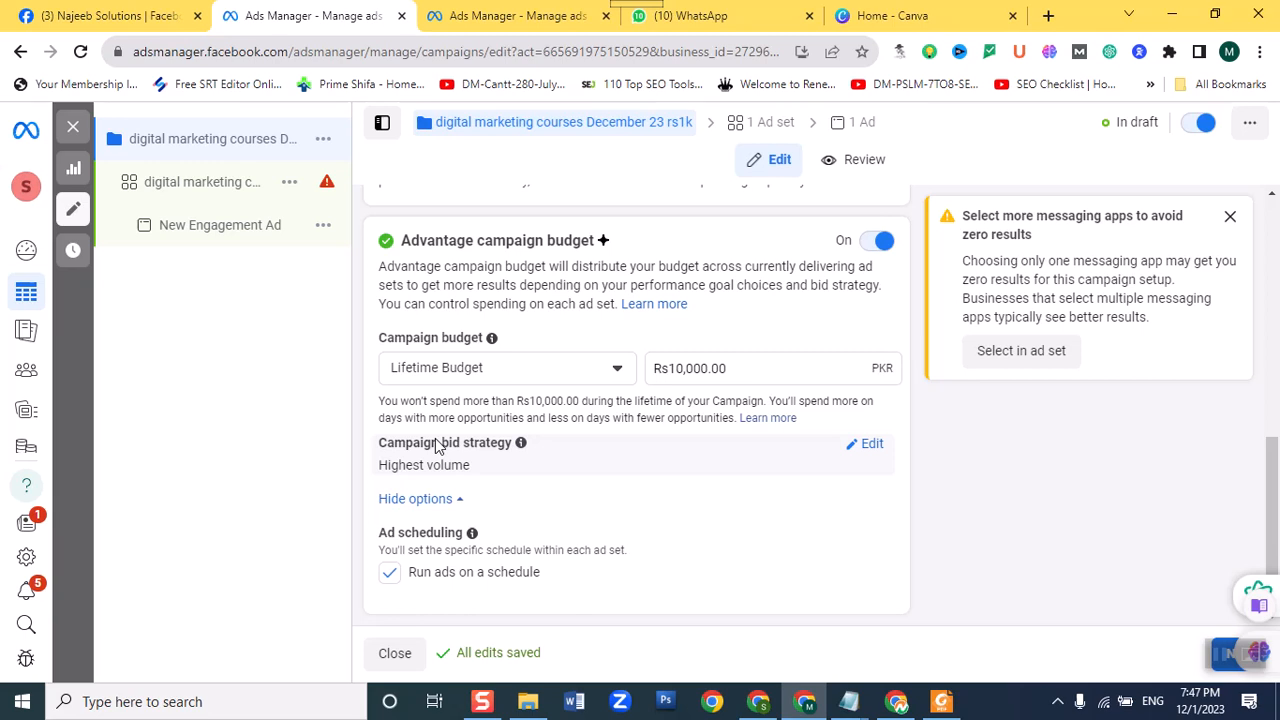
Open the campaign bid strategy for editing and examine its available options, leaving the selection as it is.
double_click(462, 500)
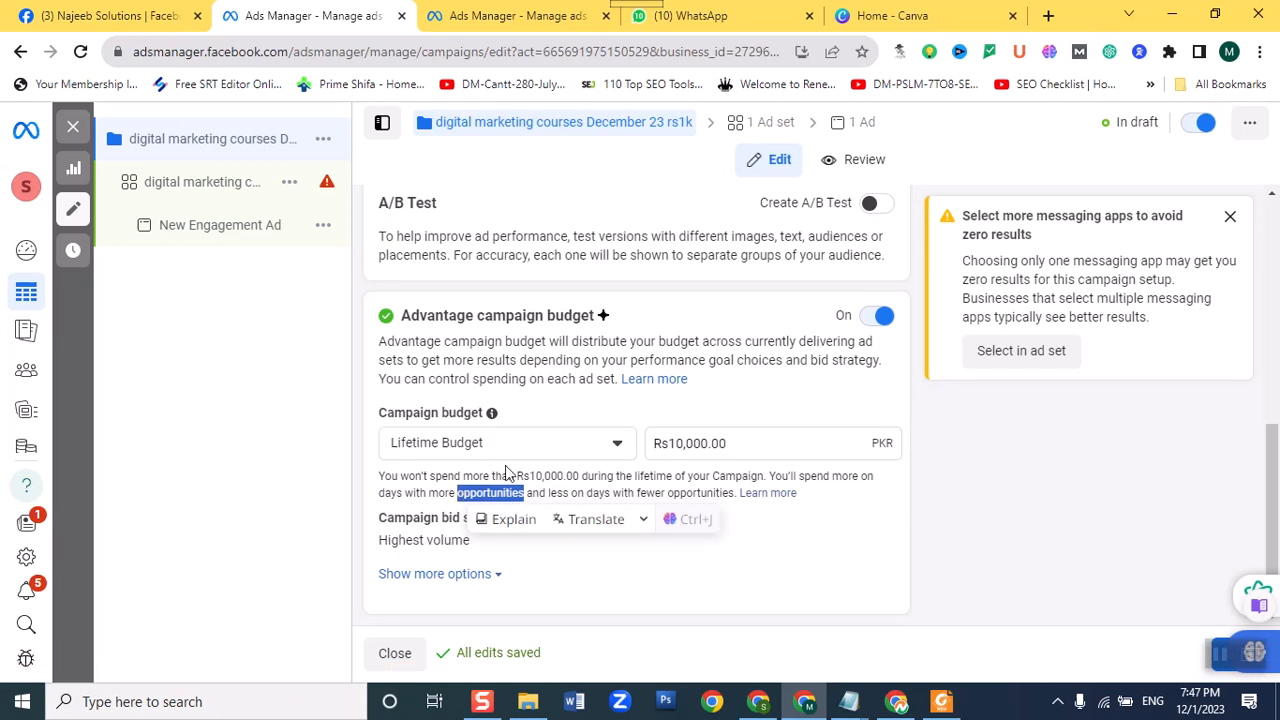
left_click(494, 574)
scroll(494, 572, "down", 1)
scroll(505, 545, "up", 1)
scroll(505, 545, "down", 1)
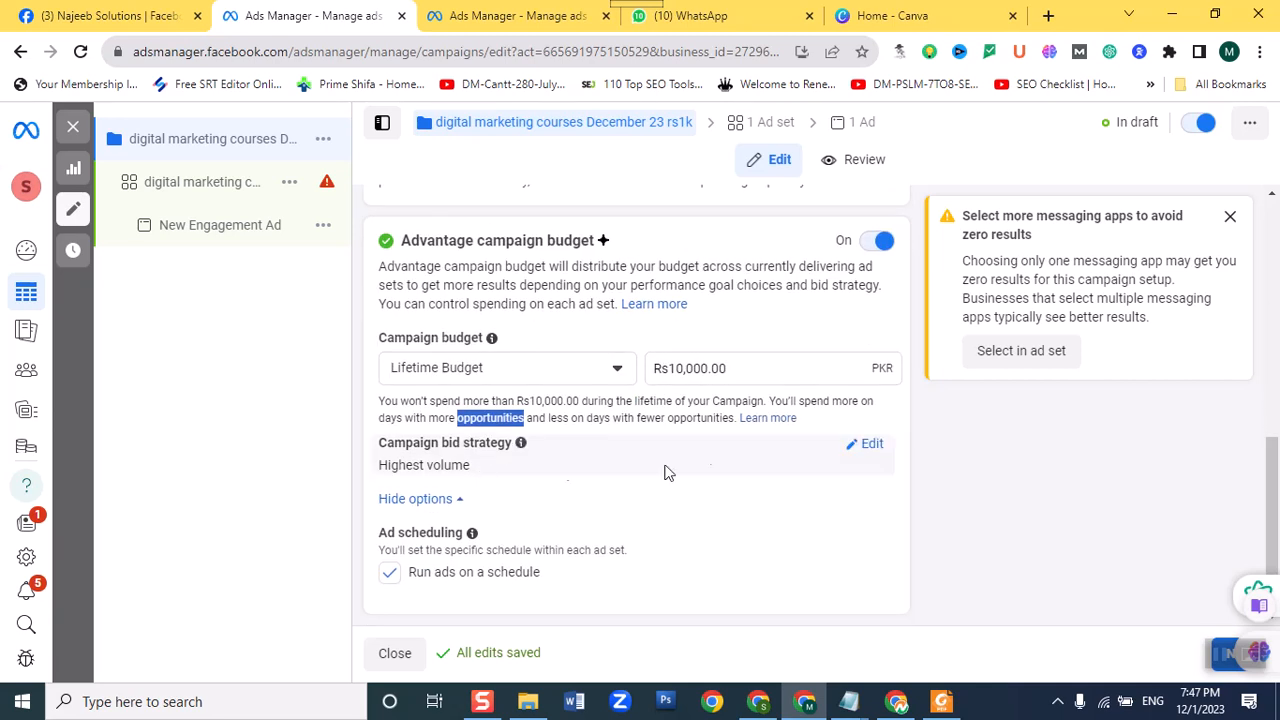
left_click(885, 448)
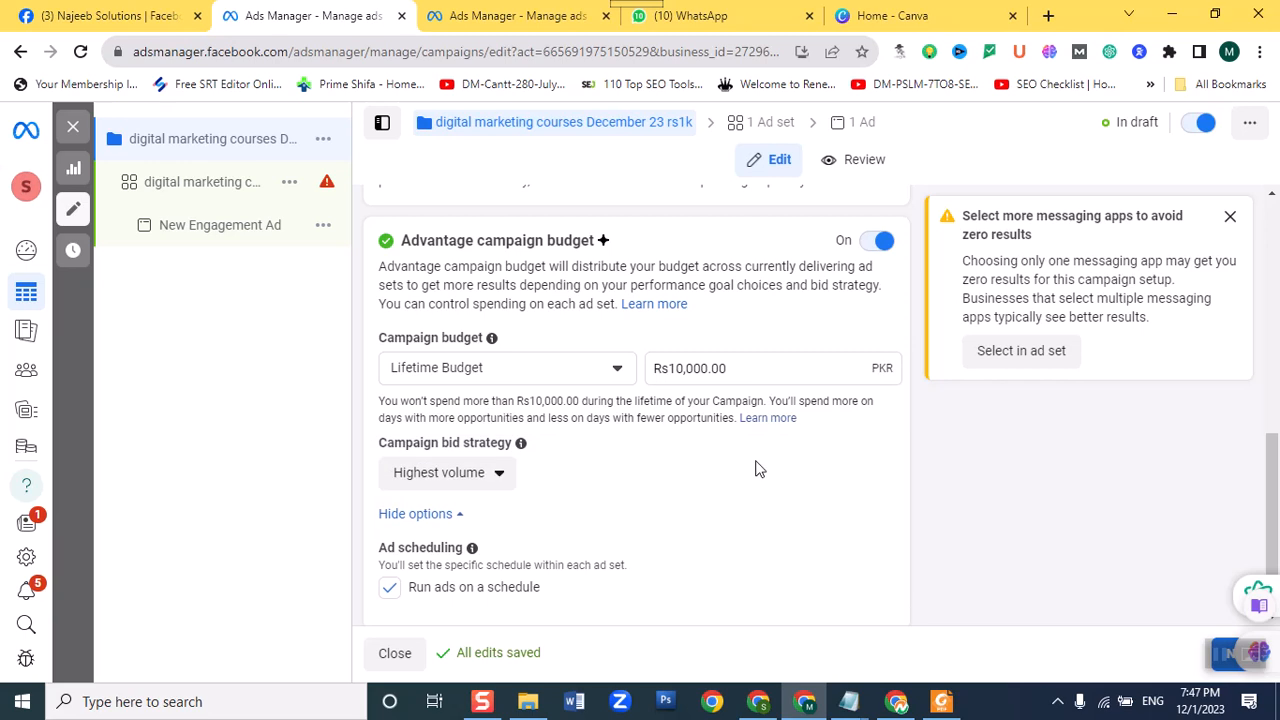
left_click(499, 478)
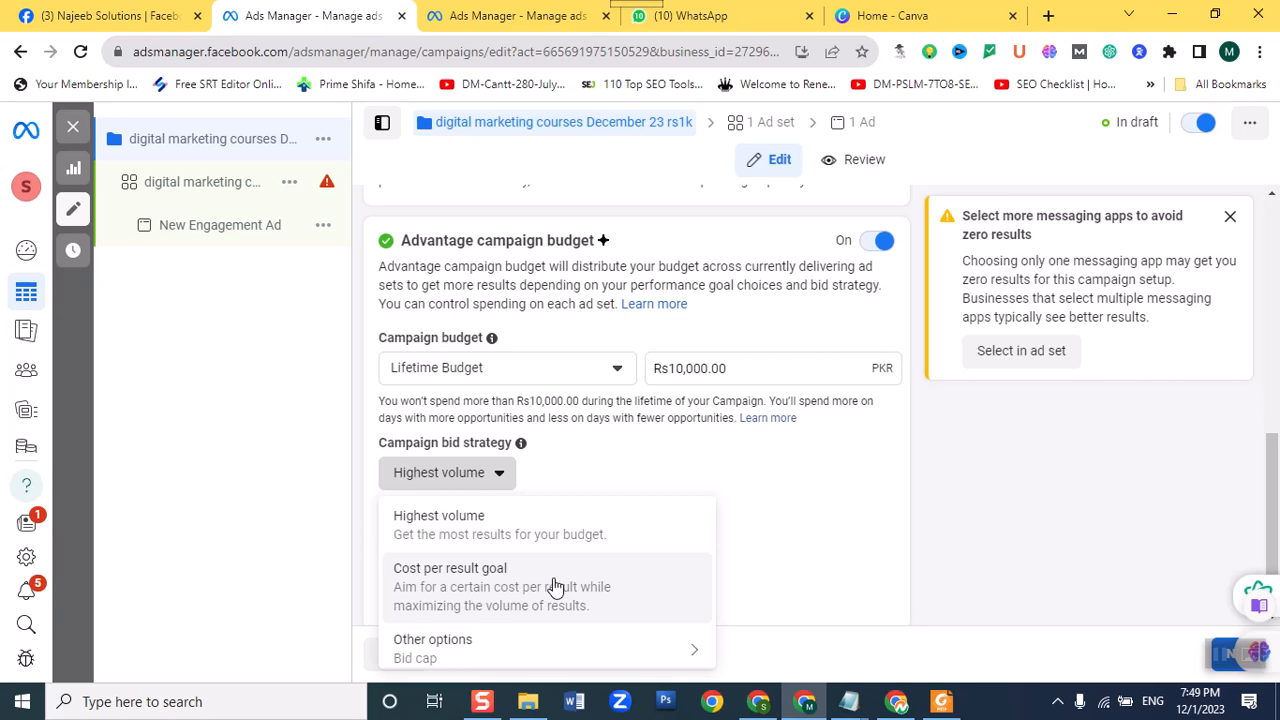
mouse_move(500, 651)
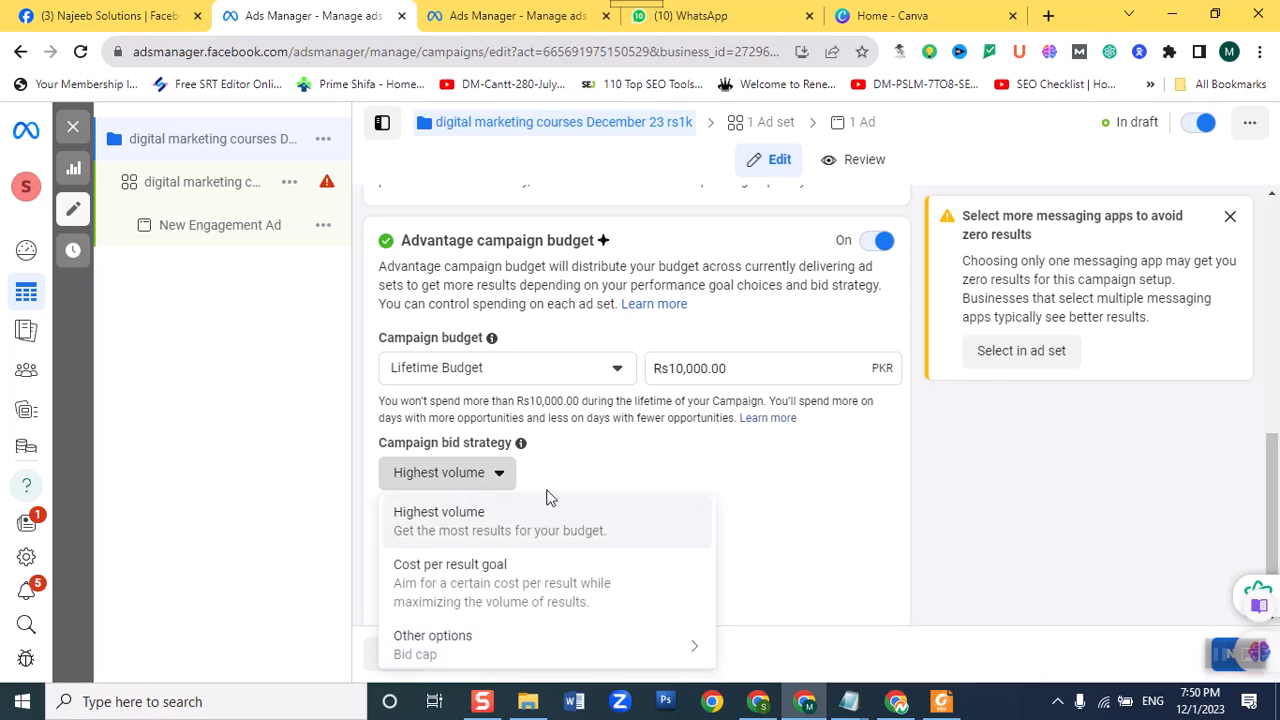
left_click(801, 490)
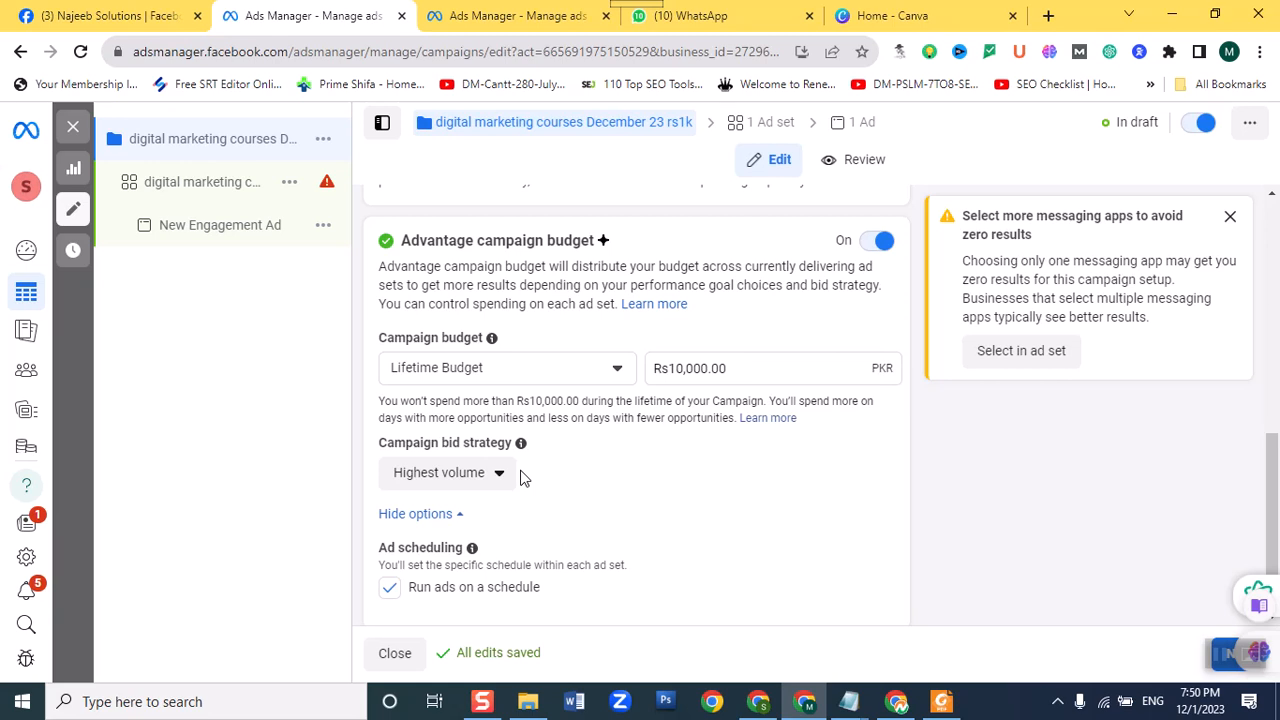
scroll(522, 478, "down", 1)
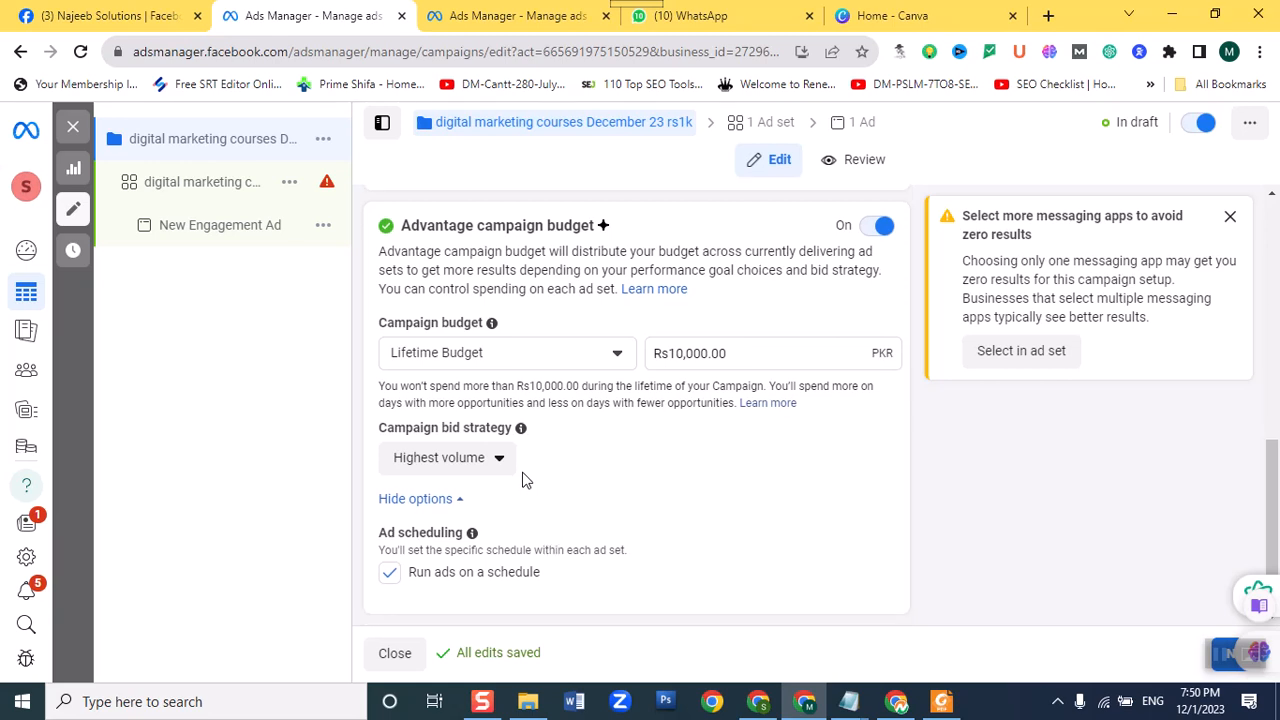
Go back to the ad set and set its schedule start date to December 5, 2023.
left_click(249, 185)
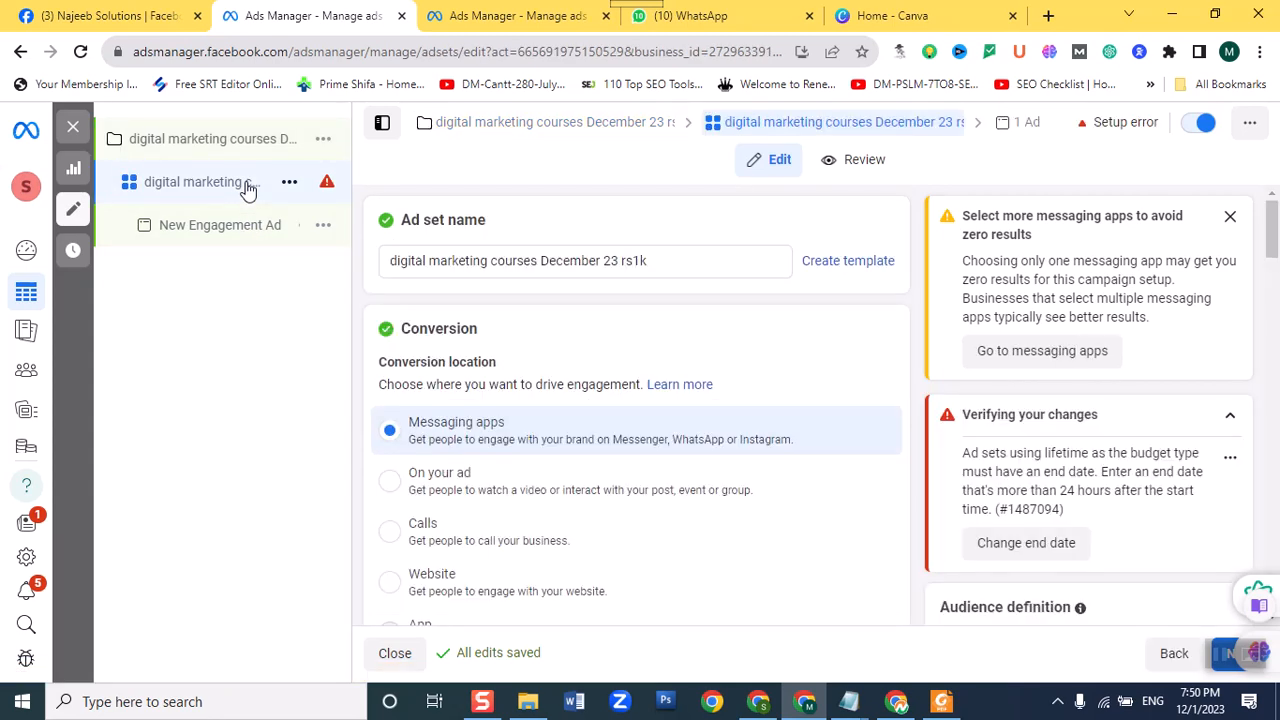
scroll(722, 518, "down", 3)
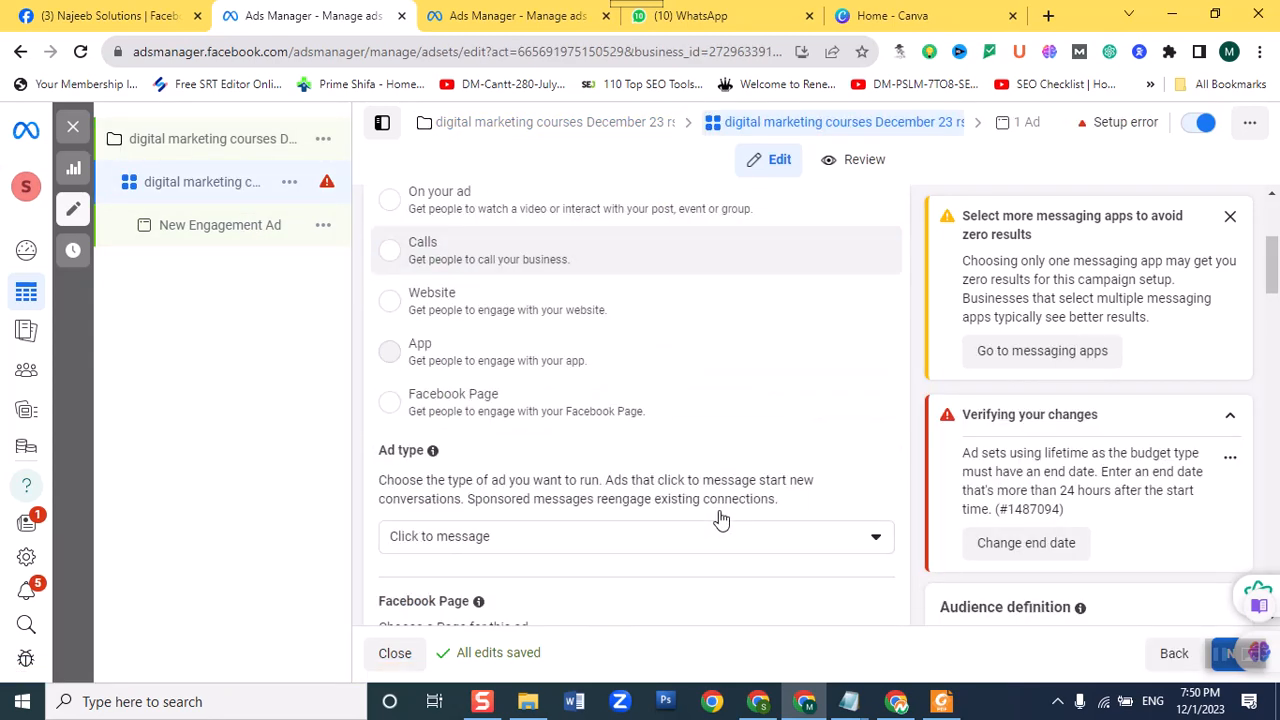
scroll(720, 518, "down", 3)
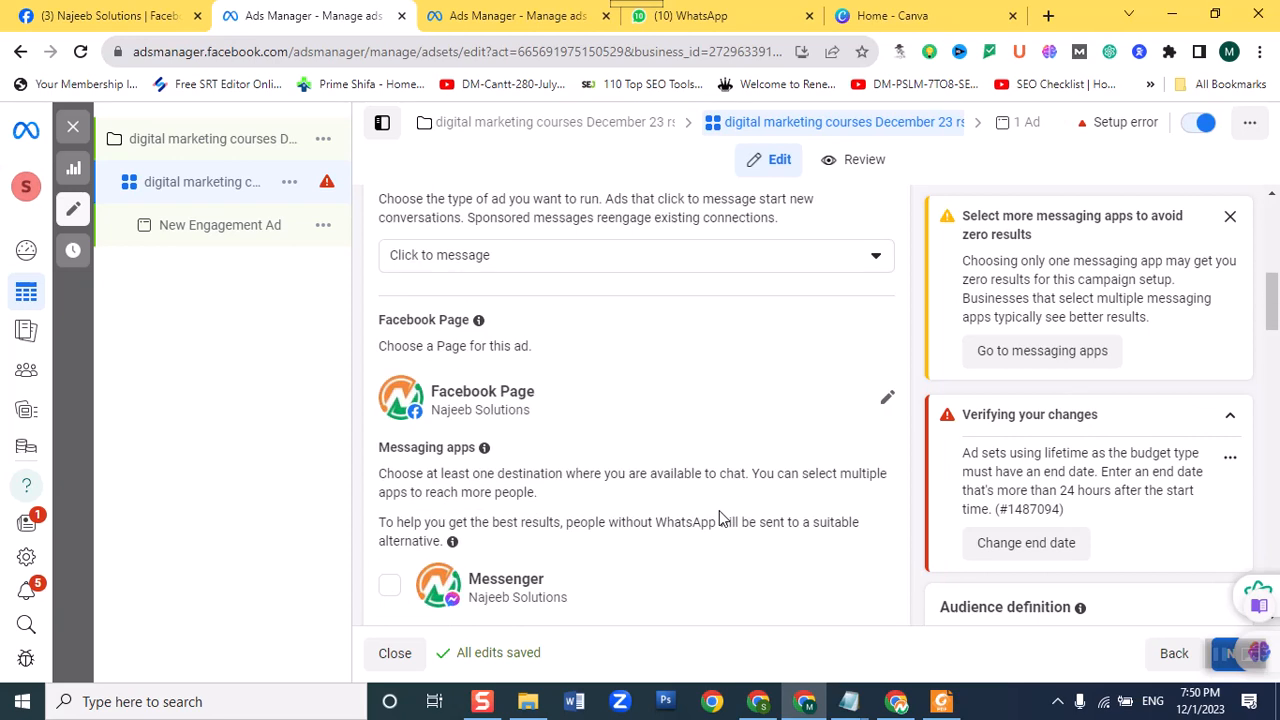
scroll(719, 518, "down", 4)
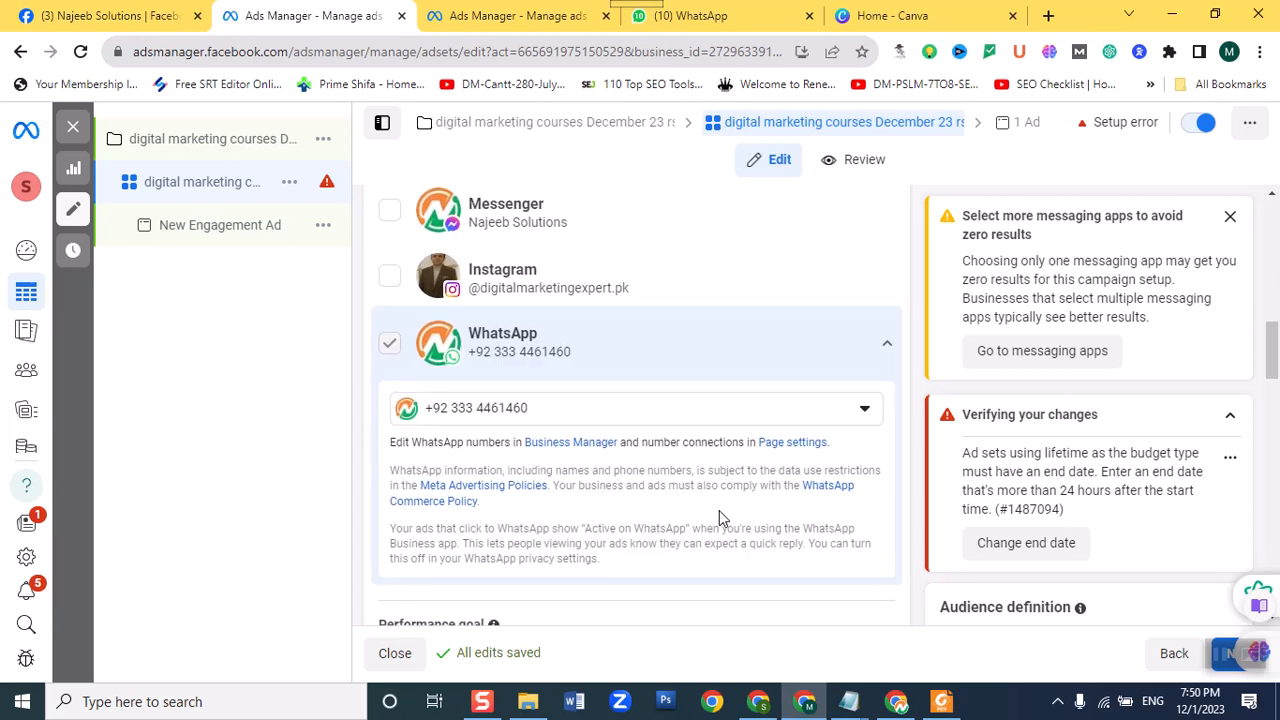
scroll(719, 510, "down", 3)
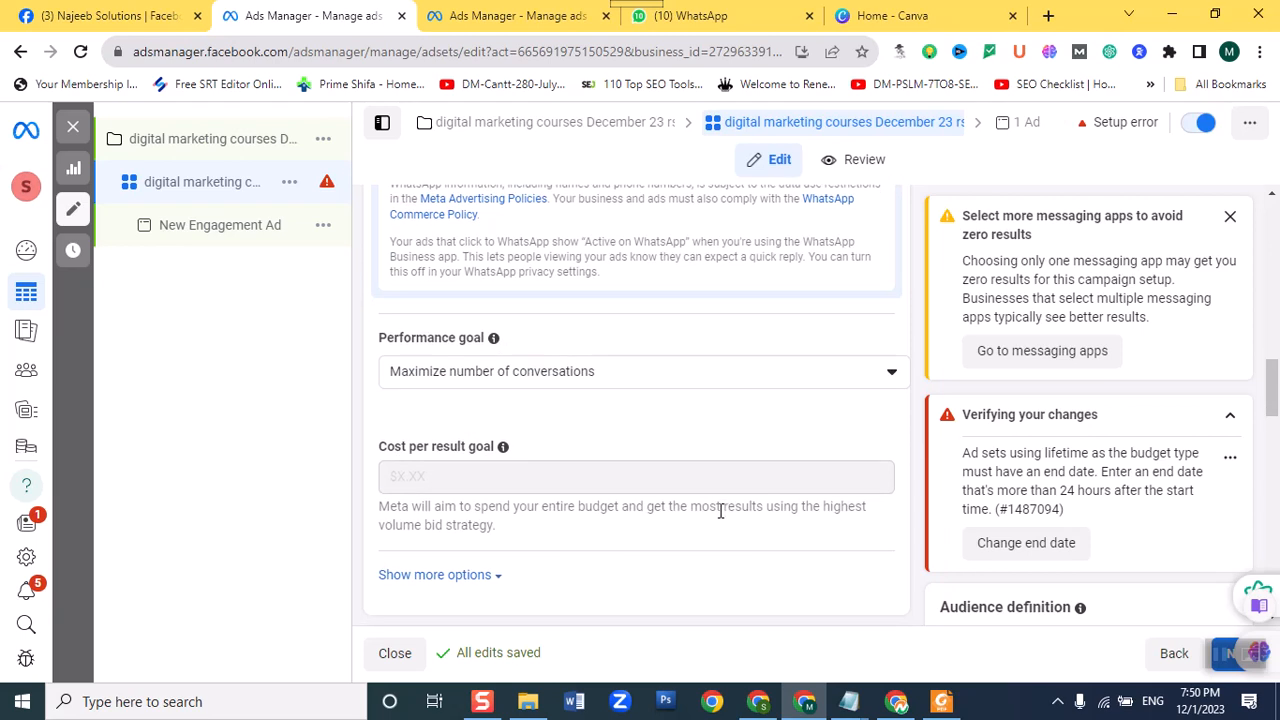
scroll(720, 511, "down", 1)
scroll(719, 518, "down", 2)
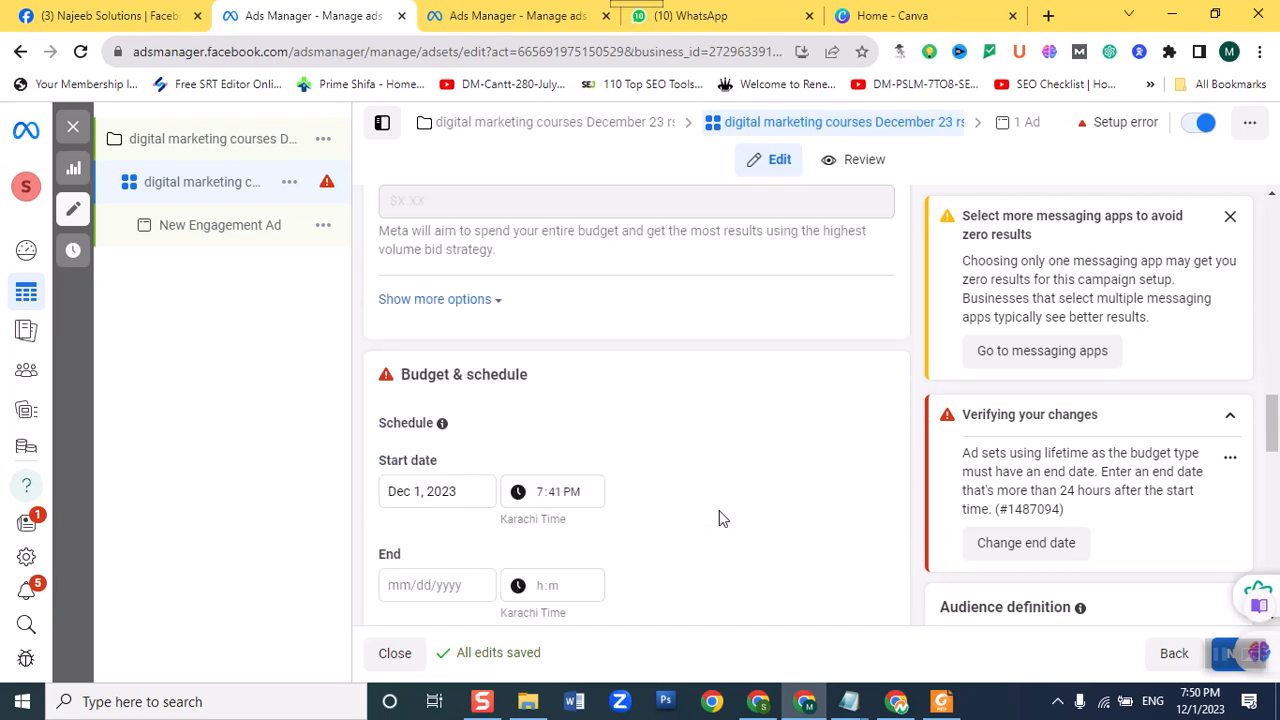
scroll(719, 511, "down", 2)
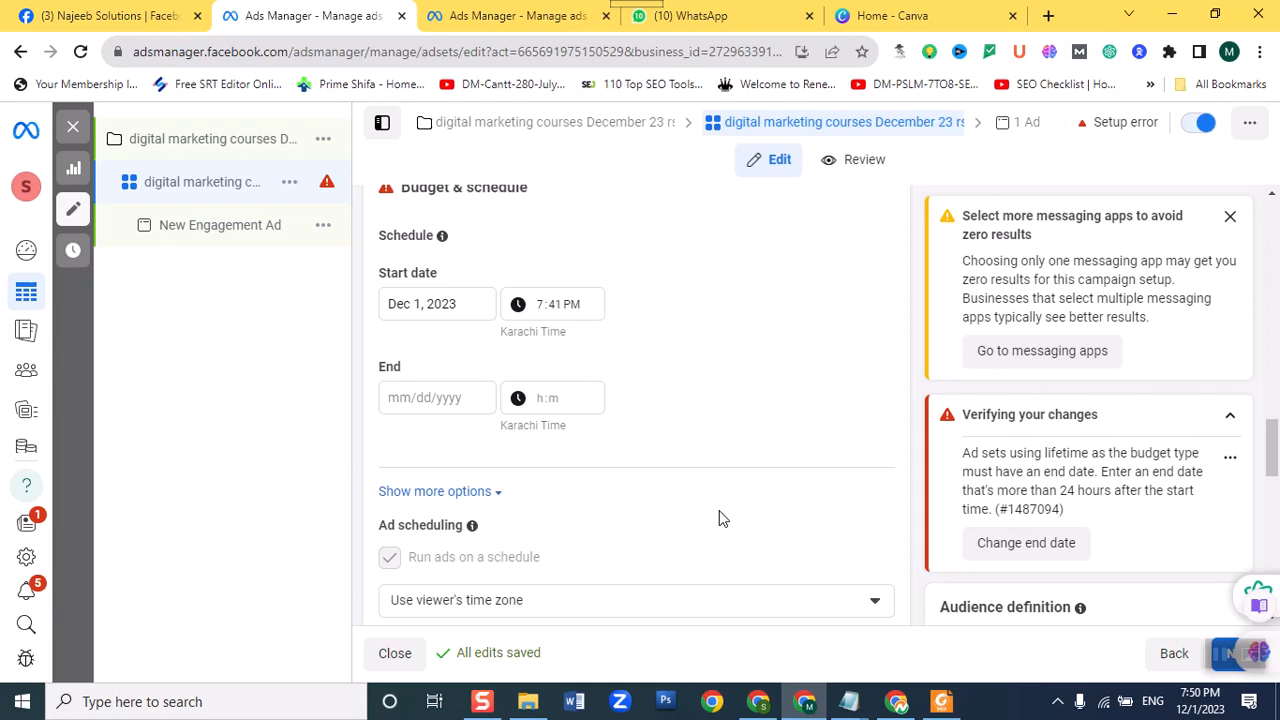
left_click(430, 310)
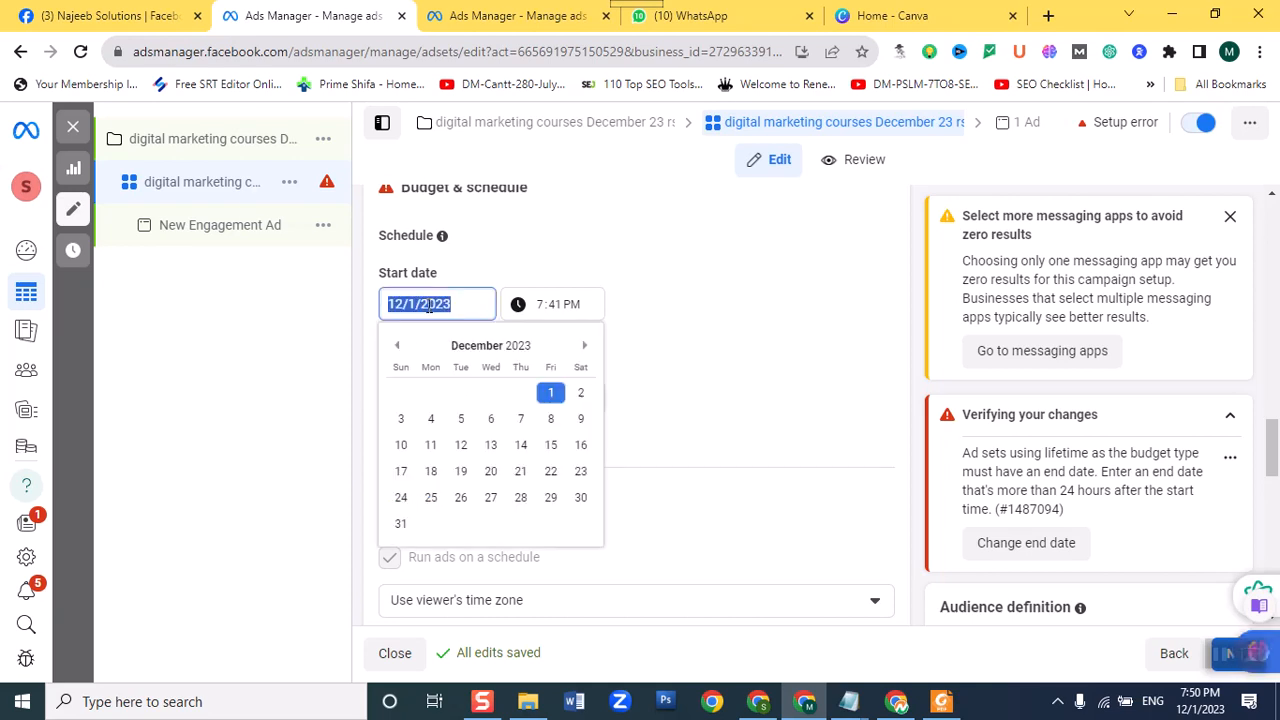
left_click(461, 419)
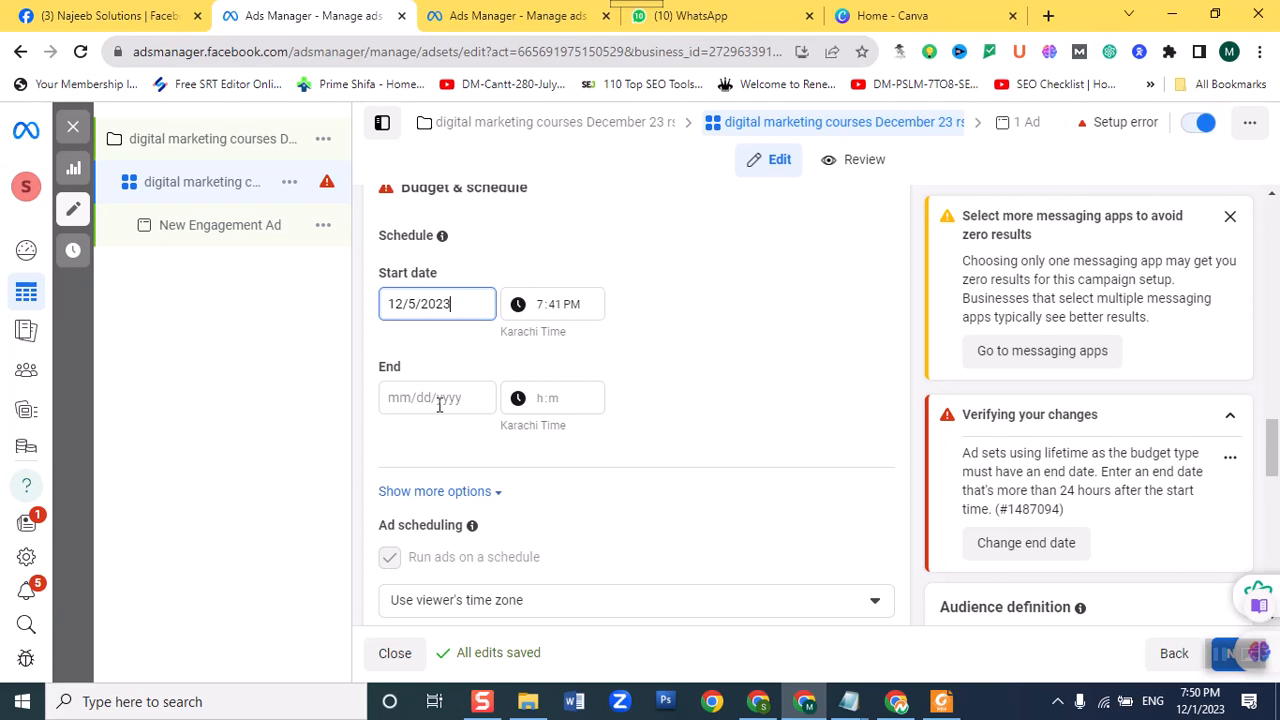
Set the ad set's schedule to end on December 15, 2023 at 12:00 PM.
left_click(439, 400)
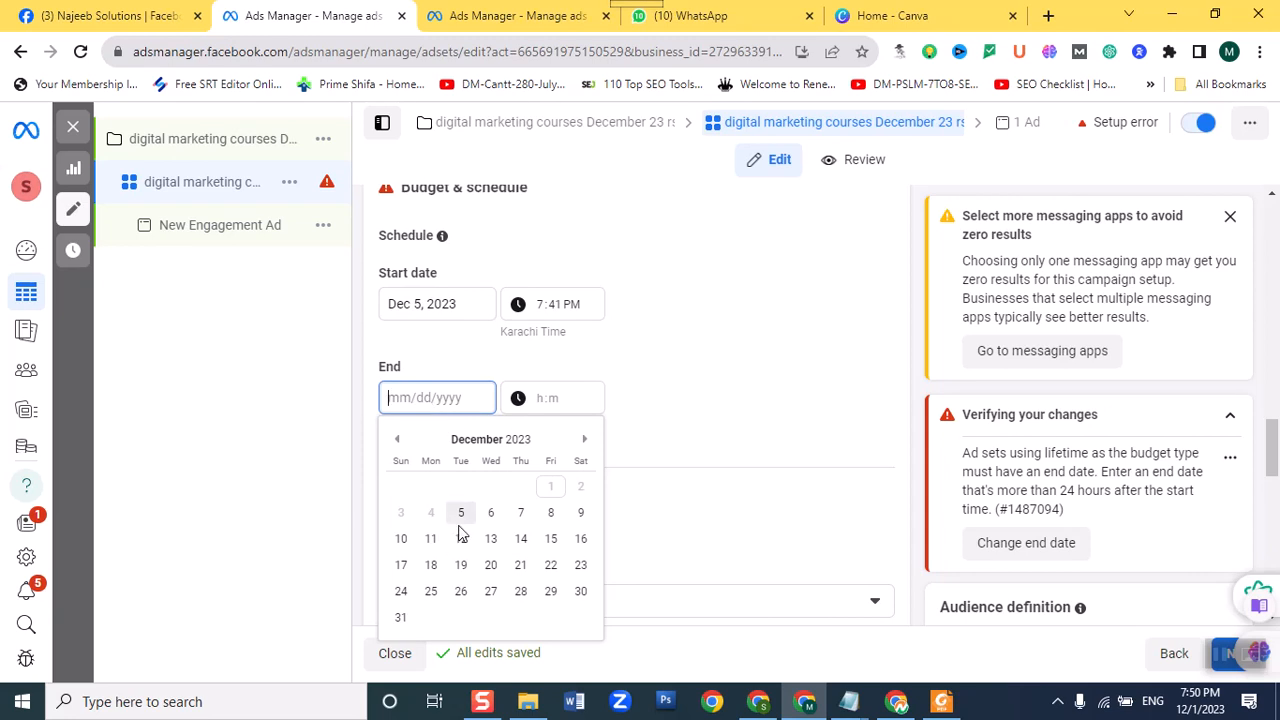
left_click(550, 539)
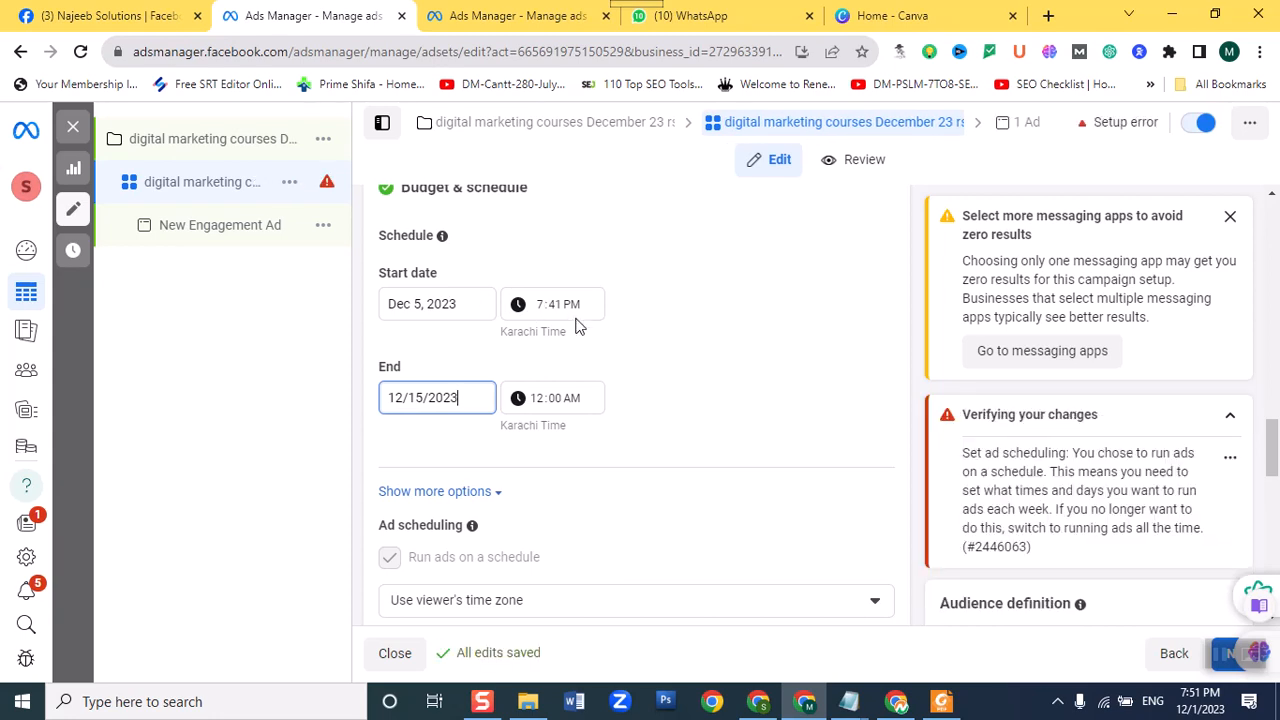
left_click(572, 408)
left_click(573, 406)
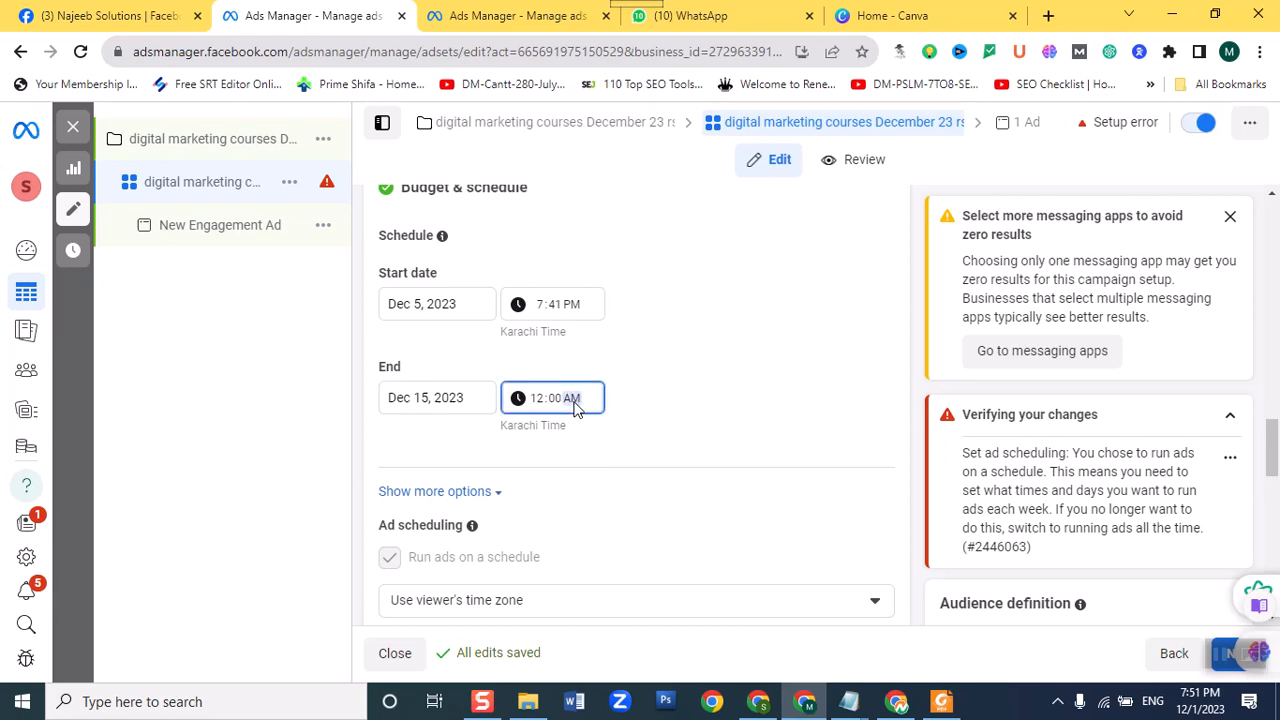
left_click(808, 349)
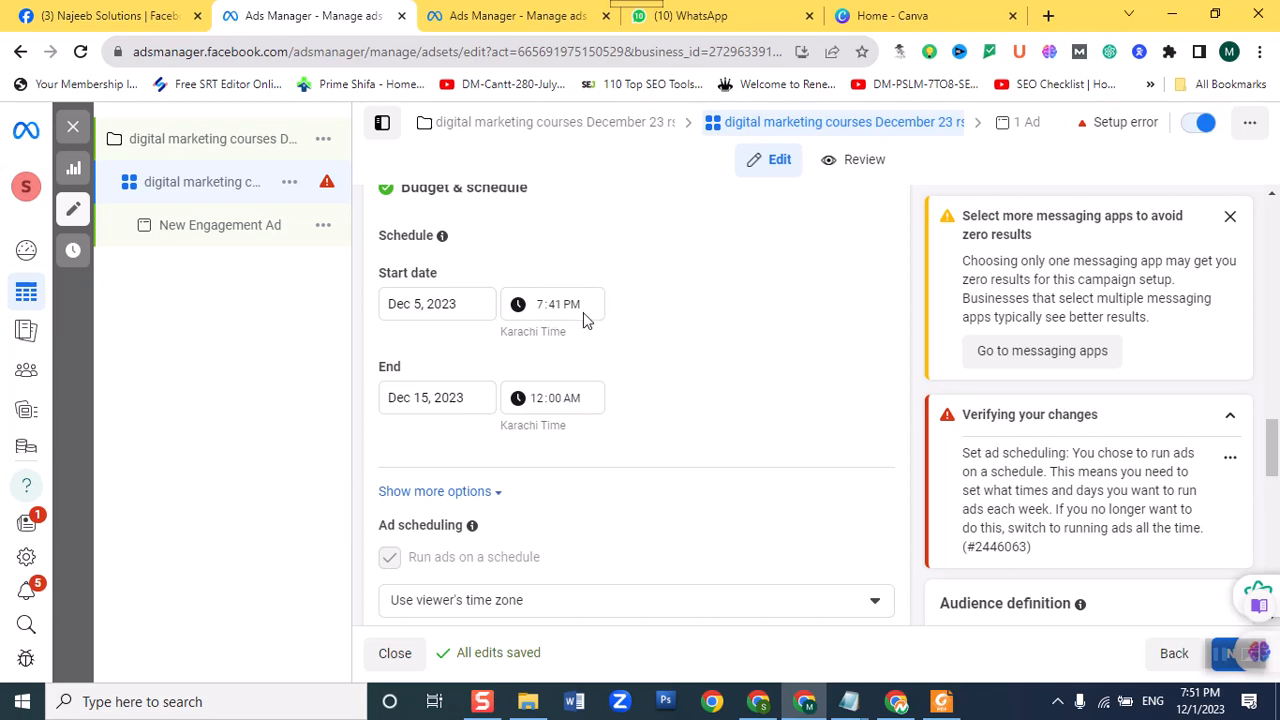
left_click(572, 401)
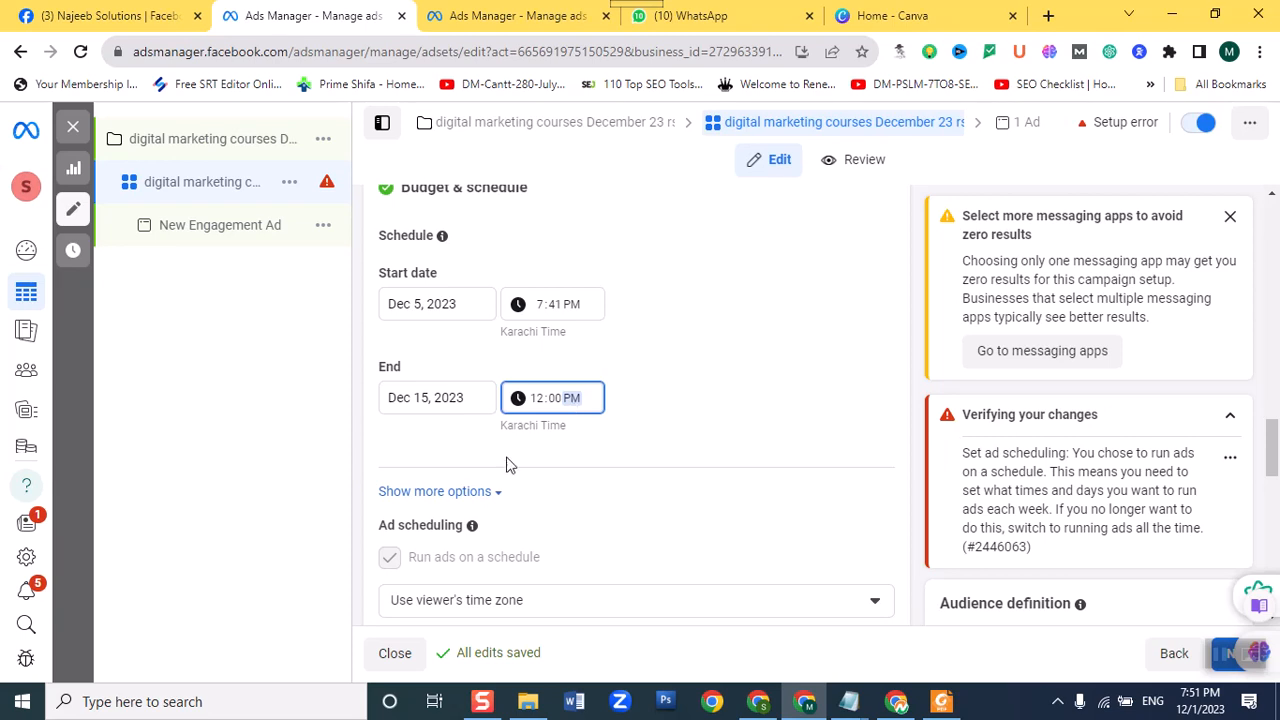
left_click(681, 444)
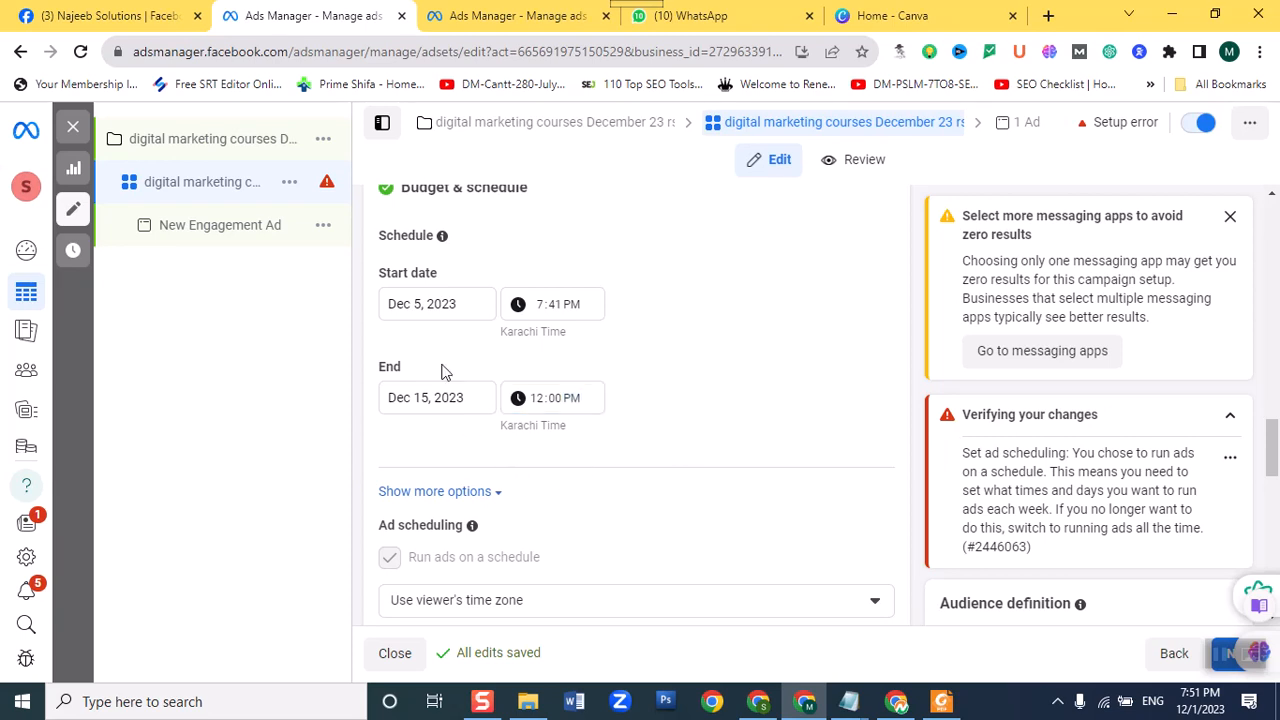
Schedule the ads to run from 9am to 6pm on every day from Monday to Sunday.
scroll(432, 328, "down", 2)
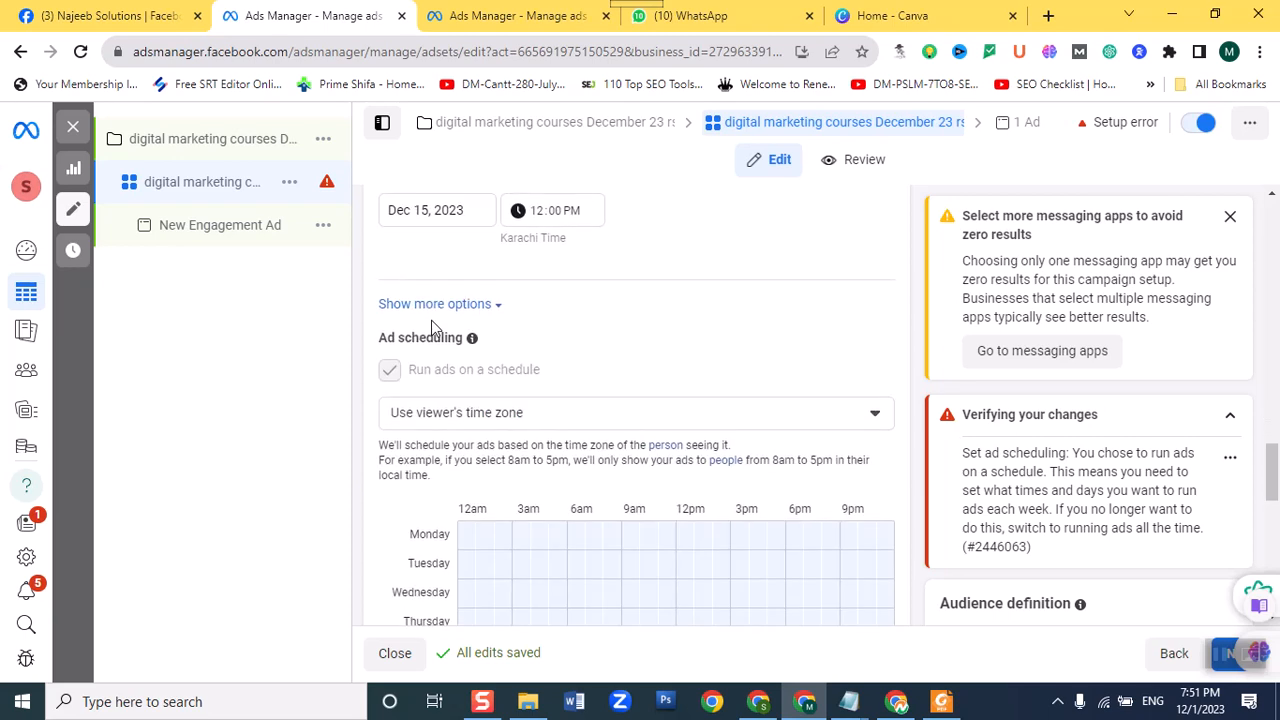
scroll(545, 330, "up", 2)
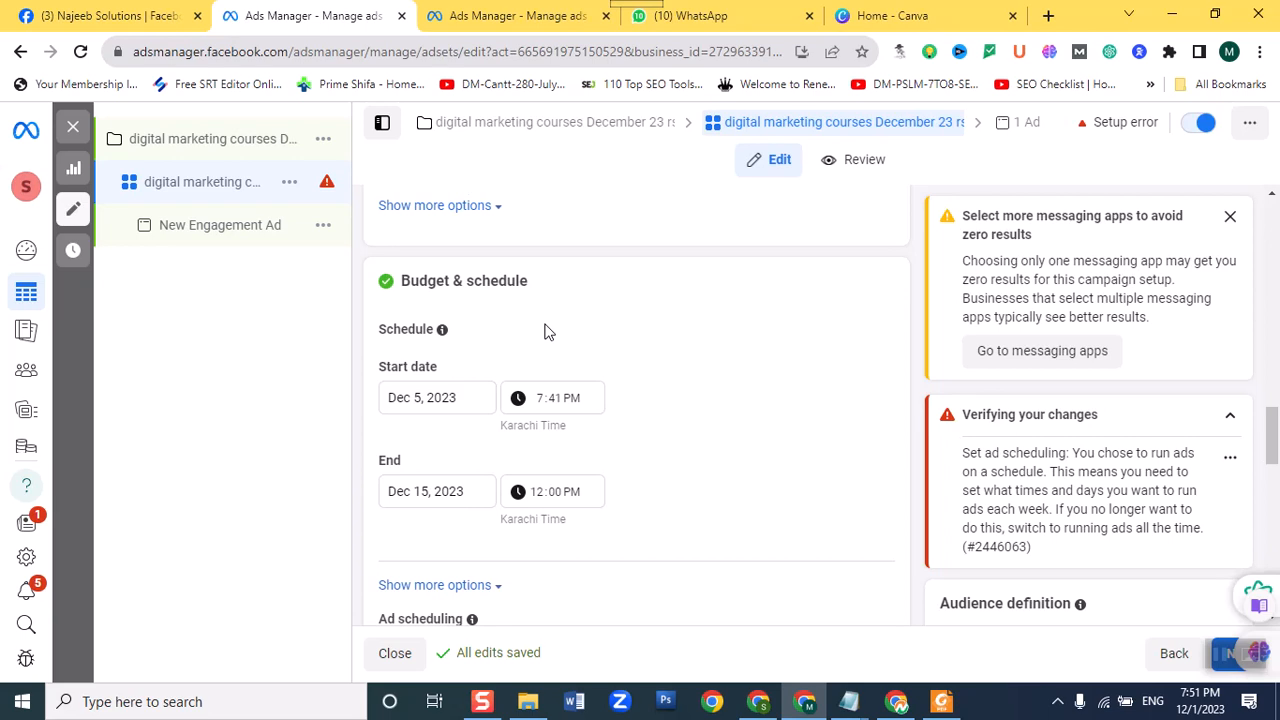
scroll(545, 330, "down", 3)
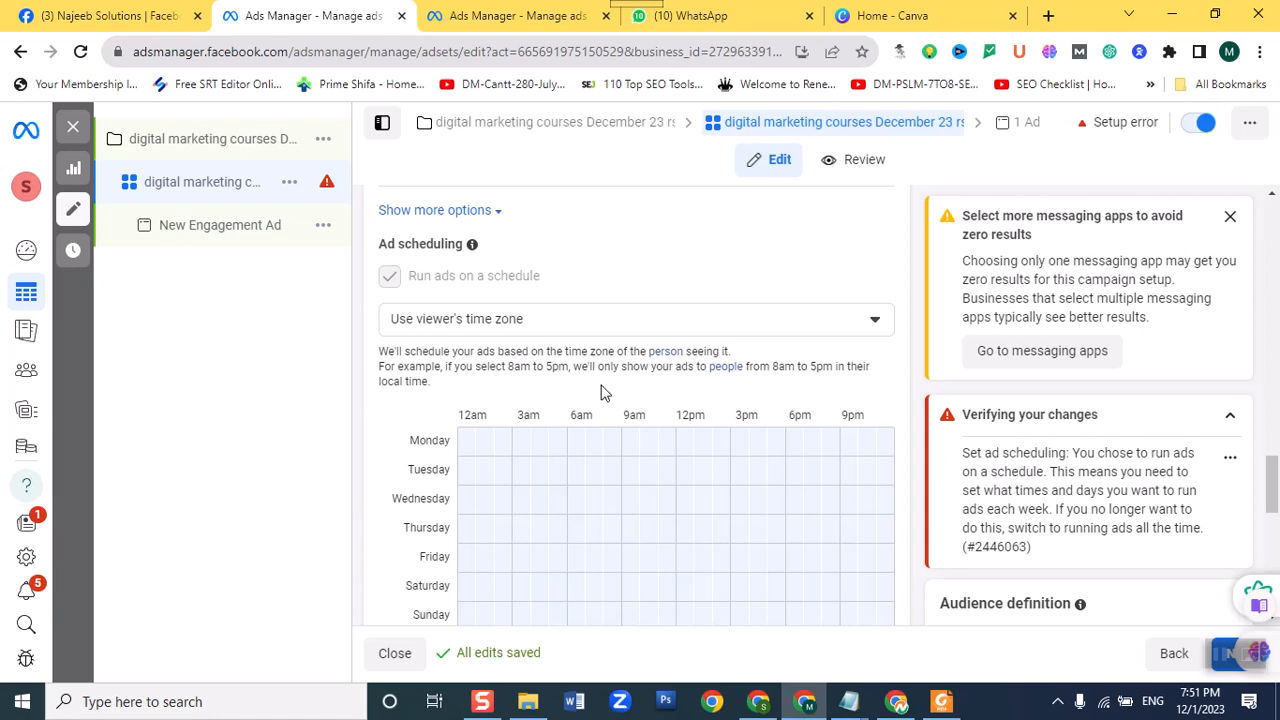
left_click_drag(624, 440, 777, 623)
scroll(628, 443, "down", 2)
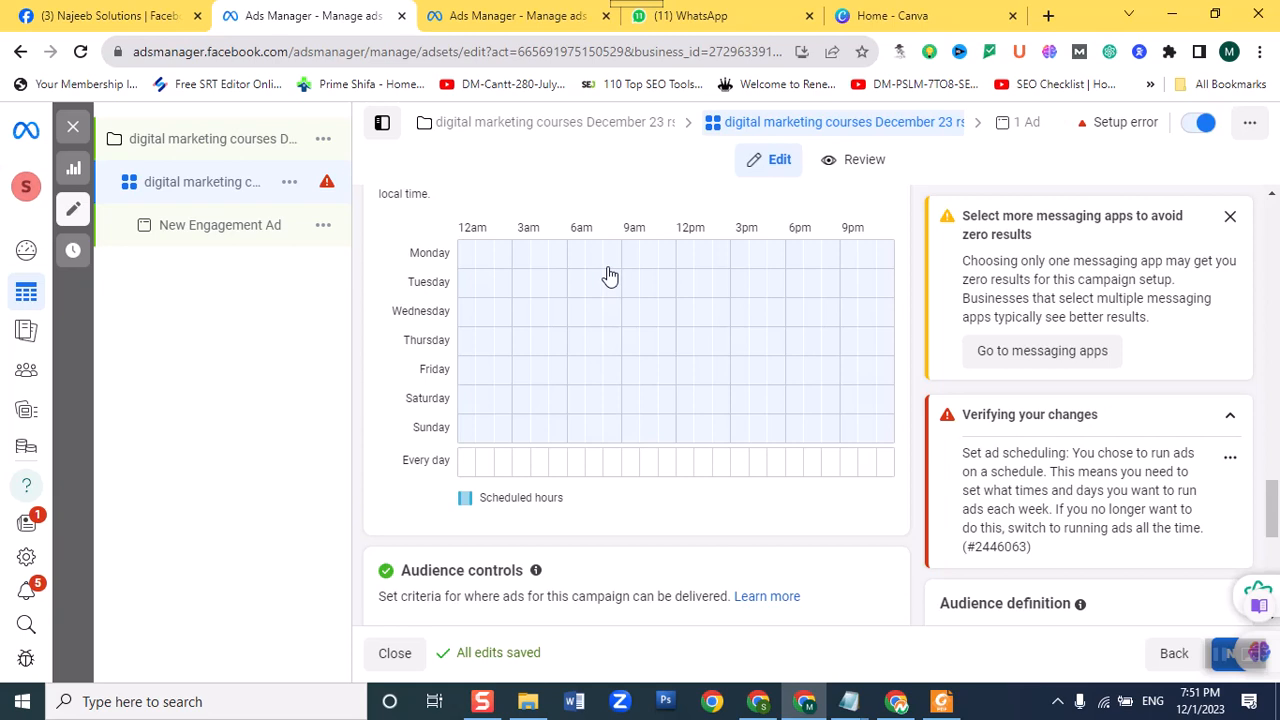
left_click_drag(625, 258, 772, 448)
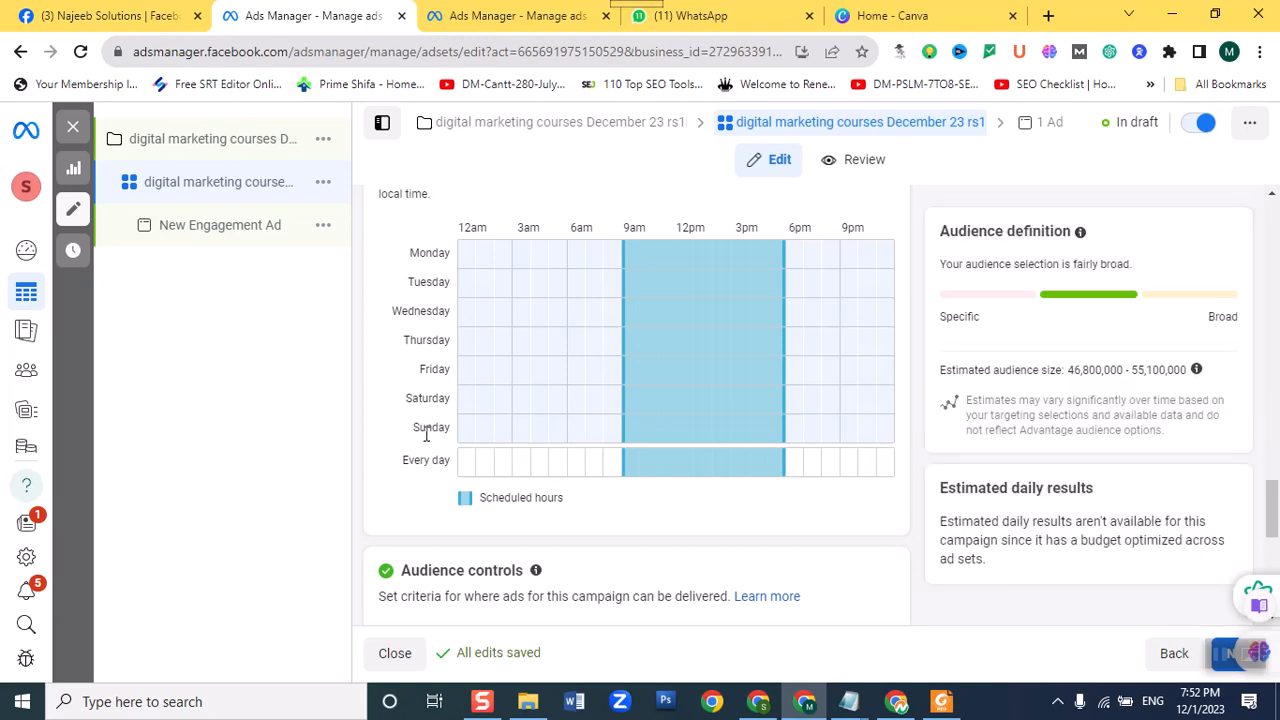
Clear the 9am to 6pm hours on Sunday and extend Thursday's ad schedule to the whole day.
left_click_drag(629, 443, 774, 446)
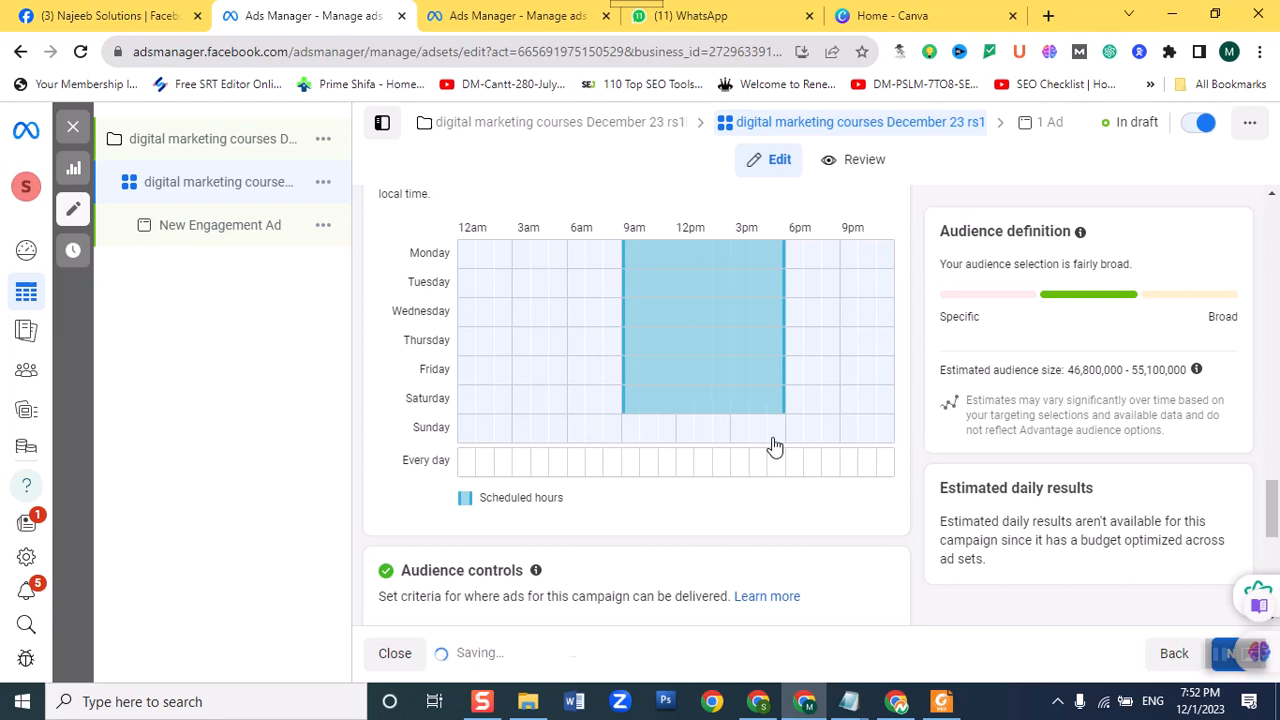
scroll(774, 446, "up", 2)
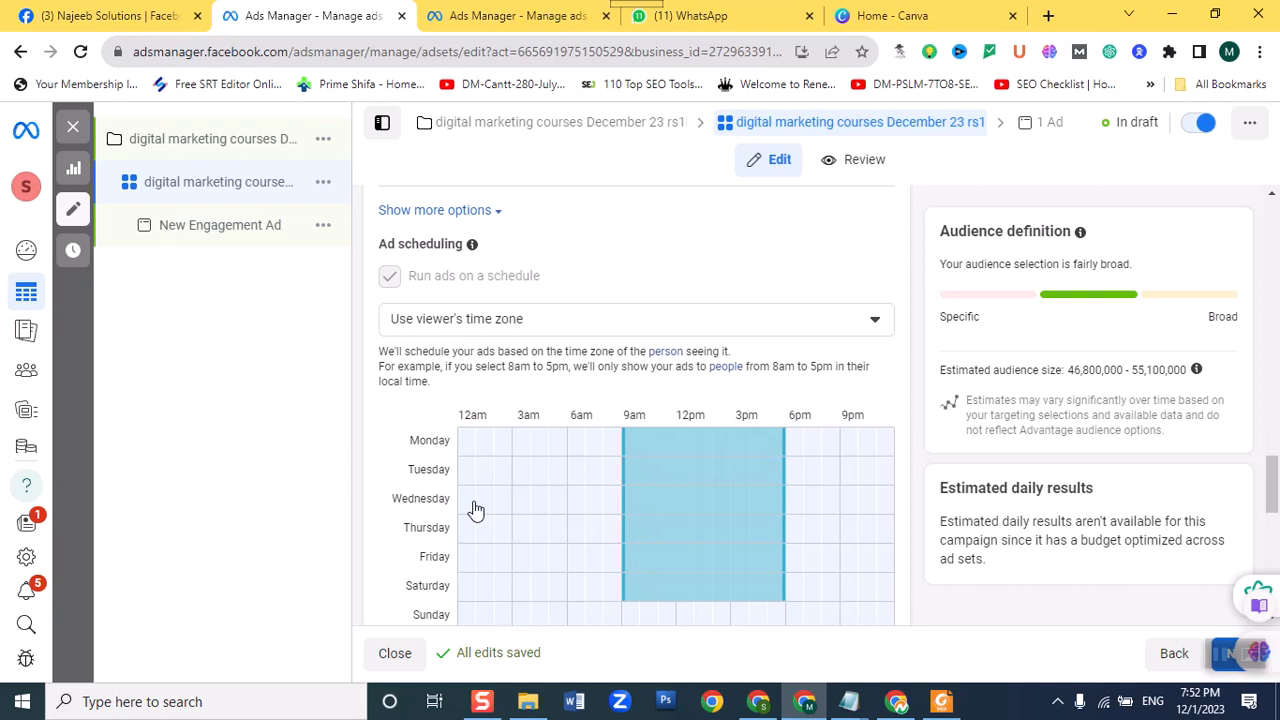
mouse_move(469, 534)
left_mouse_down()
mouse_move(681, 547)
mouse_move(906, 536)
mouse_move(460, 543)
mouse_move(449, 532)
left_mouse_up()
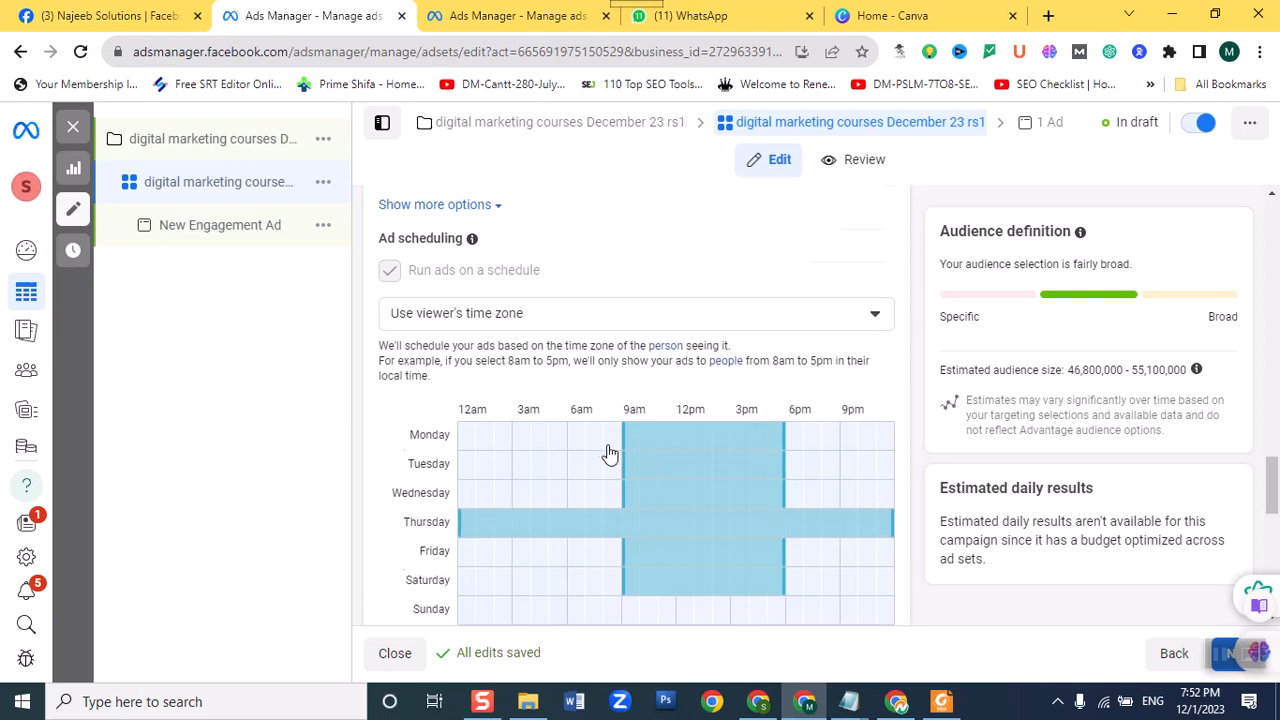
Close the ad set editor and discard all unpublished drafts in the ad account.
scroll(606, 451, "down", 5)
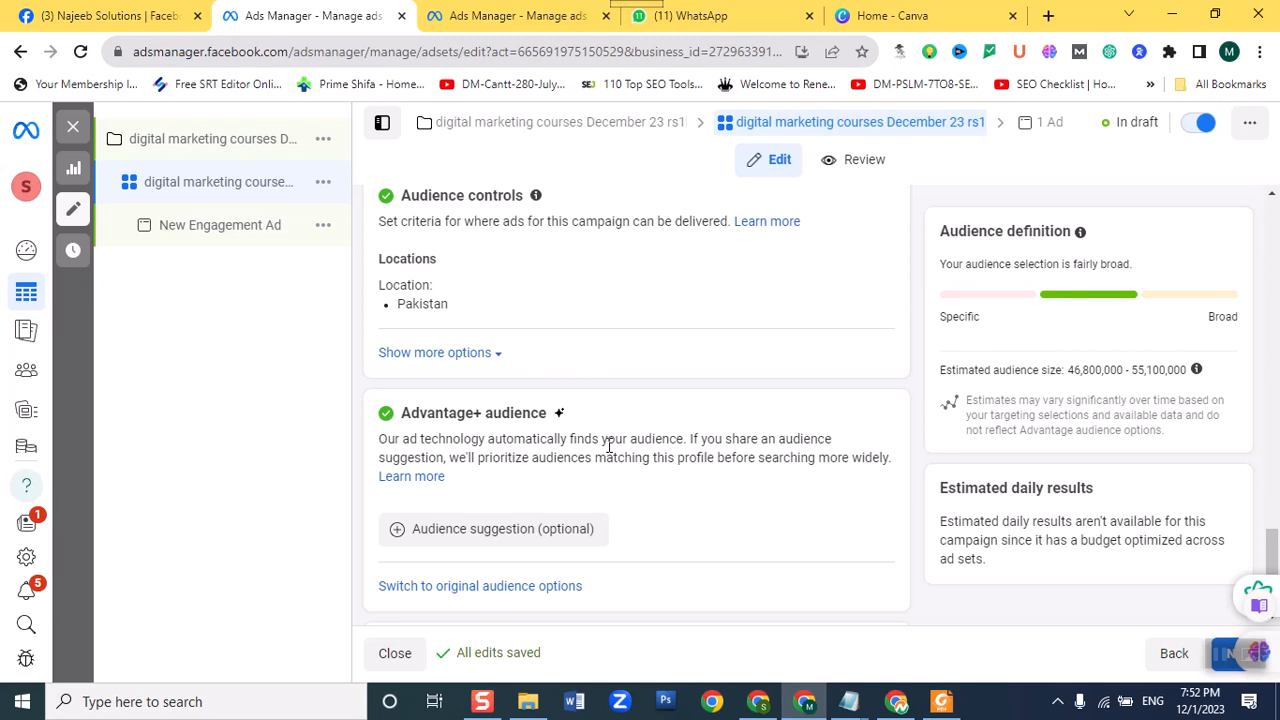
scroll(428, 486, "down", 2)
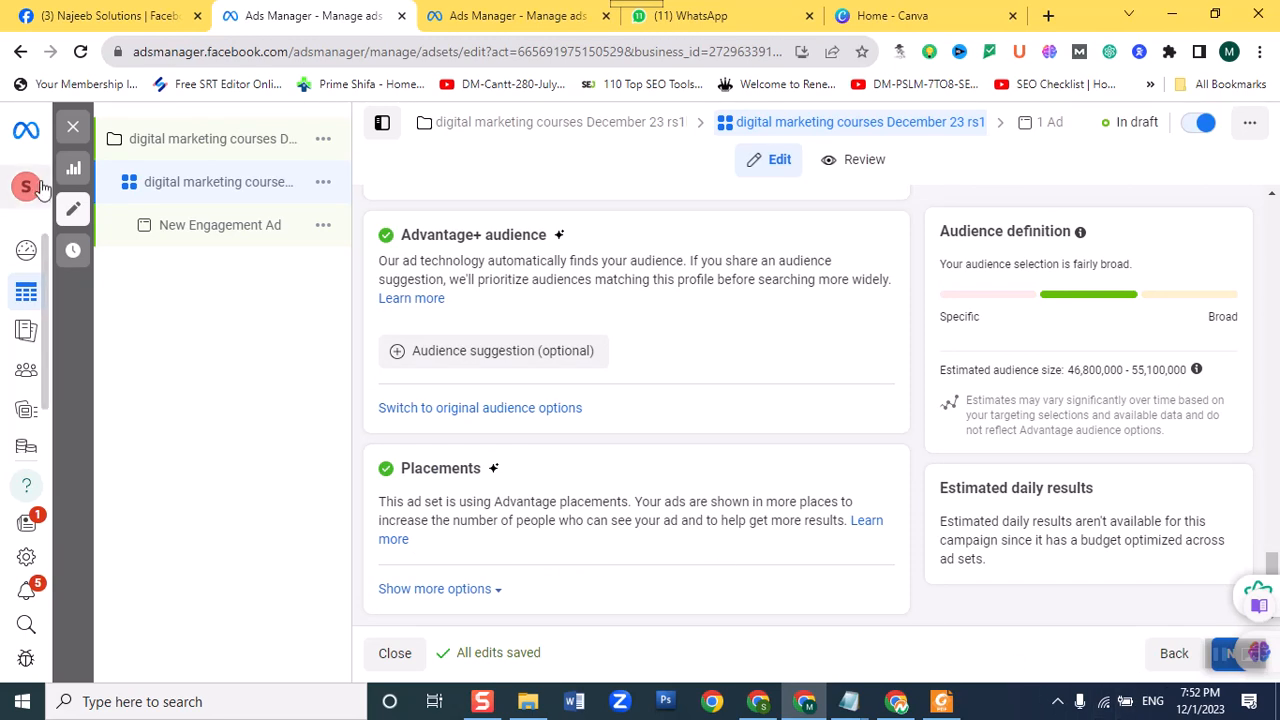
left_click(80, 162)
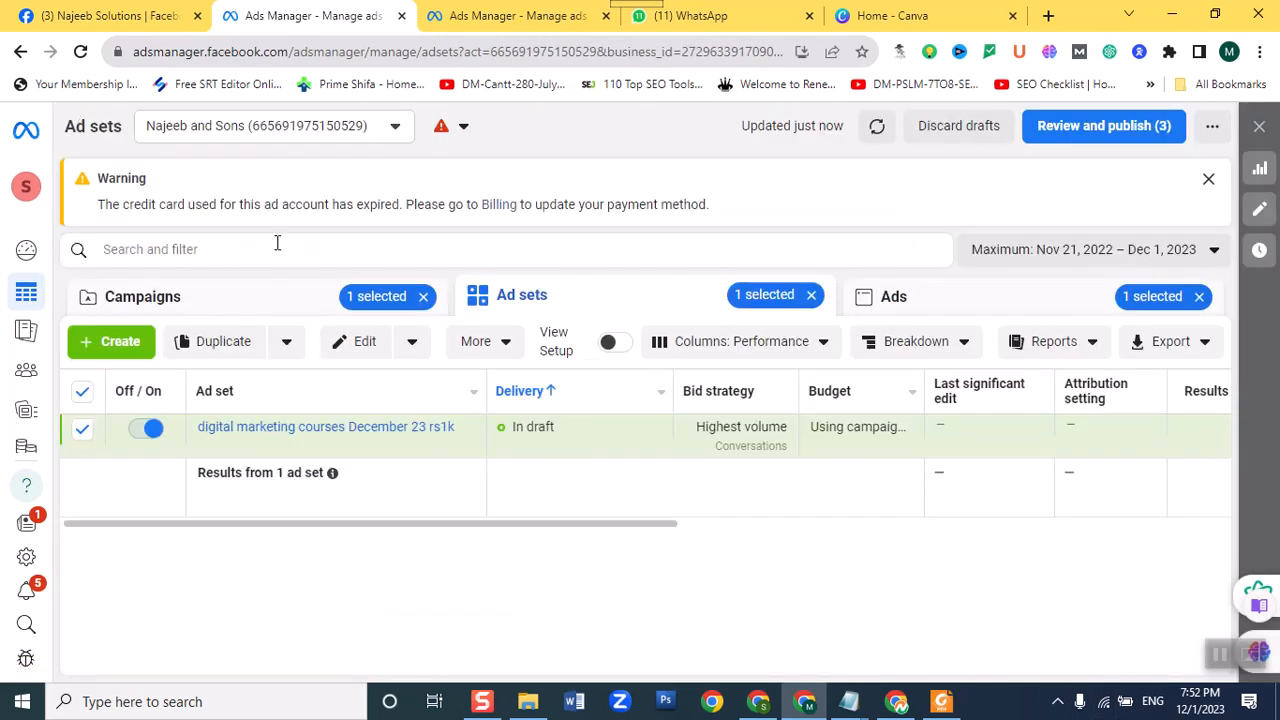
left_click(952, 125)
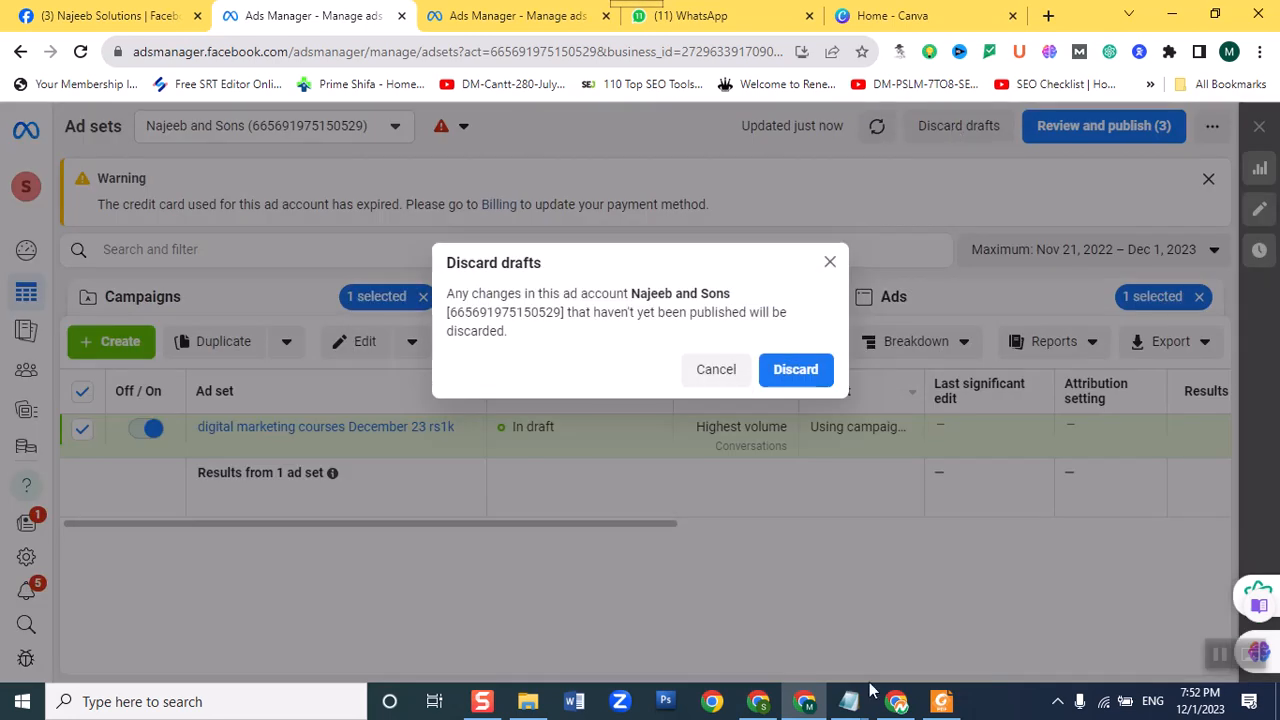
left_click(807, 370)
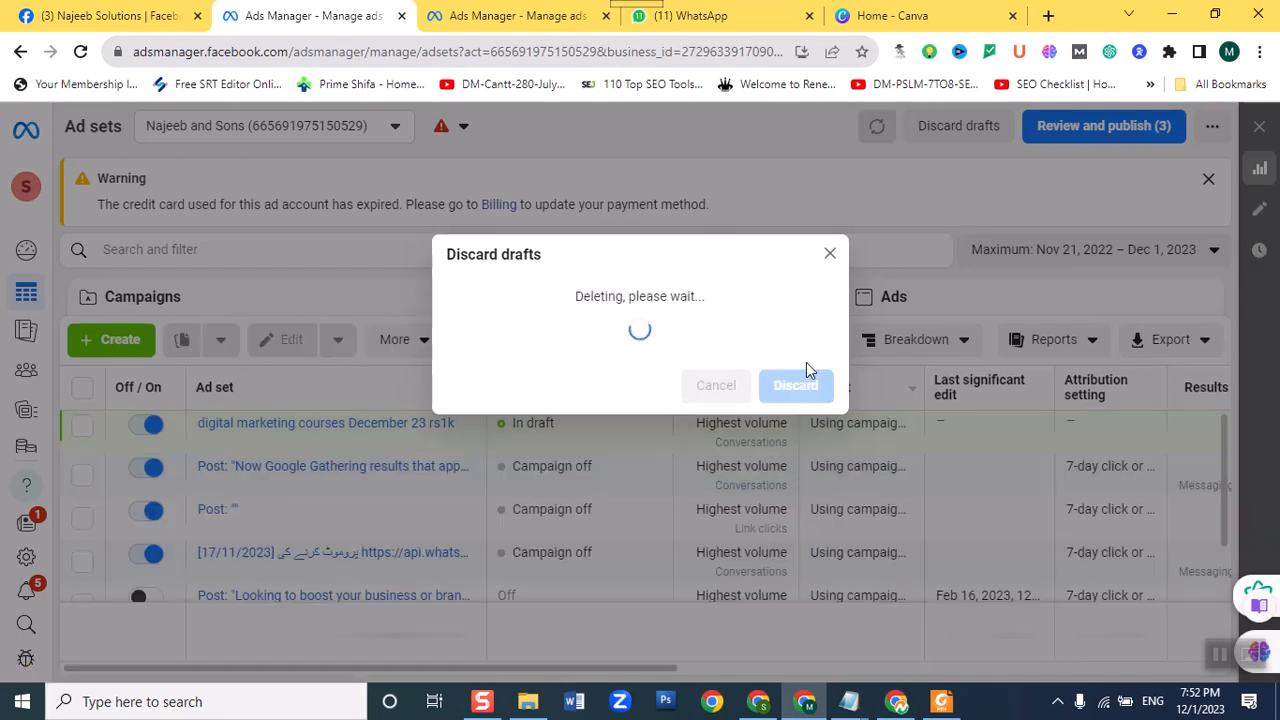